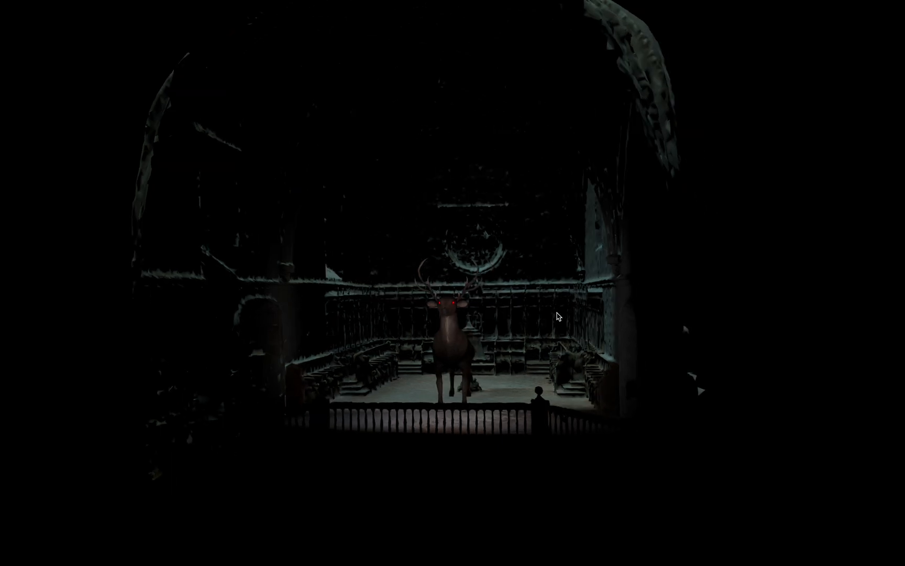
Step: Leave the full-screen view of the dark church scene and display it in solid shading
{"action": "left_click_drag", "start_coordinate": [554, 297], "coordinate": [448, 267]}
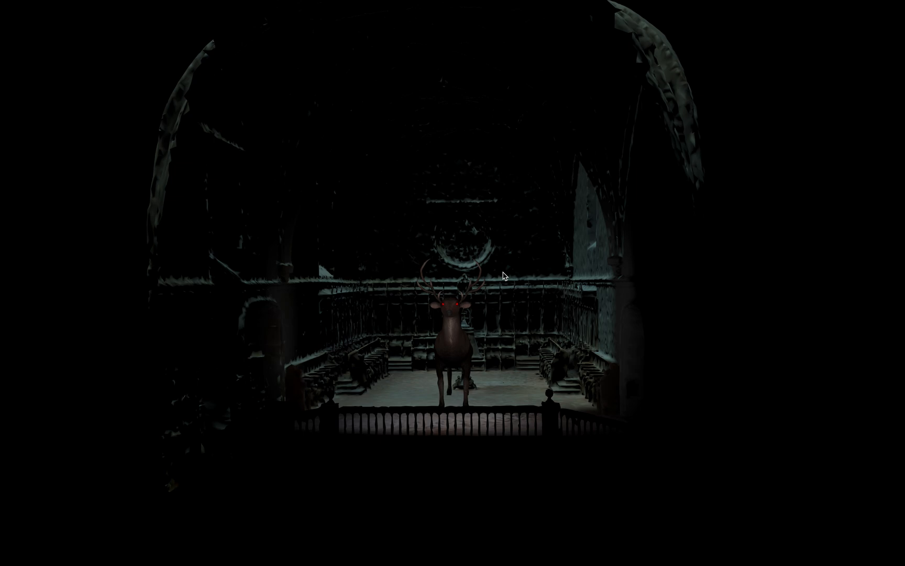
{"action": "key", "text": "ctrl+alt+space"}
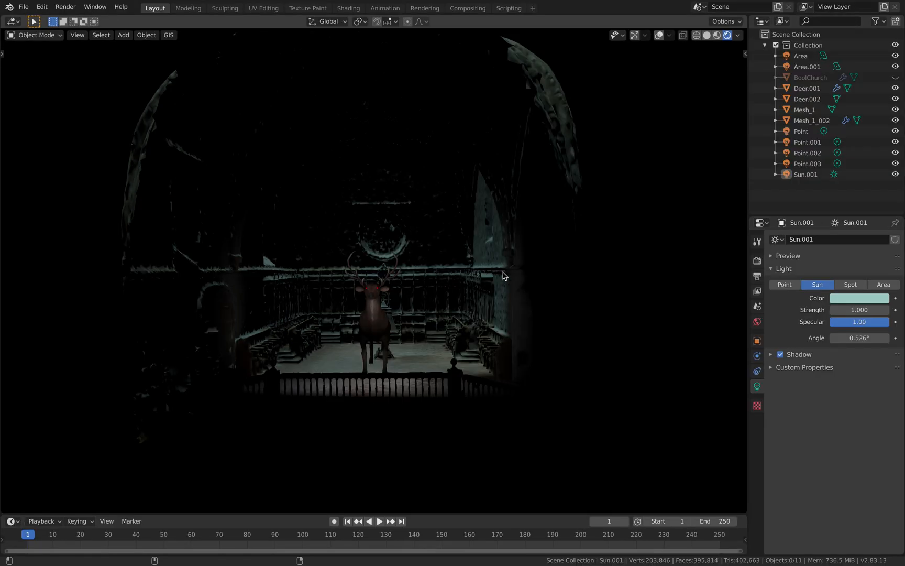
{"action": "middle_click_drag", "start_coordinate": [473, 268], "coordinate": [595, 208]}
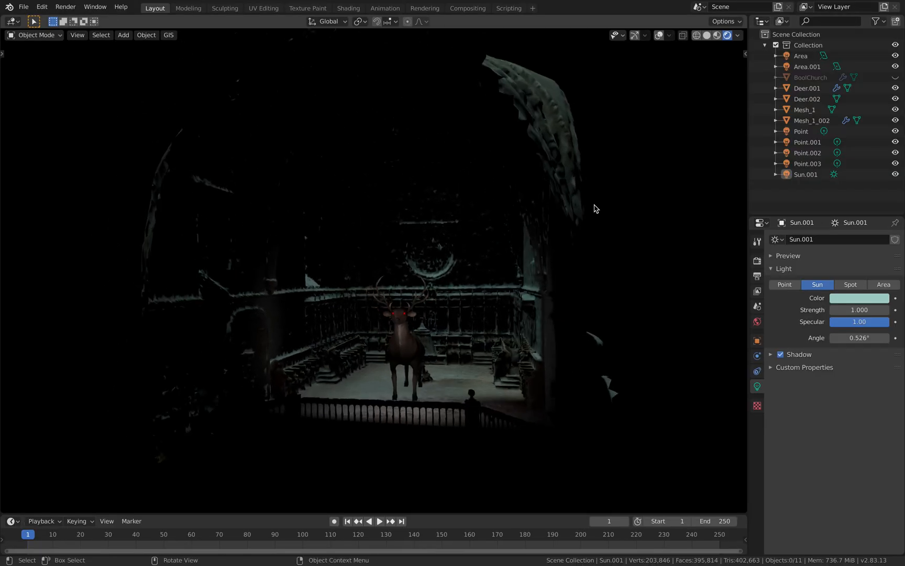
{"action": "left_click", "coordinate": [707, 36]}
{"action": "middle_click_drag", "start_coordinate": [632, 101], "coordinate": [398, 293]}
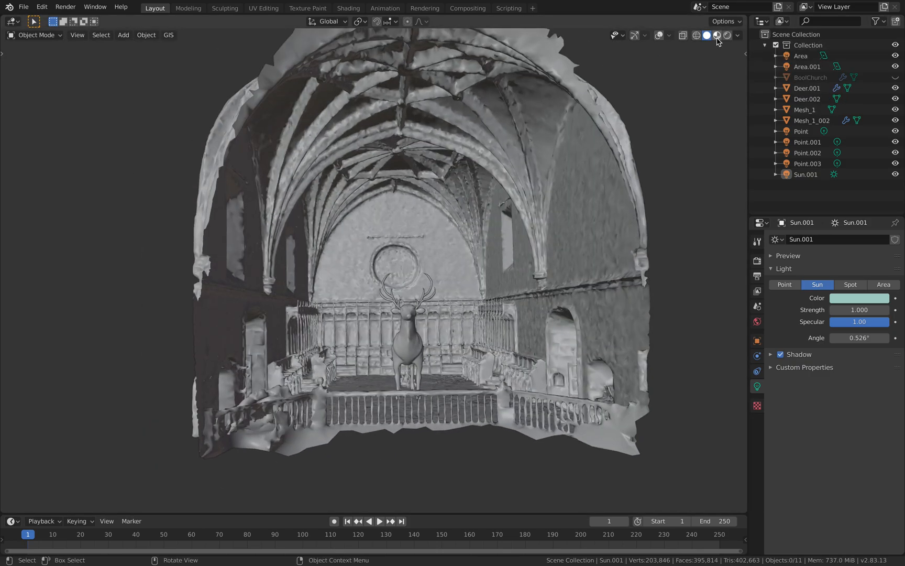
Step: Set the render engine to Cycles and preview the church scene in rendered shading
{"action": "left_click", "coordinate": [757, 261]}
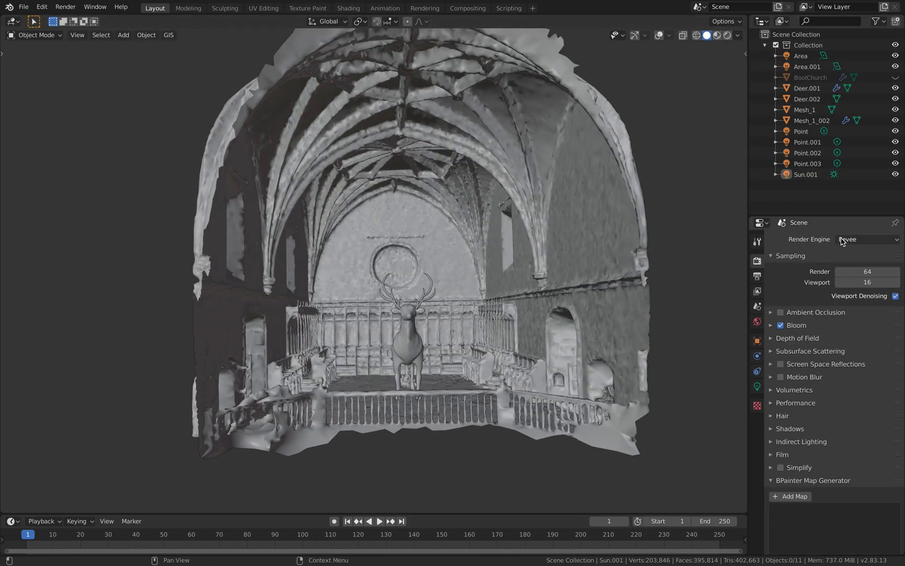
{"action": "left_click", "coordinate": [853, 239]}
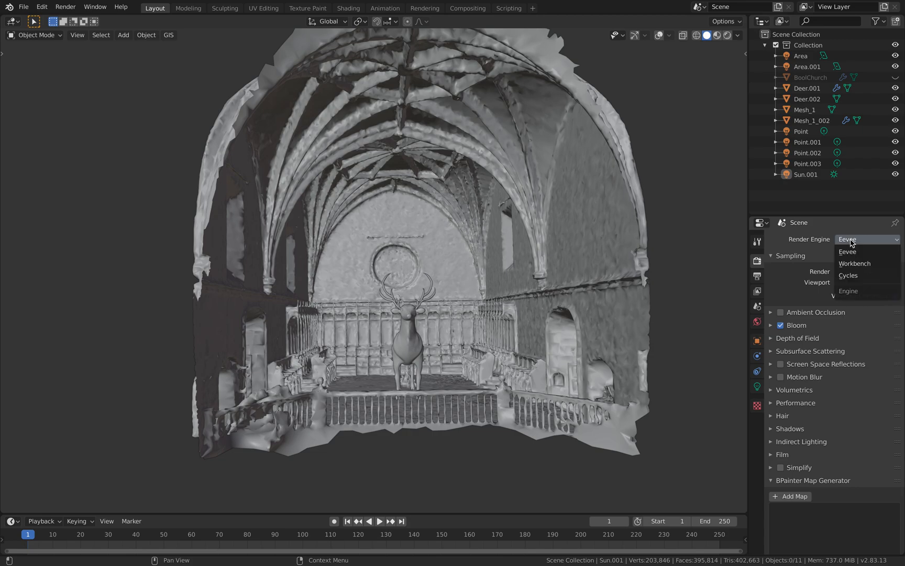
{"action": "left_click", "coordinate": [855, 276]}
{"action": "left_click", "coordinate": [727, 35]}
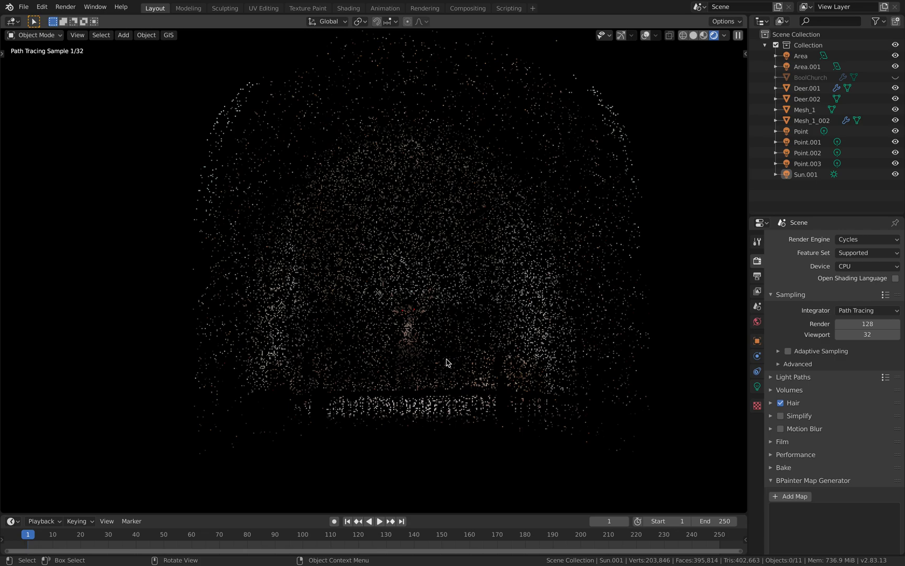
Step: Set the render engine back to Eevee and view the rendered church scene
{"action": "left_click", "coordinate": [854, 239]}
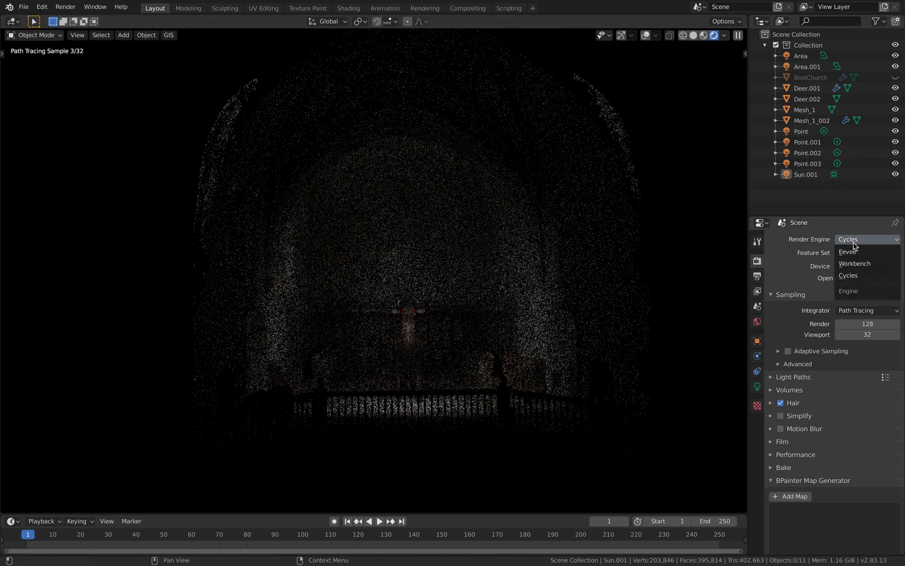
{"action": "left_click", "coordinate": [856, 253]}
{"action": "middle_click_drag", "start_coordinate": [557, 258], "coordinate": [535, 259]}
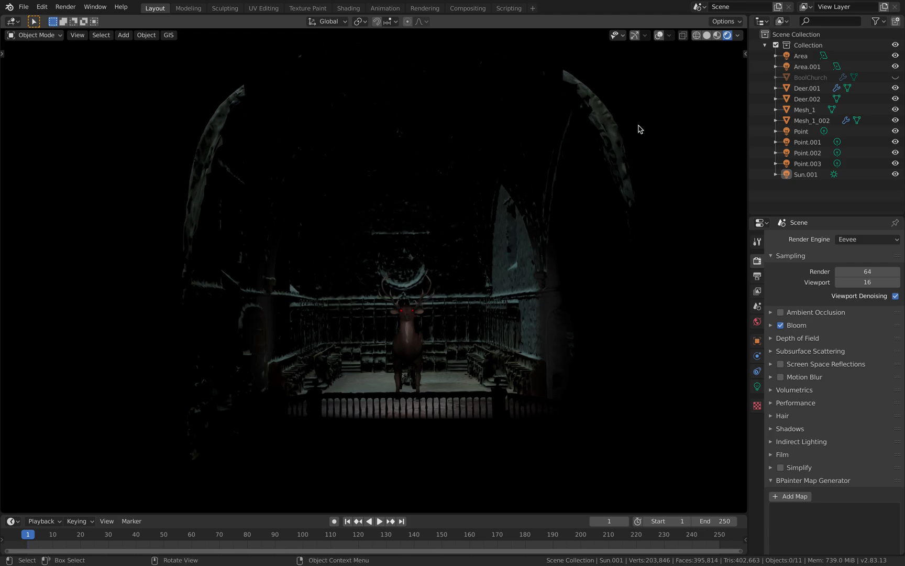
Step: Compare the church scene in solid and material preview shading, ending in solid shading
{"action": "left_click", "coordinate": [707, 35]}
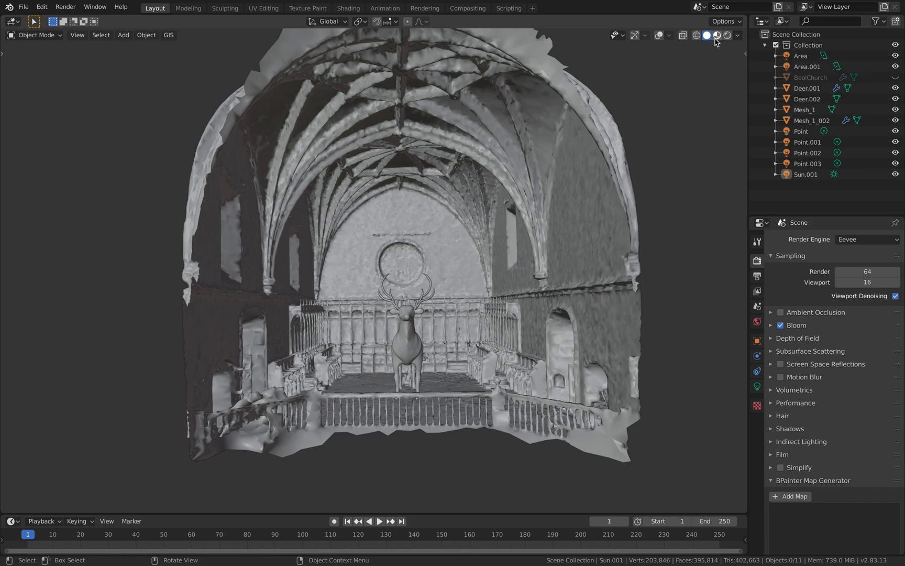
{"action": "left_click", "coordinate": [717, 35]}
{"action": "mouse_move", "coordinate": [532, 239]}
{"action": "middle_mouse_down"}
{"action": "mouse_move", "coordinate": [505, 239]}
{"action": "mouse_move", "coordinate": [625, 142]}
{"action": "mouse_move", "coordinate": [532, 212]}
{"action": "middle_mouse_up"}
{"action": "left_click", "coordinate": [707, 35]}
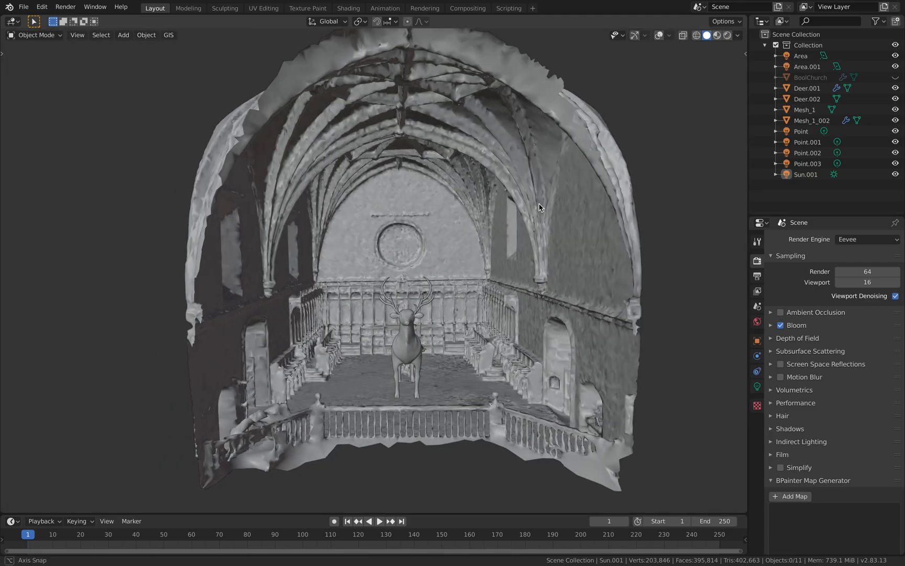
Step: Inspect the church interior and select the deer standing in the choir
{"action": "left_click", "coordinate": [461, 260]}
{"action": "middle_click_drag", "start_coordinate": [461, 260], "coordinate": [456, 252]}
{"action": "scroll", "coordinate": [435, 267], "scroll_direction": "up", "scroll_amount": 3}
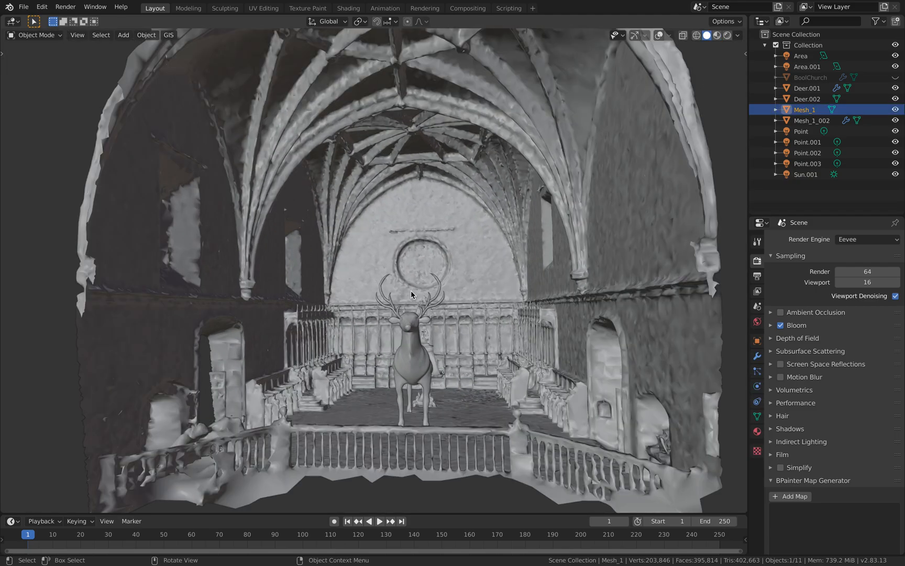
{"action": "scroll", "coordinate": [399, 271], "scroll_direction": "down", "scroll_amount": 2}
{"action": "middle_click_drag", "start_coordinate": [399, 273], "coordinate": [395, 294]}
{"action": "middle_click_drag", "start_coordinate": [406, 253], "coordinate": [410, 337]}
{"action": "left_click", "coordinate": [414, 335]}
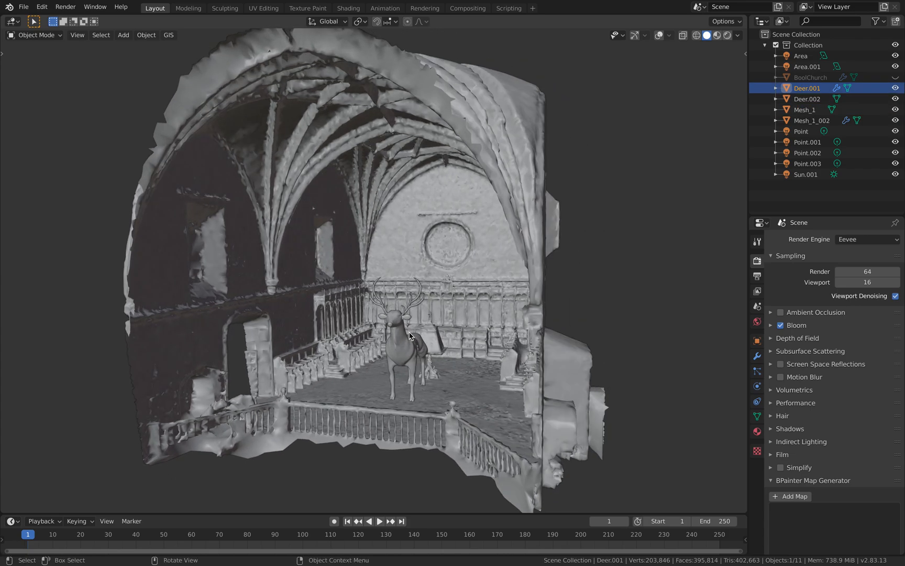
Step: Turn on the viewport overlays and gizmos and examine the selected church mesh from the front
{"action": "left_click", "coordinate": [659, 38]}
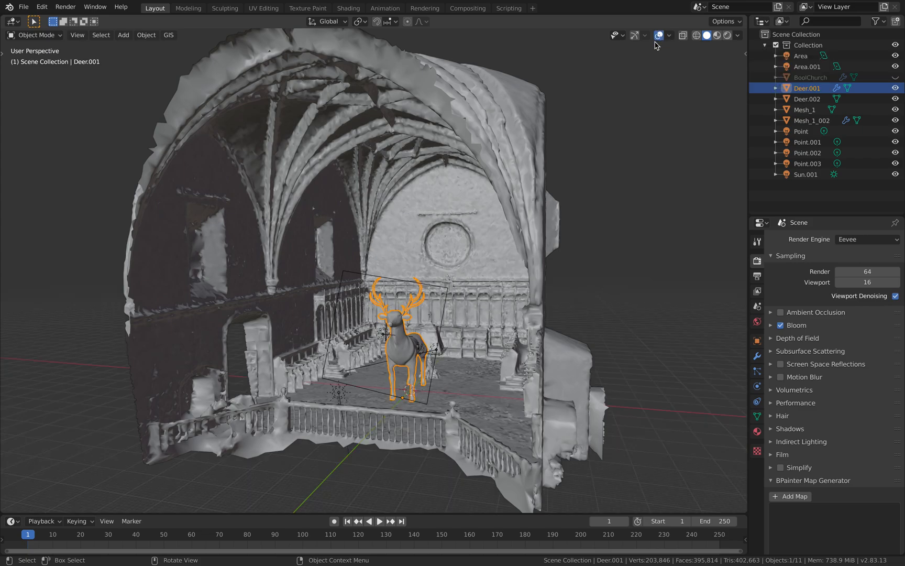
{"action": "left_click", "coordinate": [442, 278]}
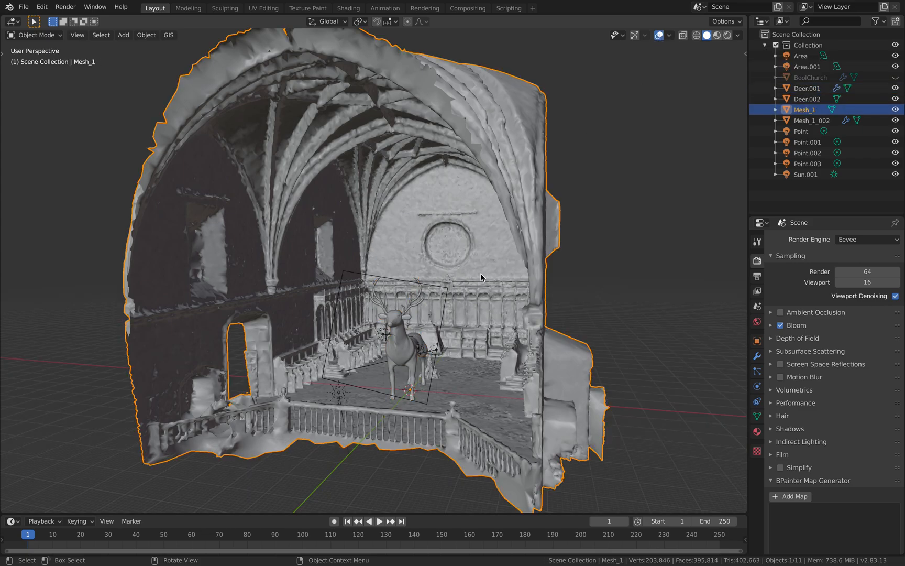
{"action": "left_click", "coordinate": [635, 35]}
{"action": "middle_click_drag", "start_coordinate": [631, 105], "coordinate": [533, 219]}
{"action": "scroll", "coordinate": [467, 276], "scroll_direction": "up", "scroll_amount": 6}
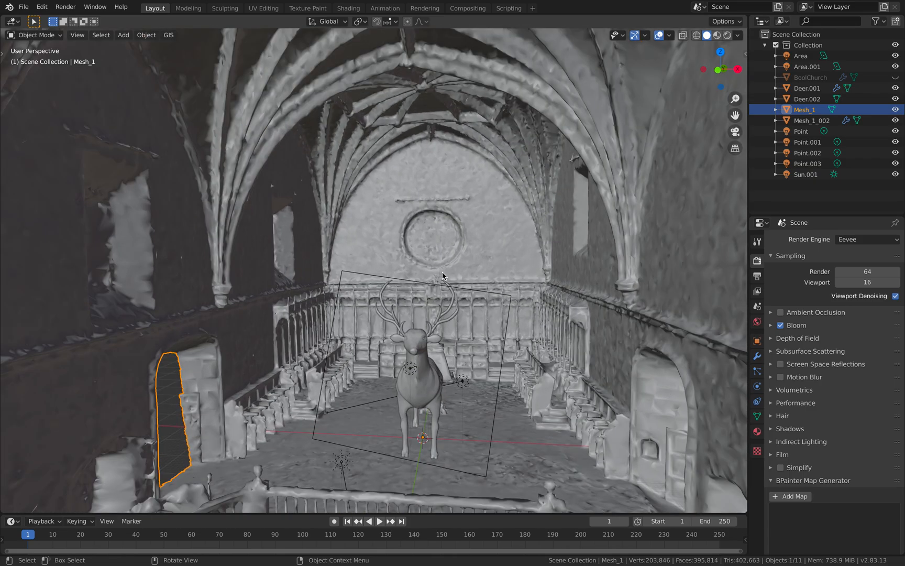
{"action": "scroll", "coordinate": [443, 277], "scroll_direction": "up", "scroll_amount": 4}
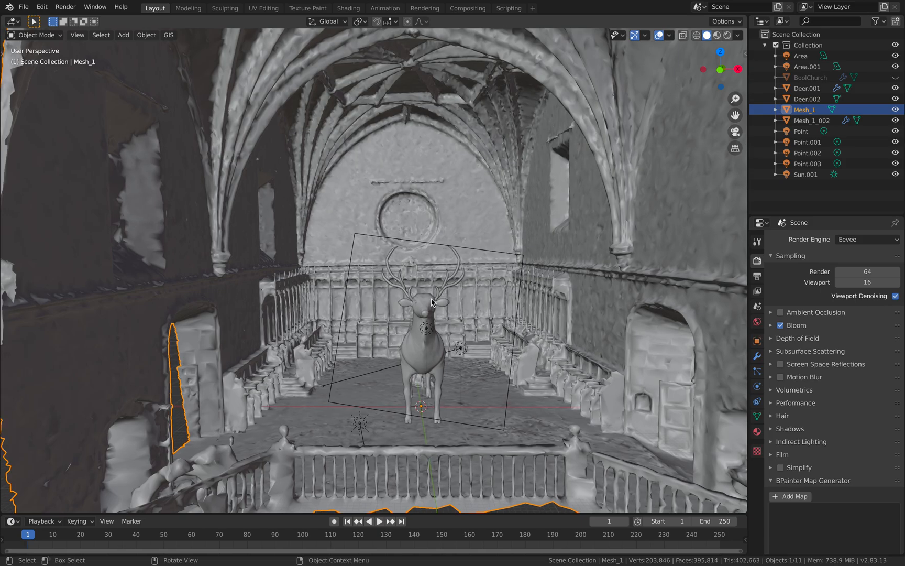
Step: Select the deer and examine its mesh and the hole in its body in wireframe shading
{"action": "left_click", "coordinate": [433, 301]}
{"action": "middle_click_drag", "start_coordinate": [436, 306], "coordinate": [371, 266], "text": "shift"}
{"action": "scroll", "coordinate": [392, 255], "scroll_direction": "up", "scroll_amount": 2}
{"action": "scroll", "coordinate": [372, 268], "scroll_direction": "up", "scroll_amount": 2}
{"action": "mouse_move", "coordinate": [410, 293]}
{"action": "middle_mouse_down"}
{"action": "mouse_move", "coordinate": [372, 287]}
{"action": "mouse_move", "coordinate": [382, 293]}
{"action": "mouse_move", "coordinate": [374, 301]}
{"action": "mouse_move", "coordinate": [429, 253]}
{"action": "mouse_move", "coordinate": [477, 250]}
{"action": "mouse_move", "coordinate": [370, 272]}
{"action": "mouse_move", "coordinate": [386, 204]}
{"action": "middle_mouse_up"}
{"action": "key", "text": "z"}
{"action": "left_click", "coordinate": [451, 261]}
{"action": "middle_click_drag", "start_coordinate": [453, 243], "coordinate": [293, 231]}
{"action": "scroll", "coordinate": [335, 250], "scroll_direction": "up", "scroll_amount": 3}
{"action": "middle_click_drag", "start_coordinate": [315, 235], "coordinate": [390, 261]}
{"action": "scroll", "coordinate": [348, 247], "scroll_direction": "up", "scroll_amount": 1}
{"action": "scroll", "coordinate": [370, 248], "scroll_direction": "up", "scroll_amount": 3}
{"action": "scroll", "coordinate": [368, 256], "scroll_direction": "down", "scroll_amount": 5}
{"action": "scroll", "coordinate": [379, 262], "scroll_direction": "down", "scroll_amount": 2}
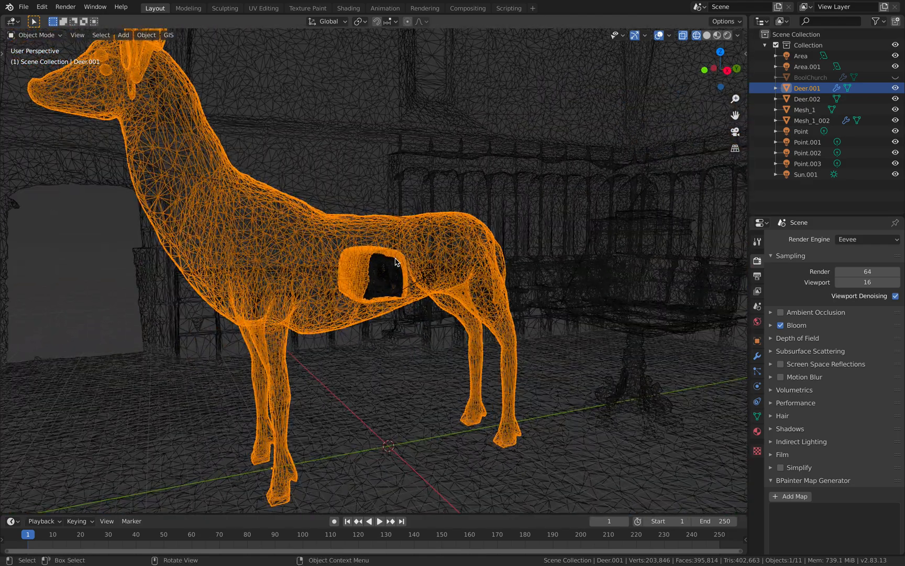
Step: Return to solid shading, deselect the deer and view the whole church from the front
{"action": "key", "text": "z"}
{"action": "left_click", "coordinate": [446, 260]}
{"action": "middle_click_drag", "start_coordinate": [437, 261], "coordinate": [455, 268]}
{"action": "scroll", "coordinate": [438, 266], "scroll_direction": "down", "scroll_amount": 3}
{"action": "middle_click_drag", "start_coordinate": [390, 266], "coordinate": [452, 265]}
{"action": "scroll", "coordinate": [480, 263], "scroll_direction": "down", "scroll_amount": 4}
{"action": "left_click", "coordinate": [538, 243]}
{"action": "middle_click_drag", "start_coordinate": [564, 234], "coordinate": [554, 234]}
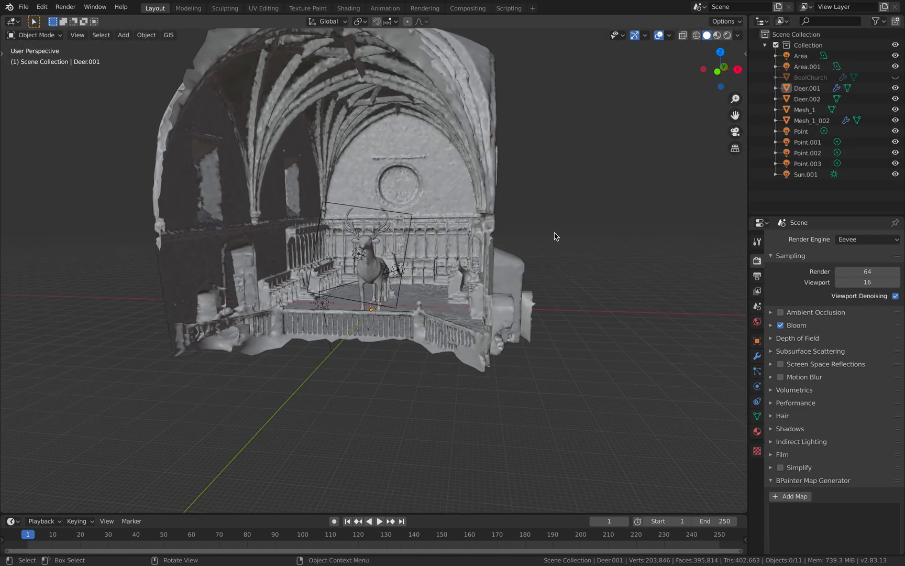
{"action": "middle_click_drag", "start_coordinate": [586, 188], "coordinate": [598, 189]}
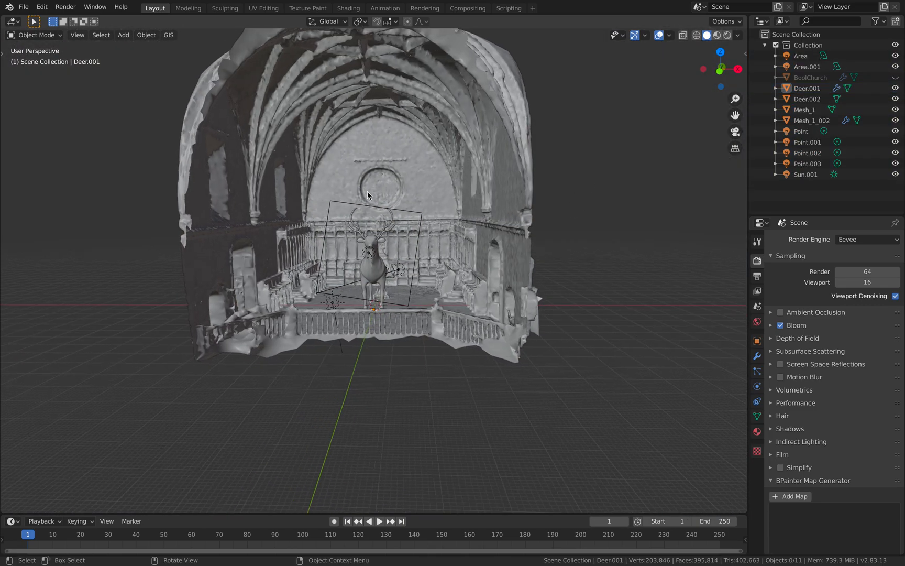
Step: Start a new General file without saving the changes to choir_deer_004
{"action": "left_click", "coordinate": [24, 7]}
{"action": "mouse_move", "coordinate": [45, 21]}
{"action": "left_click", "coordinate": [152, 18]}
{"action": "left_click", "coordinate": [408, 302]}
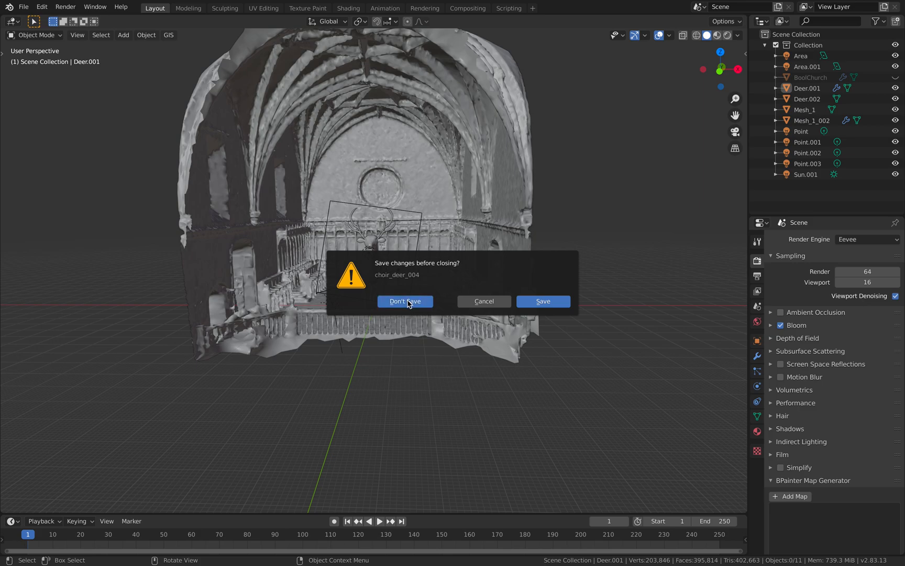
{"action": "left_click", "coordinate": [419, 295]}
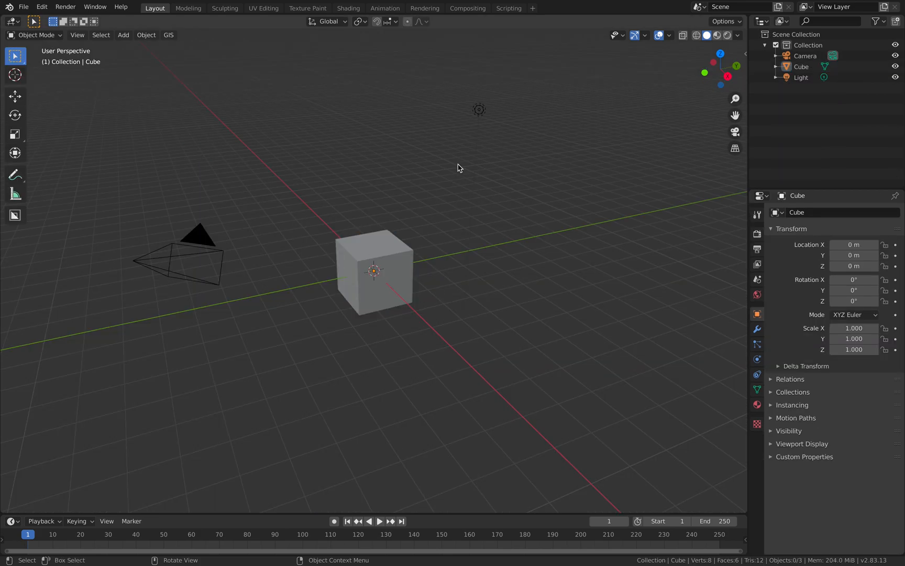
Step: Delete the default camera, cube and light from the new scene
{"action": "middle_click_drag", "start_coordinate": [414, 207], "coordinate": [390, 111]}
{"action": "key", "text": "a"}
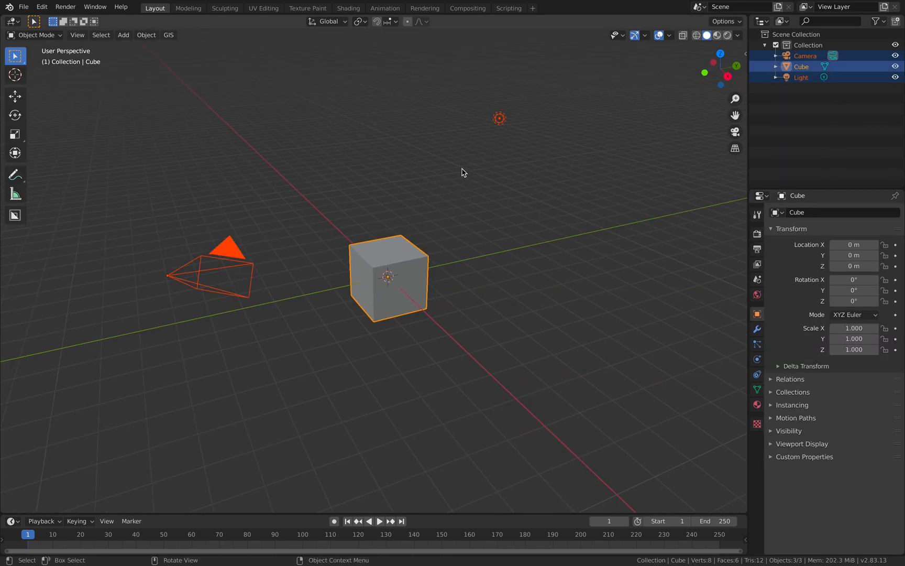
{"action": "key", "text": "x"}
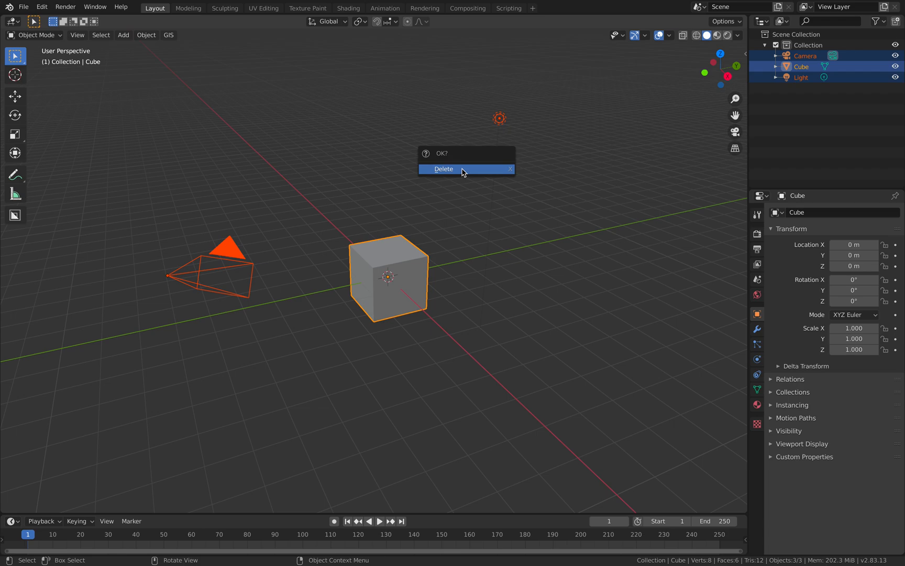
{"action": "left_click", "coordinate": [463, 169]}
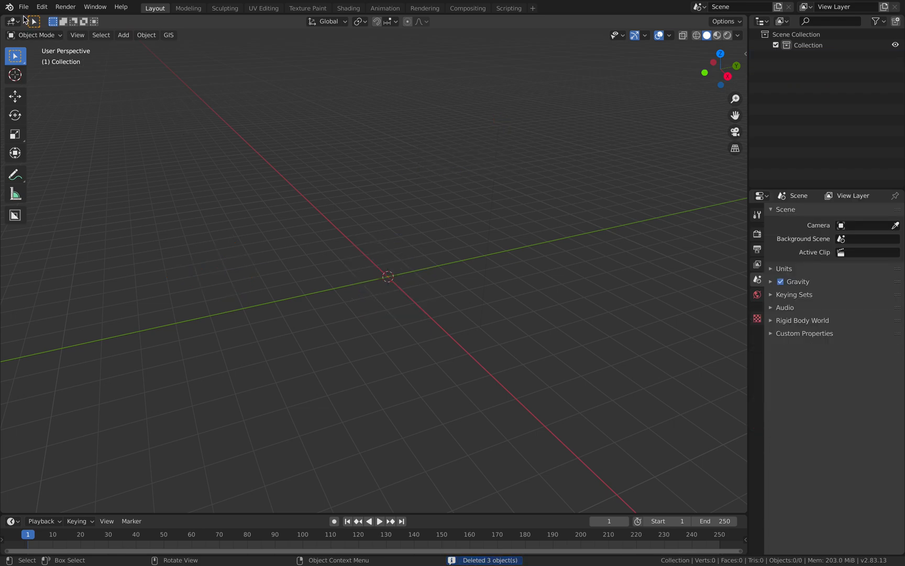
Step: Review the import options available for bringing in a model
{"action": "left_click", "coordinate": [24, 7]}
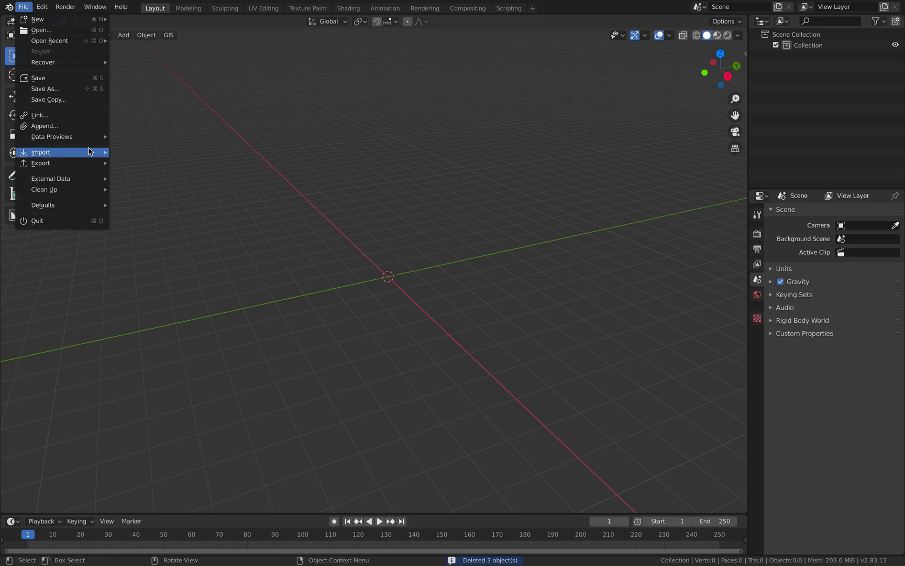
{"action": "mouse_move", "coordinate": [91, 152]}
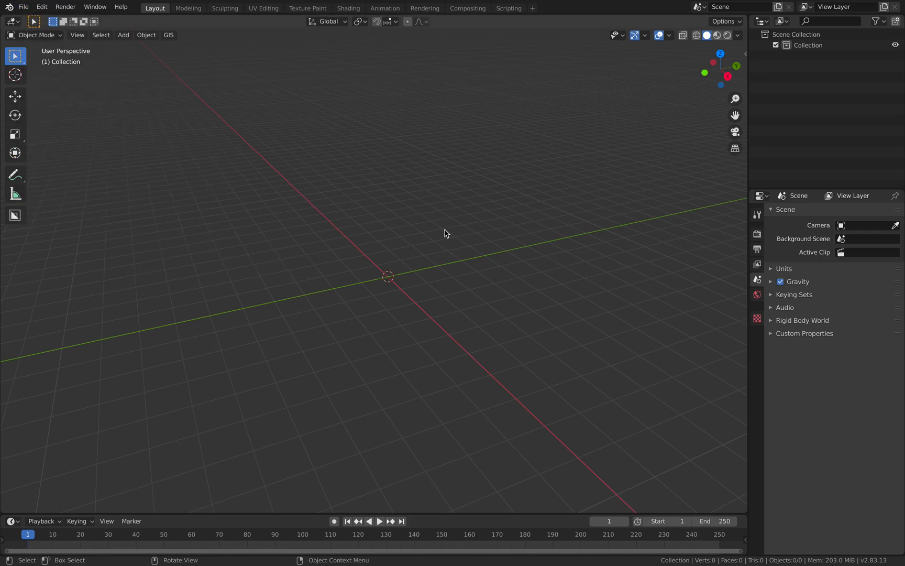
Step: Switch to the Finder desktop, open the donut_bake folder and enlarge its window
{"action": "key", "text": "ctrl+Left"}
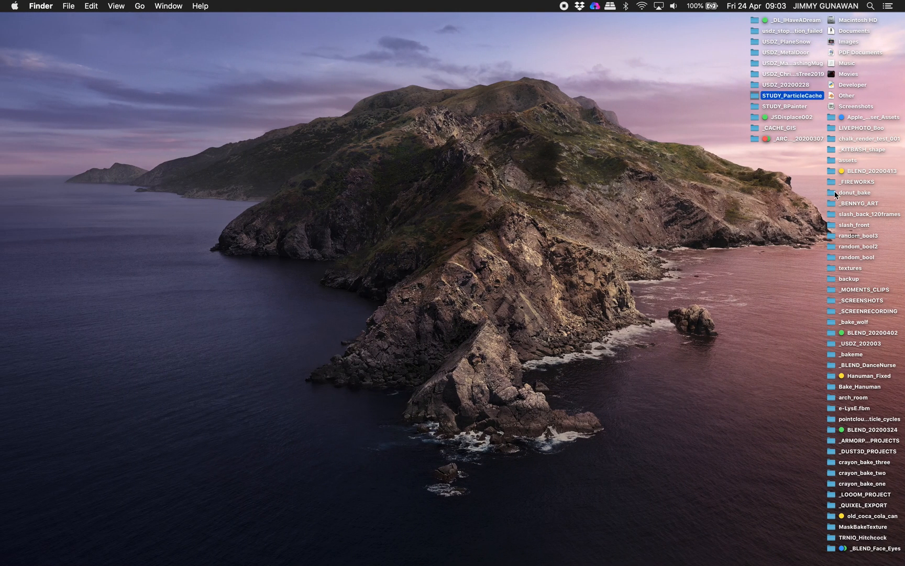
{"action": "left_click", "coordinate": [835, 194]}
{"action": "key", "text": "super+o"}
{"action": "left_click_drag", "start_coordinate": [386, 174], "coordinate": [396, 89]}
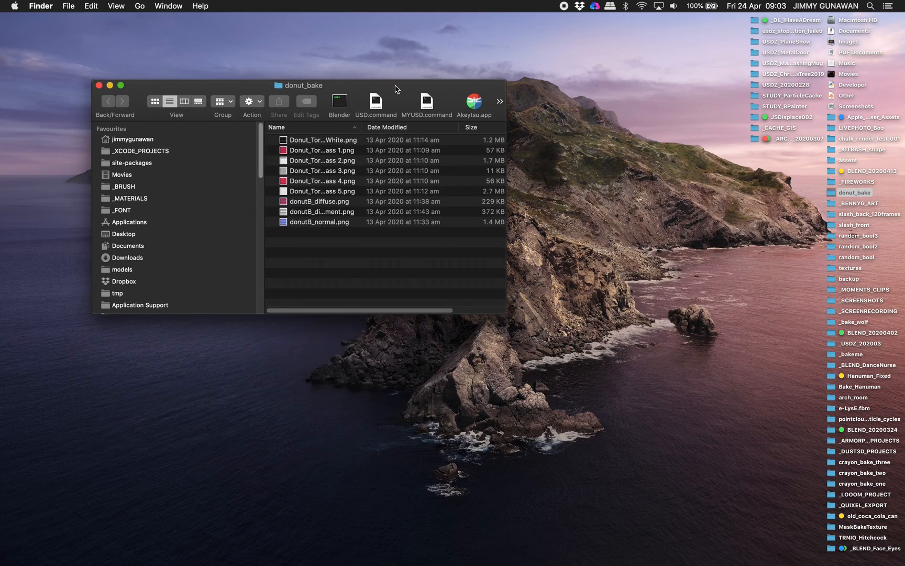
{"action": "left_click_drag", "start_coordinate": [504, 308], "coordinate": [600, 483]}
{"action": "left_click_drag", "start_coordinate": [601, 83], "coordinate": [634, 56]}
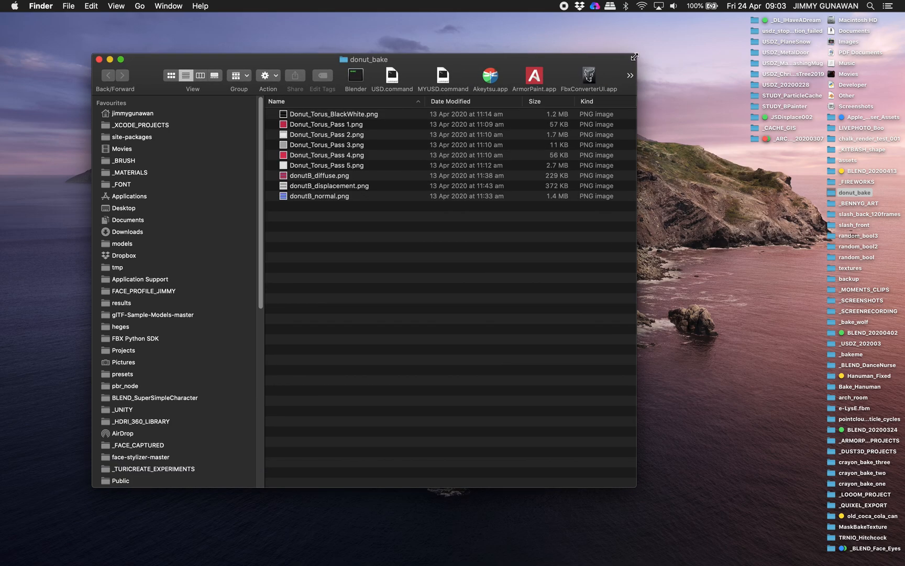
Step: Browse the Downloads folder for the downloaded choir and deer model folders
{"action": "left_click", "coordinate": [188, 231]}
{"action": "scroll", "coordinate": [312, 149], "scroll_direction": "down", "scroll_amount": 5}
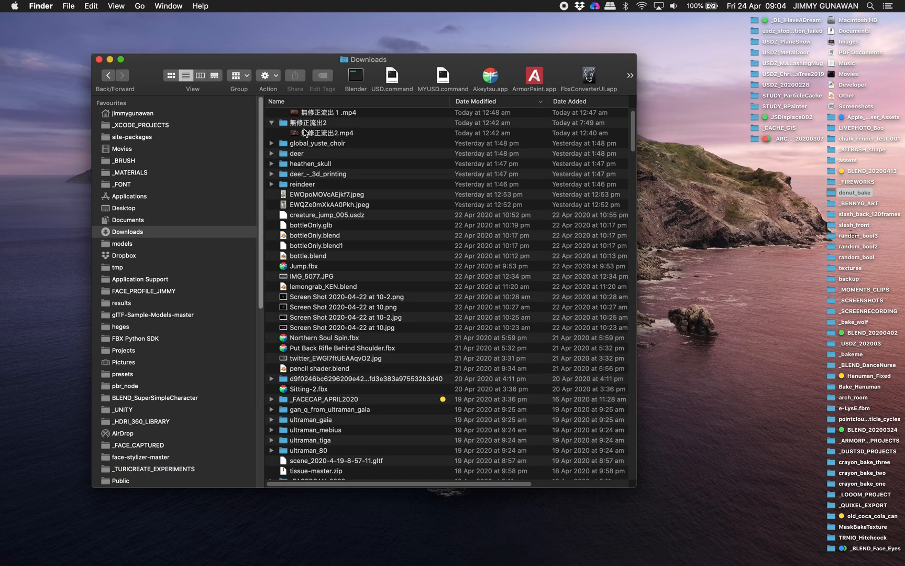
{"action": "scroll", "coordinate": [313, 148], "scroll_direction": "up", "scroll_amount": 3}
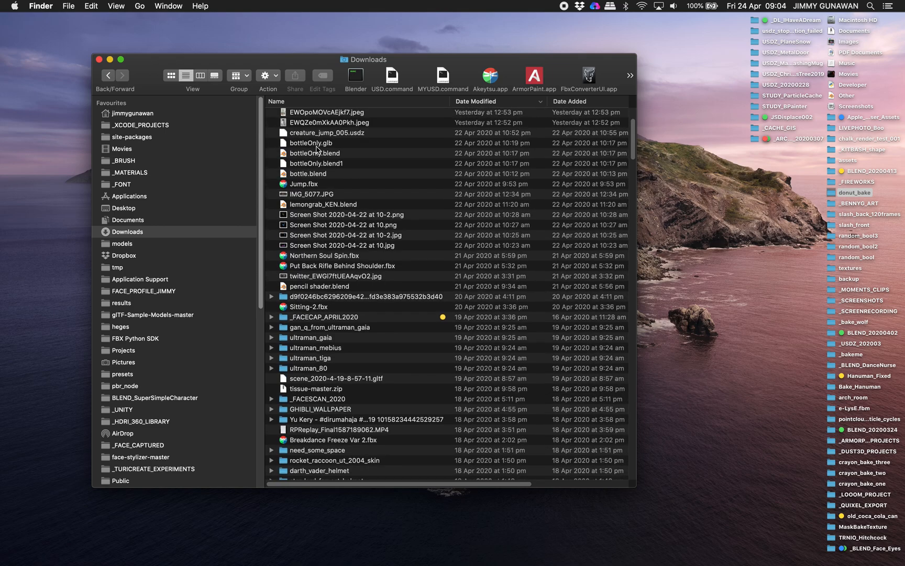
{"action": "scroll", "coordinate": [319, 148], "scroll_direction": "up", "scroll_amount": 3}
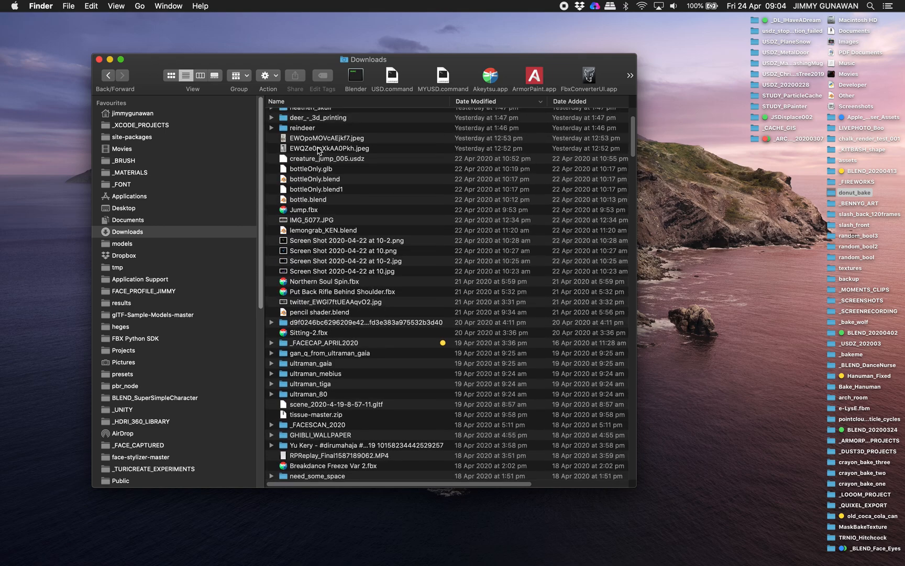
{"action": "scroll", "coordinate": [386, 150], "scroll_direction": "up", "scroll_amount": 2}
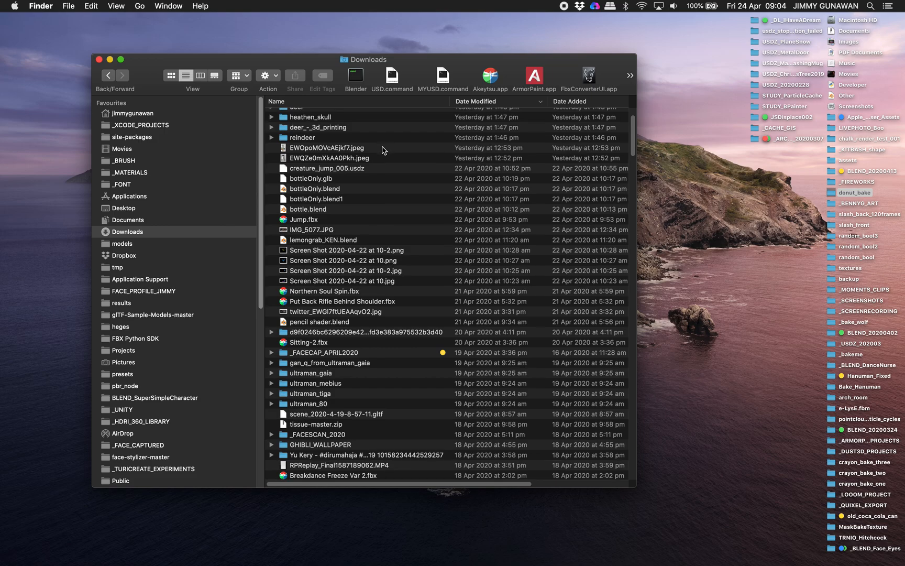
Step: Create a new folder on the desktop and open it in its own window beside the Downloads window
{"action": "right_click", "coordinate": [766, 202]}
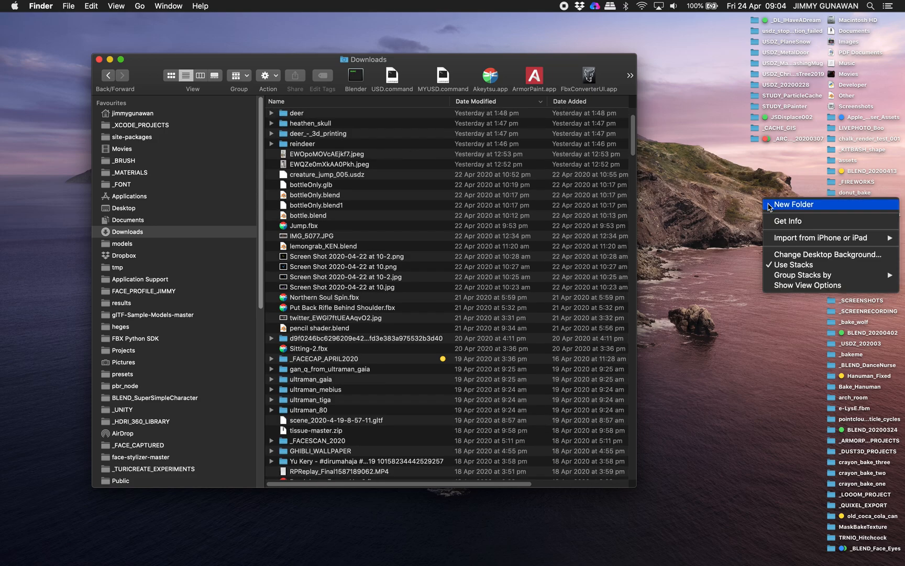
{"action": "left_click", "coordinate": [771, 206]}
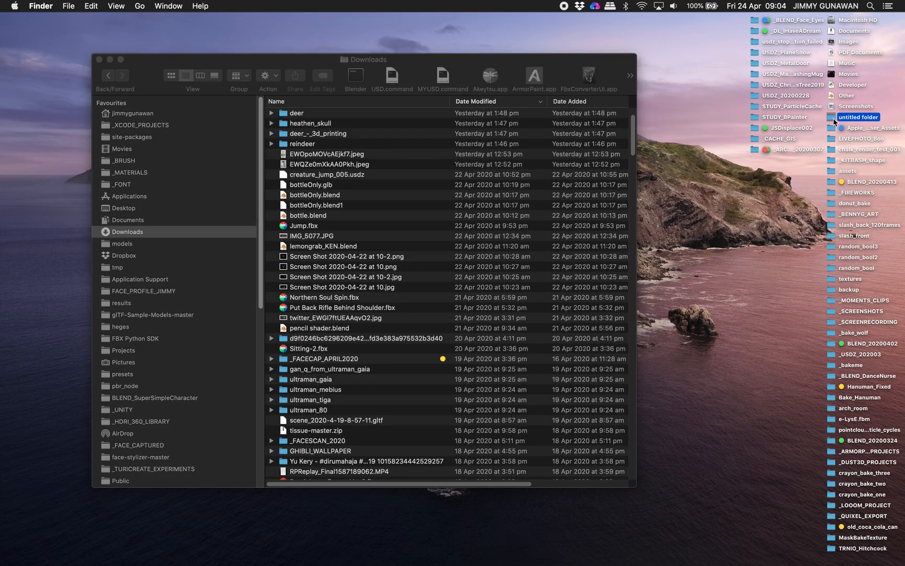
{"action": "double_click", "coordinate": [832, 118]}
{"action": "left_click_drag", "start_coordinate": [409, 66], "coordinate": [659, 151]}
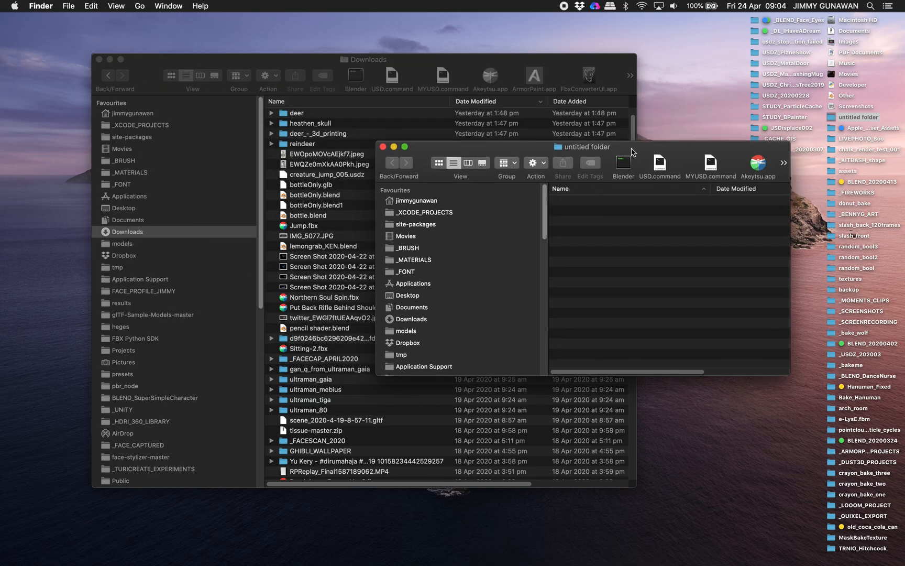
Step: Move the deer, heathen_skull, deer_-_3d_printing and reindeer folders from Downloads into the new folder, and minimise the Downloads window
{"action": "left_click", "coordinate": [320, 146]}
{"action": "left_click", "coordinate": [300, 116], "text": "shift"}
{"action": "left_click_drag", "start_coordinate": [307, 130], "coordinate": [652, 247]}
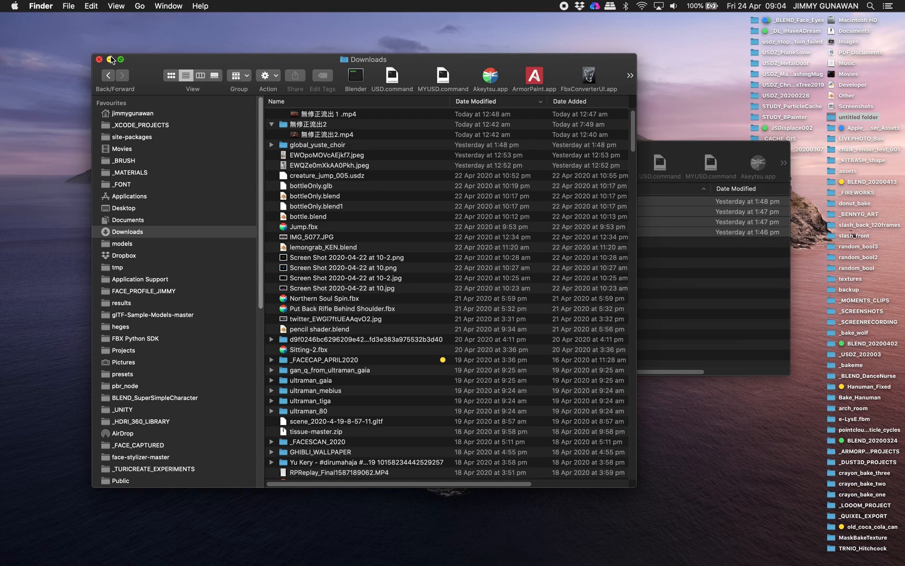
{"action": "left_click", "coordinate": [110, 59]}
Step: Enlarge the new folder's window and expand deer_-_3d_printing, deer and its textures subfolder to examine their files
{"action": "left_click_drag", "start_coordinate": [515, 153], "coordinate": [285, 74]}
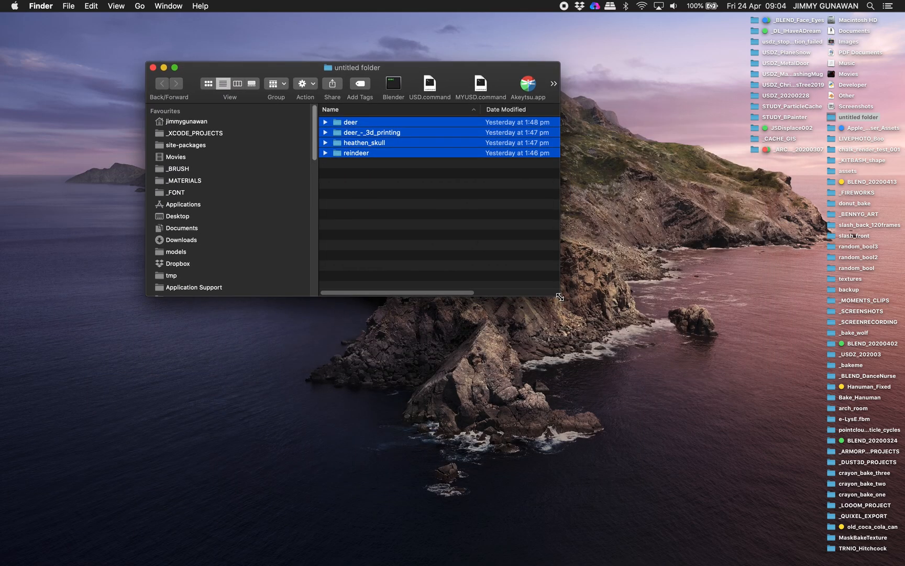
{"action": "left_click_drag", "start_coordinate": [560, 297], "coordinate": [614, 454]}
{"action": "left_click", "coordinate": [374, 196]}
{"action": "left_click", "coordinate": [325, 132]}
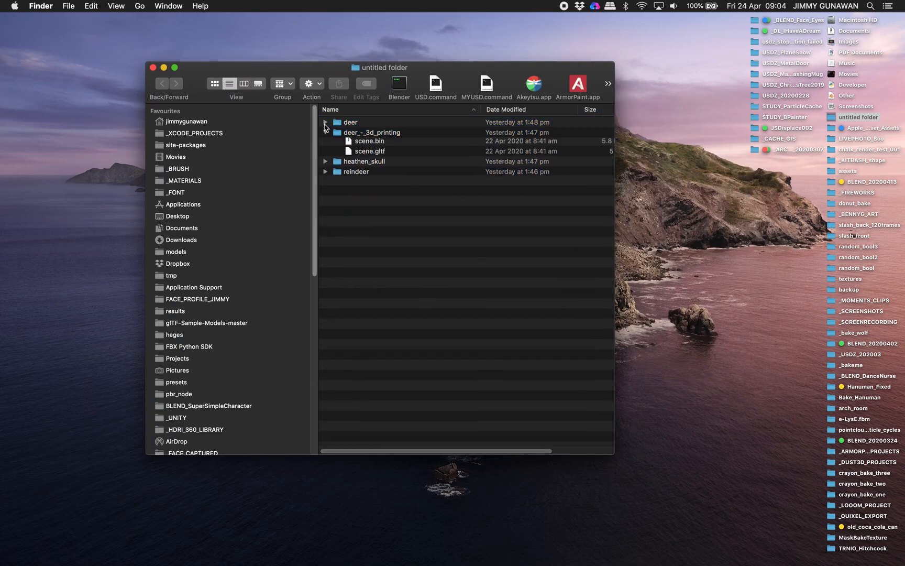
{"action": "left_click", "coordinate": [325, 123]}
{"action": "left_click", "coordinate": [372, 142]}
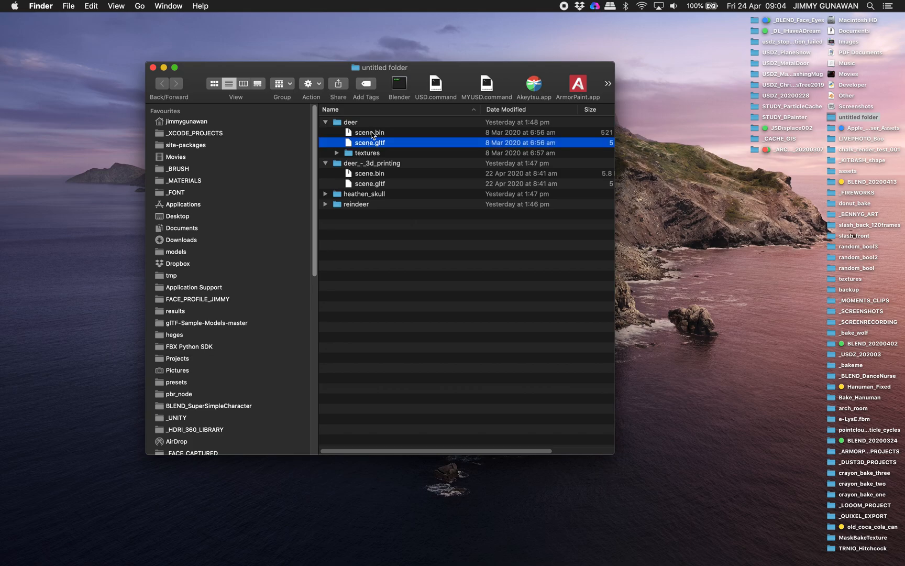
{"action": "left_click", "coordinate": [348, 153]}
{"action": "left_click", "coordinate": [337, 152]}
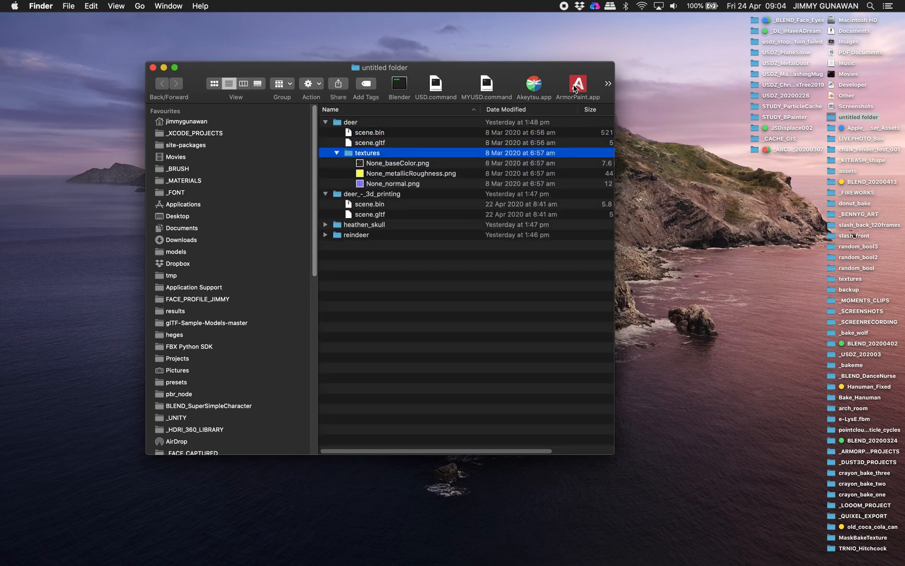
Step: Switch to Blender and start a glTF 2.0 import
{"action": "left_click", "coordinate": [577, 85]}
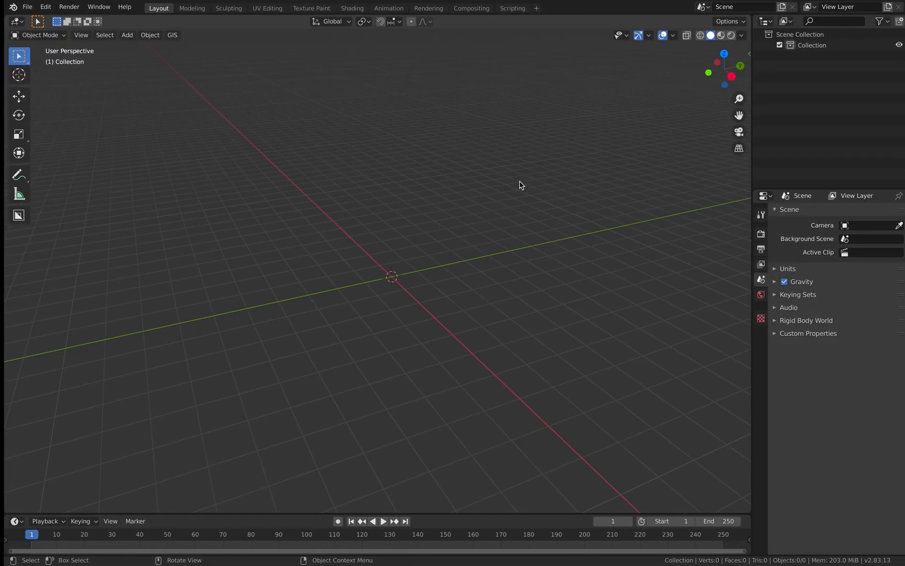
{"action": "middle_click_drag", "start_coordinate": [522, 186], "coordinate": [483, 207]}
{"action": "left_click", "coordinate": [25, 8]}
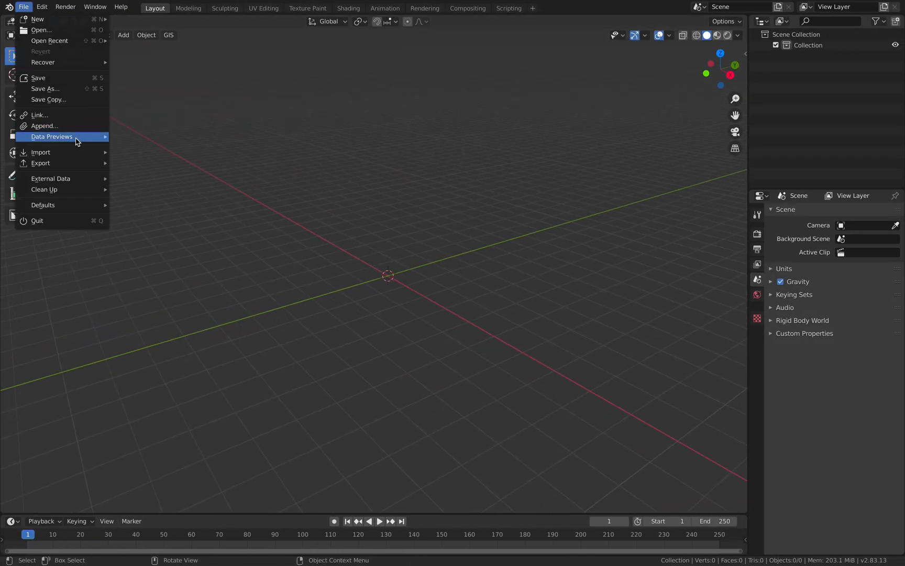
{"action": "mouse_move", "coordinate": [76, 152]}
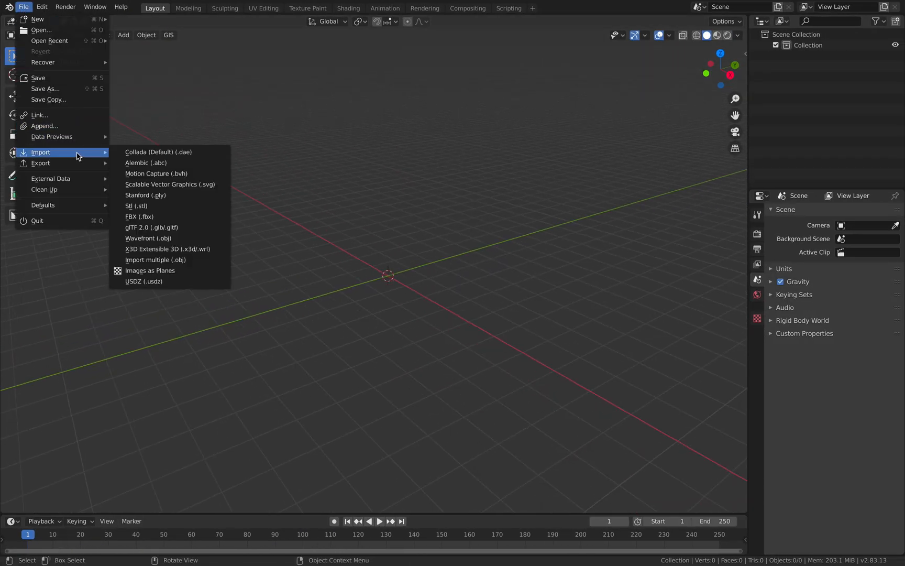
{"action": "left_click", "coordinate": [182, 231]}
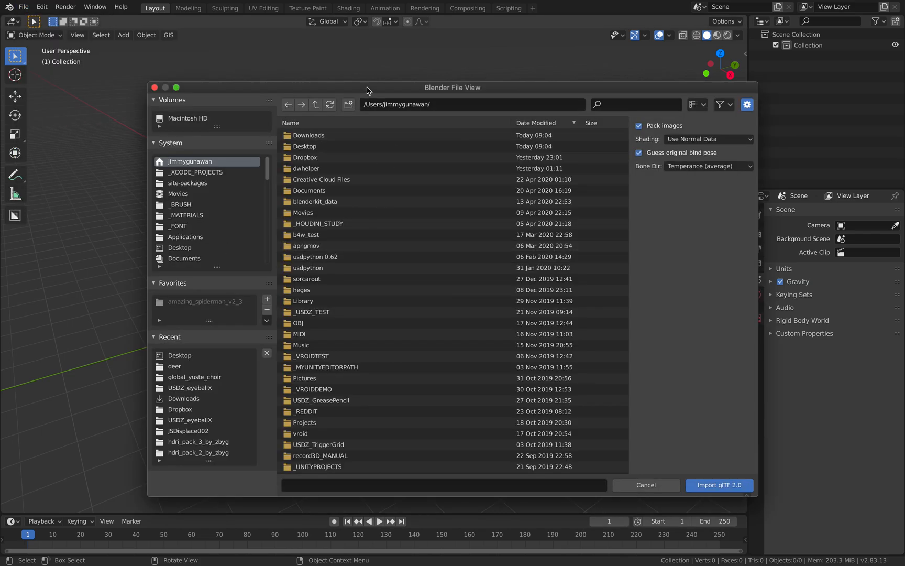
Step: Switch back to the desktop folder window and expand reindeer and heathen_skull to examine their files
{"action": "key", "text": "ctrl+Left"}
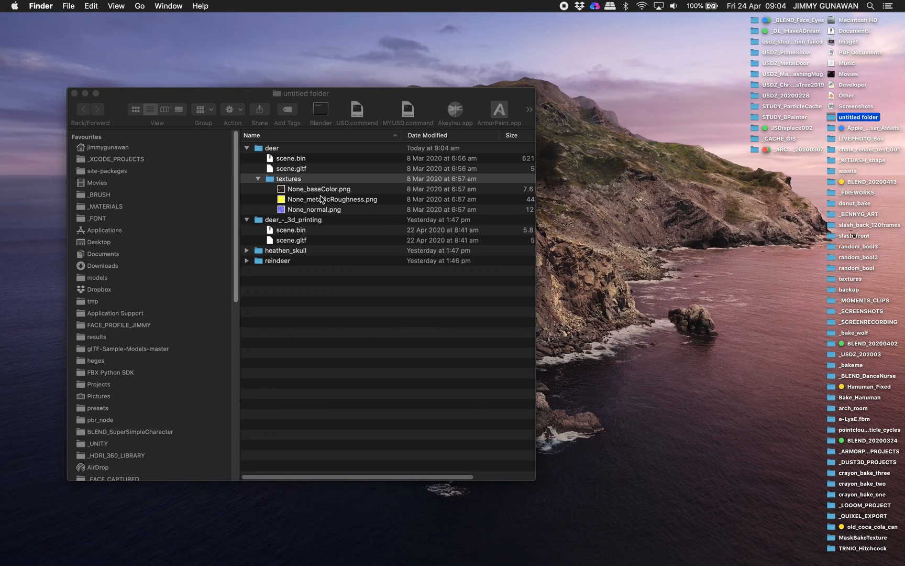
{"action": "left_click", "coordinate": [301, 173]}
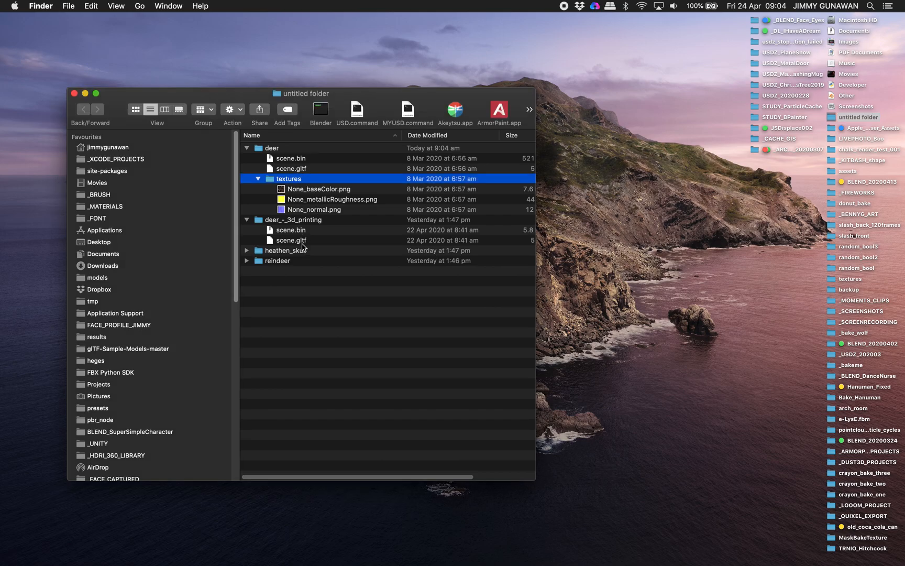
{"action": "left_click", "coordinate": [247, 260]}
{"action": "left_click", "coordinate": [247, 250]}
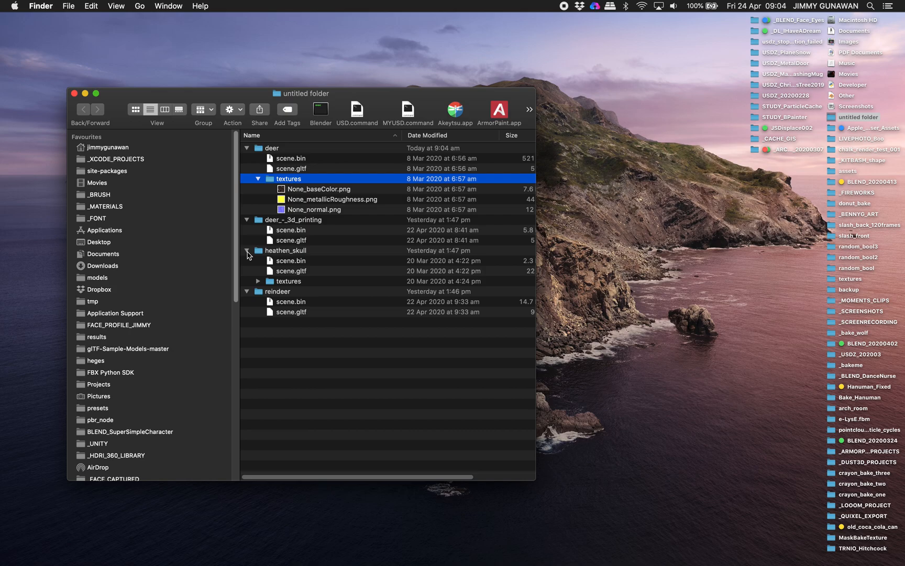
Step: Use scene.gltf from the deer folder for Blender's open glTF import and bring in the model
{"action": "left_click", "coordinate": [308, 193]}
{"action": "left_click_drag", "start_coordinate": [291, 168], "coordinate": [485, 236]}
{"action": "key", "text": "ctrl+Right"}
{"action": "double_click", "coordinate": [370, 135]}
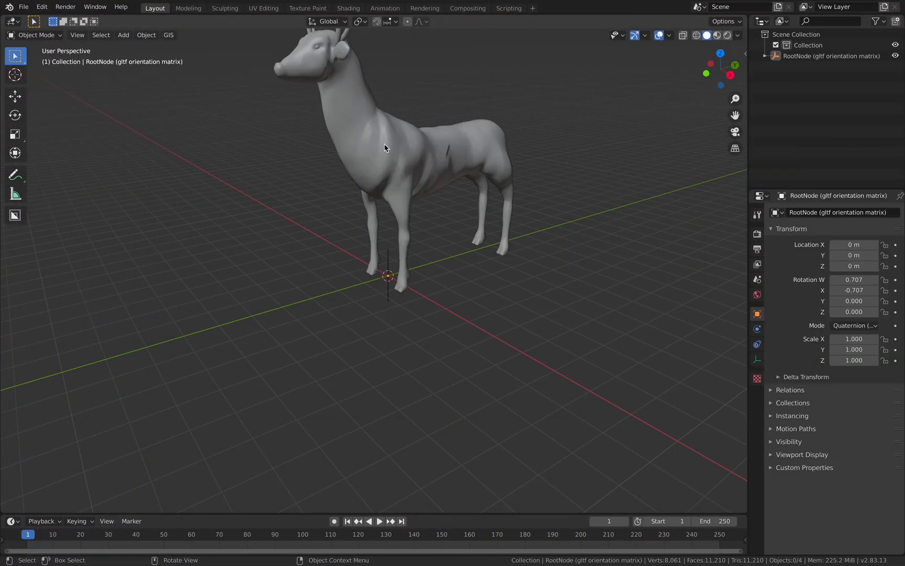
Step: Select the imported deer mesh and inspect the whole model from its hooves to its antlers
{"action": "scroll", "coordinate": [383, 145], "scroll_direction": "down", "scroll_amount": 3}
{"action": "left_click", "coordinate": [417, 195]}
{"action": "middle_click_drag", "start_coordinate": [417, 198], "coordinate": [373, 275]}
{"action": "scroll", "coordinate": [335, 191], "scroll_direction": "up", "scroll_amount": 3}
{"action": "scroll", "coordinate": [380, 232], "scroll_direction": "down", "scroll_amount": 2}
Step: Switch to Finder, find the global_yuste_choir folder in Downloads, move it to the desktop and minimise the Downloads window
{"action": "key", "text": "ctrl+Left"}
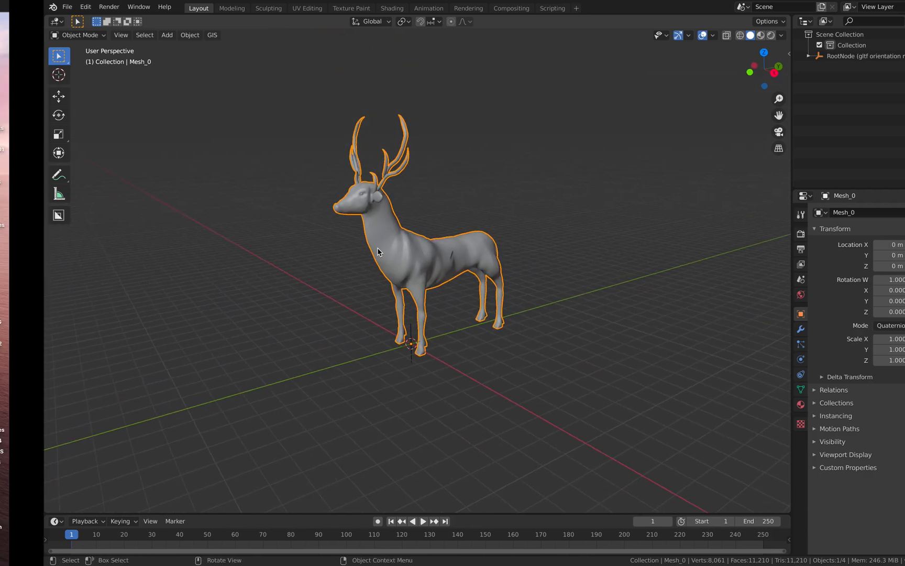
{"action": "left_click", "coordinate": [103, 266]}
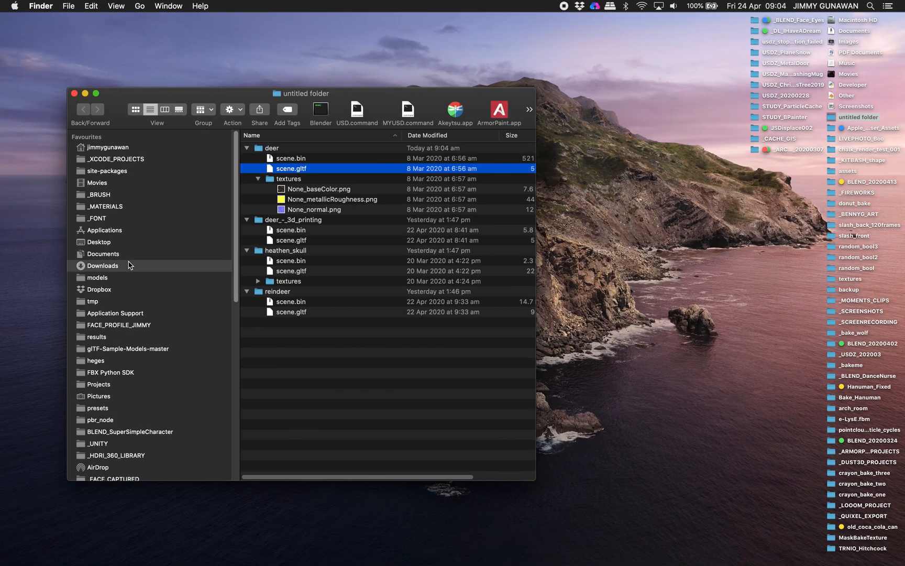
{"action": "scroll", "coordinate": [303, 270], "scroll_direction": "down", "scroll_amount": 3}
{"action": "scroll", "coordinate": [302, 270], "scroll_direction": "up", "scroll_amount": 2}
{"action": "scroll", "coordinate": [302, 270], "scroll_direction": "up", "scroll_amount": 2}
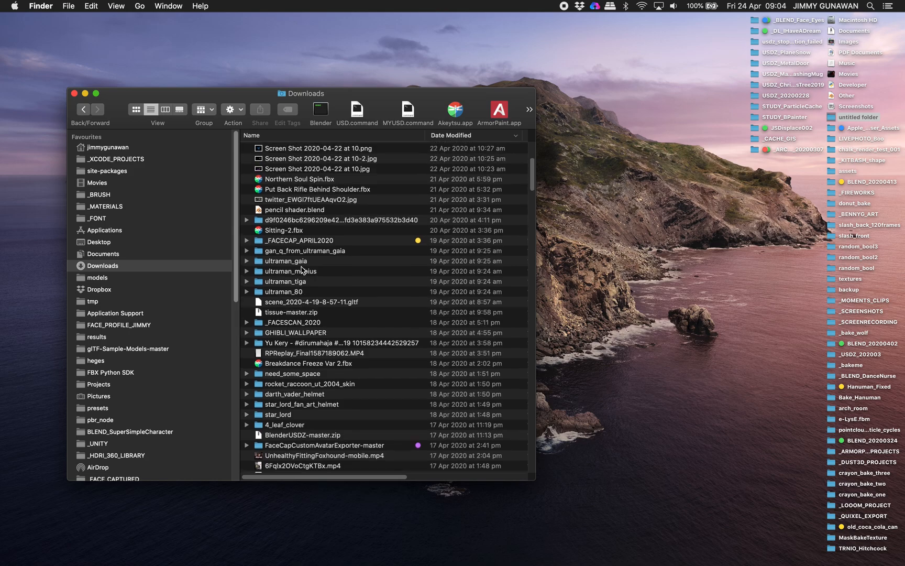
{"action": "scroll", "coordinate": [303, 270], "scroll_direction": "up", "scroll_amount": 5}
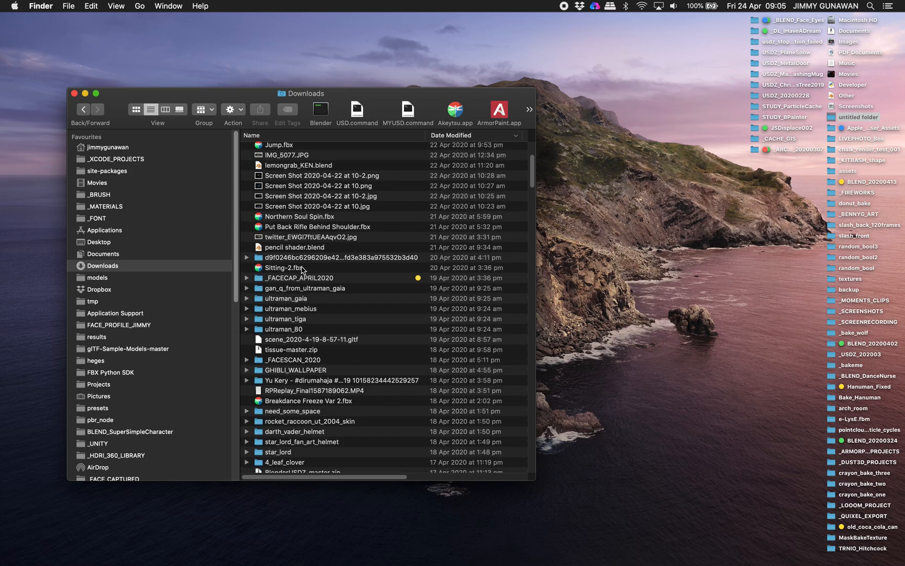
{"action": "scroll", "coordinate": [302, 270], "scroll_direction": "up", "scroll_amount": 3}
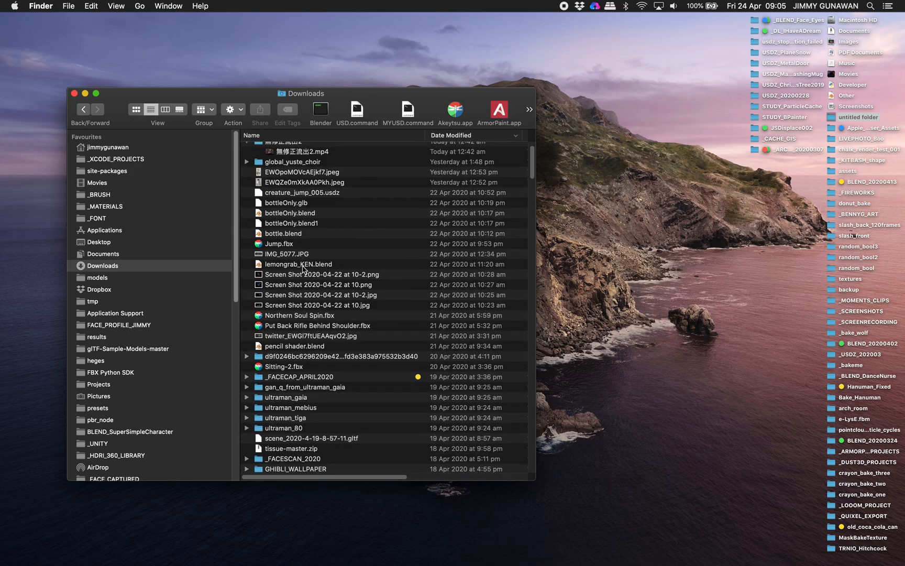
{"action": "scroll", "coordinate": [285, 172], "scroll_direction": "down", "scroll_amount": 4}
{"action": "scroll", "coordinate": [289, 157], "scroll_direction": "up", "scroll_amount": 2}
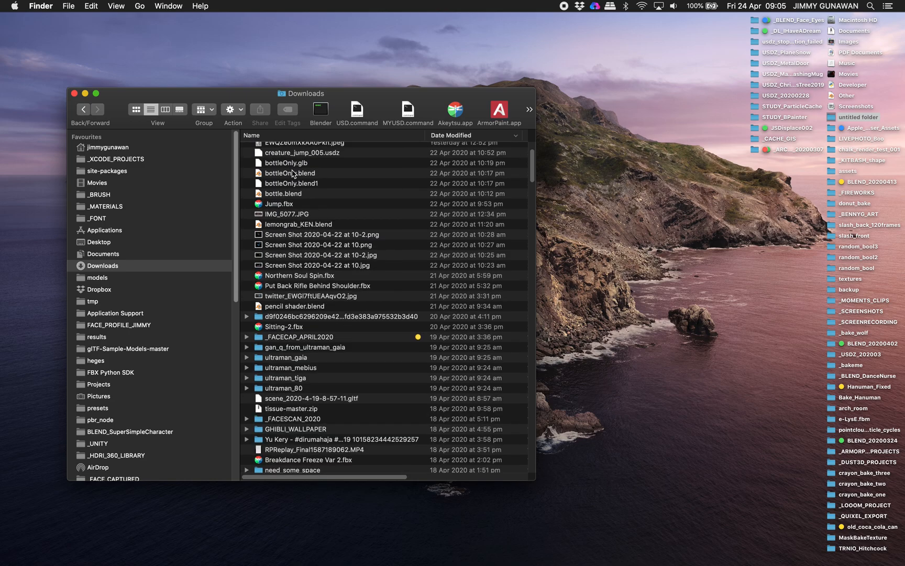
{"action": "scroll", "coordinate": [291, 154], "scroll_direction": "up", "scroll_amount": 1}
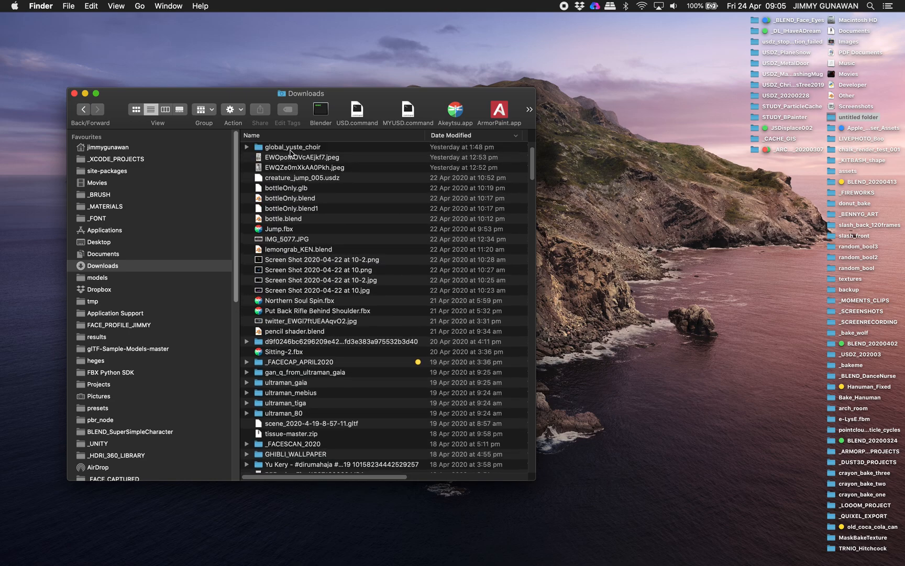
{"action": "left_click_drag", "start_coordinate": [291, 154], "coordinate": [661, 265]}
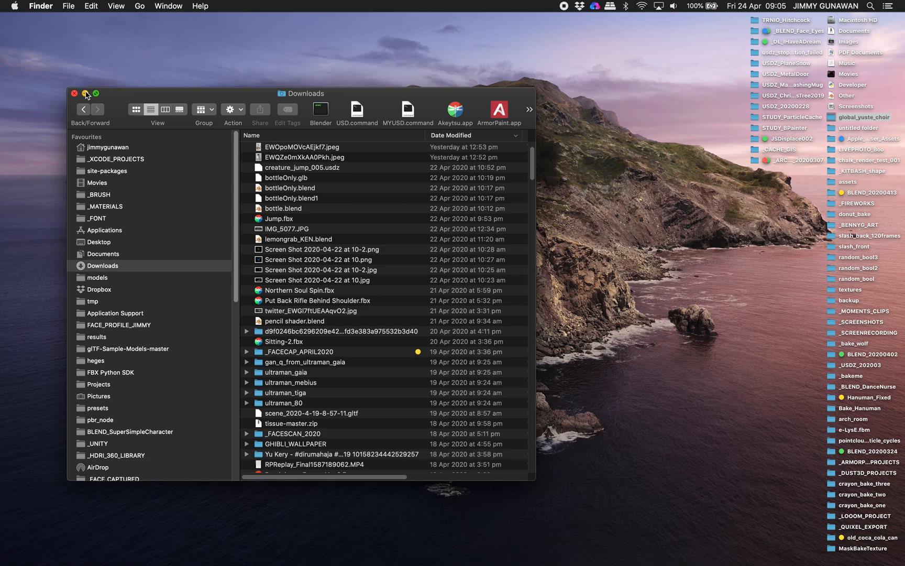
{"action": "left_click", "coordinate": [86, 94]}
Step: Move global_yuste_choir into the new desktop folder, open that folder and expand global_yuste_choir
{"action": "left_click_drag", "start_coordinate": [843, 119], "coordinate": [847, 127]}
{"action": "double_click", "coordinate": [850, 118]}
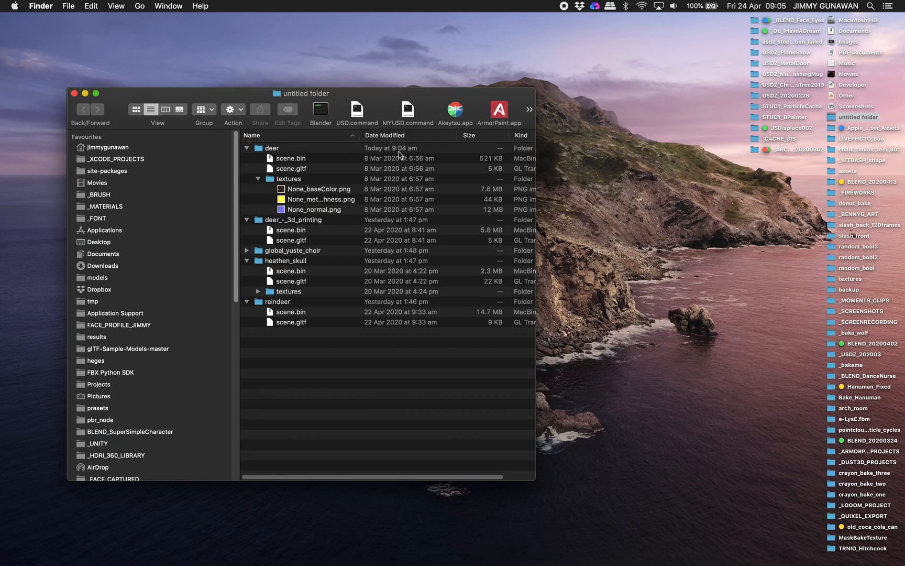
{"action": "left_click", "coordinate": [255, 260]}
{"action": "left_click", "coordinate": [255, 260]}
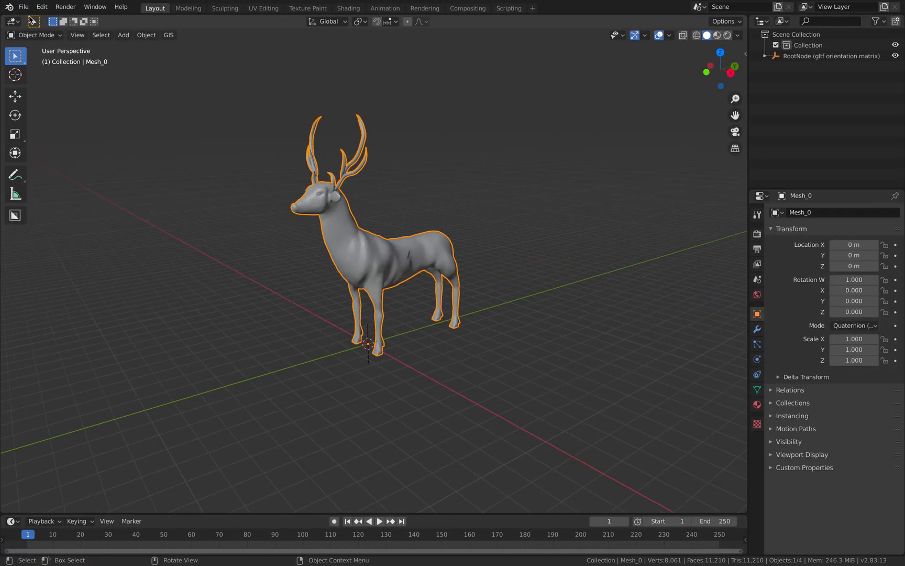
Step: Import scene.gltf from the global_yuste_choir folder into the Blender deer scene as glTF 2.0
{"action": "left_click", "coordinate": [23, 7]}
{"action": "mouse_move", "coordinate": [101, 157]}
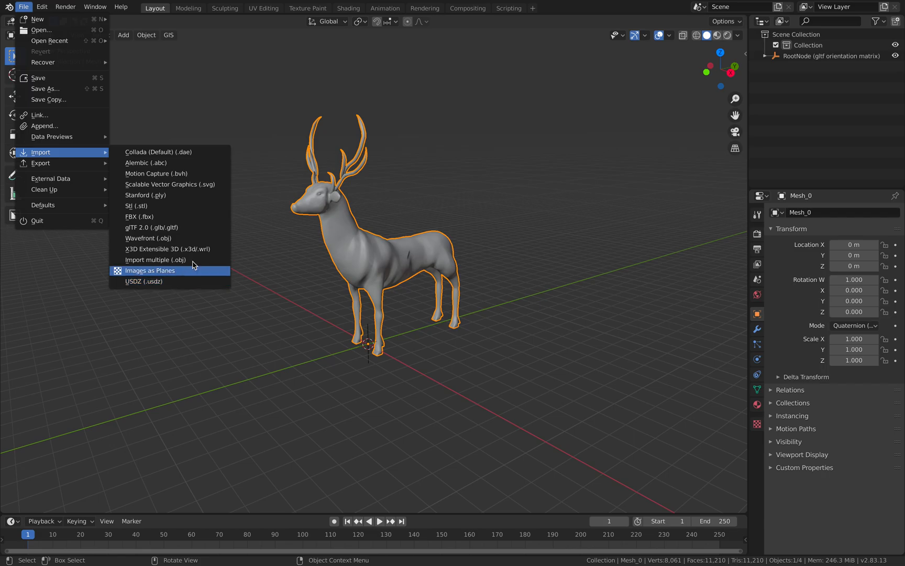
{"action": "left_click", "coordinate": [182, 229]}
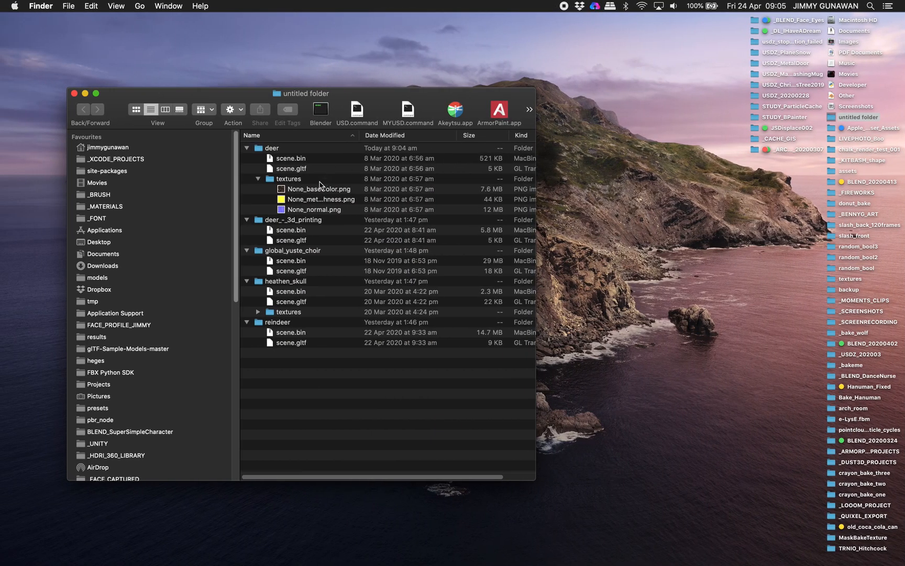
{"action": "left_click_drag", "start_coordinate": [301, 270], "coordinate": [493, 269]}
{"action": "key", "text": "ctrl+Right"}
{"action": "left_click", "coordinate": [338, 139]}
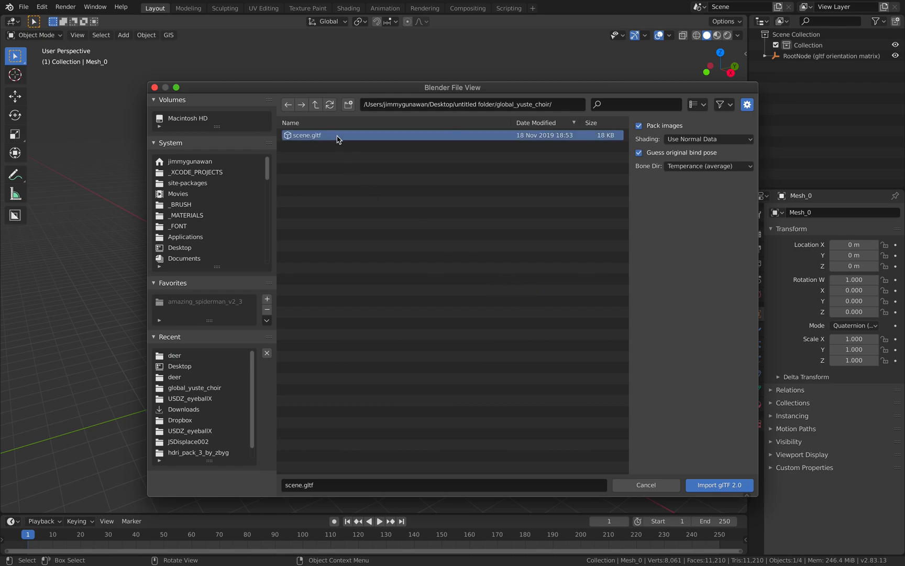
{"action": "double_click", "coordinate": [338, 139]}
Step: Inspect the imported choir model's orientation and its size relative to the deer
{"action": "scroll", "coordinate": [337, 139], "scroll_direction": "down", "scroll_amount": 5}
{"action": "middle_click_drag", "start_coordinate": [337, 139], "coordinate": [294, 262]}
{"action": "left_click", "coordinate": [316, 211]}
{"action": "left_click", "coordinate": [259, 231]}
{"action": "middle_click_drag", "start_coordinate": [259, 231], "coordinate": [337, 209]}
Step: Delete all imported deer and choir objects from the scene
{"action": "key", "text": "a"}
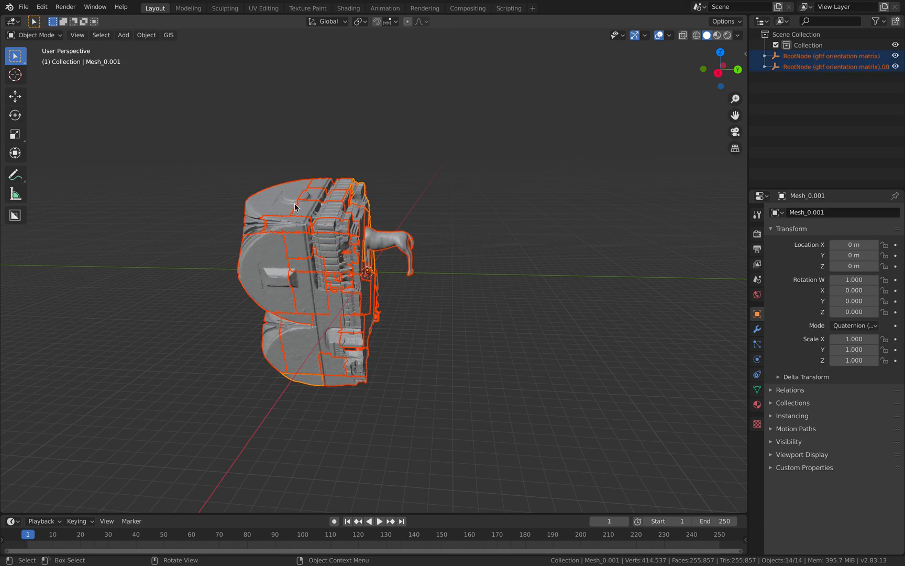
{"action": "key", "text": "x"}
{"action": "left_click", "coordinate": [339, 234]}
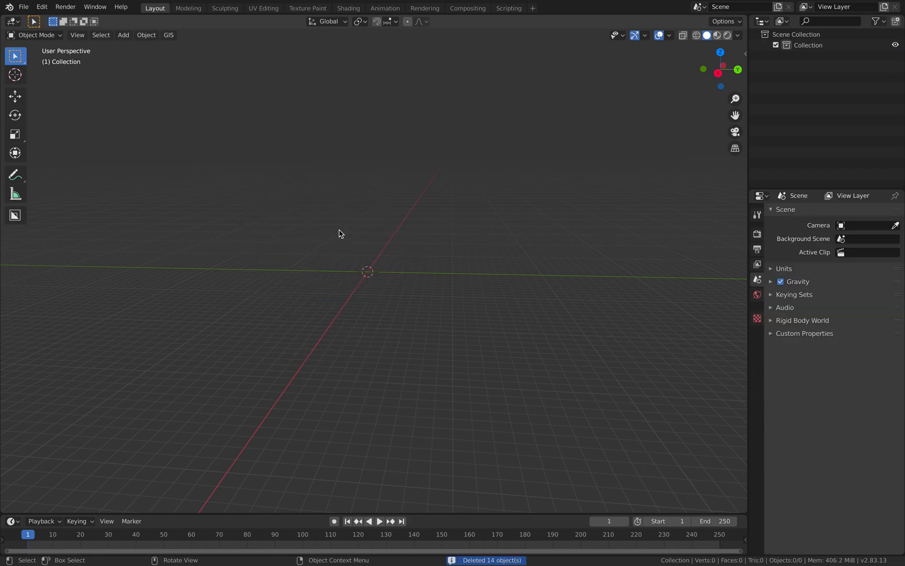
Step: Import scene.gltf from the desktop folder's global_yuste_choir subfolder into the empty scene as glTF 2.0
{"action": "key", "text": "ctrl+Left"}
{"action": "key", "text": "ctrl+Right"}
{"action": "left_click", "coordinate": [26, 6]}
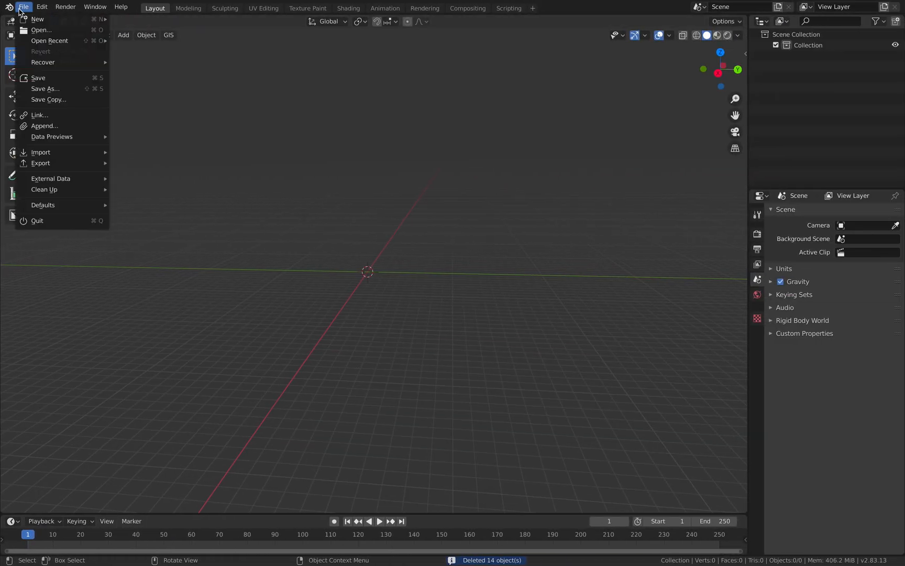
{"action": "mouse_move", "coordinate": [97, 152]}
{"action": "key", "text": "Escape"}
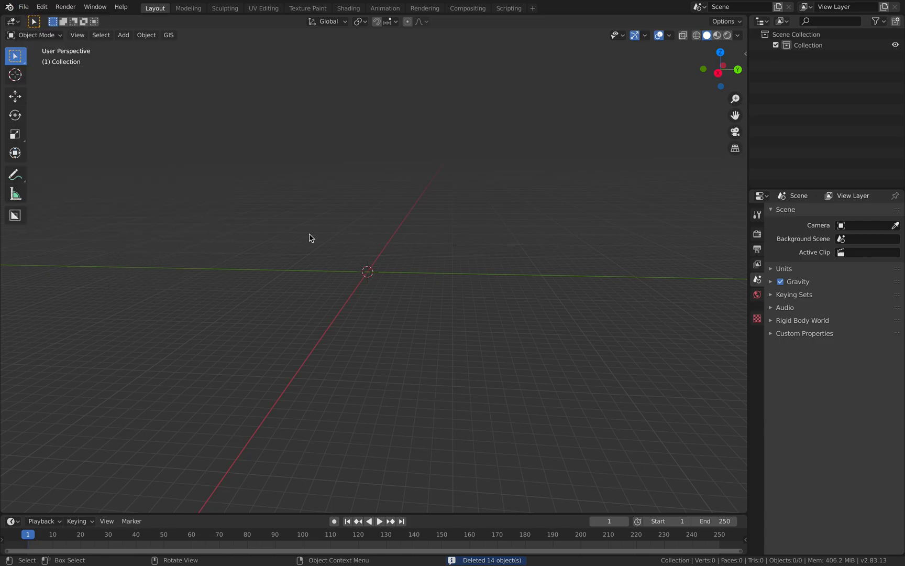
{"action": "key", "text": "ctrl+Left"}
{"action": "left_click_drag", "start_coordinate": [298, 270], "coordinate": [488, 250]}
{"action": "key", "text": "ctrl+Right"}
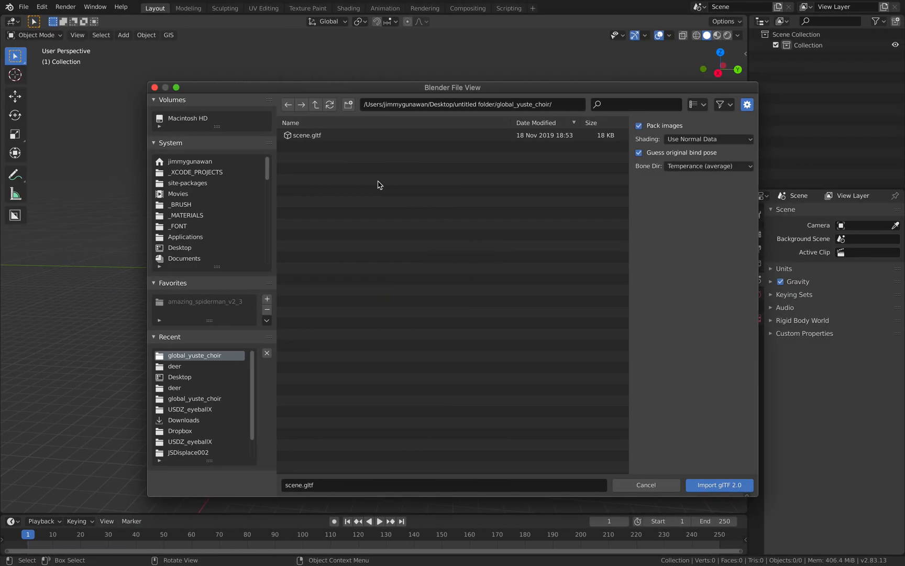
{"action": "left_click", "coordinate": [331, 138]}
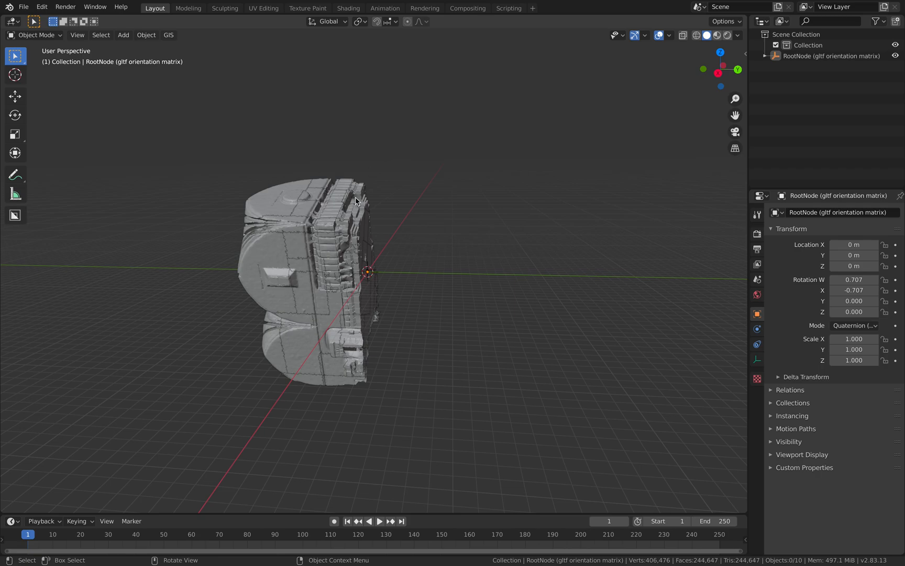
Step: Widen the outliner and expand the imported choir's hierarchy down to its individual meshes
{"action": "middle_click_drag", "start_coordinate": [356, 199], "coordinate": [393, 225]}
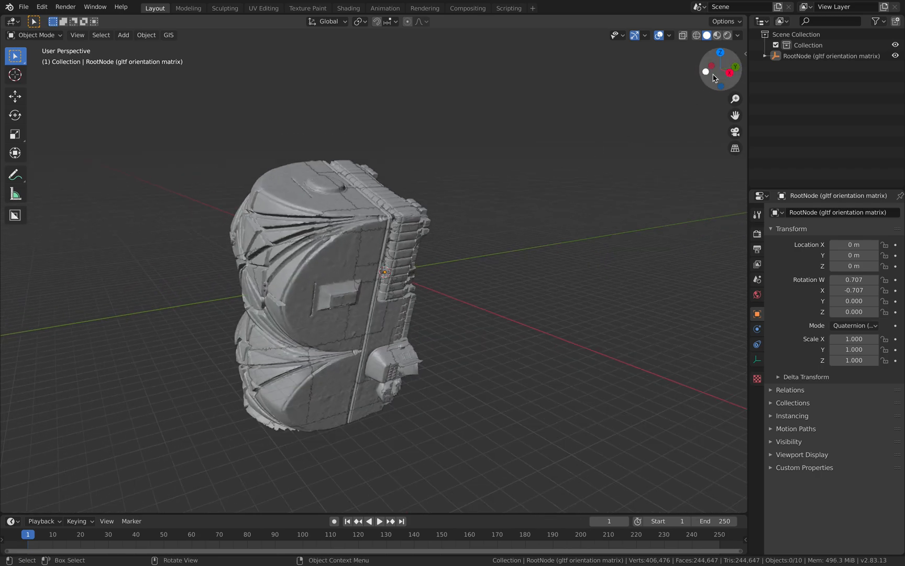
{"action": "left_click_drag", "start_coordinate": [751, 70], "coordinate": [680, 63]}
{"action": "left_click", "coordinate": [696, 56]}
{"action": "left_click", "coordinate": [707, 67]}
{"action": "left_click", "coordinate": [717, 77]}
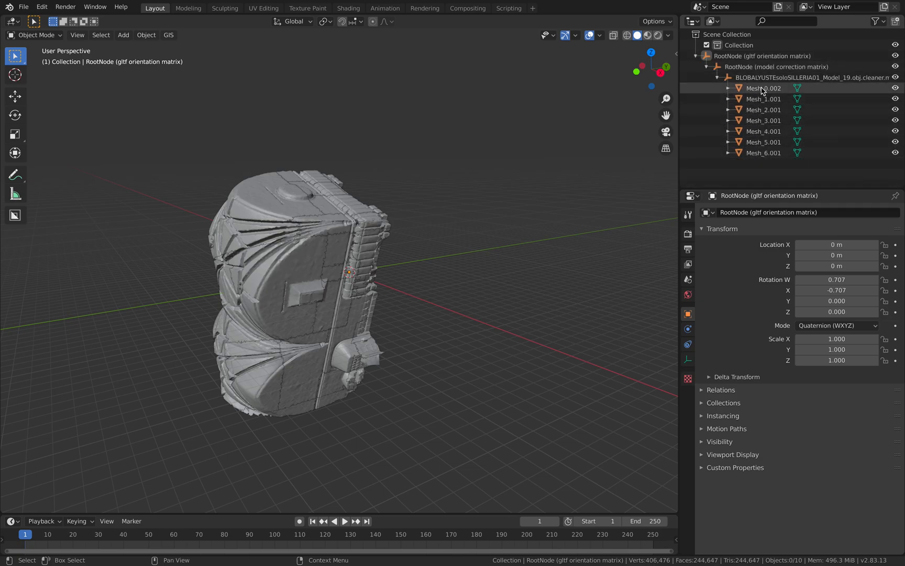
Step: Examine the transforms of the choir's nested parent empties, ending with the top-level RootNode (gltf orientation matrix) selected
{"action": "left_click", "coordinate": [756, 66]}
{"action": "left_click", "coordinate": [755, 57]}
{"action": "left_click", "coordinate": [757, 68]}
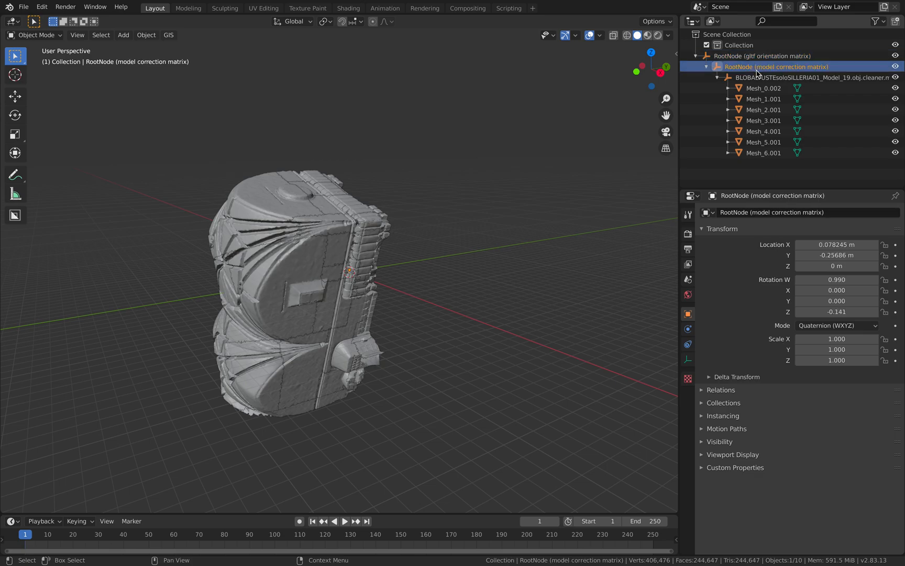
{"action": "left_click", "coordinate": [758, 76]}
{"action": "left_click", "coordinate": [758, 65]}
{"action": "left_click", "coordinate": [757, 56]}
{"action": "left_click", "coordinate": [762, 77]}
{"action": "left_click", "coordinate": [765, 66]}
{"action": "left_click", "coordinate": [768, 57]}
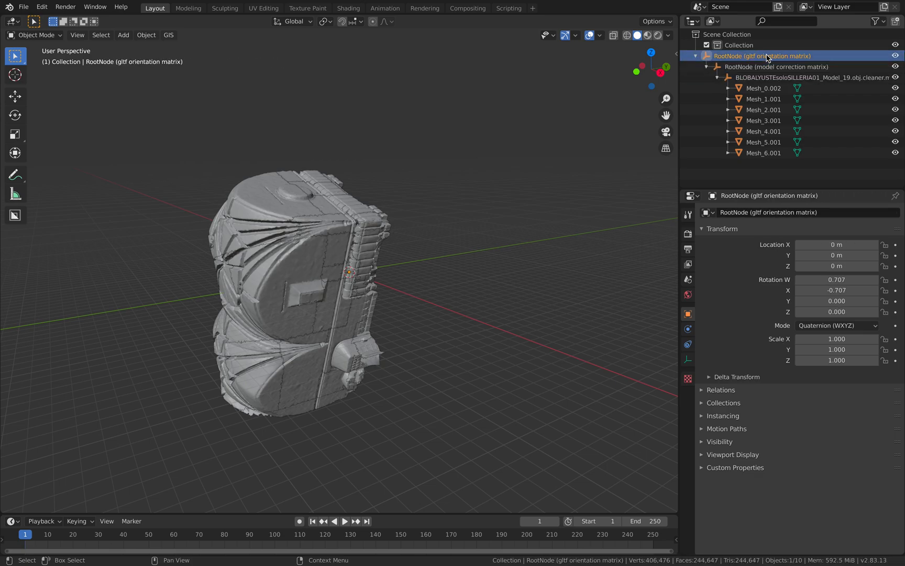
{"action": "middle_click_drag", "start_coordinate": [427, 196], "coordinate": [366, 296]}
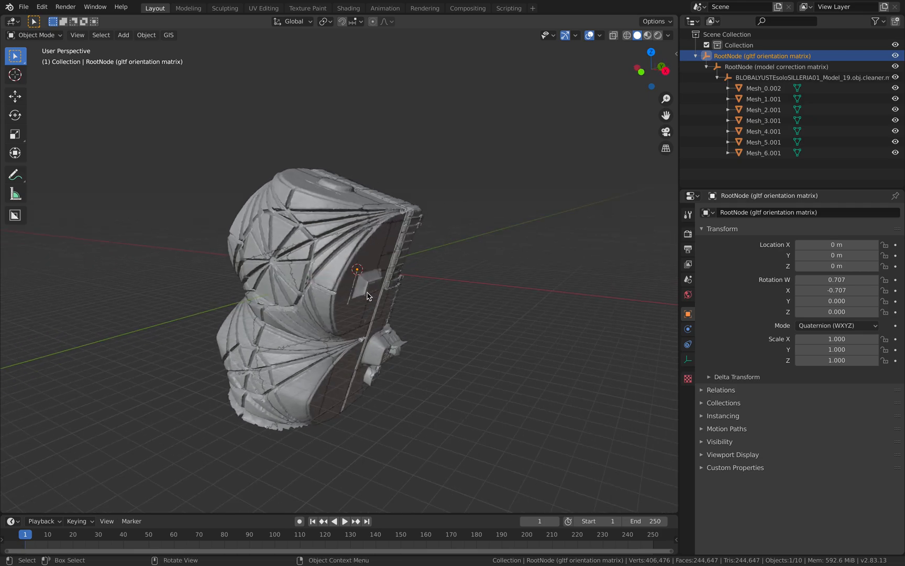
{"action": "key", "text": "r"}
{"action": "key", "text": "r"}
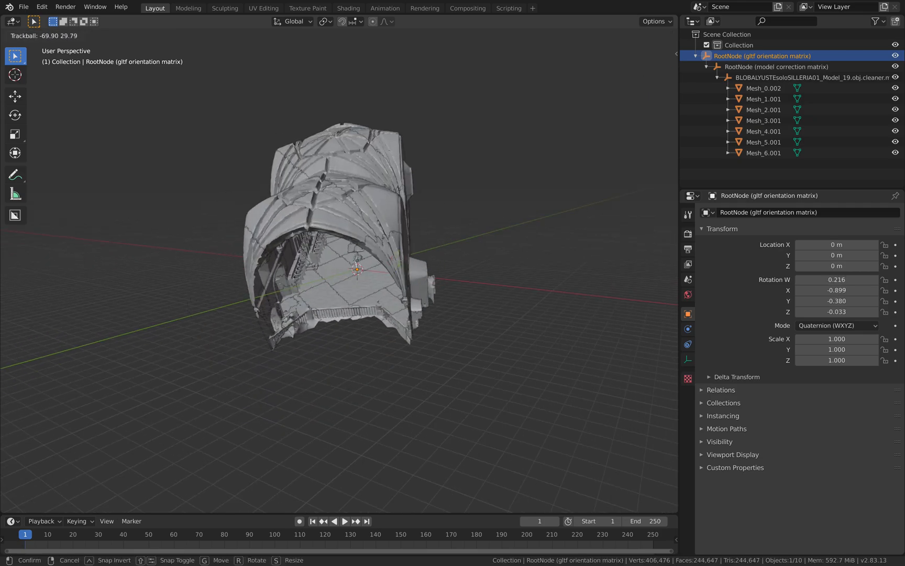
{"action": "right_click", "coordinate": [370, 267]}
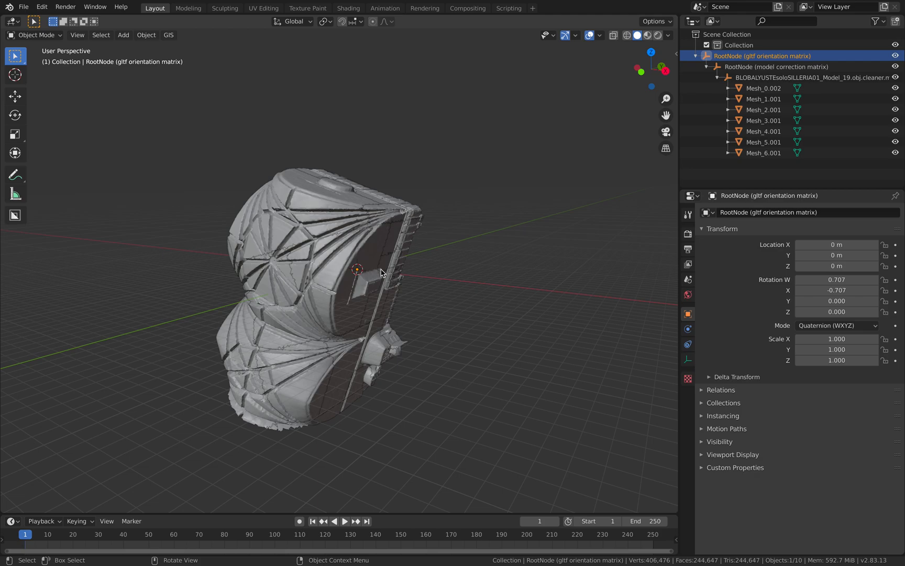
Step: Narrow the outliner and show the 3D viewport's sidebar with the root node's transform values
{"action": "middle_click_drag", "start_coordinate": [381, 273], "coordinate": [529, 221]}
{"action": "left_click_drag", "start_coordinate": [679, 50], "coordinate": [722, 49]}
{"action": "left_click", "coordinate": [722, 51]}
{"action": "middle_click_drag", "start_coordinate": [473, 209], "coordinate": [460, 183], "text": "shift"}
{"action": "middle_click_drag", "start_coordinate": [545, 188], "coordinate": [450, 214]}
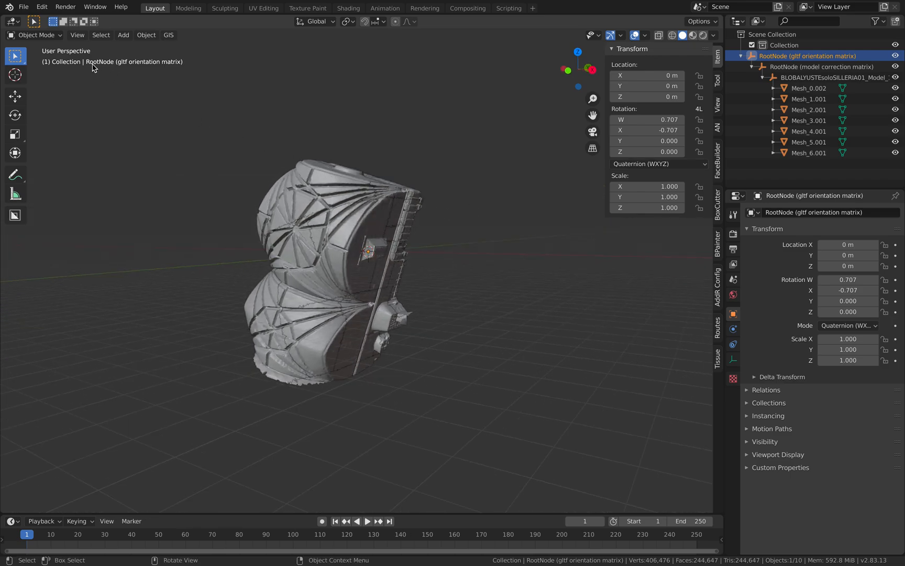
Step: Switch the 3D viewport to quad view with top, front, right and perspective views
{"action": "left_click", "coordinate": [77, 34]}
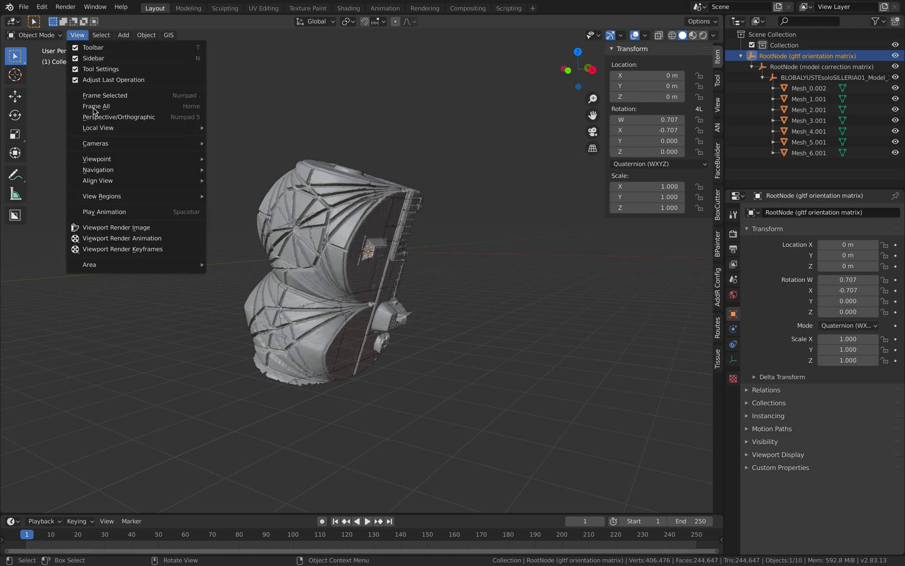
{"action": "mouse_move", "coordinate": [147, 265]}
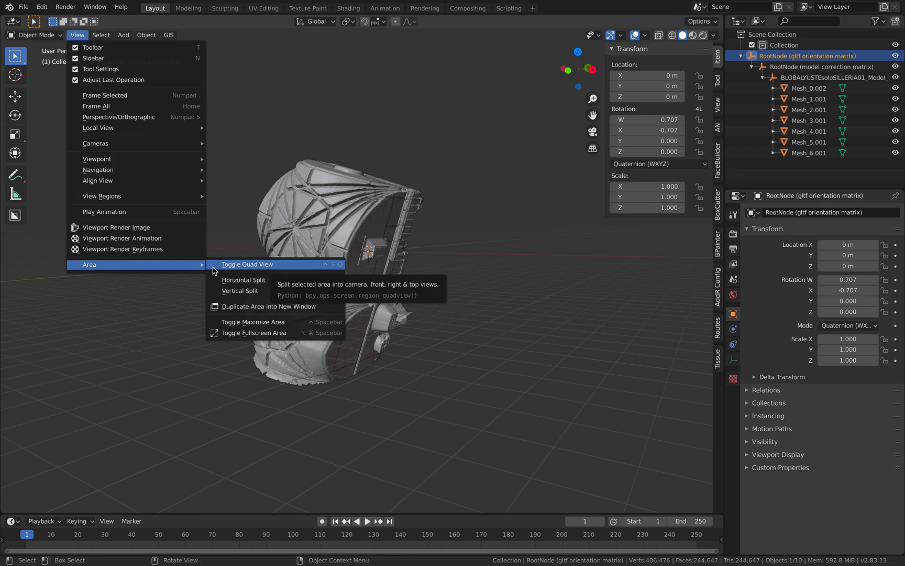
{"action": "left_click", "coordinate": [250, 266]}
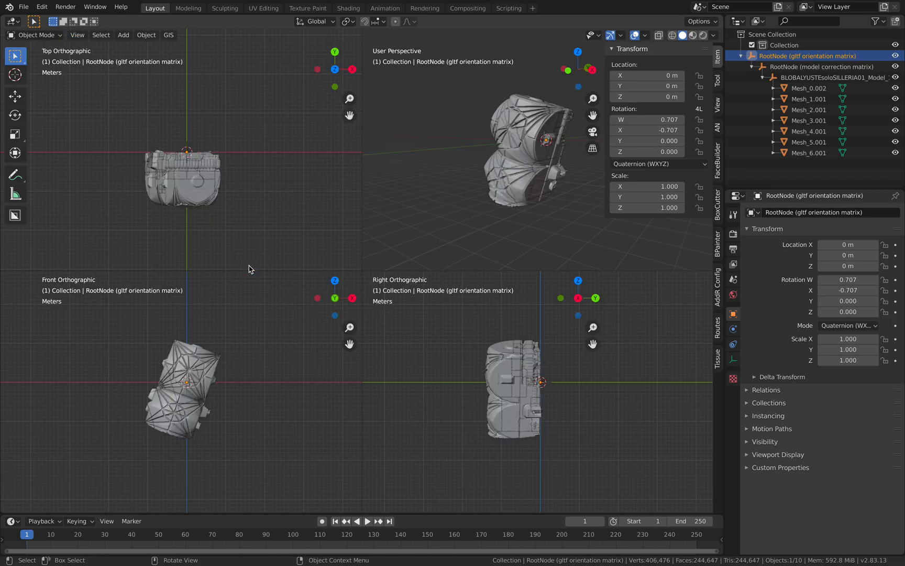
Step: Add the Toggle Quad View command to Quick Favorites
{"action": "left_click", "coordinate": [78, 36]}
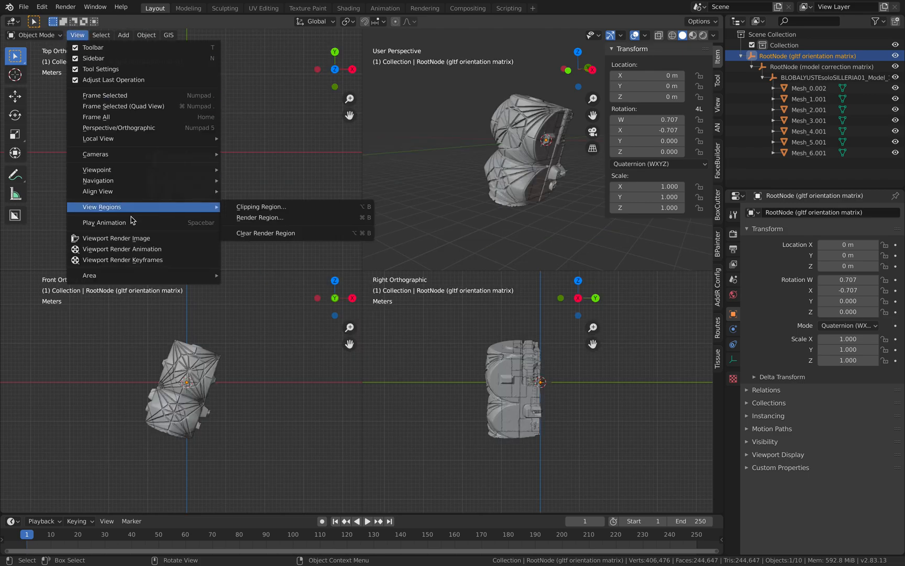
{"action": "mouse_move", "coordinate": [138, 275]}
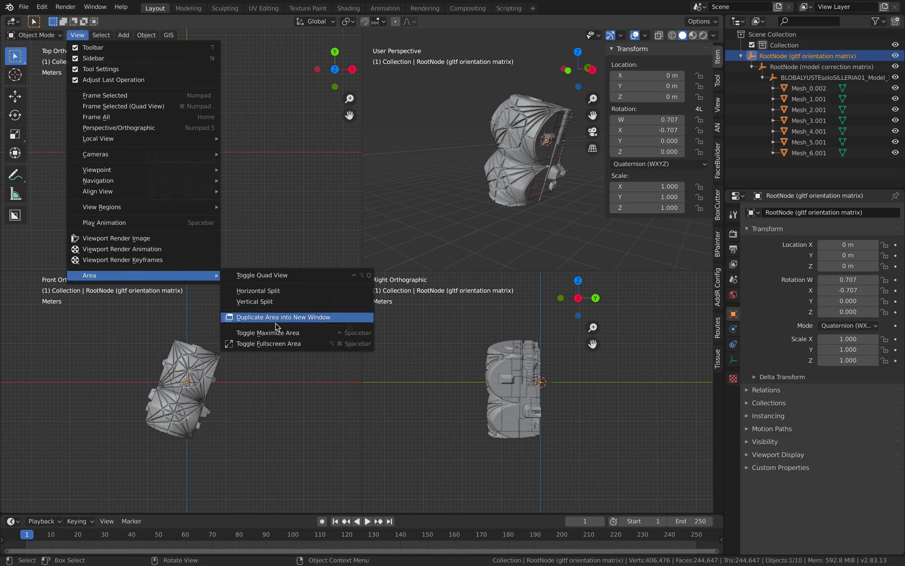
{"action": "right_click", "coordinate": [273, 277]}
{"action": "left_click", "coordinate": [295, 276]}
{"action": "right_click", "coordinate": [288, 277]}
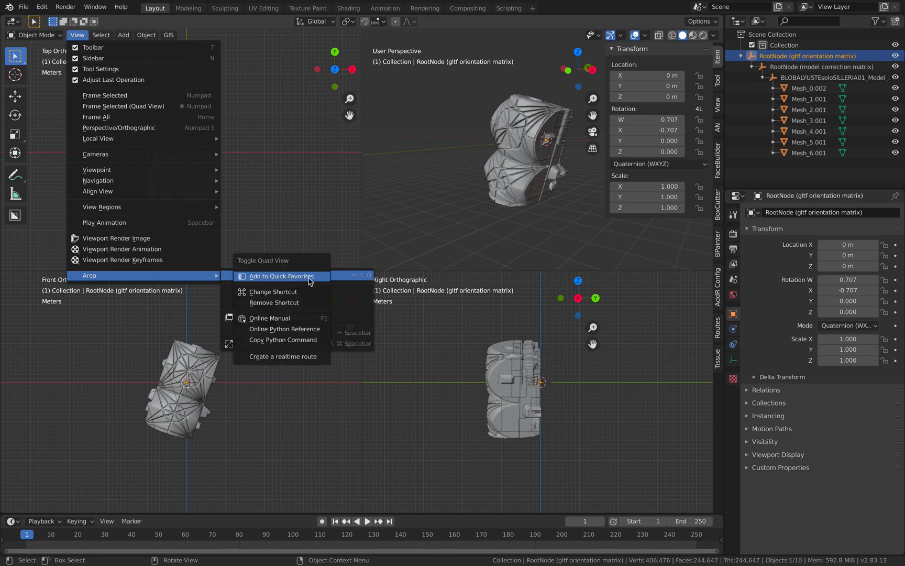
{"action": "left_click", "coordinate": [311, 277]}
{"action": "left_click", "coordinate": [417, 183]}
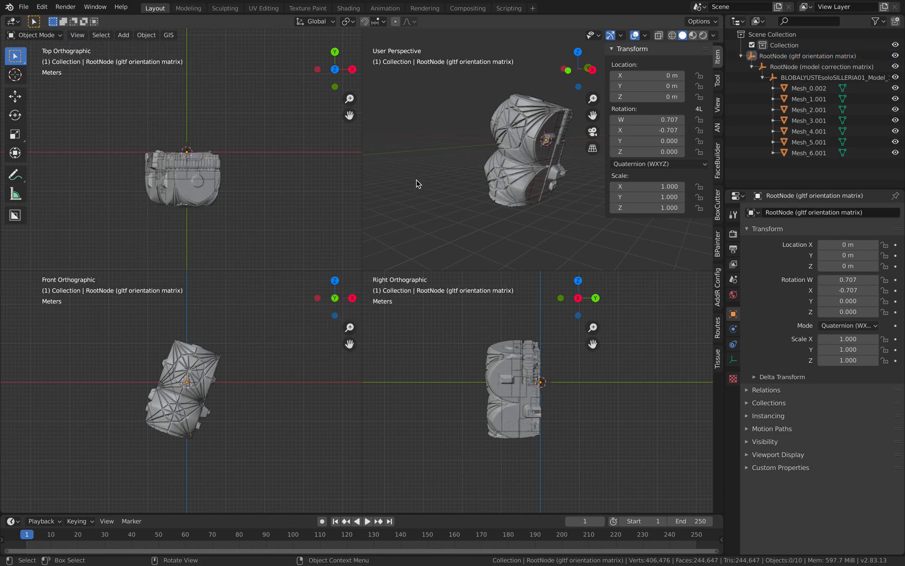
Step: Test the Quick Favorites entry by toggling quad view off and on twice
{"action": "key", "text": "q"}
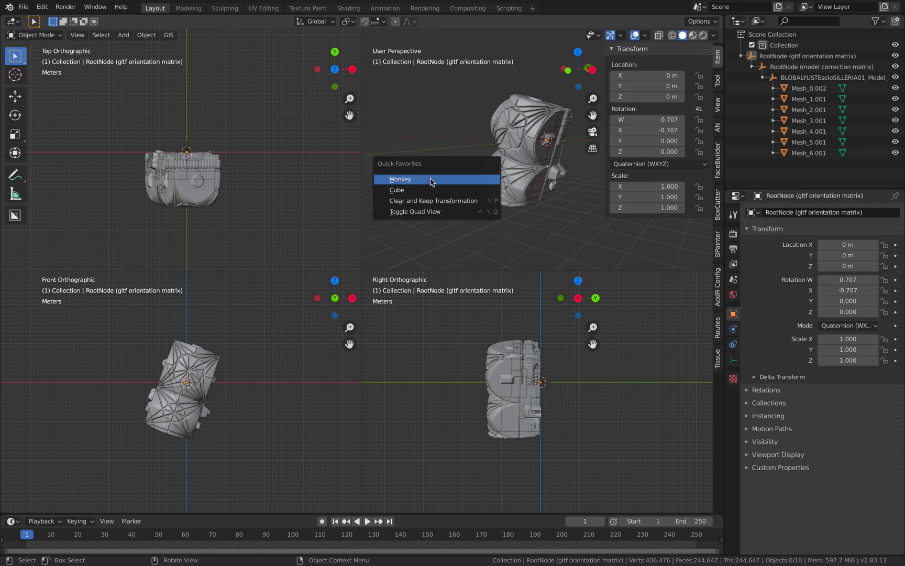
{"action": "left_click", "coordinate": [425, 212]}
{"action": "key", "text": "q"}
{"action": "left_click", "coordinate": [394, 199]}
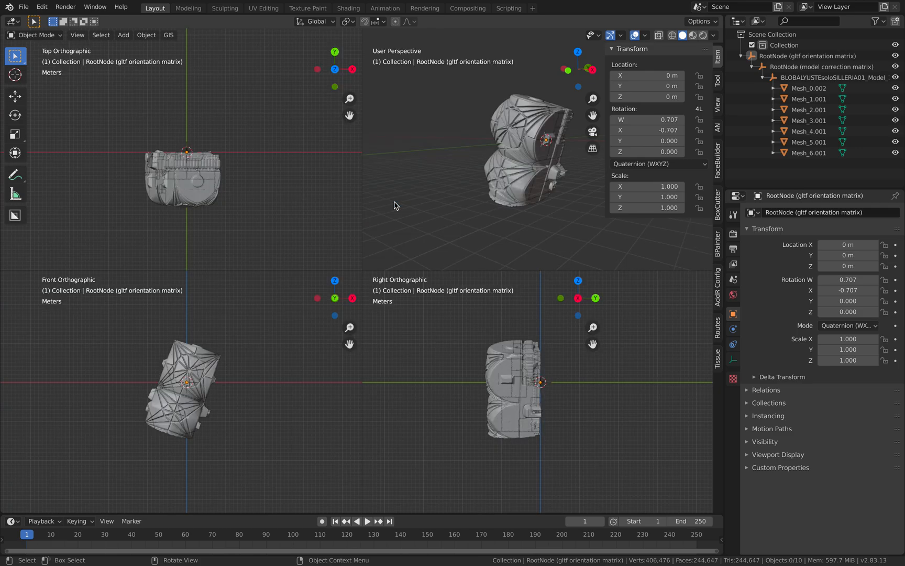
{"action": "key", "text": "q"}
{"action": "left_click", "coordinate": [455, 195]}
{"action": "key", "text": "q"}
{"action": "left_click", "coordinate": [441, 188]}
Step: Trackball-rotate RootNode (gltf orientation matrix) in the front view to stand the choir upright, to about W 0.033, X -0.994, Y -0.071, Z 0.071
{"action": "left_click_drag", "start_coordinate": [605, 144], "coordinate": [625, 146]}
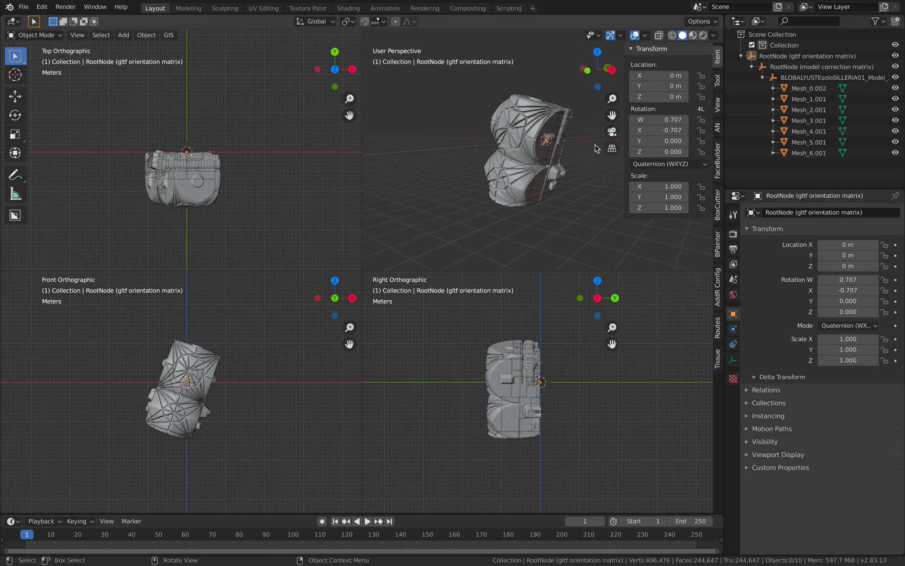
{"action": "left_click", "coordinate": [786, 56]}
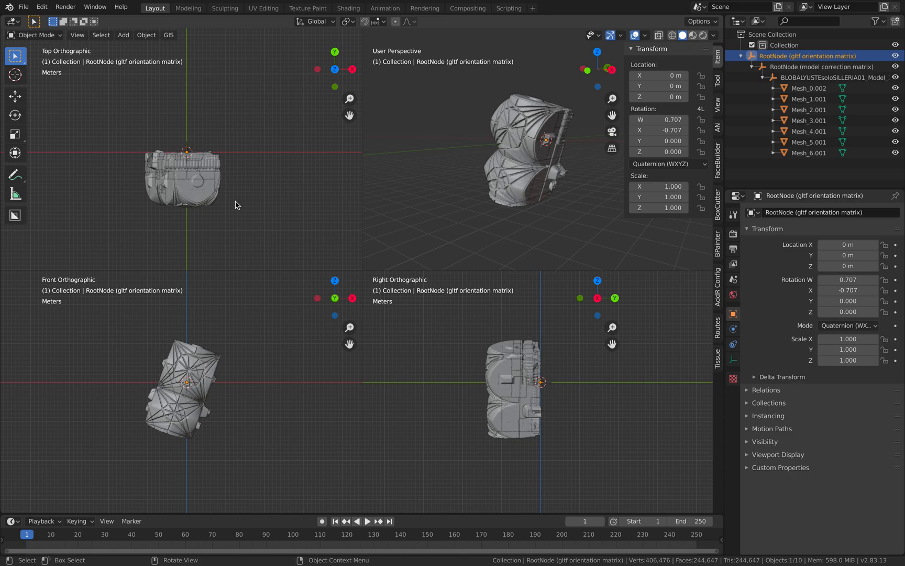
{"action": "scroll", "coordinate": [225, 355], "scroll_direction": "up", "scroll_amount": 2}
{"action": "key", "text": "r"}
{"action": "key", "text": "r"}
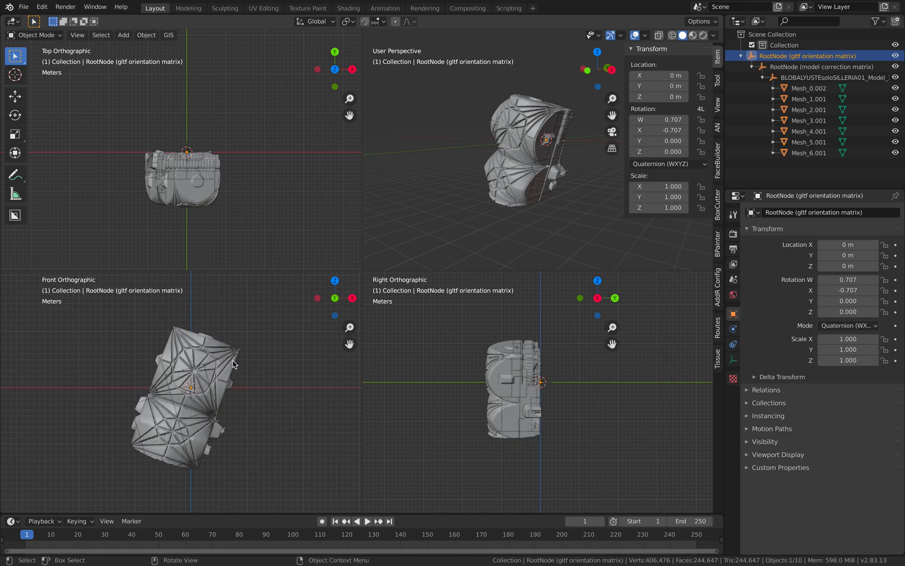
{"action": "left_click", "coordinate": [139, 314]}
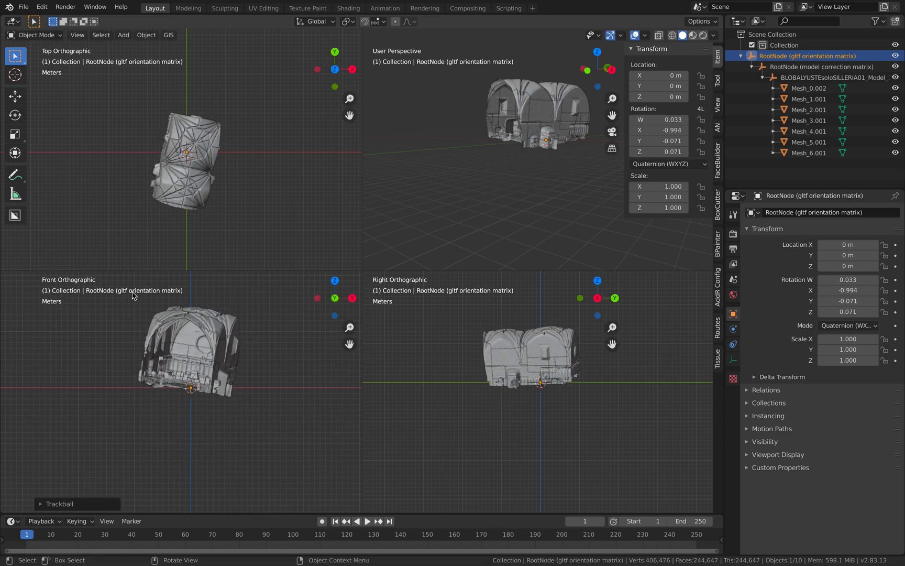
Step: Level the choir and turn its end wall toward the front view with further freehand rotations
{"action": "key", "text": "r"}
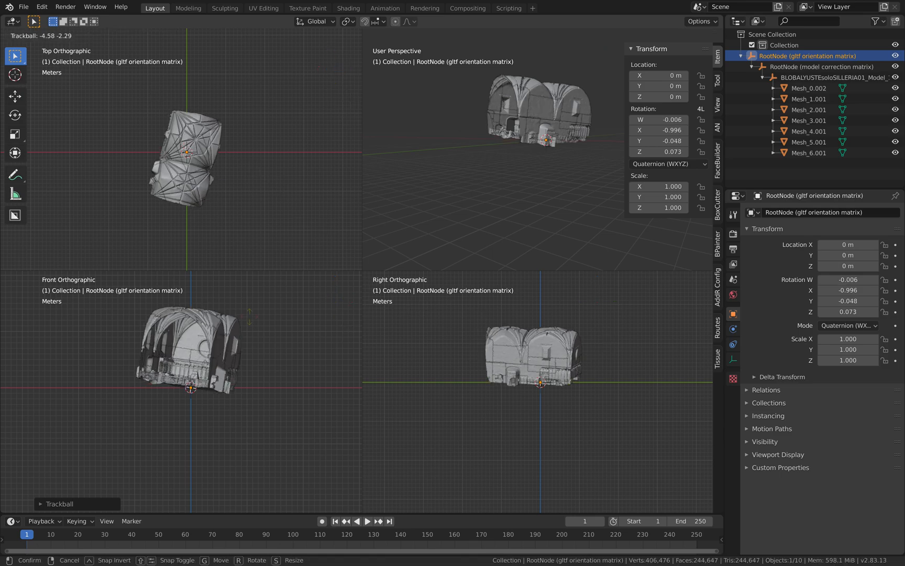
{"action": "left_click", "coordinate": [261, 300]}
{"action": "key", "text": "r"}
{"action": "key", "text": "r"}
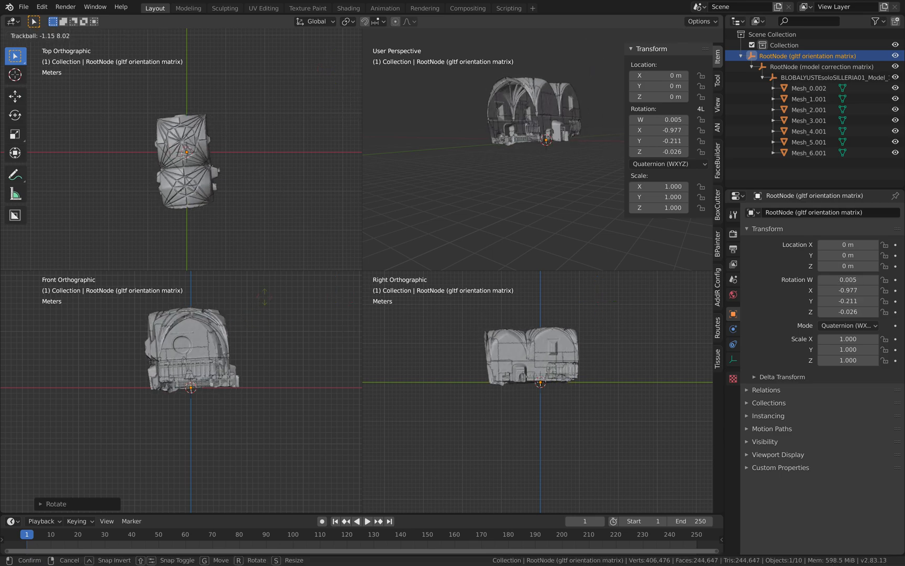
{"action": "left_click", "coordinate": [264, 300]}
Step: Rotate the choir in the top view until its long axis runs along the green Y axis
{"action": "key", "text": "r"}
{"action": "left_click", "coordinate": [244, 143]}
{"action": "key", "text": "r"}
{"action": "key", "text": "r"}
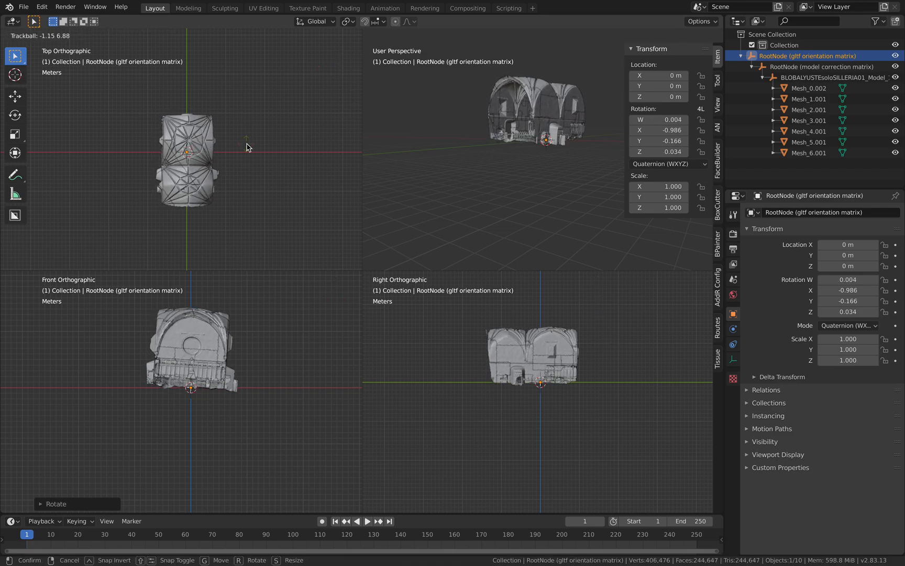
{"action": "left_click", "coordinate": [251, 145]}
{"action": "key", "text": "r"}
{"action": "key", "text": "r"}
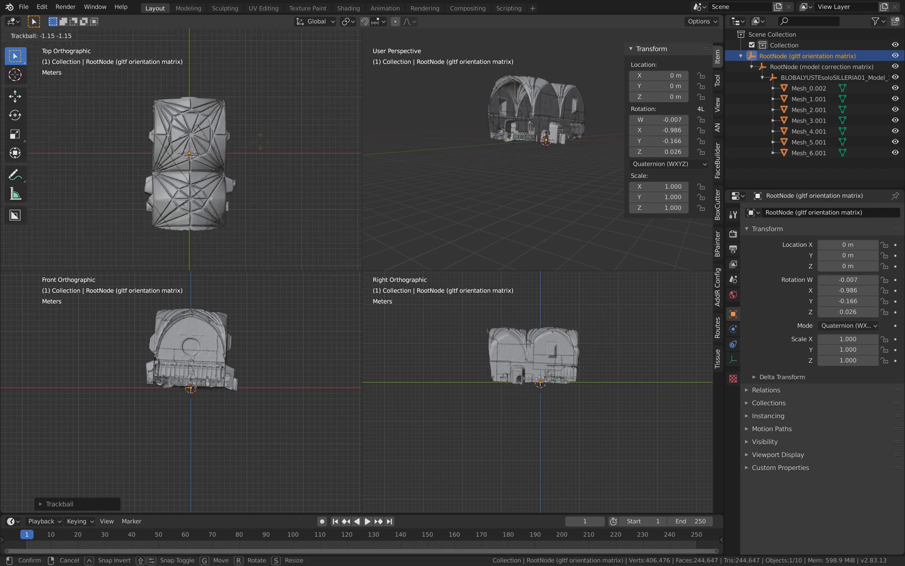
{"action": "left_click", "coordinate": [259, 141]}
Step: Fine-tune the choir's rotation in the front view to about W -0.001, X -0.984, Y -0.175, Z 0.003
{"action": "key", "text": "r"}
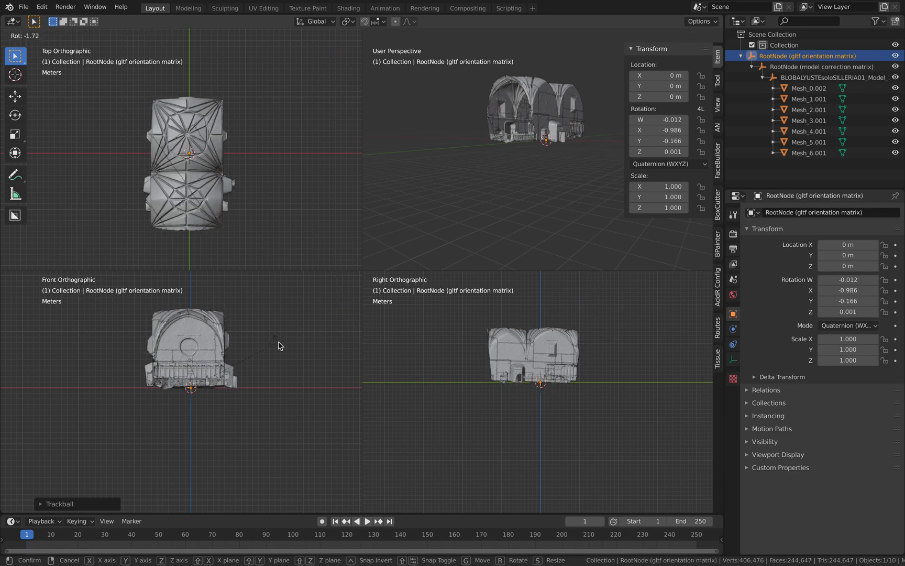
{"action": "left_click", "coordinate": [264, 388]}
{"action": "scroll", "coordinate": [264, 387], "scroll_direction": "up", "scroll_amount": 3}
{"action": "key", "text": "r"}
{"action": "key", "text": "r"}
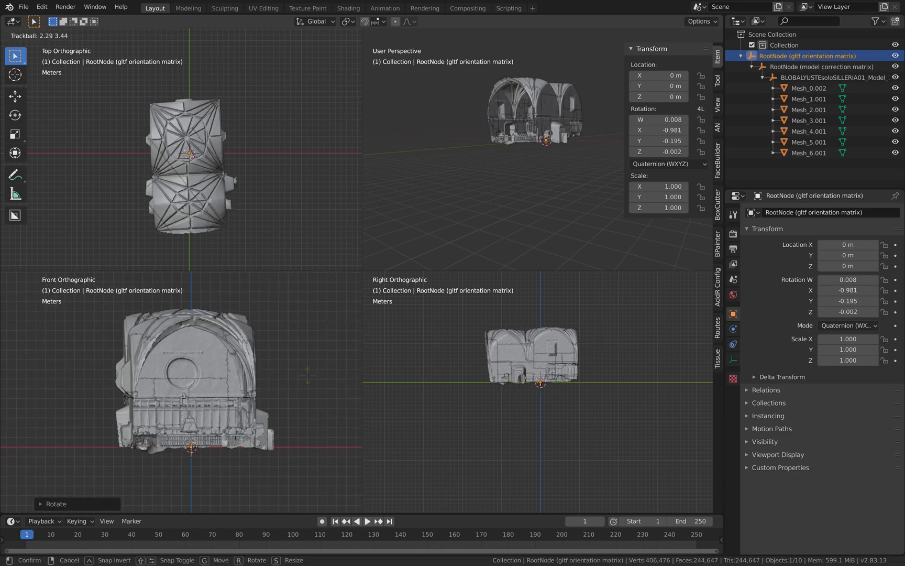
{"action": "left_click", "coordinate": [315, 351]}
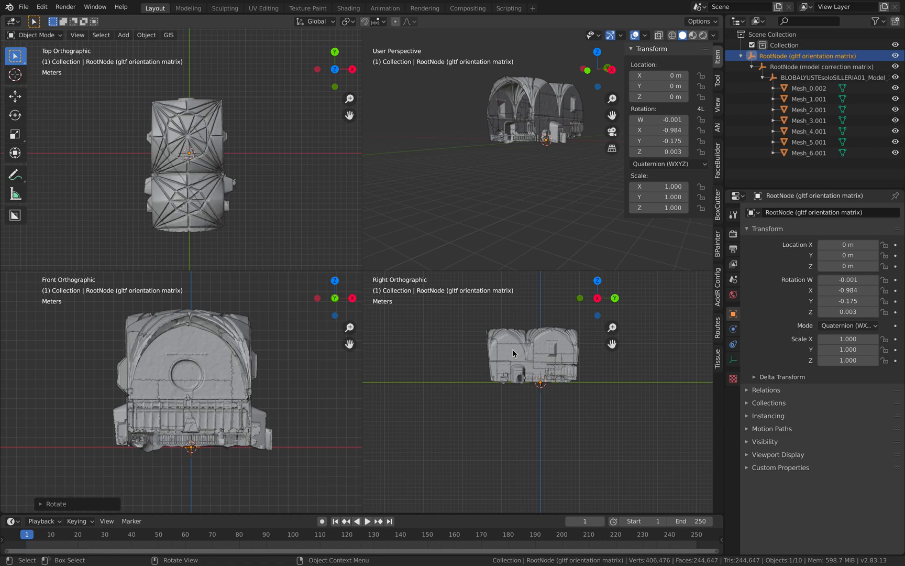
Step: Level the choir's floor with the ground line in the right view, rotating to about W 0.002, X -0.984, Y -0.175, Z 0.003
{"action": "scroll", "coordinate": [513, 353], "scroll_direction": "up", "scroll_amount": 4}
{"action": "key", "text": "r"}
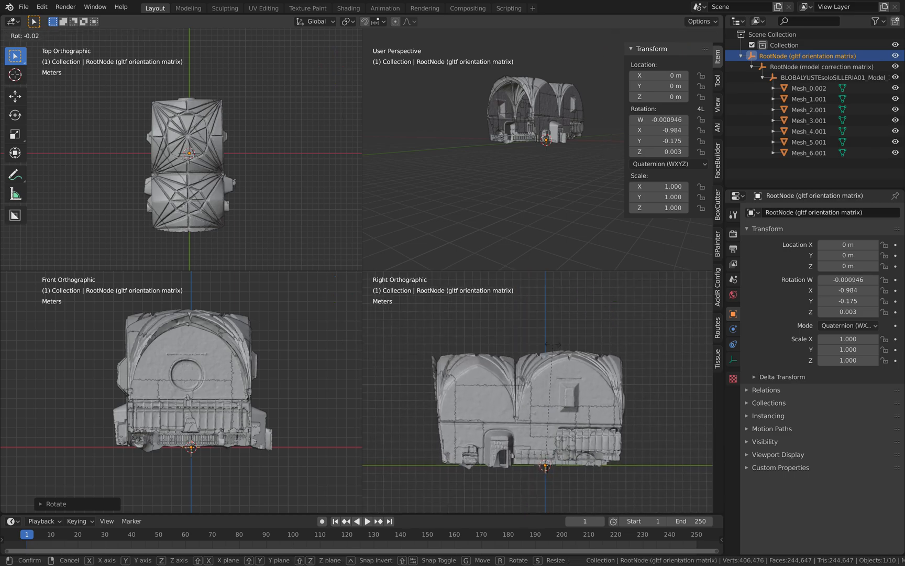
{"action": "left_click", "coordinate": [554, 346]}
{"action": "key", "text": "r"}
{"action": "left_click", "coordinate": [538, 297]}
Step: Select the choir's root node together with all its child empties and meshes
{"action": "key", "text": "a"}
{"action": "key", "text": "a"}
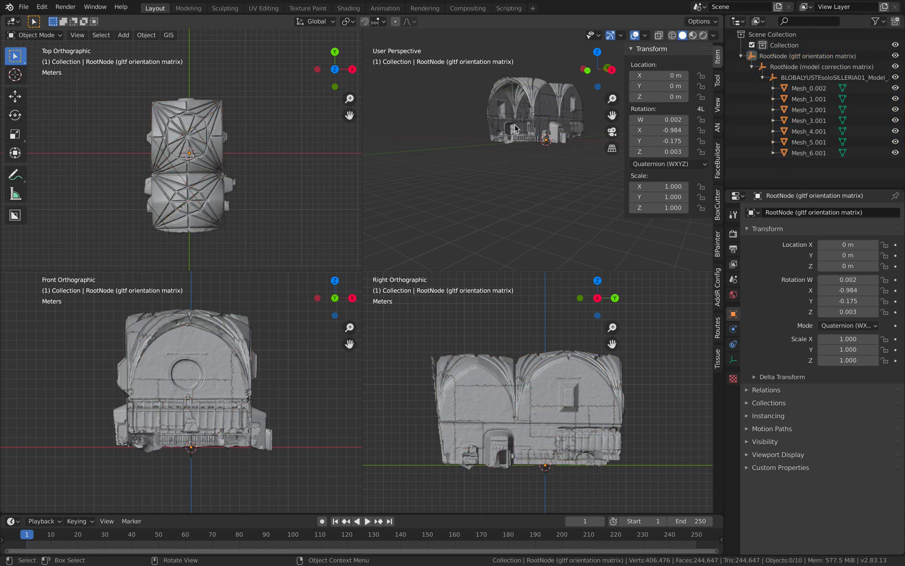
{"action": "left_click_drag", "start_coordinate": [468, 81], "coordinate": [586, 166]}
{"action": "middle_click_drag", "start_coordinate": [586, 165], "coordinate": [548, 216]}
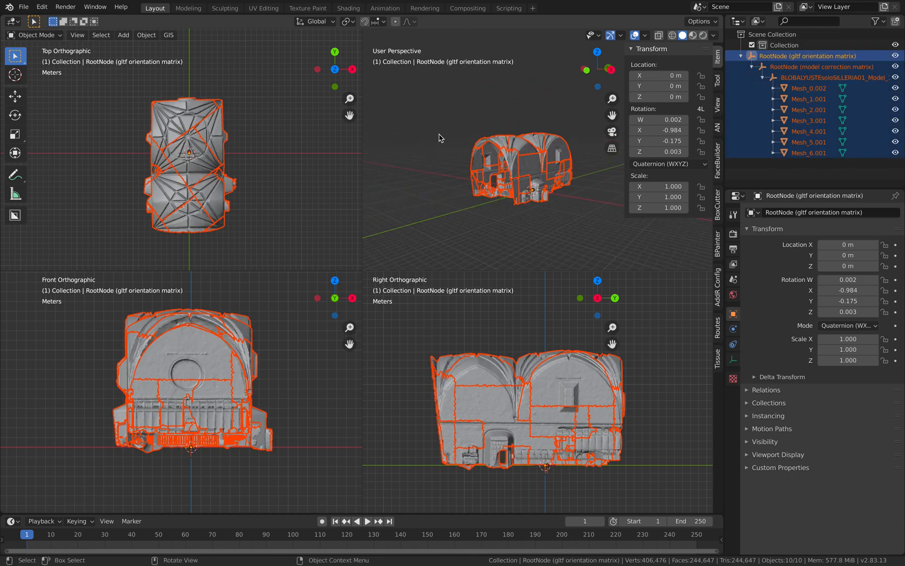
Step: Return from quad view to the single perspective view and frame the choir's open interior
{"action": "key", "text": "q"}
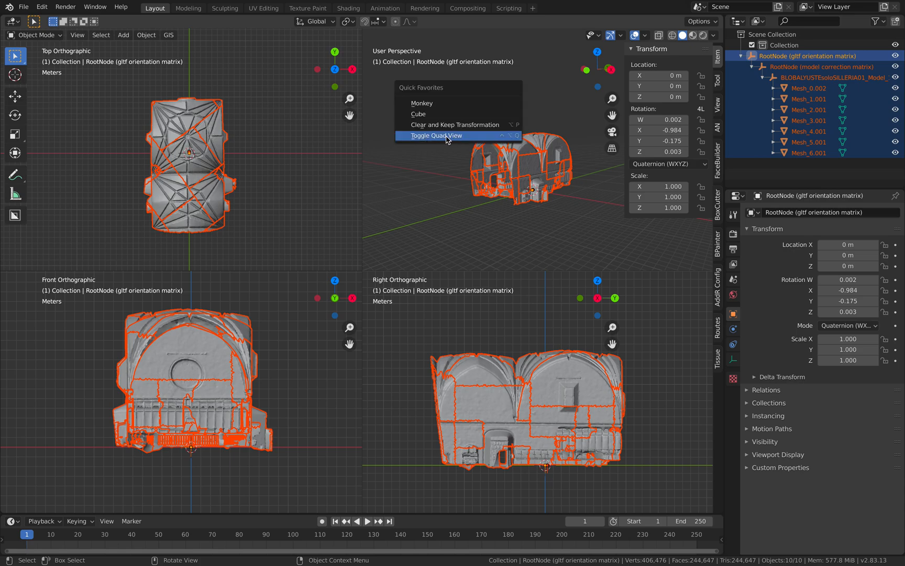
{"action": "left_click", "coordinate": [447, 136]}
{"action": "scroll", "coordinate": [402, 269], "scroll_direction": "up", "scroll_amount": 4}
{"action": "middle_click_drag", "start_coordinate": [402, 270], "coordinate": [487, 167], "text": "shift"}
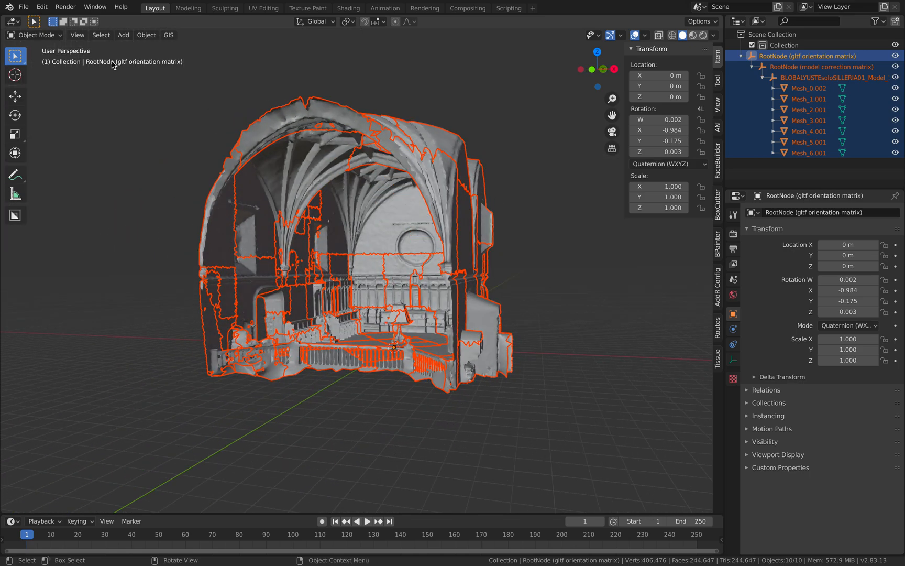
Step: Save the scene to the Desktop as churchdeer_001.blend
{"action": "left_click", "coordinate": [23, 7]}
{"action": "left_click", "coordinate": [31, 92]}
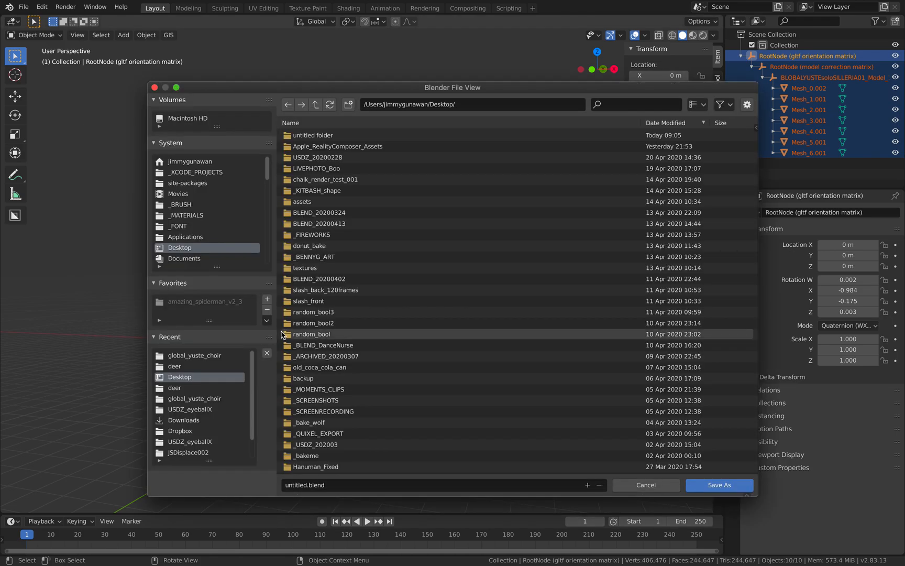
{"action": "left_click", "coordinate": [297, 483]}
{"action": "double_click", "coordinate": [297, 483]}
{"action": "type", "text": "churchdeer_"}
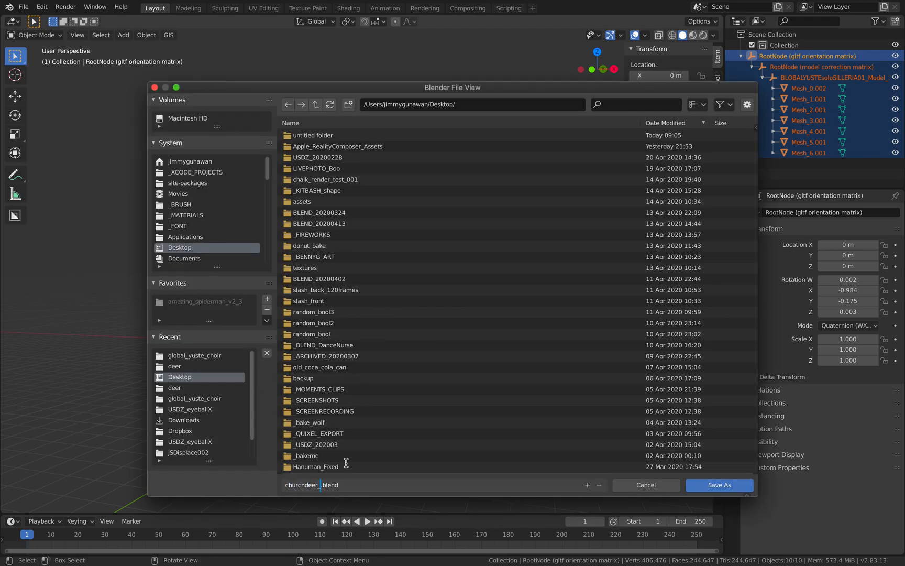
{"action": "type", "text": "001"}
{"action": "key", "text": "Return"}
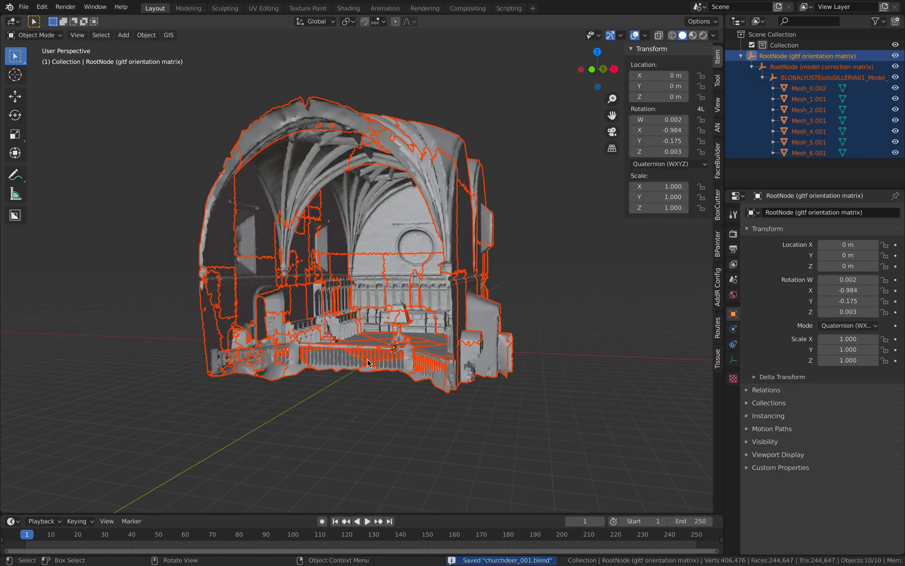
Step: Switch the viewport to Material Preview shading and inspect the choir's coloured interior and outer walls
{"action": "mouse_move", "coordinate": [405, 378]}
{"action": "middle_mouse_down"}
{"action": "mouse_move", "coordinate": [358, 375]}
{"action": "mouse_move", "coordinate": [399, 386]}
{"action": "middle_mouse_up"}
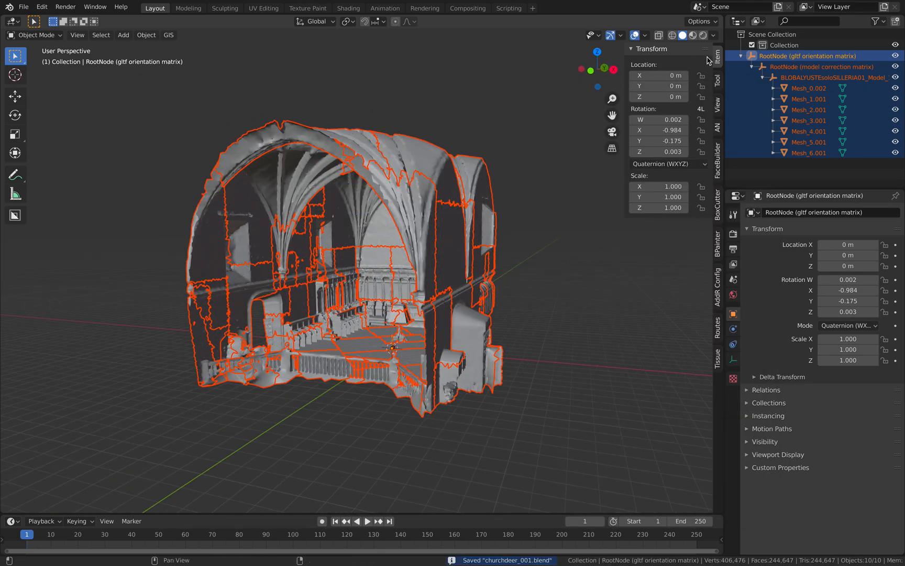
{"action": "left_click", "coordinate": [694, 35]}
{"action": "mouse_move", "coordinate": [547, 137]}
{"action": "middle_mouse_down"}
{"action": "mouse_move", "coordinate": [485, 215]}
{"action": "mouse_move", "coordinate": [483, 205]}
{"action": "middle_mouse_up"}
{"action": "scroll", "coordinate": [477, 214], "scroll_direction": "up", "scroll_amount": 3}
{"action": "scroll", "coordinate": [450, 264], "scroll_direction": "down", "scroll_amount": 2}
{"action": "middle_click_drag", "start_coordinate": [479, 263], "coordinate": [431, 251], "text": "shift"}
{"action": "scroll", "coordinate": [432, 274], "scroll_direction": "down", "scroll_amount": 2}
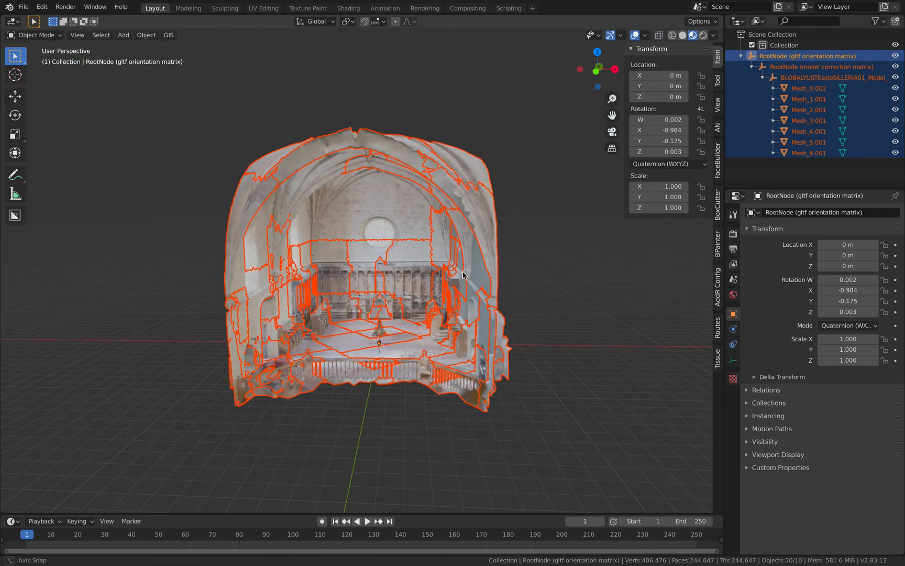
{"action": "scroll", "coordinate": [431, 250], "scroll_direction": "up", "scroll_amount": 6}
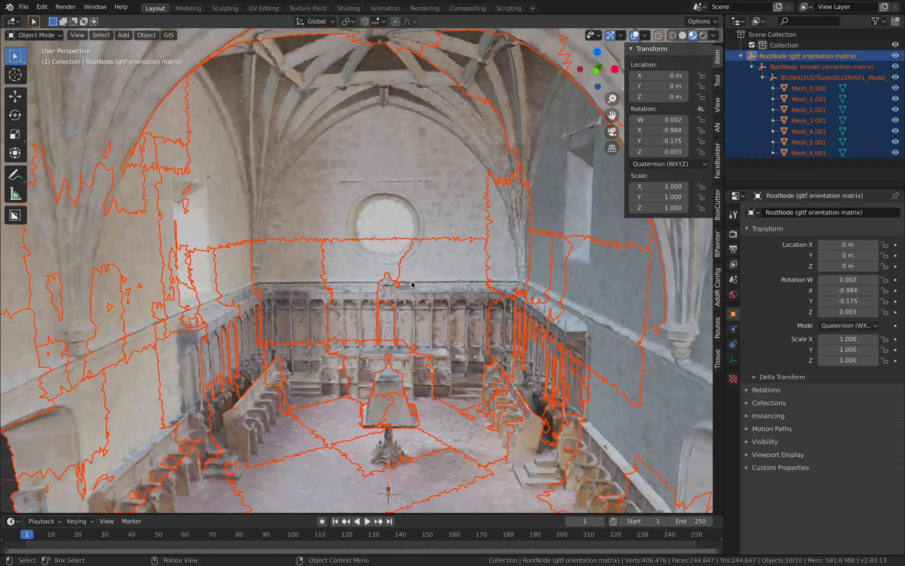
{"action": "scroll", "coordinate": [412, 285], "scroll_direction": "down", "scroll_amount": 5}
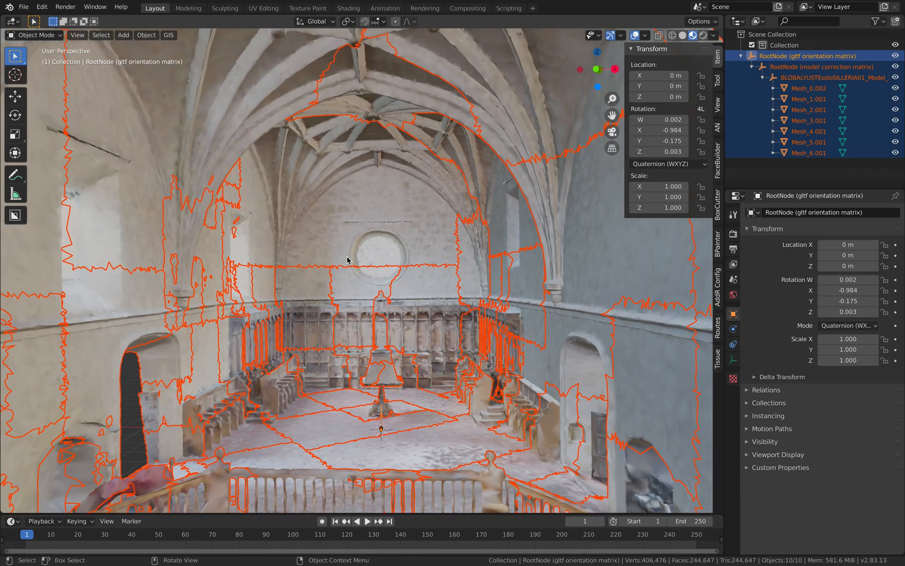
{"action": "scroll", "coordinate": [377, 258], "scroll_direction": "down", "scroll_amount": 3}
{"action": "middle_click_drag", "start_coordinate": [389, 265], "coordinate": [440, 239]}
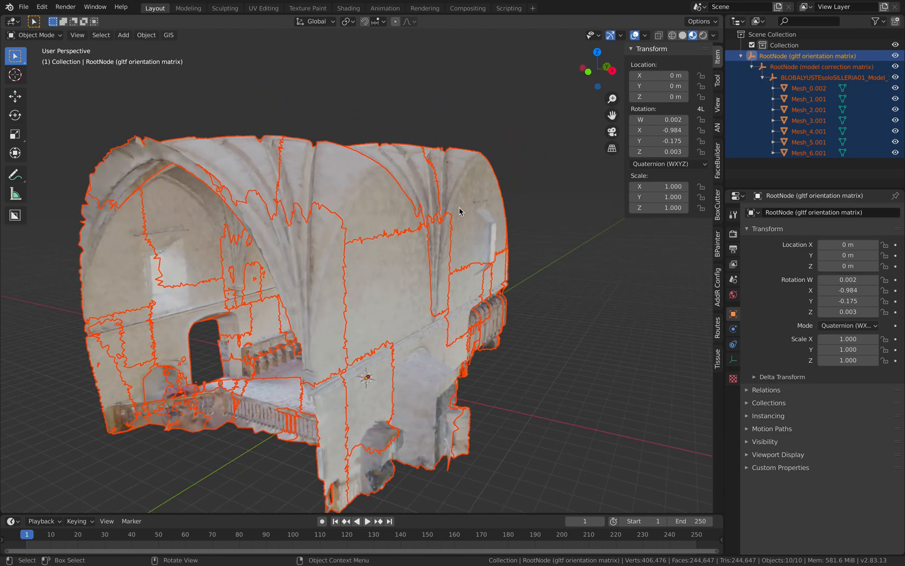
{"action": "scroll", "coordinate": [460, 211], "scroll_direction": "down", "scroll_amount": 2}
Step: Select only the choir's mesh objects by type, make one of them active and join them into a single mesh
{"action": "left_click", "coordinate": [400, 180]}
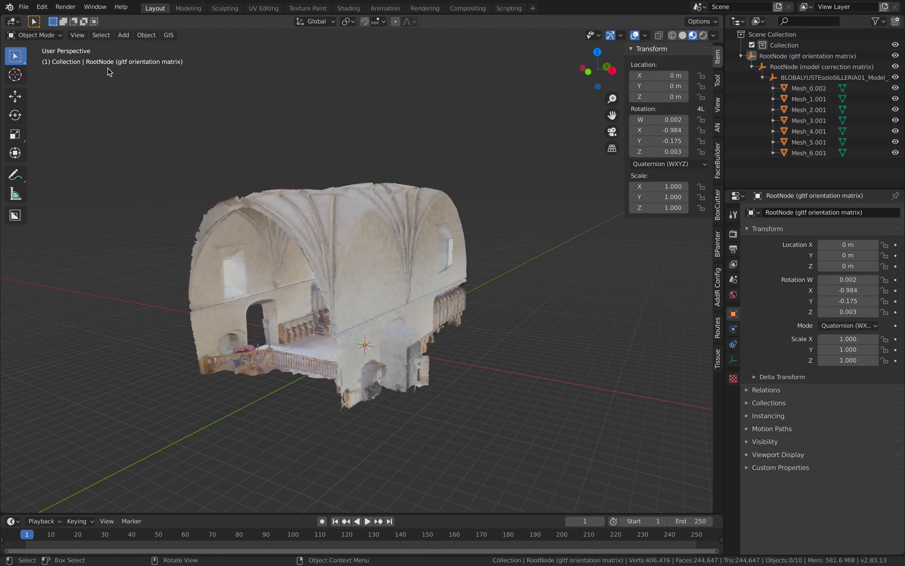
{"action": "left_click", "coordinate": [101, 36]}
{"action": "mouse_move", "coordinate": [135, 113]}
{"action": "left_click", "coordinate": [204, 112]}
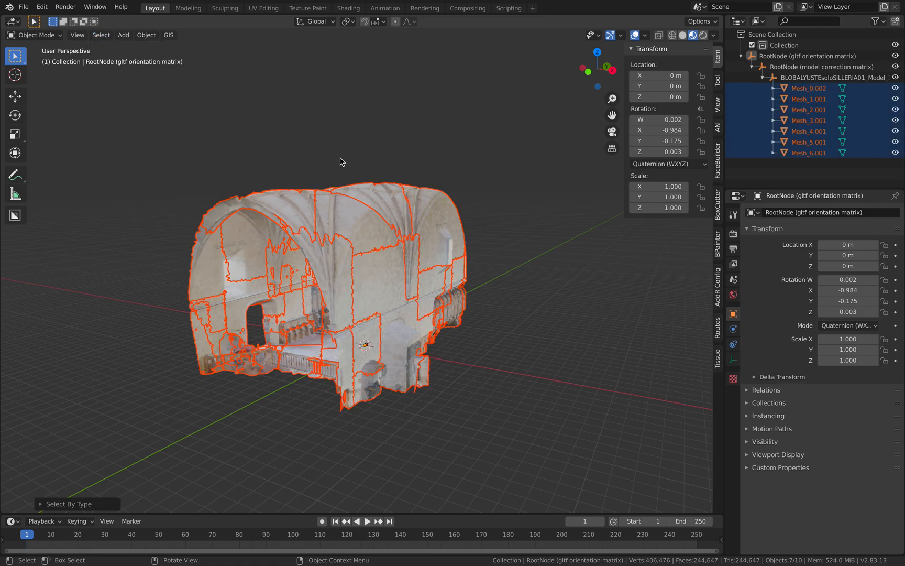
{"action": "left_click", "coordinate": [439, 210], "text": "shift"}
{"action": "mouse_move", "coordinate": [439, 210]}
{"action": "middle_mouse_down"}
{"action": "mouse_move", "coordinate": [469, 204]}
{"action": "mouse_move", "coordinate": [454, 218]}
{"action": "middle_mouse_up"}
{"action": "key", "text": "ctrl+j"}
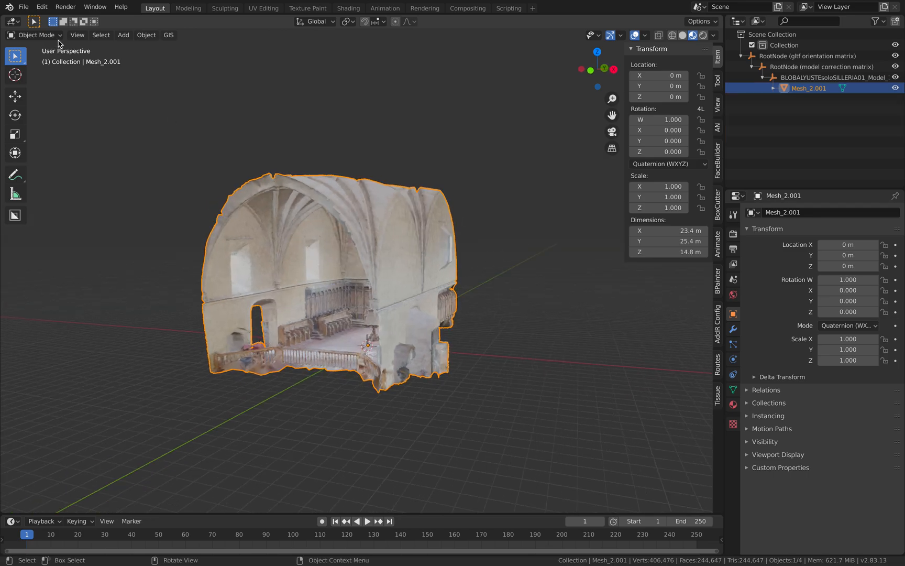
Step: Merge all vertices of the joined choir mesh by distance in Edit Mode and return to Object Mode
{"action": "key", "text": "Tab"}
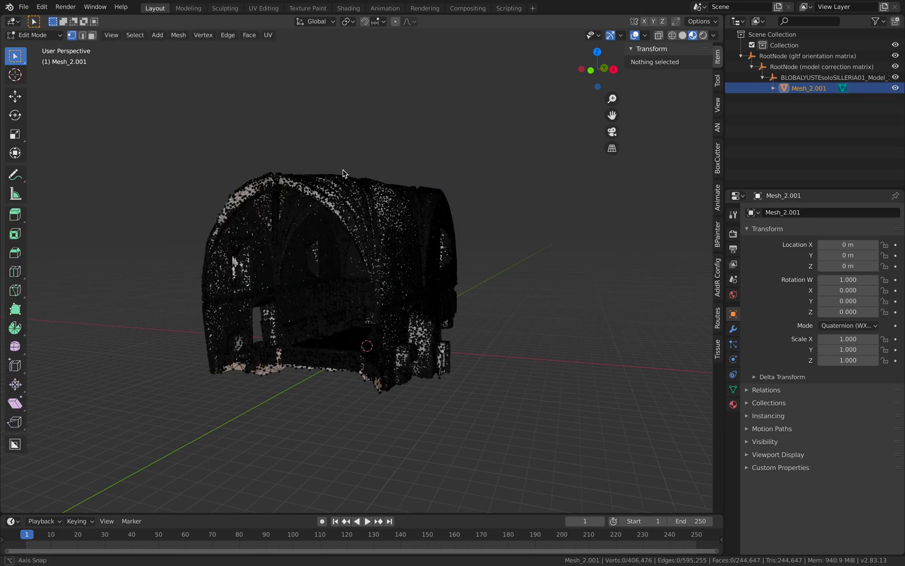
{"action": "scroll", "coordinate": [356, 180], "scroll_direction": "up", "scroll_amount": 4}
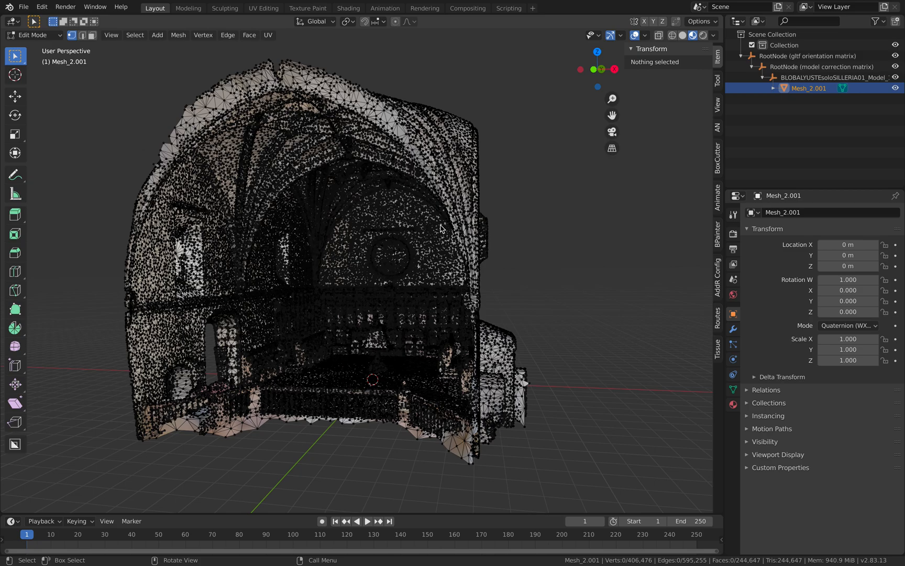
{"action": "key", "text": "a"}
{"action": "right_click", "coordinate": [455, 229]}
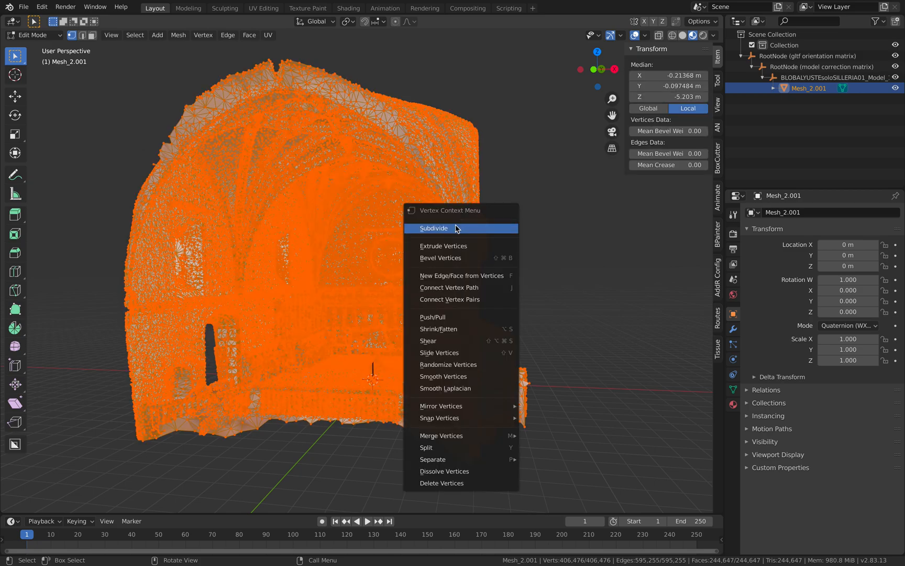
{"action": "mouse_move", "coordinate": [471, 417]}
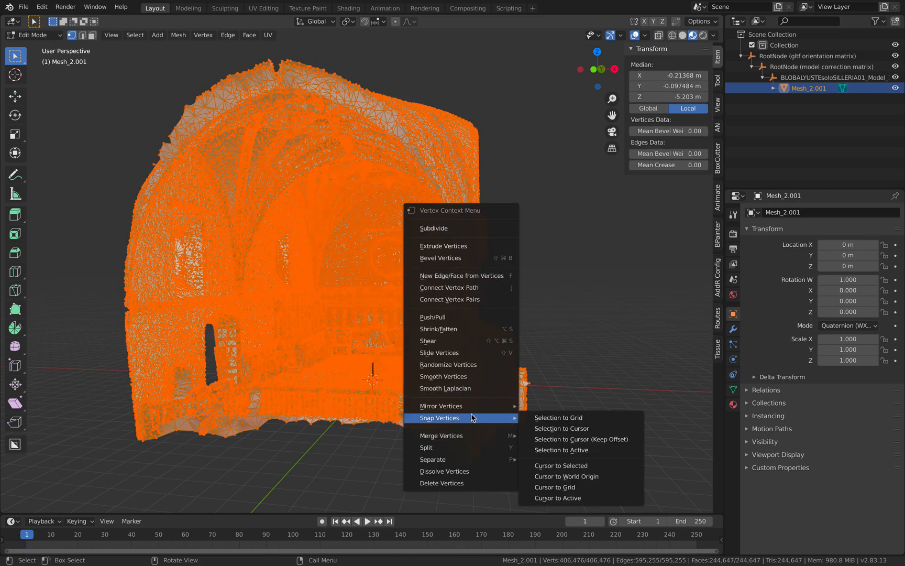
{"action": "mouse_move", "coordinate": [461, 436]}
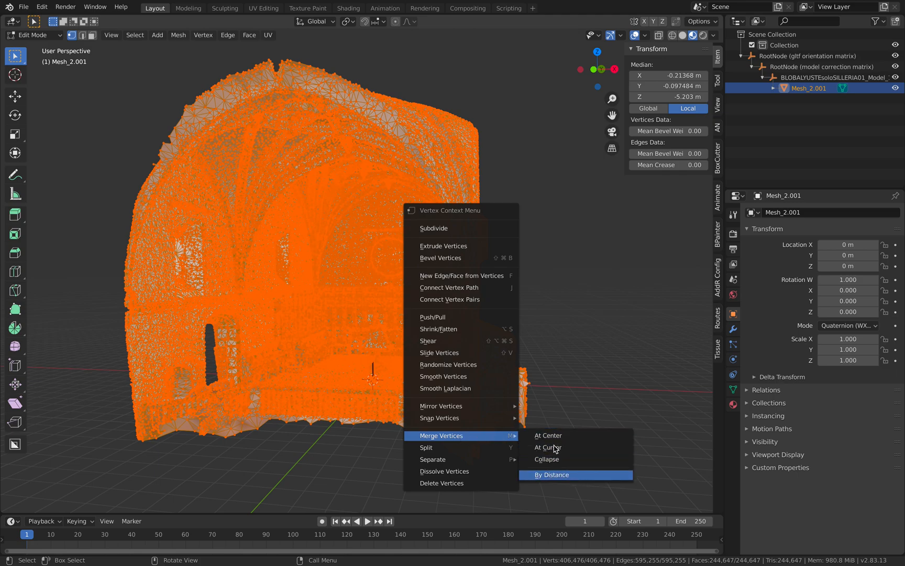
{"action": "key", "text": "Return"}
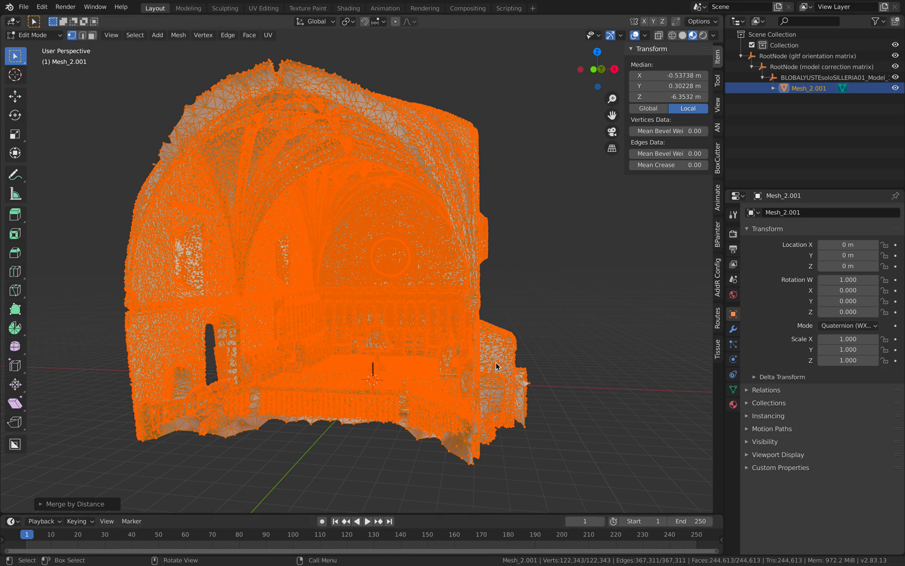
{"action": "key", "text": "Tab"}
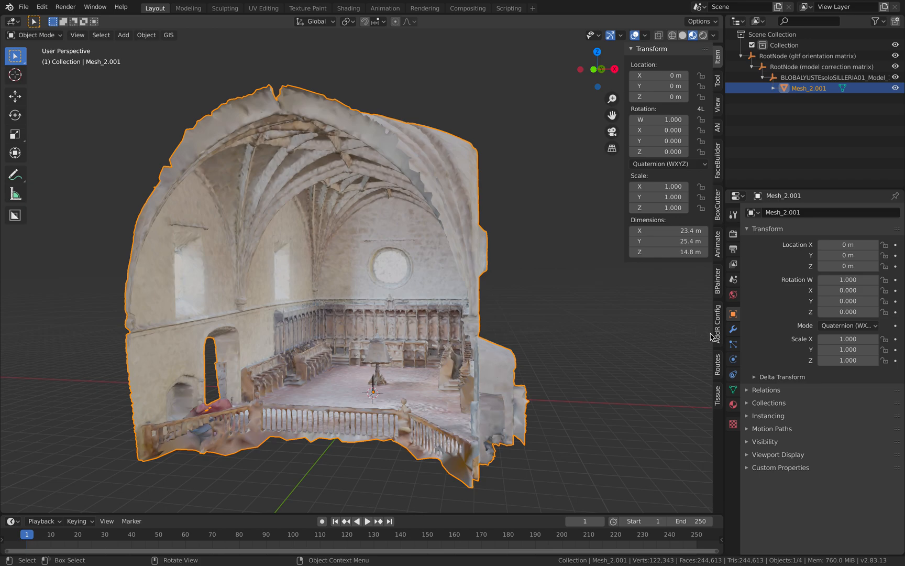
Step: Add a Decimate modifier in Collapse mode with a ratio of 0.5 to the choir mesh and apply it
{"action": "left_click", "coordinate": [733, 328]}
{"action": "left_click", "coordinate": [779, 212]}
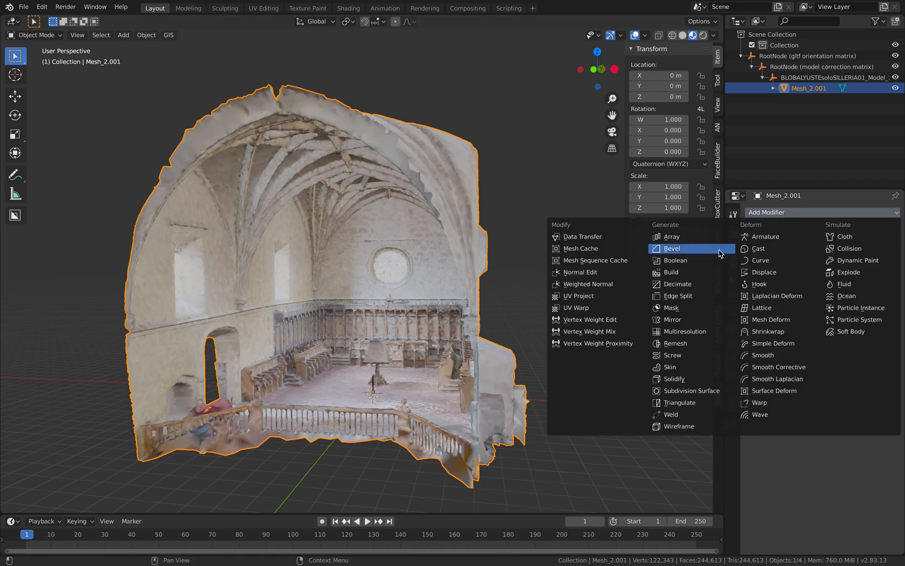
{"action": "left_click", "coordinate": [713, 285]}
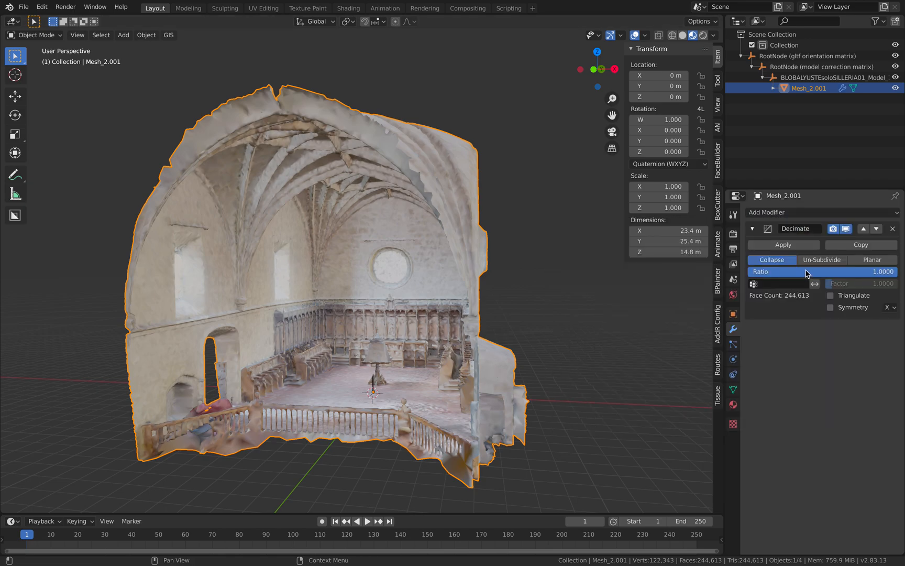
{"action": "left_click", "coordinate": [806, 272]}
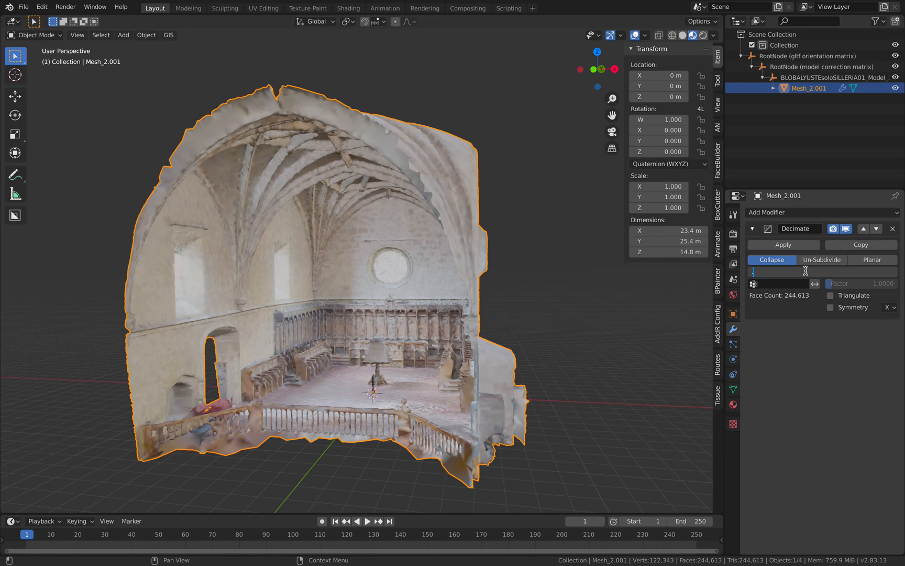
{"action": "key", "text": "Return"}
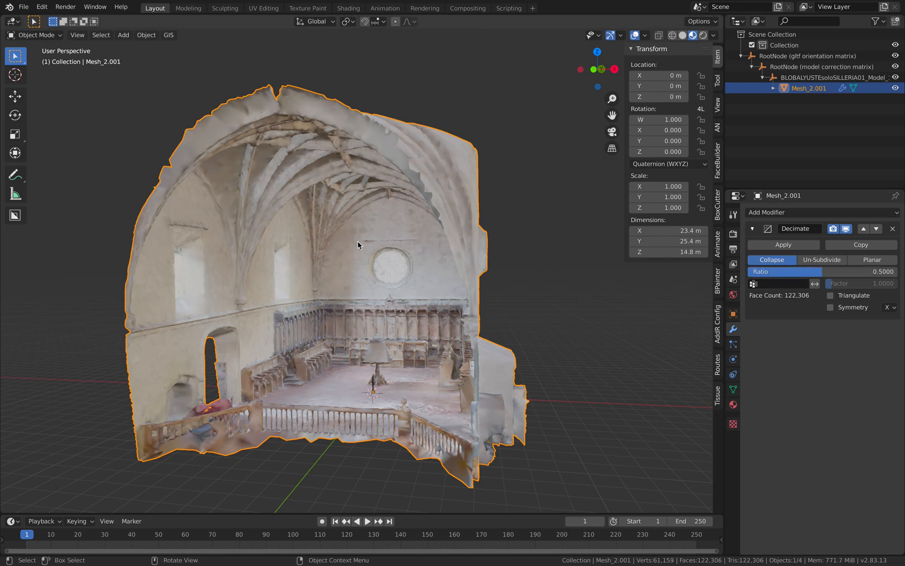
{"action": "middle_click_drag", "start_coordinate": [378, 252], "coordinate": [330, 221]}
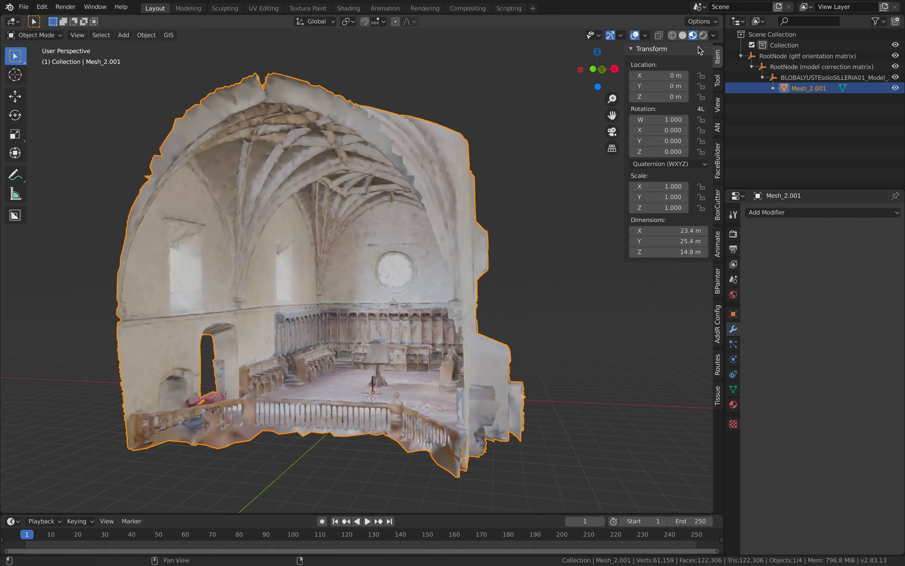
Step: Split the 3D viewport horizontally and turn the upper area into a Shader Editor
{"action": "left_click_drag", "start_coordinate": [719, 33], "coordinate": [709, 255]}
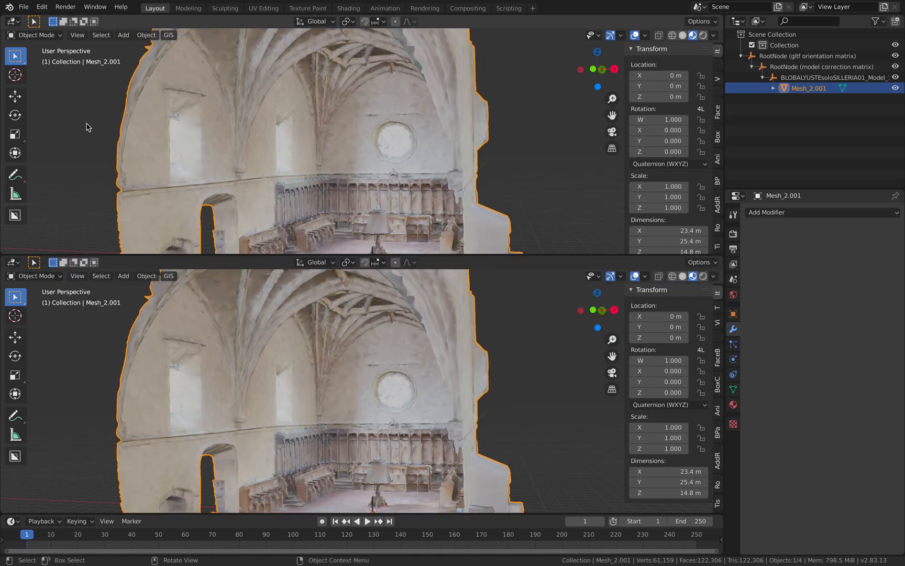
{"action": "left_click", "coordinate": [13, 22]}
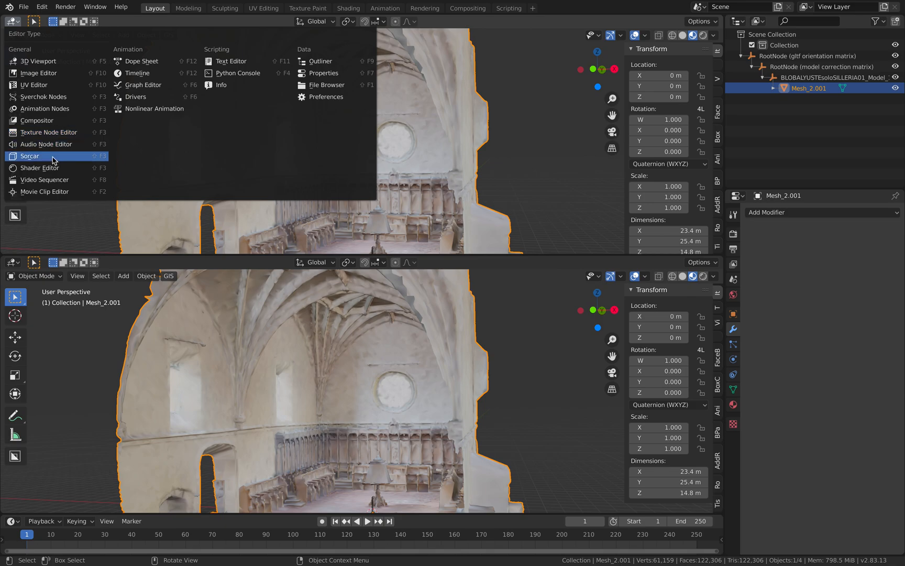
{"action": "left_click", "coordinate": [40, 167]}
Step: Move the Vertex Color node close to the Principled BSDF and enlarge the 3D viewport below the node area
{"action": "scroll", "coordinate": [264, 107], "scroll_direction": "up", "scroll_amount": 2}
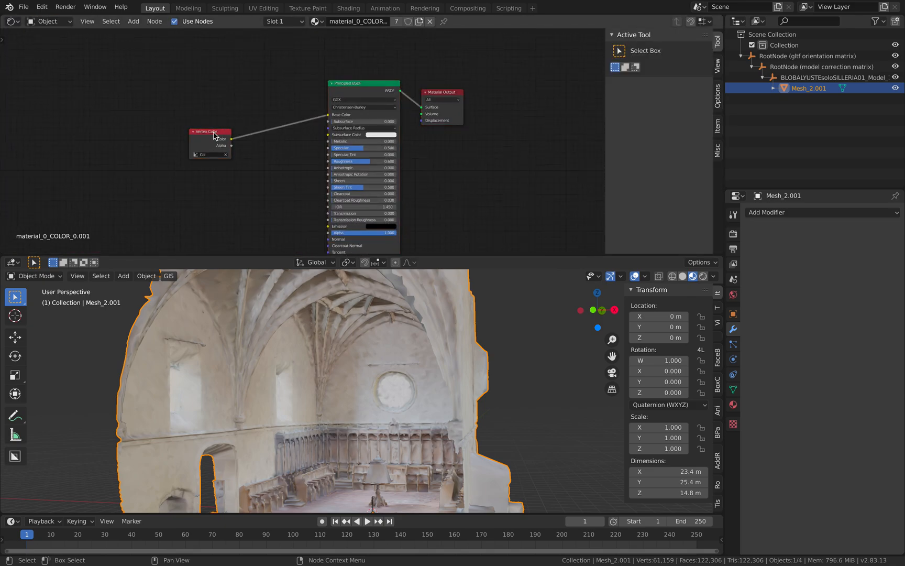
{"action": "left_click_drag", "start_coordinate": [214, 135], "coordinate": [299, 112]}
{"action": "scroll", "coordinate": [298, 112], "scroll_direction": "up", "scroll_amount": 3}
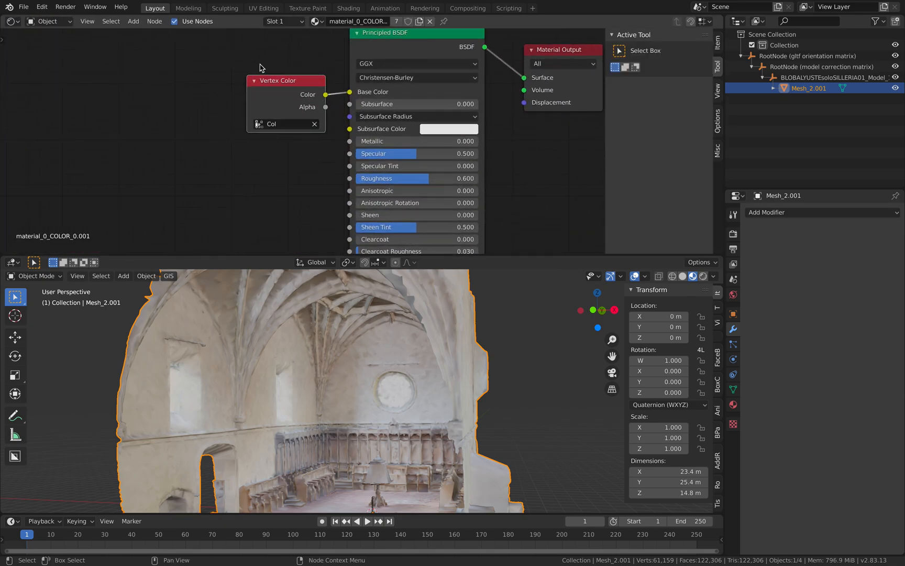
{"action": "scroll", "coordinate": [311, 142], "scroll_direction": "down", "scroll_amount": 4}
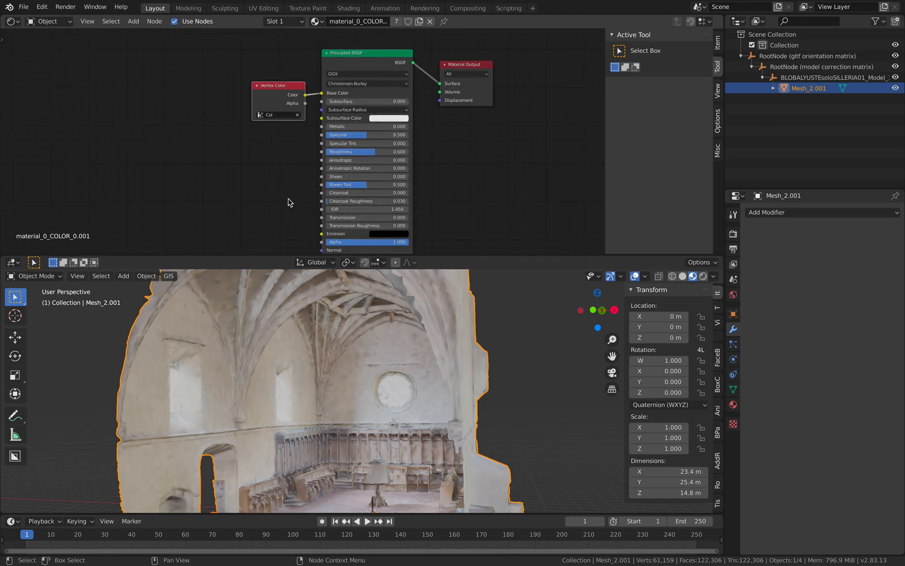
{"action": "left_click_drag", "start_coordinate": [314, 256], "coordinate": [315, 213]}
{"action": "scroll", "coordinate": [466, 322], "scroll_direction": "down", "scroll_amount": 4}
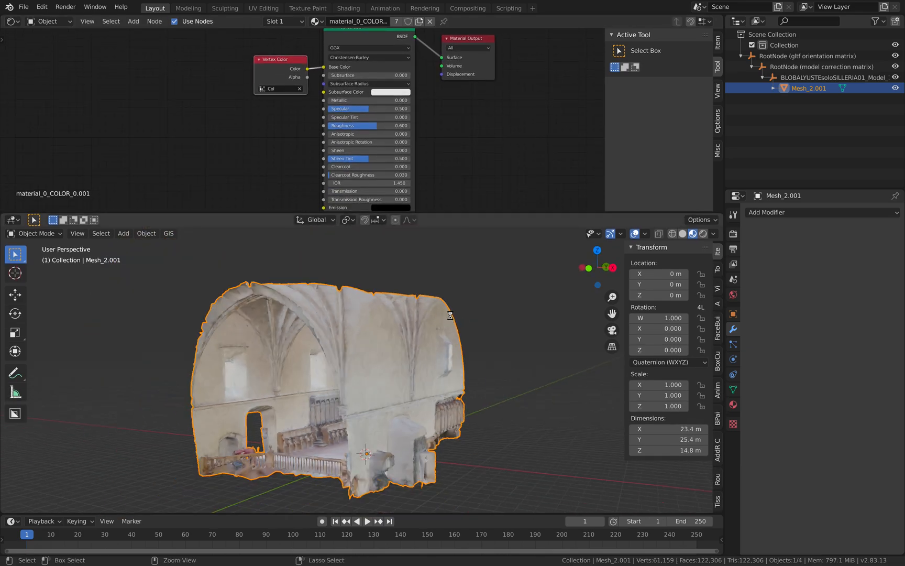
Step: Deselect the choir, save the file under its current name and shift the node view to the shader settings
{"action": "left_click", "coordinate": [479, 317]}
{"action": "middle_click_drag", "start_coordinate": [479, 317], "coordinate": [494, 319]}
{"action": "middle_click_drag", "start_coordinate": [547, 204], "coordinate": [485, 186]}
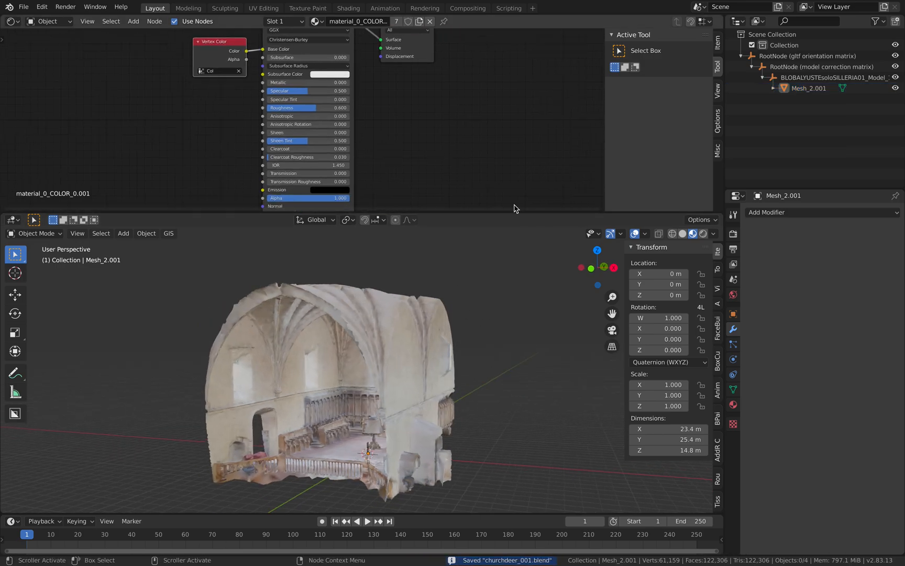
Step: Show the choir's object data properties with the UV Maps list expanded
{"action": "left_click_drag", "start_coordinate": [699, 215], "coordinate": [663, 214]}
{"action": "left_click", "coordinate": [737, 392]}
{"action": "left_click", "coordinate": [763, 361]}
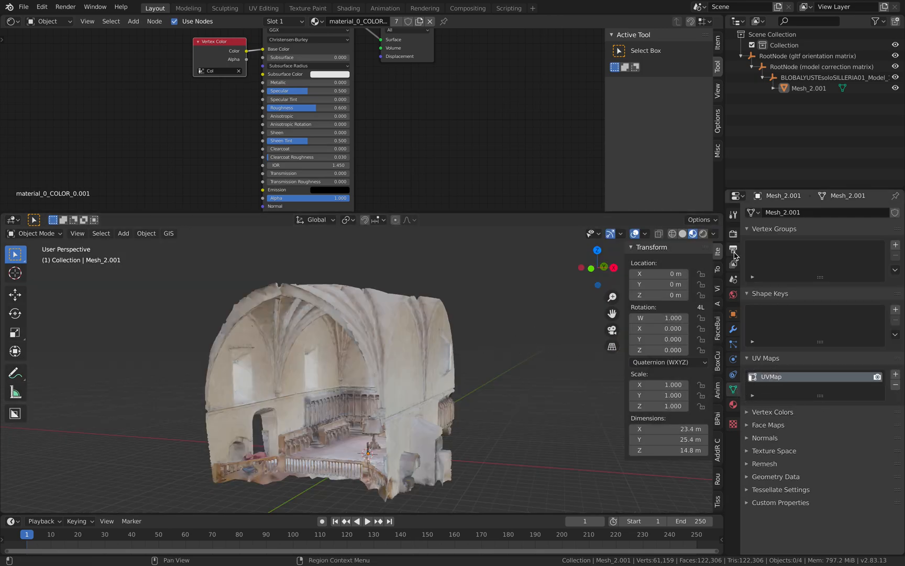
Step: Split the lower 3D viewport side by side and turn the new area into an Image Editor
{"action": "left_click_drag", "start_coordinate": [722, 215], "coordinate": [492, 219]}
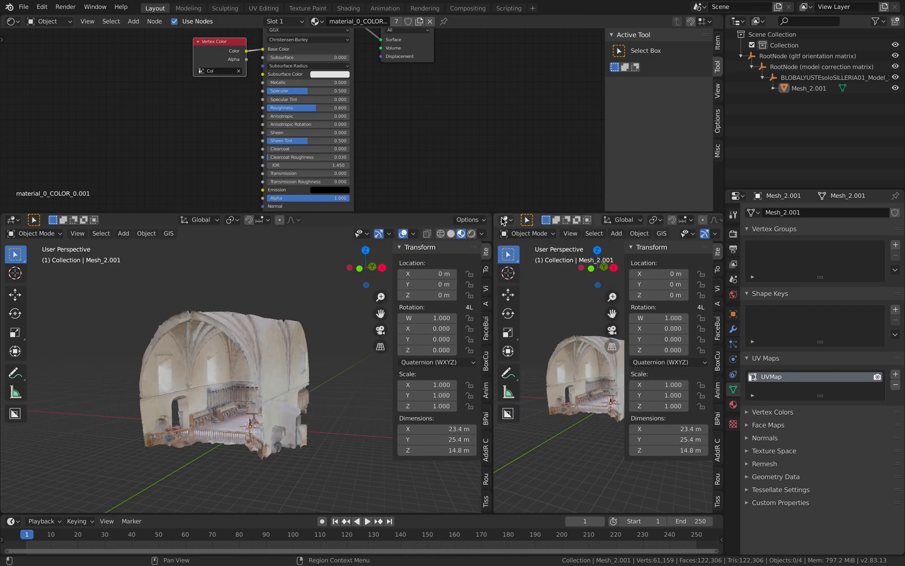
{"action": "left_click", "coordinate": [503, 220]}
{"action": "left_click", "coordinate": [534, 278]}
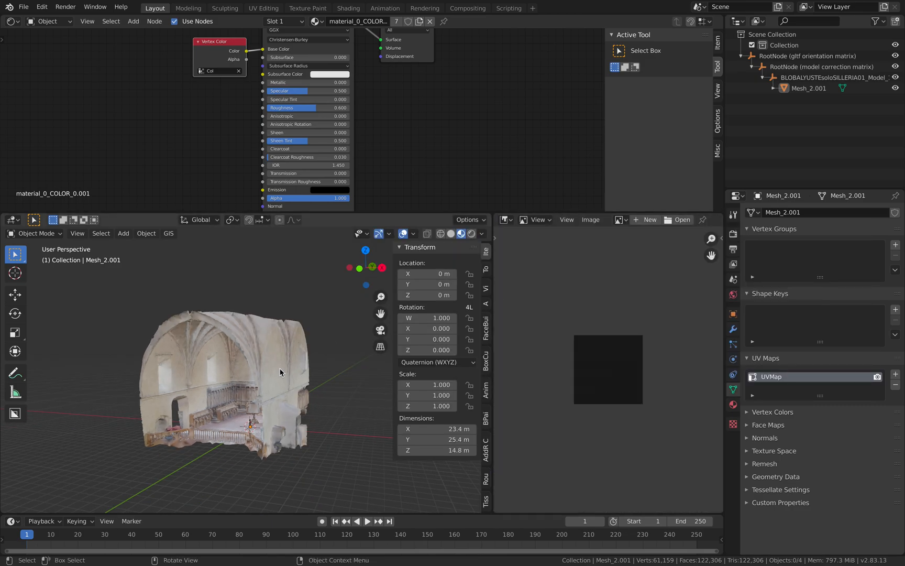
Step: Select all of the choir's geometry in Edit Mode and check the image area for a UV layout
{"action": "key", "text": "Tab"}
{"action": "key", "text": "alt+a"}
{"action": "key", "text": "a"}
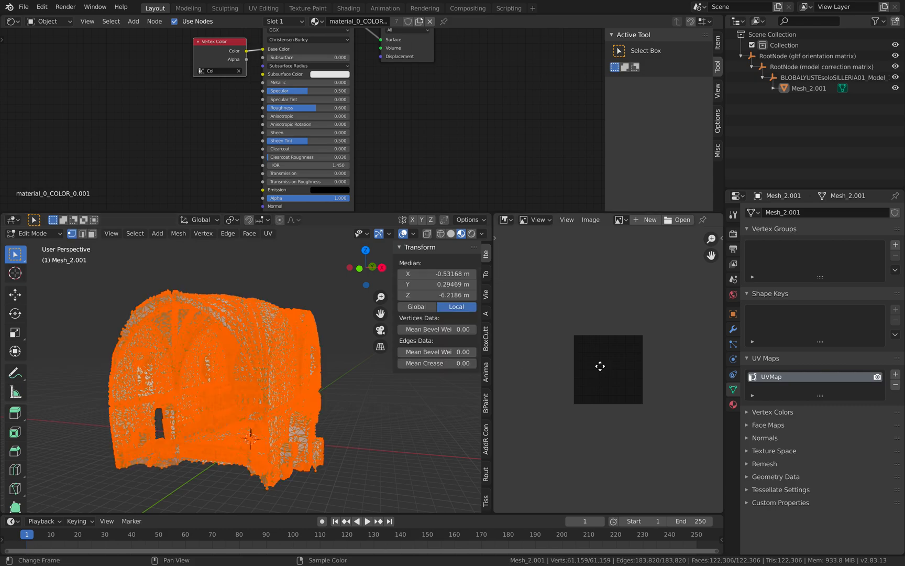
{"action": "scroll", "coordinate": [591, 364], "scroll_direction": "up", "scroll_amount": 5}
{"action": "middle_click_drag", "start_coordinate": [600, 367], "coordinate": [661, 370]}
{"action": "scroll", "coordinate": [661, 371], "scroll_direction": "down", "scroll_amount": 1}
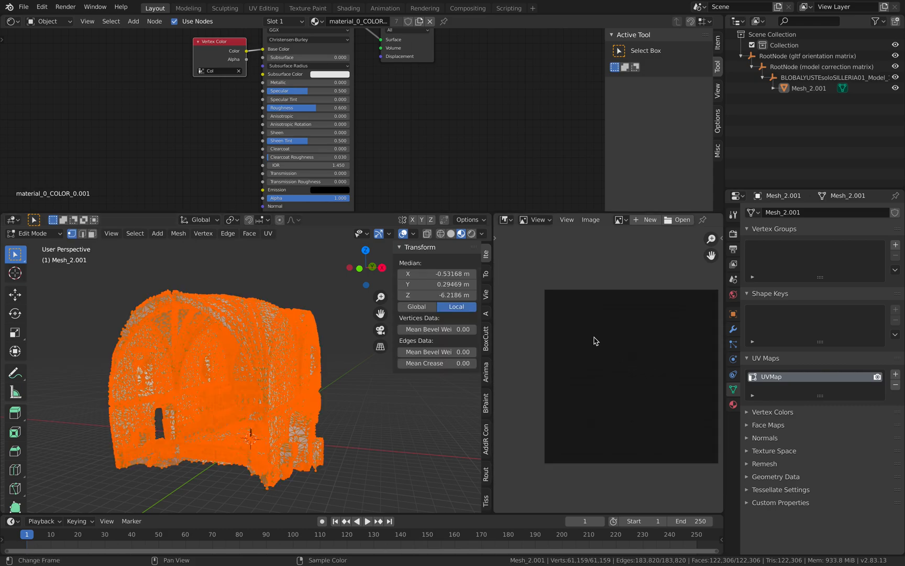
Step: Change the image area to the UV Editor and examine the choir's UV layout with all geometry selected
{"action": "left_click", "coordinate": [505, 220]}
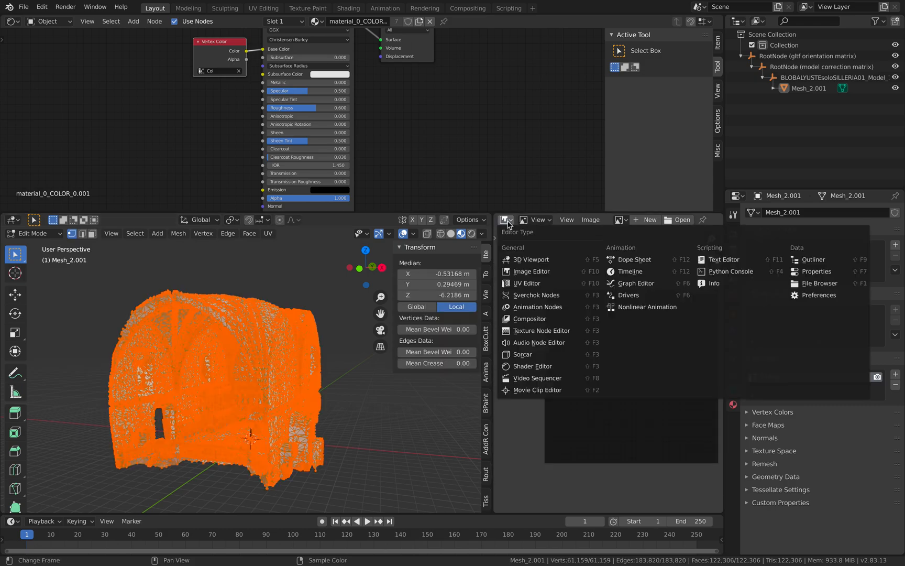
{"action": "left_click", "coordinate": [532, 287]}
{"action": "scroll", "coordinate": [633, 370], "scroll_direction": "up", "scroll_amount": 4}
{"action": "middle_click_drag", "start_coordinate": [633, 370], "coordinate": [576, 323]}
{"action": "key", "text": "a"}
{"action": "scroll", "coordinate": [633, 374], "scroll_direction": "down", "scroll_amount": 3}
{"action": "key", "text": "alt+a"}
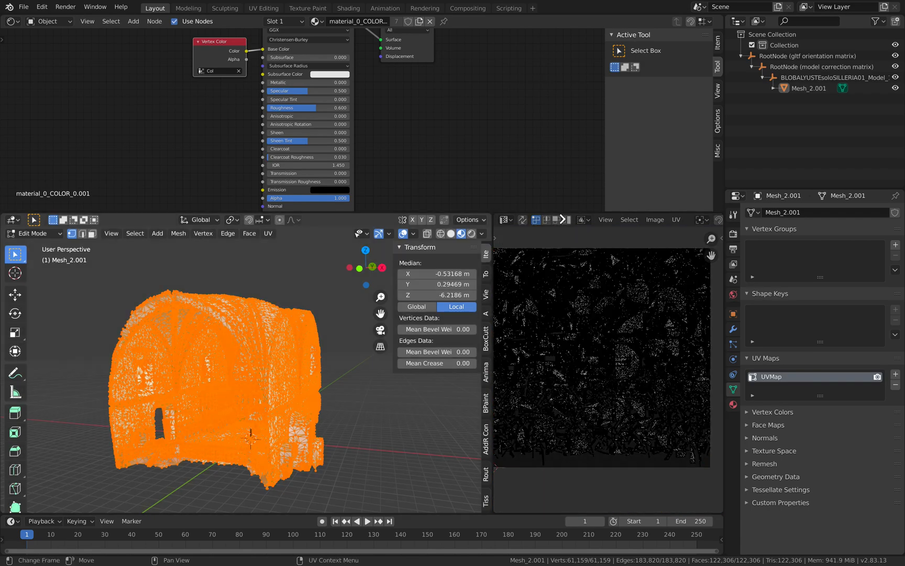
Step: Return the choir to Object Mode, close the UV Editor area and collapse the choir's root node in the Outliner
{"action": "left_click_drag", "start_coordinate": [549, 217], "coordinate": [553, 222]}
{"action": "scroll", "coordinate": [490, 292], "scroll_direction": "down", "scroll_amount": 1}
{"action": "key", "text": "Tab"}
{"action": "middle_click_drag", "start_coordinate": [465, 323], "coordinate": [524, 296]}
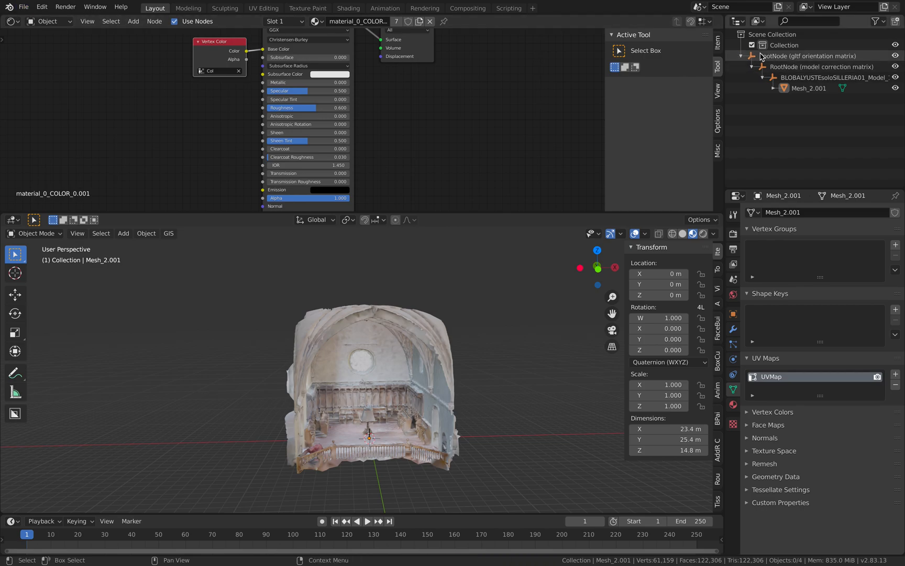
{"action": "left_click", "coordinate": [741, 55]}
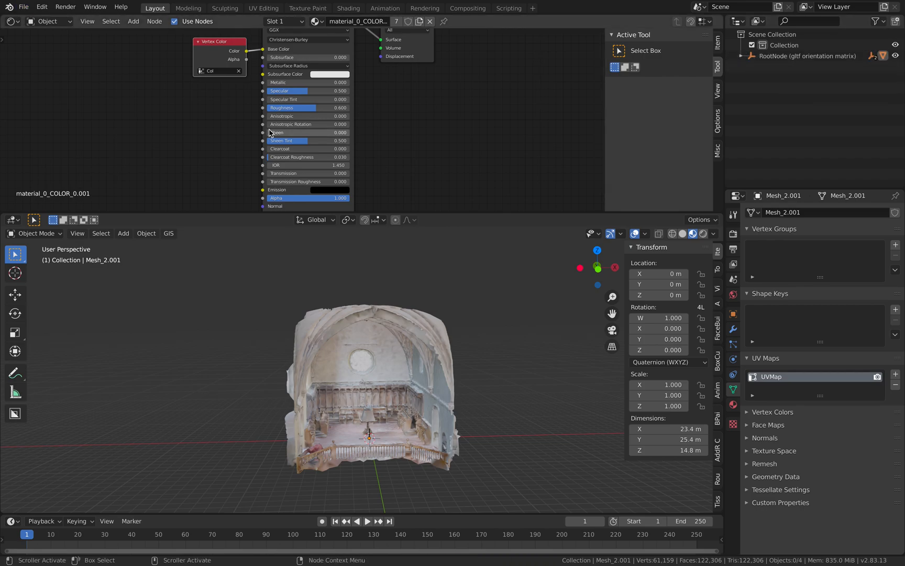
Step: Import the deer model from the glTF scene file in the "deer" folder
{"action": "left_click", "coordinate": [23, 6]}
{"action": "mouse_move", "coordinate": [56, 152]}
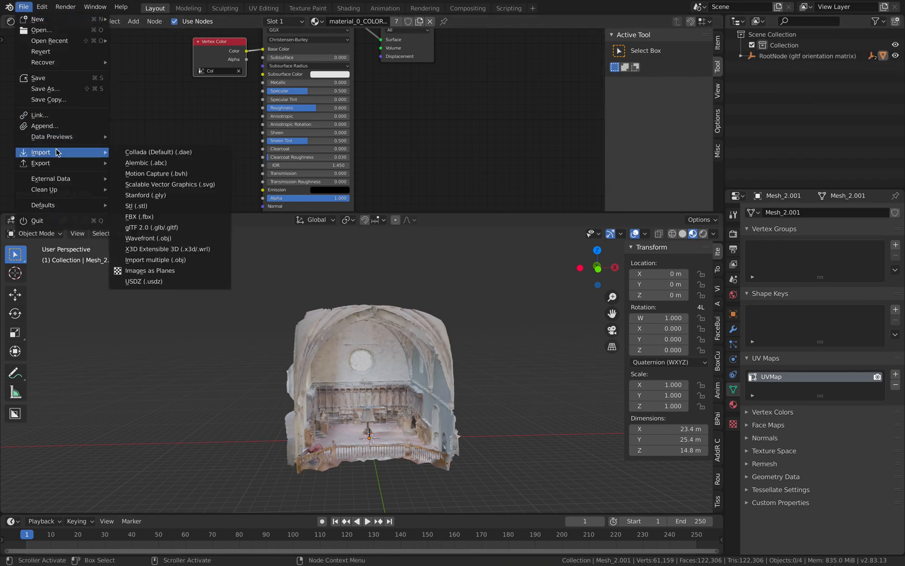
{"action": "left_click", "coordinate": [157, 228]}
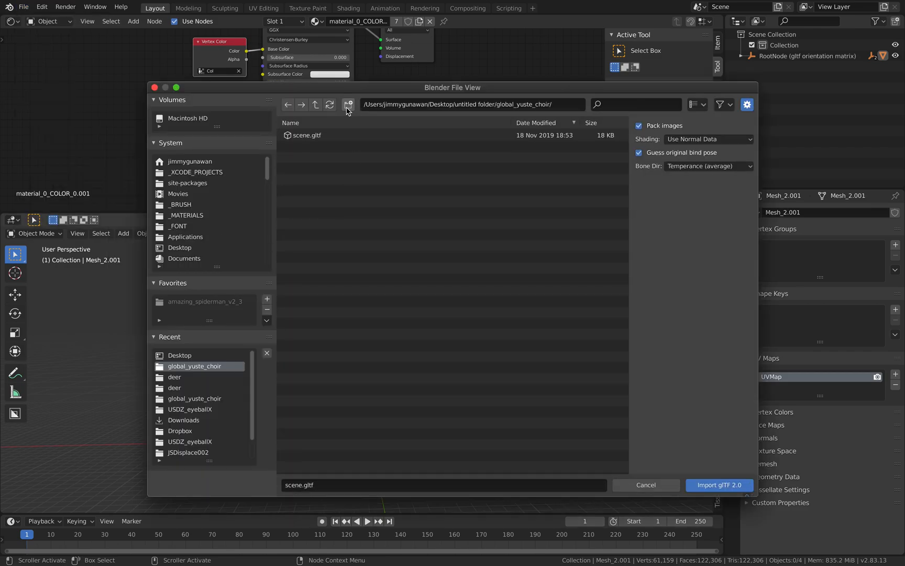
{"action": "left_click", "coordinate": [316, 104]}
{"action": "left_click", "coordinate": [319, 137]}
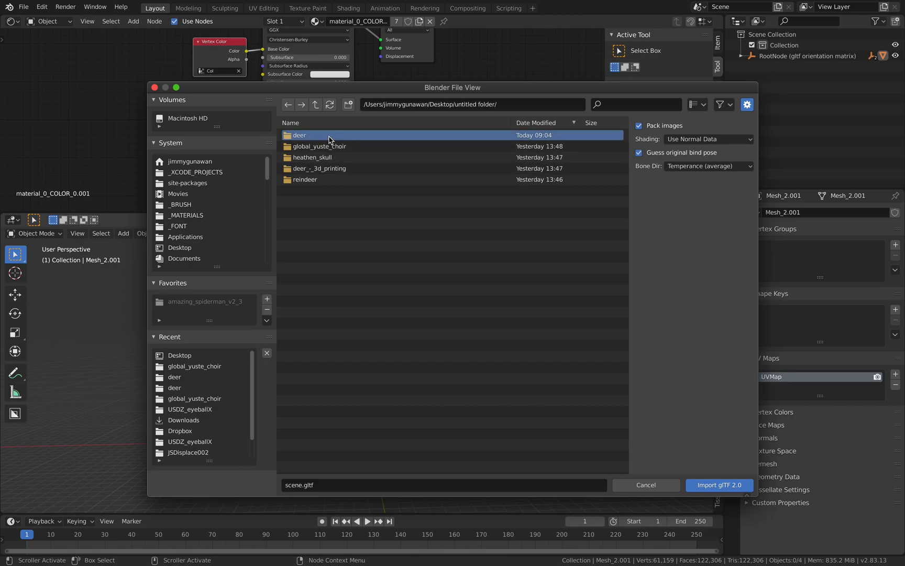
{"action": "double_click", "coordinate": [330, 137]}
{"action": "double_click", "coordinate": [332, 146]}
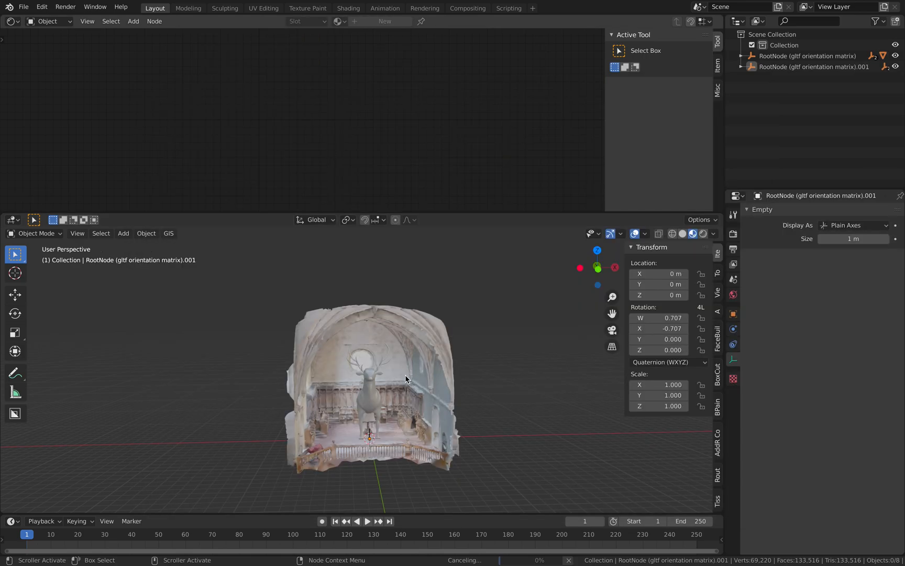
Step: Select the choir mesh around the deer, hide it and view the deer on its own
{"action": "left_click", "coordinate": [384, 396]}
{"action": "mouse_move", "coordinate": [384, 396]}
{"action": "middle_mouse_down"}
{"action": "mouse_move", "coordinate": [360, 397]}
{"action": "mouse_move", "coordinate": [396, 374]}
{"action": "mouse_move", "coordinate": [381, 391]}
{"action": "middle_mouse_up"}
{"action": "left_click", "coordinate": [366, 399]}
{"action": "scroll", "coordinate": [396, 374], "scroll_direction": "up", "scroll_amount": 3}
{"action": "mouse_move", "coordinate": [443, 347]}
{"action": "middle_mouse_down"}
{"action": "mouse_move", "coordinate": [492, 341]}
{"action": "mouse_move", "coordinate": [441, 338]}
{"action": "middle_mouse_up"}
{"action": "left_click", "coordinate": [441, 340]}
{"action": "scroll", "coordinate": [430, 346], "scroll_direction": "down", "scroll_amount": 3}
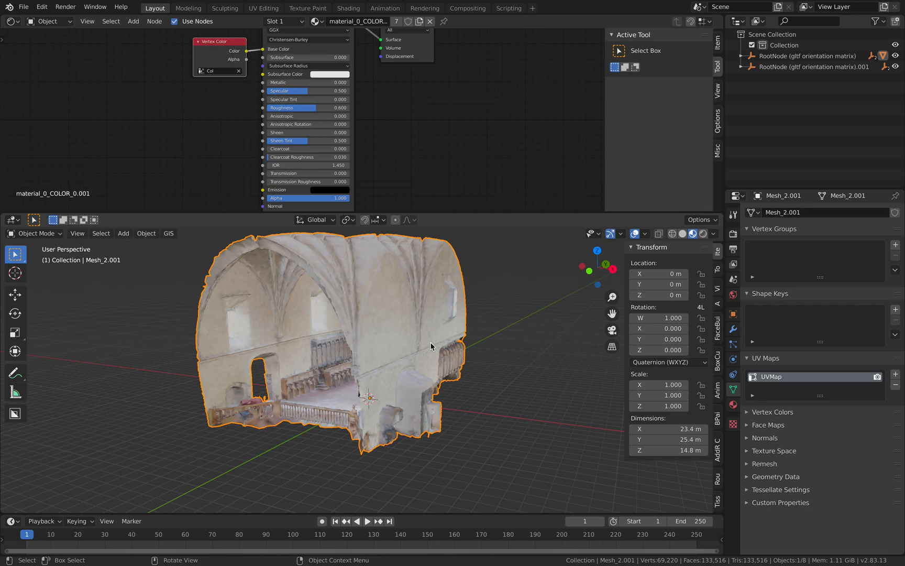
{"action": "middle_click_drag", "start_coordinate": [505, 289], "coordinate": [483, 291]}
{"action": "scroll", "coordinate": [483, 291], "scroll_direction": "up", "scroll_amount": 1}
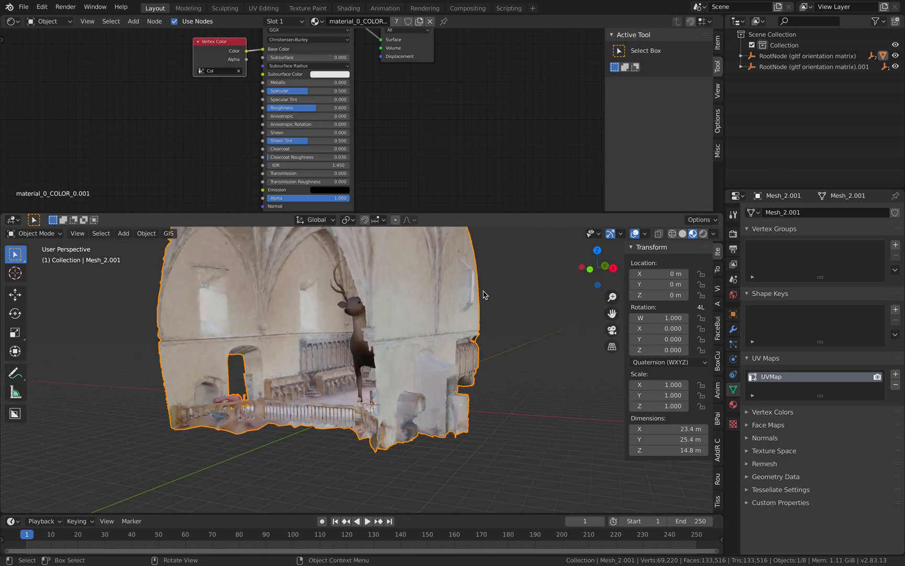
{"action": "key", "text": "Delete"}
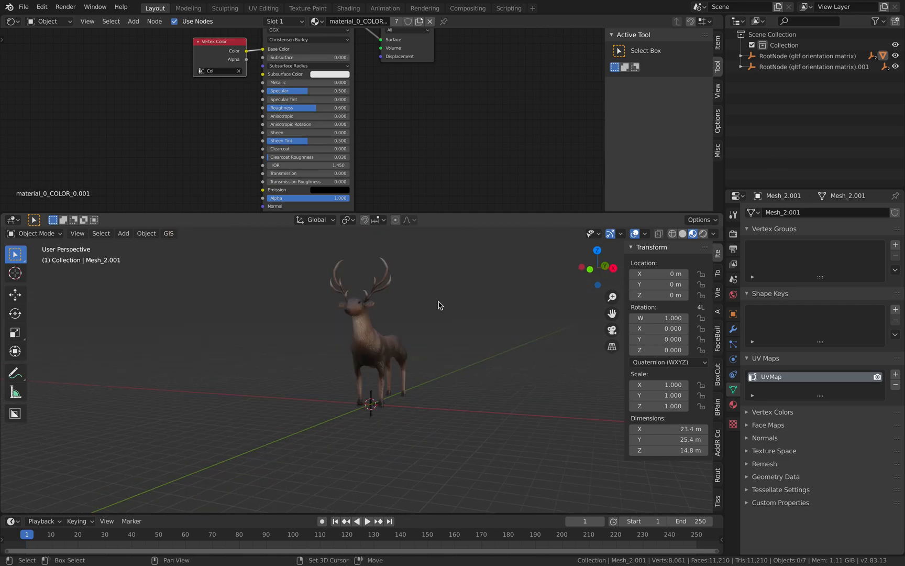
{"action": "middle_click_drag", "start_coordinate": [439, 303], "coordinate": [406, 358]}
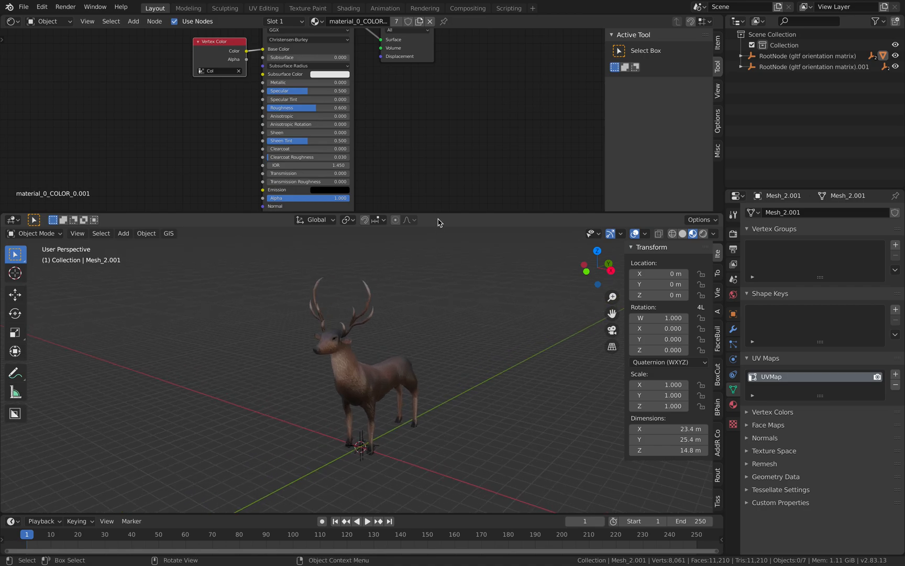
Step: Enlarge the 3D viewport over the node area and show the hidden objects again
{"action": "left_click_drag", "start_coordinate": [441, 213], "coordinate": [441, 142]}
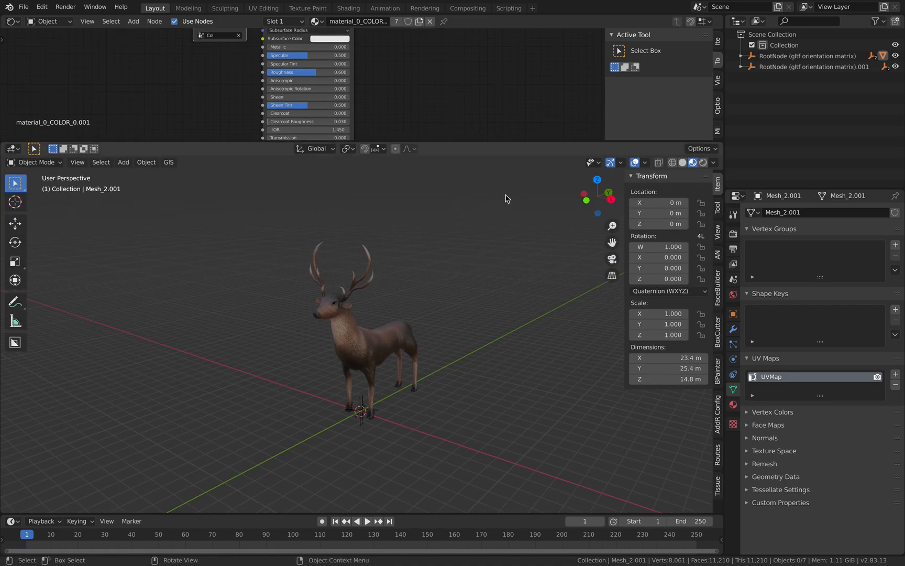
{"action": "left_click", "coordinate": [147, 162]}
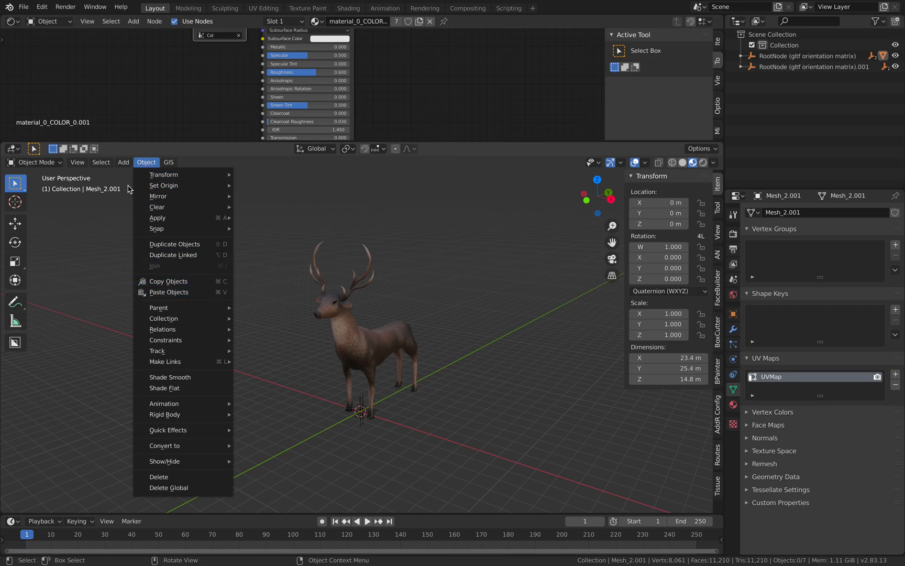
{"action": "mouse_move", "coordinate": [122, 167]}
{"action": "mouse_move", "coordinate": [78, 166]}
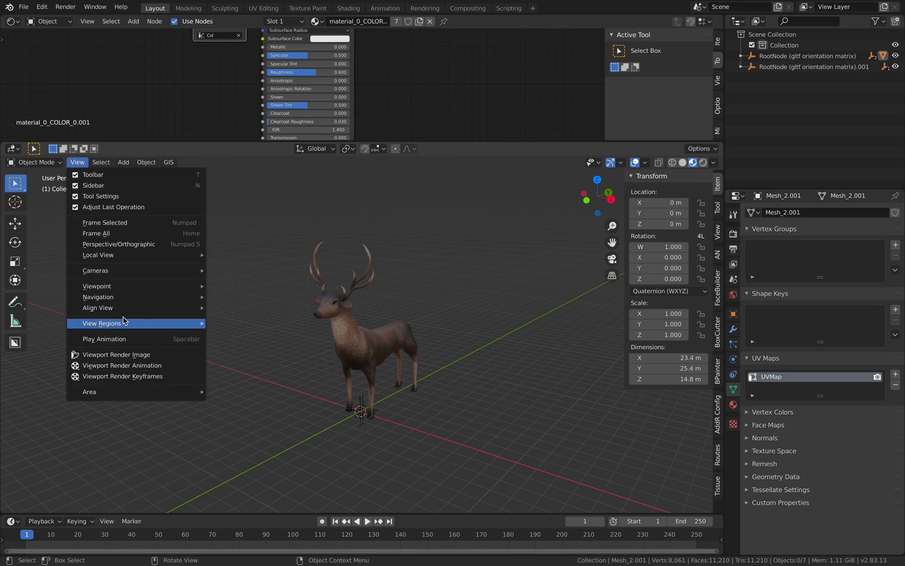
{"action": "mouse_move", "coordinate": [126, 324]}
{"action": "mouse_move", "coordinate": [131, 287]}
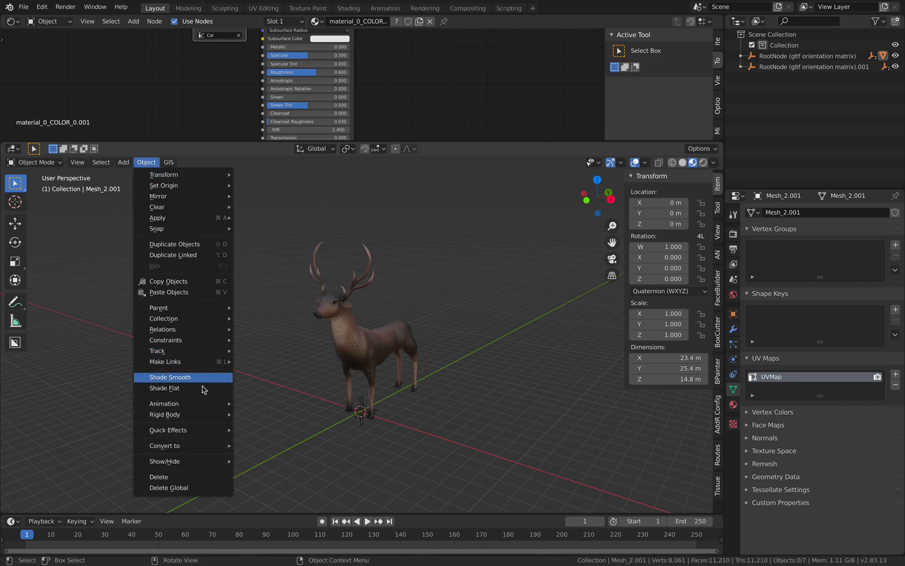
{"action": "mouse_move", "coordinate": [207, 462]}
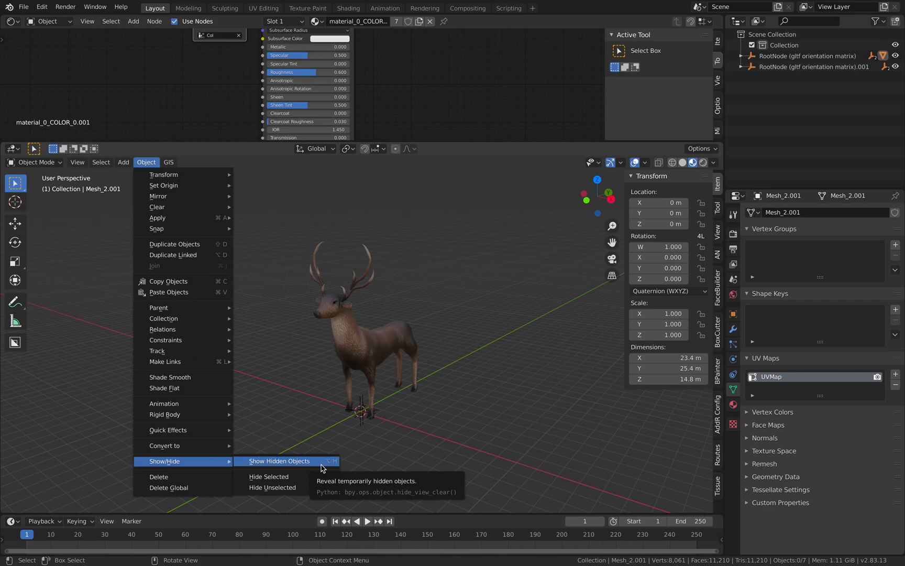
{"action": "key", "text": "Return"}
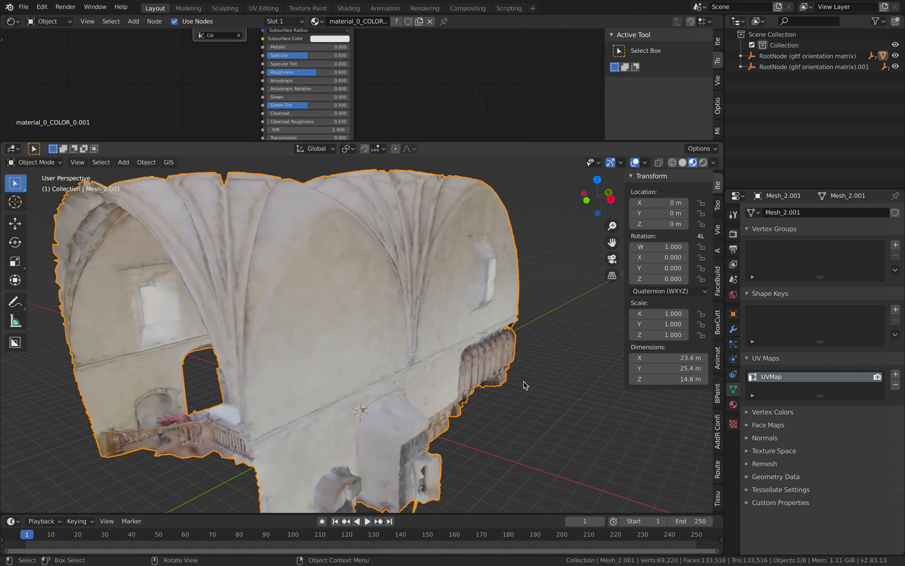
{"action": "middle_click_drag", "start_coordinate": [457, 360], "coordinate": [413, 304]}
{"action": "scroll", "coordinate": [412, 304], "scroll_direction": "down", "scroll_amount": 1}
{"action": "scroll", "coordinate": [391, 350], "scroll_direction": "up", "scroll_amount": 5}
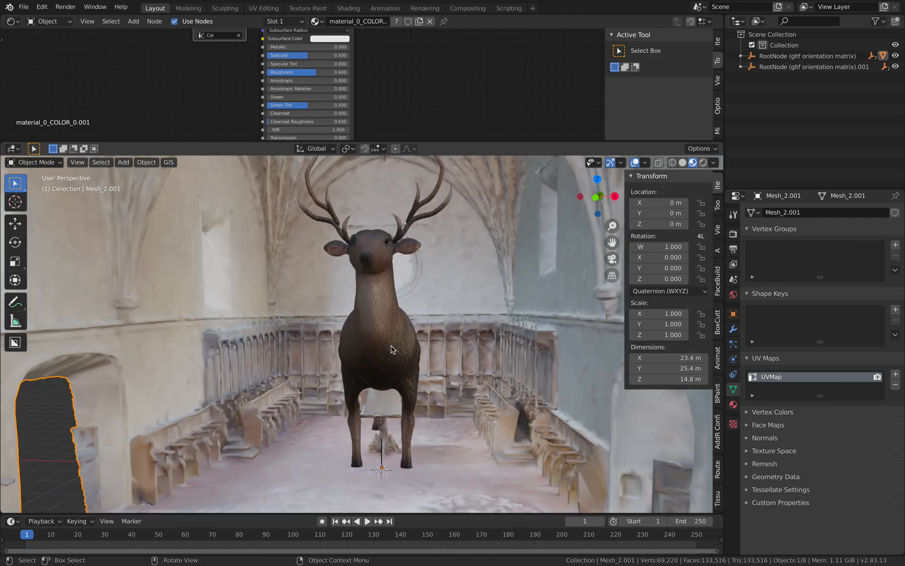
Step: Duplicate the choir, place the copy beside the original and clear the copy's parent while keeping its transformation
{"action": "scroll", "coordinate": [420, 335], "scroll_direction": "down", "scroll_amount": 6}
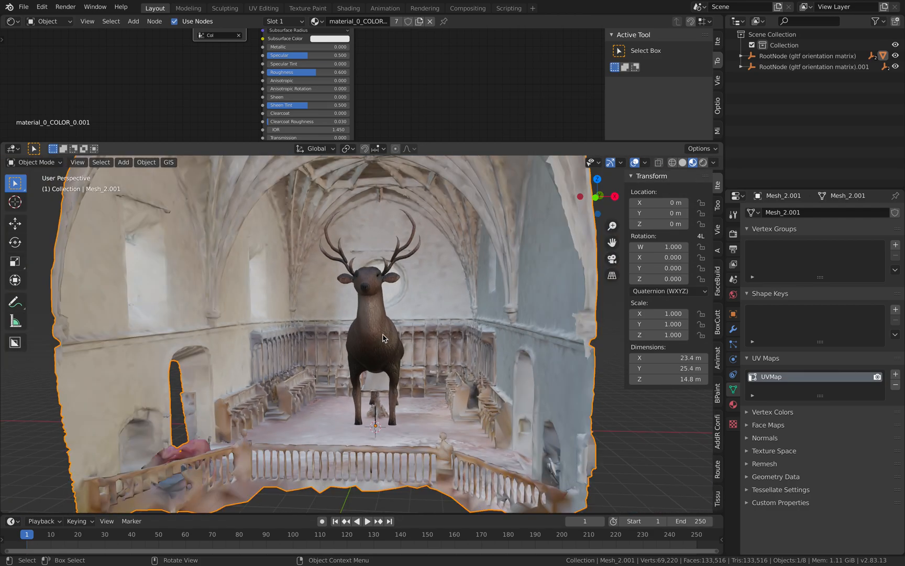
{"action": "key", "text": "shift+d"}
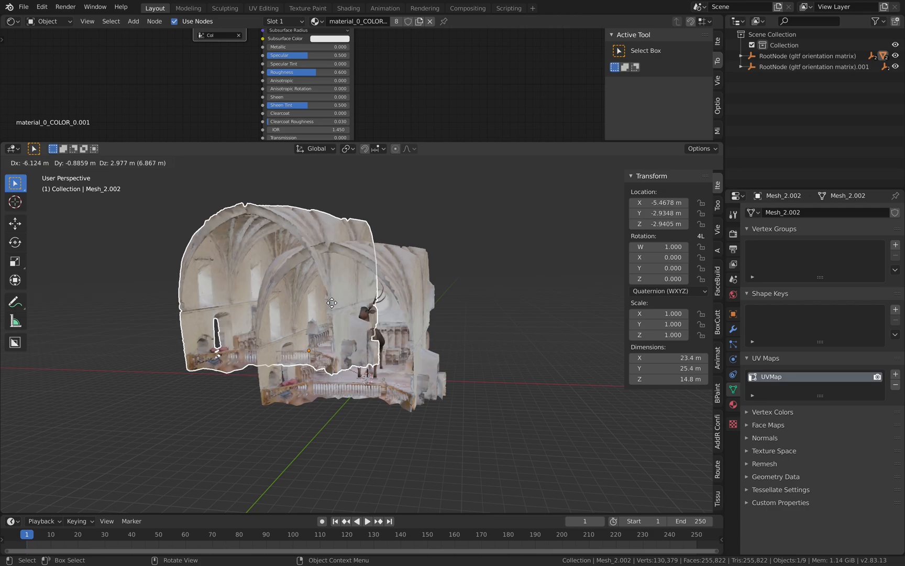
{"action": "left_click", "coordinate": [262, 307]}
{"action": "middle_click_drag", "start_coordinate": [527, 251], "coordinate": [519, 257]}
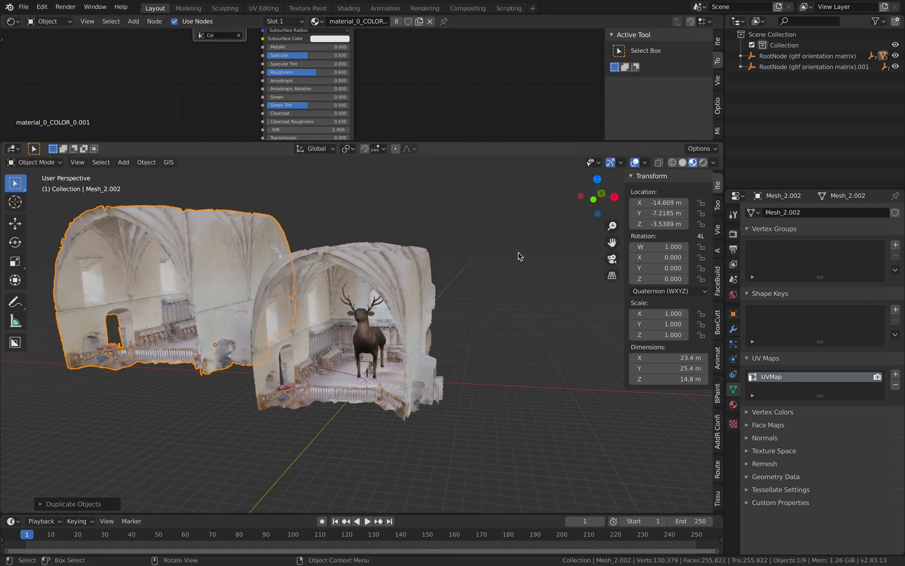
{"action": "right_click", "coordinate": [259, 257]}
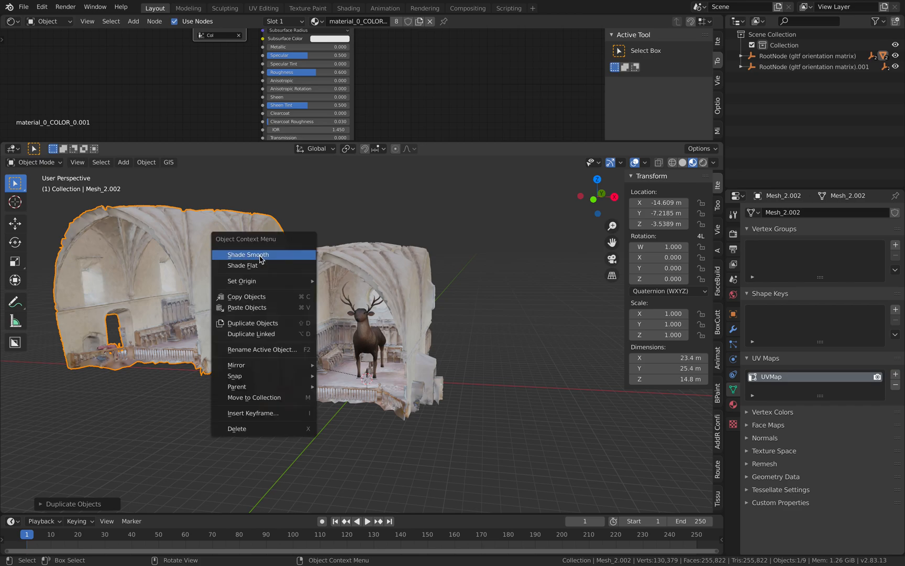
{"action": "mouse_move", "coordinate": [291, 388]}
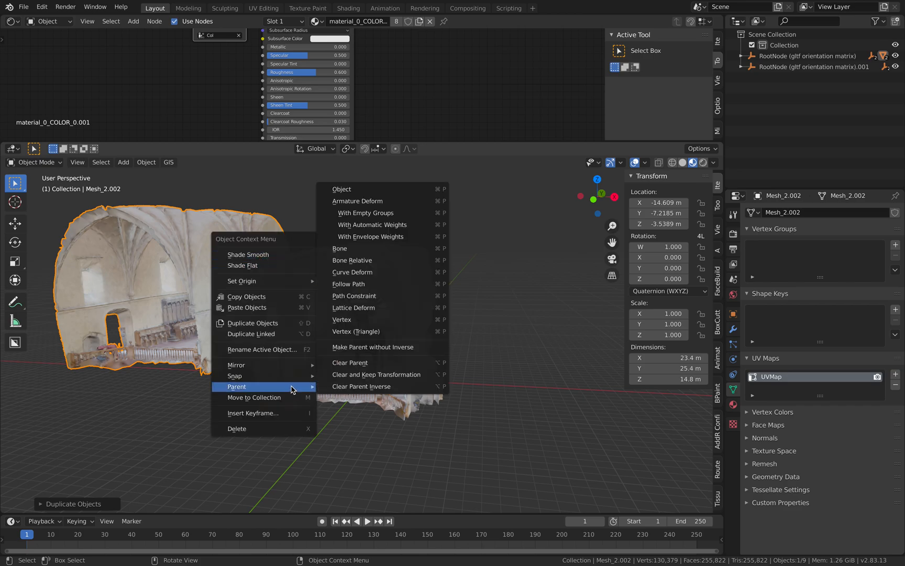
{"action": "left_click", "coordinate": [370, 375]}
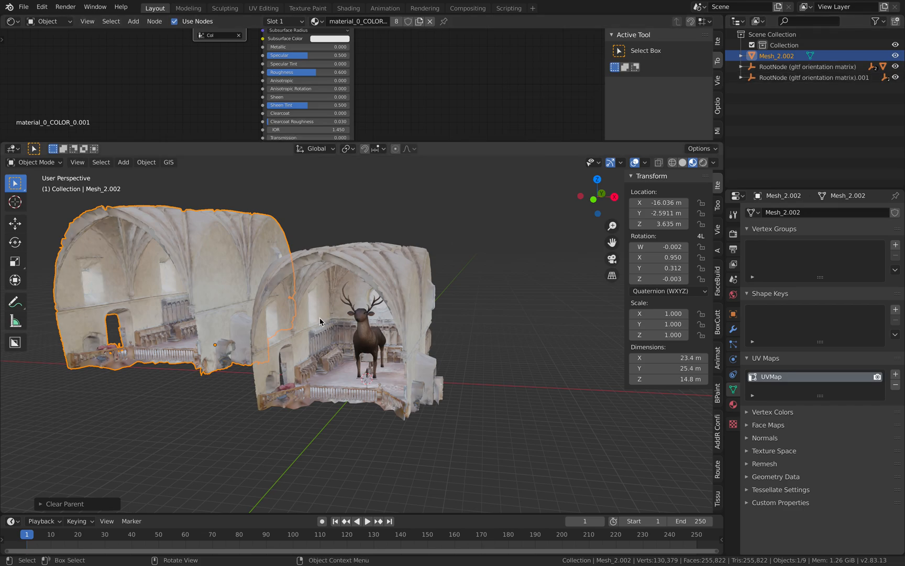
Step: Select the original choir around the deer and hide it from the viewport
{"action": "left_click", "coordinate": [358, 336]}
{"action": "left_click", "coordinate": [236, 254]}
{"action": "middle_click_drag", "start_coordinate": [263, 275], "coordinate": [398, 309]}
{"action": "left_click", "coordinate": [408, 304]}
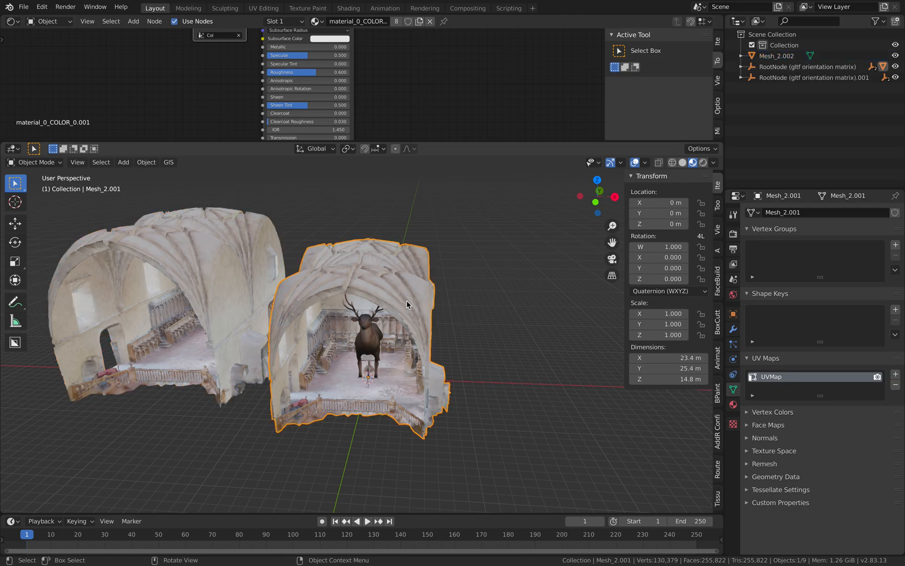
{"action": "key", "text": "Delete"}
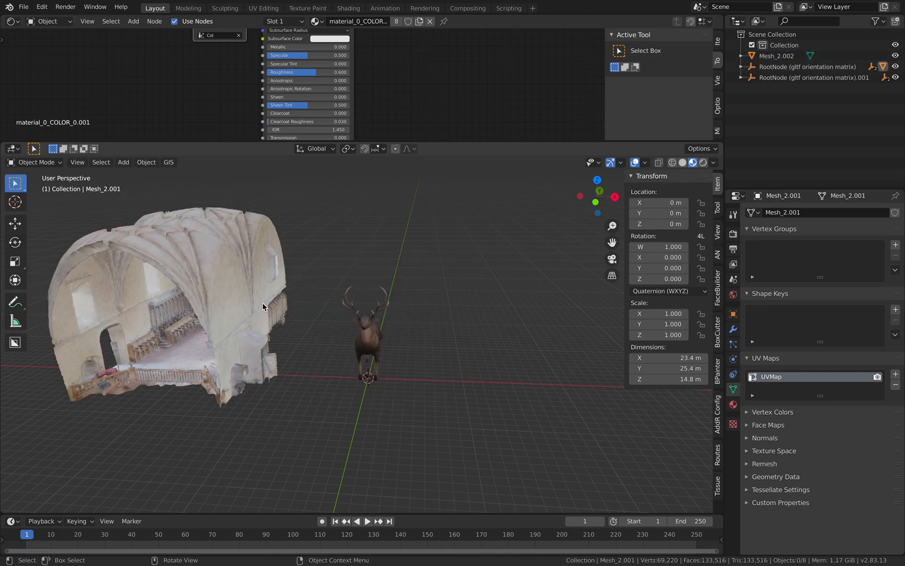
Step: Move the choir copy past the deer to about X 10.3 m, Y 0.3 m, Z 2.8 m
{"action": "left_click", "coordinate": [243, 283]}
{"action": "key", "text": "g"}
{"action": "left_click", "coordinate": [579, 286]}
Step: Run Convex Hull on all of the choir copy's geometry in Edit Mode, then return to Object Mode
{"action": "scroll", "coordinate": [397, 291], "scroll_direction": "up", "scroll_amount": 2}
{"action": "middle_click_drag", "start_coordinate": [475, 278], "coordinate": [449, 302], "text": "shift"}
{"action": "scroll", "coordinate": [396, 291], "scroll_direction": "down", "scroll_amount": 2}
{"action": "key", "text": "Tab"}
{"action": "key", "text": "F3"}
{"action": "type", "text": "conv"}
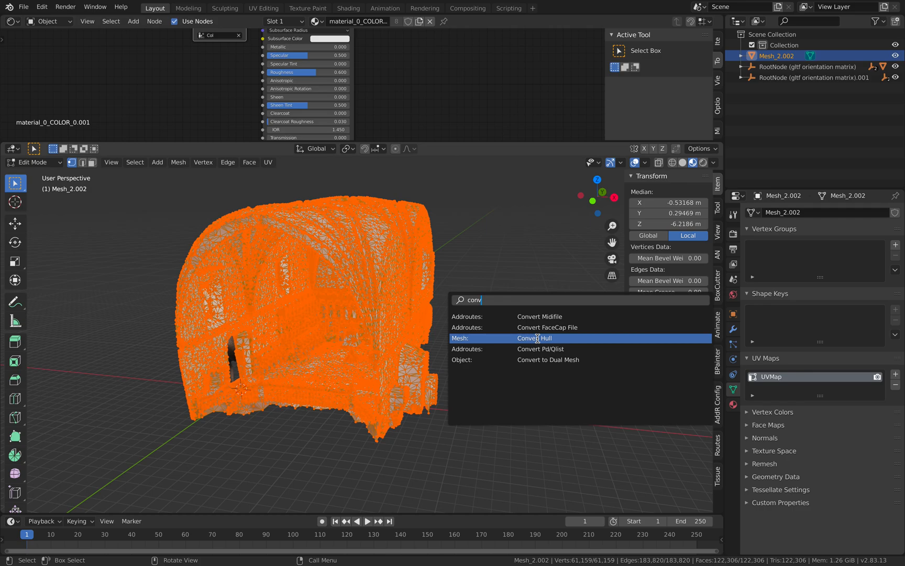
{"action": "key", "text": "Return"}
{"action": "mouse_move", "coordinate": [431, 317]}
{"action": "middle_mouse_down"}
{"action": "mouse_move", "coordinate": [452, 263]}
{"action": "mouse_move", "coordinate": [330, 285]}
{"action": "mouse_move", "coordinate": [702, 350]}
{"action": "middle_mouse_up"}
{"action": "key", "text": "Tab"}
Step: Add a Remesh modifier to the convex hull of the choir
{"action": "left_click", "coordinate": [733, 329]}
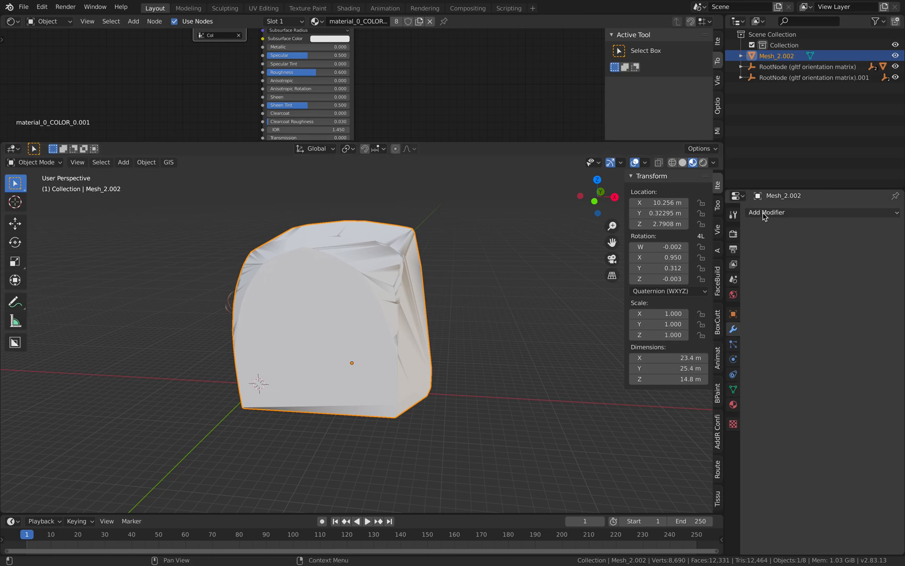
{"action": "left_click", "coordinate": [761, 212]}
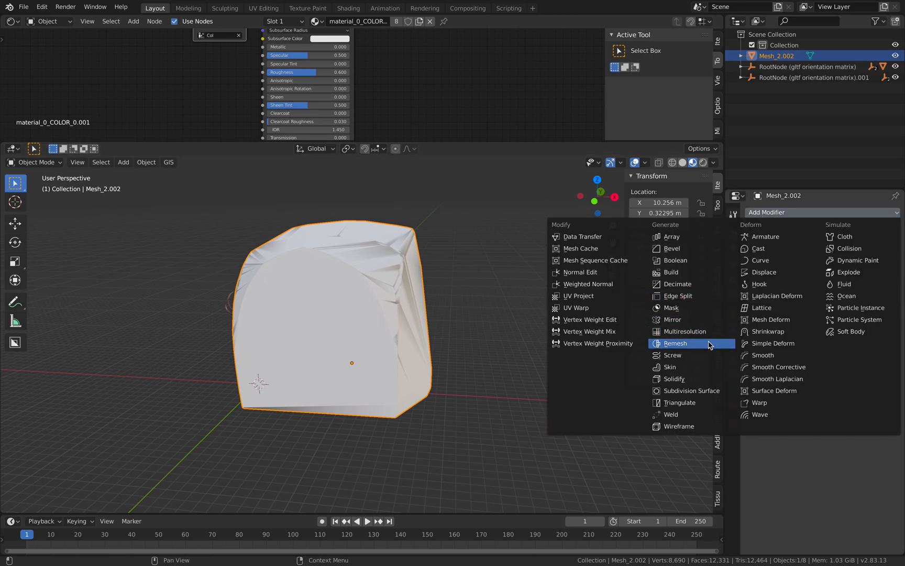
{"action": "left_click", "coordinate": [710, 345]}
{"action": "middle_click_drag", "start_coordinate": [314, 315], "coordinate": [400, 313]}
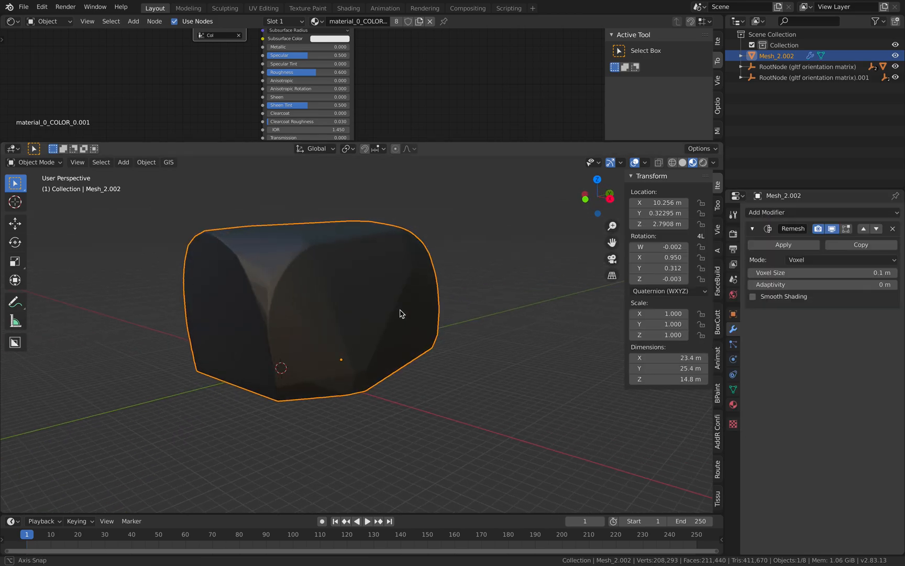
Step: Set the Remesh voxel size to 0.586 m and apply the modifier
{"action": "left_click", "coordinate": [805, 272]}
{"action": "type", "text": ".6"}
{"action": "key", "text": "Return"}
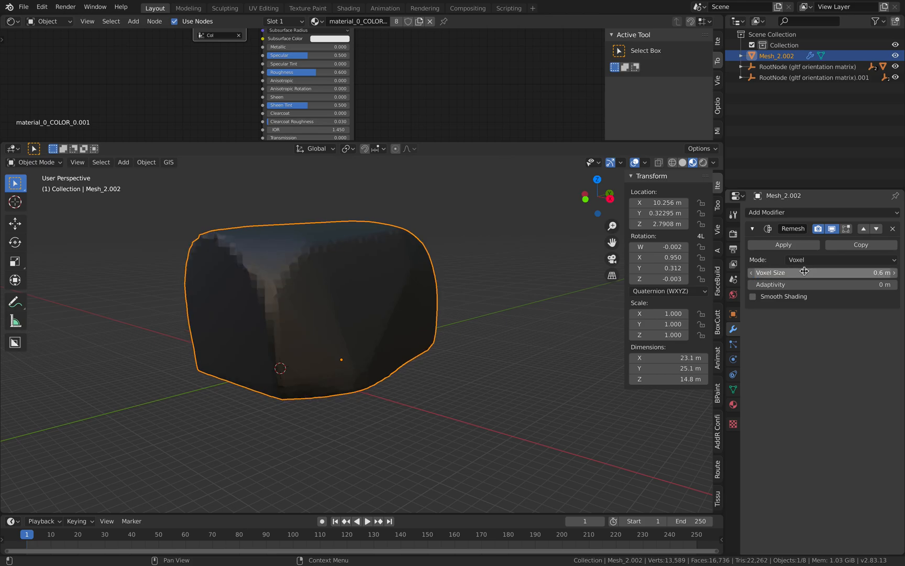
{"action": "left_click_drag", "start_coordinate": [809, 275], "coordinate": [801, 275]}
{"action": "middle_click_drag", "start_coordinate": [517, 281], "coordinate": [453, 291]}
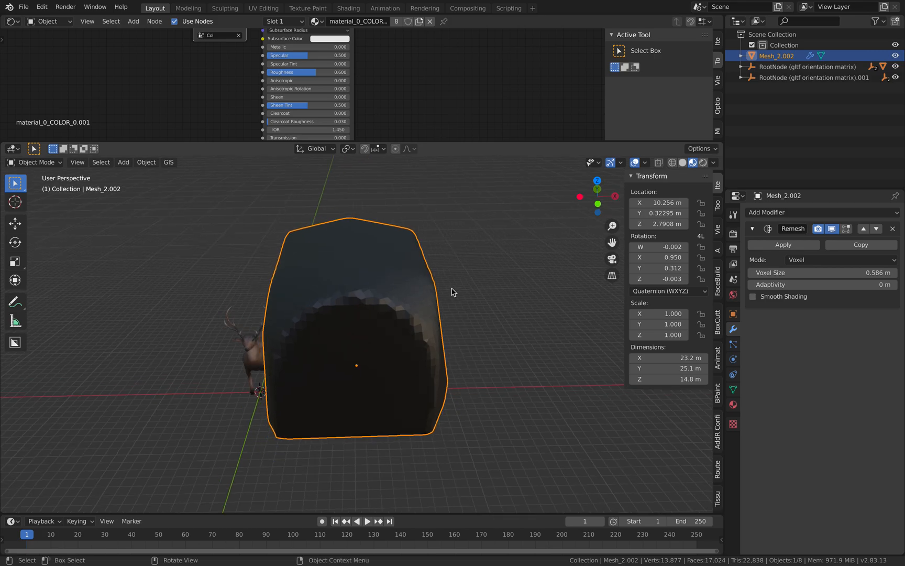
{"action": "left_click", "coordinate": [786, 246]}
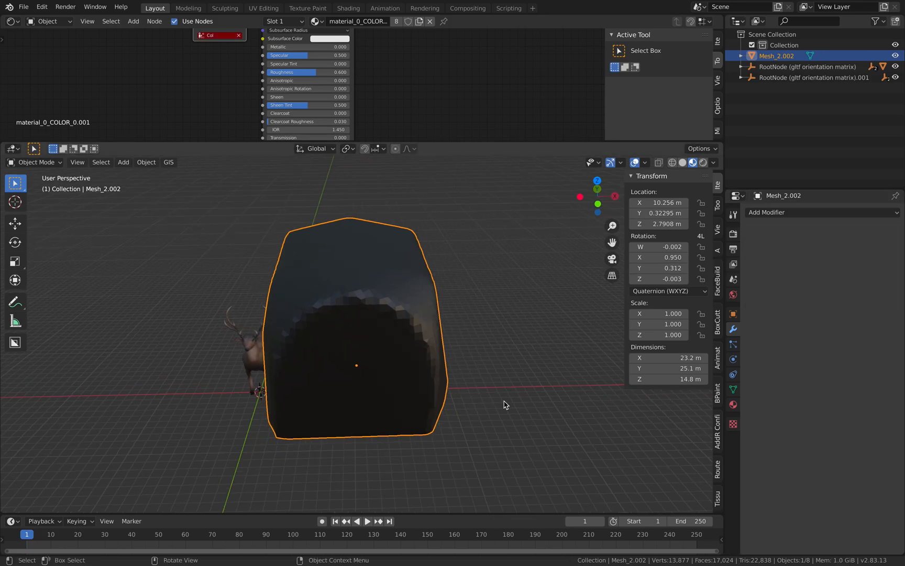
Step: Scale the remeshed hull down to about 0.314 and apply all of its transforms
{"action": "key", "text": "s"}
{"action": "left_click", "coordinate": [400, 353]}
{"action": "middle_click_drag", "start_coordinate": [426, 402], "coordinate": [441, 438]}
{"action": "key", "text": "r"}
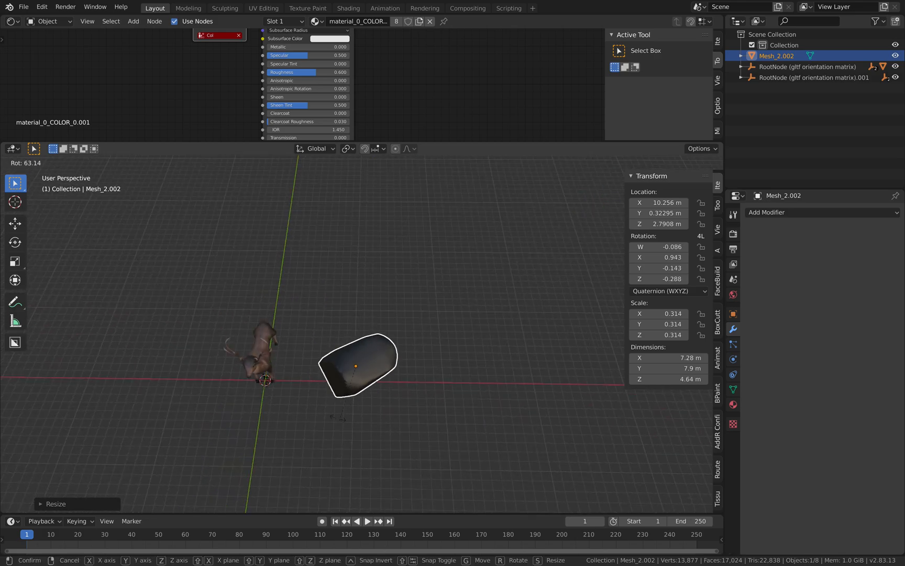
{"action": "left_click", "coordinate": [404, 400]}
{"action": "middle_click_drag", "start_coordinate": [404, 400], "coordinate": [329, 327]}
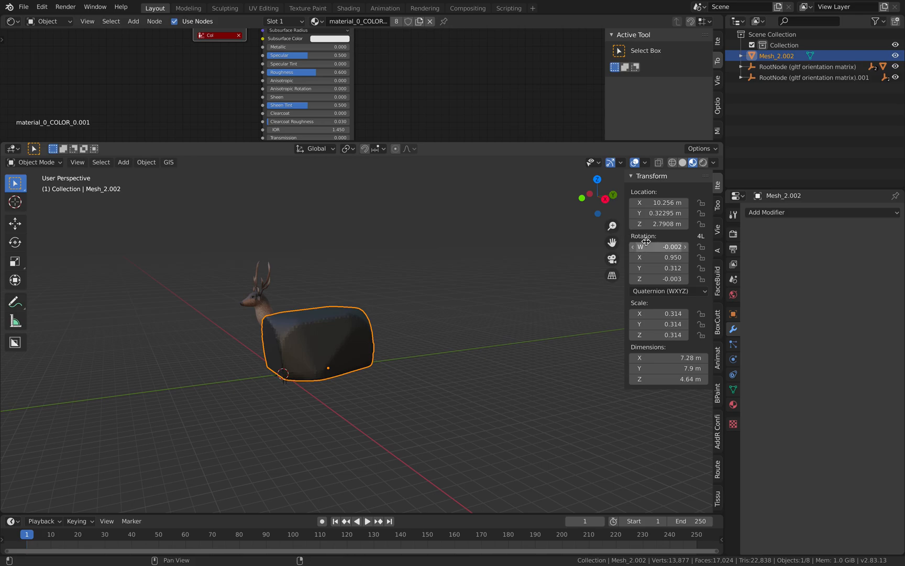
{"action": "scroll", "coordinate": [406, 307], "scroll_direction": "up", "scroll_amount": 3}
{"action": "middle_click_drag", "start_coordinate": [406, 307], "coordinate": [428, 307]}
{"action": "key", "text": "ctrl+a"}
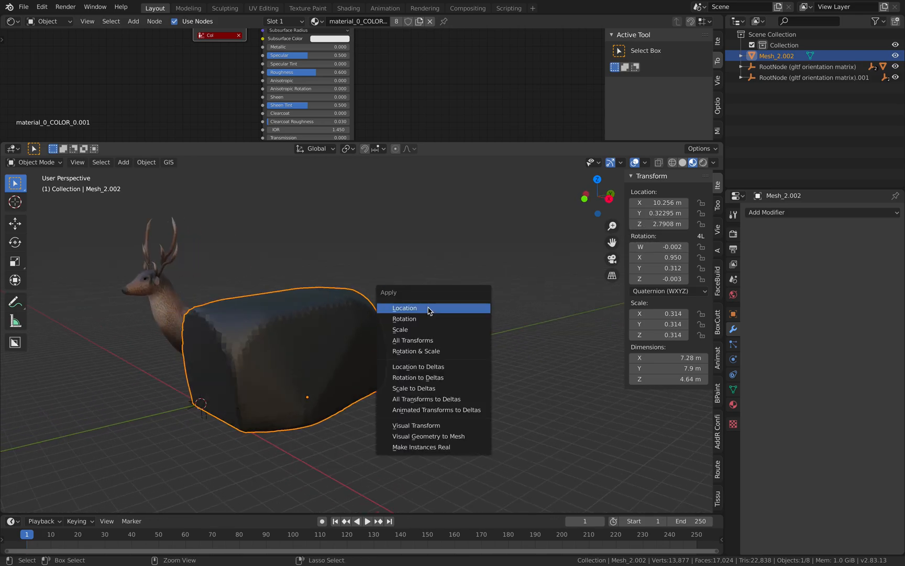
{"action": "left_click", "coordinate": [428, 345]}
Step: Scale the hull to about 0.372 and move it beside the deer to about X 1.57 m, Y 1.26 m, Z 1.71 m
{"action": "middle_click_drag", "start_coordinate": [375, 342], "coordinate": [434, 374]}
{"action": "key", "text": "s"}
{"action": "left_click", "coordinate": [290, 404]}
{"action": "middle_click_drag", "start_coordinate": [289, 404], "coordinate": [408, 348], "text": "shift"}
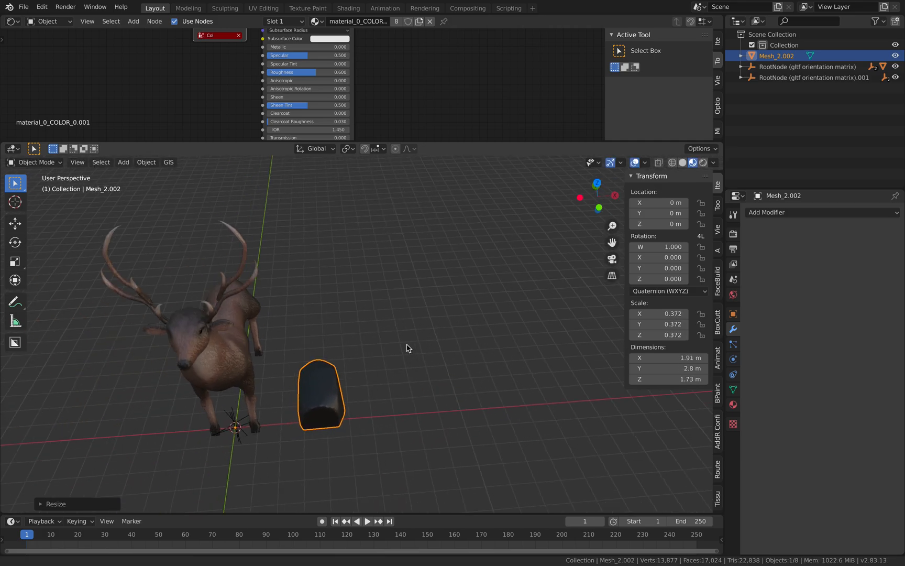
{"action": "scroll", "coordinate": [407, 348], "scroll_direction": "up", "scroll_amount": 3}
{"action": "key", "text": "g"}
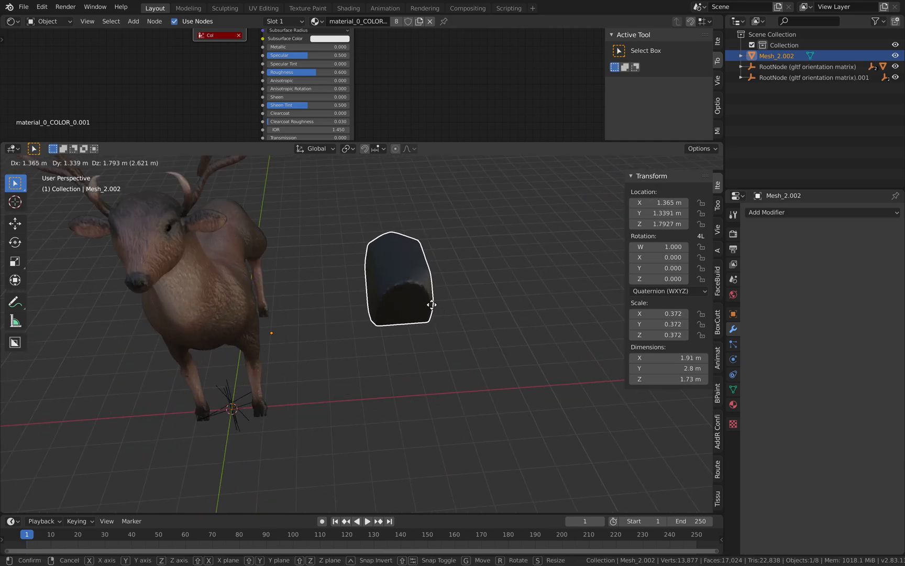
{"action": "left_click", "coordinate": [439, 309]}
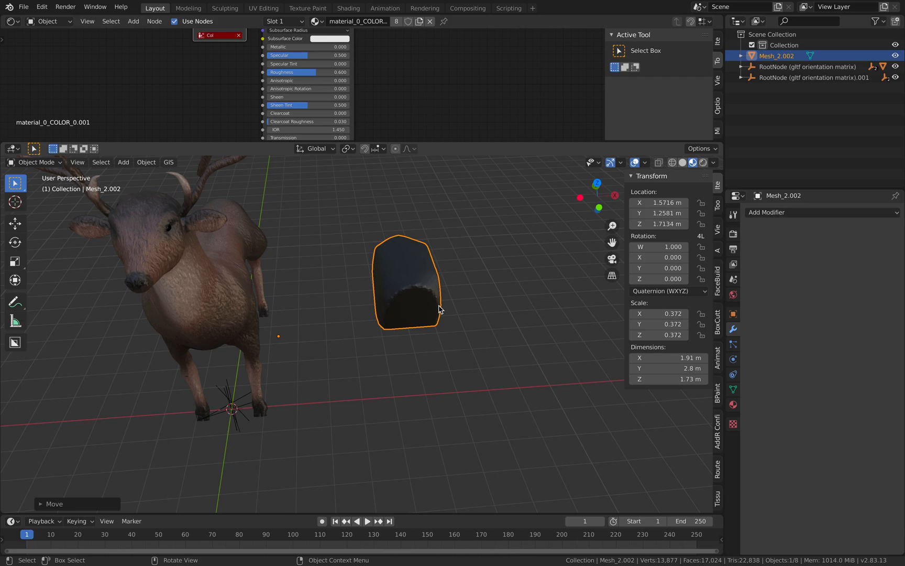
Step: Set the hull's origin to its geometry
{"action": "key", "text": "F3"}
{"action": "type", "text": "center p"}
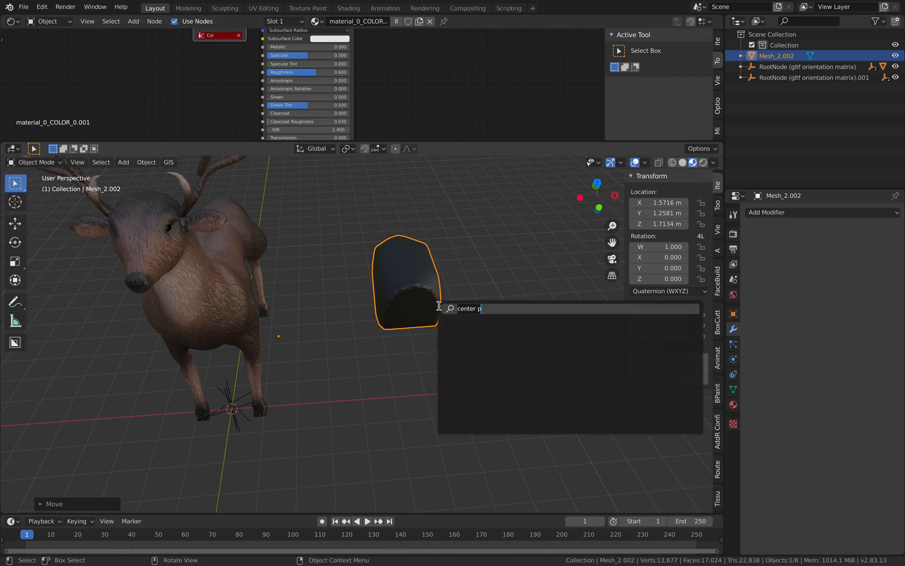
{"action": "type", "text": "set ori"}
{"action": "key", "text": "Return"}
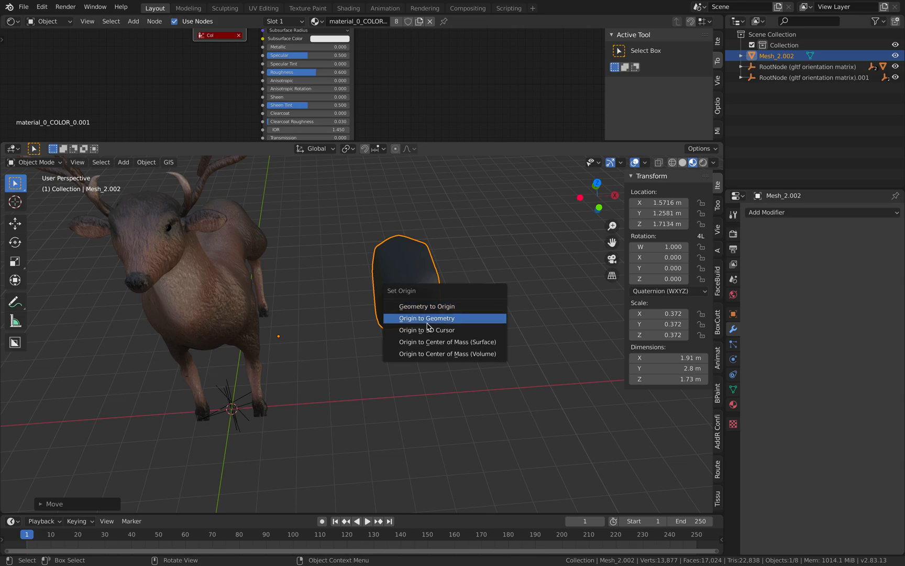
{"action": "left_click", "coordinate": [428, 318]}
Step: Rotate the hull 90 degrees about the global Z axis
{"action": "middle_click_drag", "start_coordinate": [429, 327], "coordinate": [415, 391]}
{"action": "key", "text": "r"}
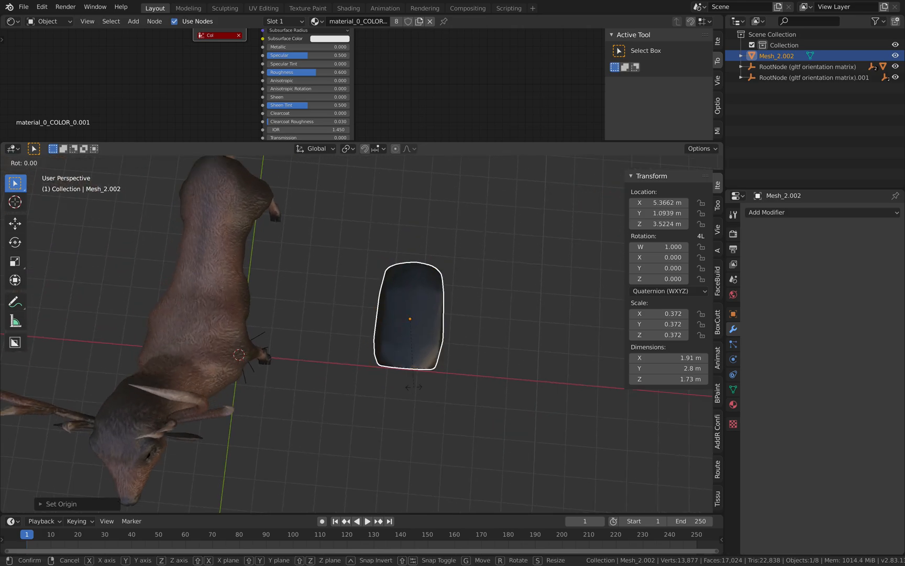
{"action": "key", "text": "z"}
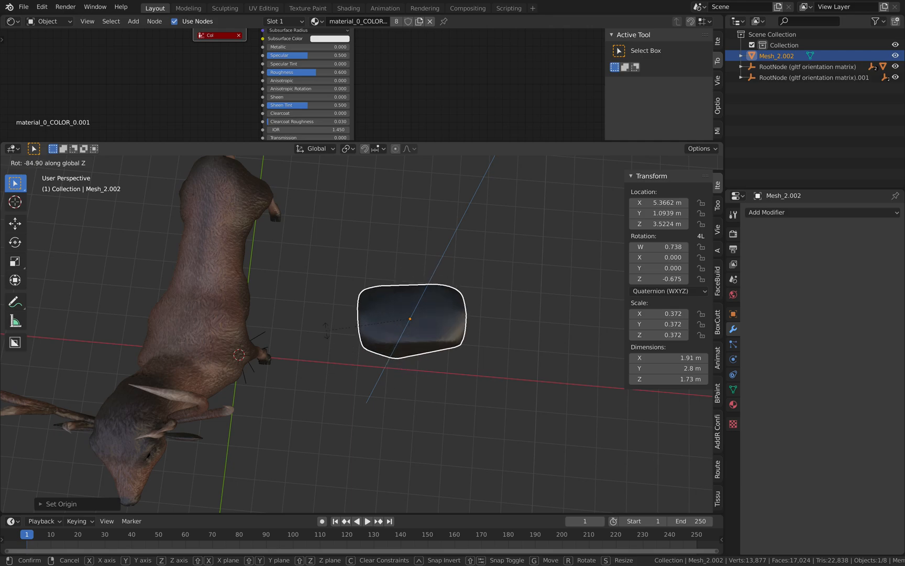
{"action": "type", "text": "90"}
{"action": "key", "text": "Return"}
Step: Place the hull in the deer's flank at about X 1.10 m, Y 2.21 m, Z 3.78 m, scaled to about 0.307
{"action": "key", "text": "g"}
{"action": "key", "text": "x"}
{"action": "left_click", "coordinate": [338, 315]}
{"action": "middle_click_drag", "start_coordinate": [338, 315], "coordinate": [264, 351]}
{"action": "key", "text": "g"}
{"action": "left_click", "coordinate": [351, 324]}
{"action": "middle_click_drag", "start_coordinate": [351, 323], "coordinate": [368, 348]}
{"action": "key", "text": "s"}
{"action": "left_click", "coordinate": [369, 361]}
{"action": "scroll", "coordinate": [351, 362], "scroll_direction": "up", "scroll_amount": 5}
{"action": "left_click", "coordinate": [368, 348]}
{"action": "left_click", "coordinate": [407, 375]}
{"action": "scroll", "coordinate": [364, 333], "scroll_direction": "down", "scroll_amount": 2}
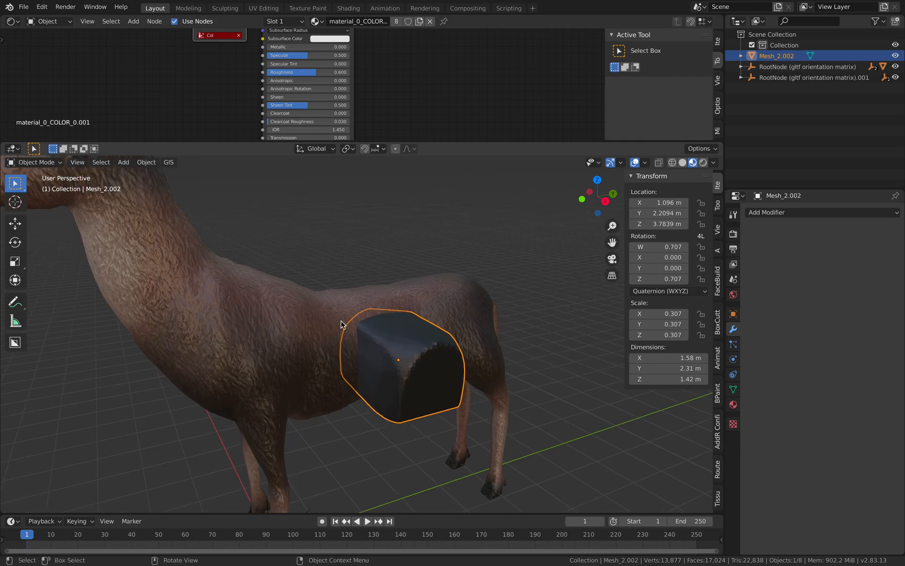
Step: Add a Boolean Difference modifier to the deer with the hull Mesh_2.002 as its cutting object
{"action": "left_click", "coordinate": [307, 309]}
{"action": "scroll", "coordinate": [214, 283], "scroll_direction": "down", "scroll_amount": 4}
{"action": "left_click", "coordinate": [783, 213]}
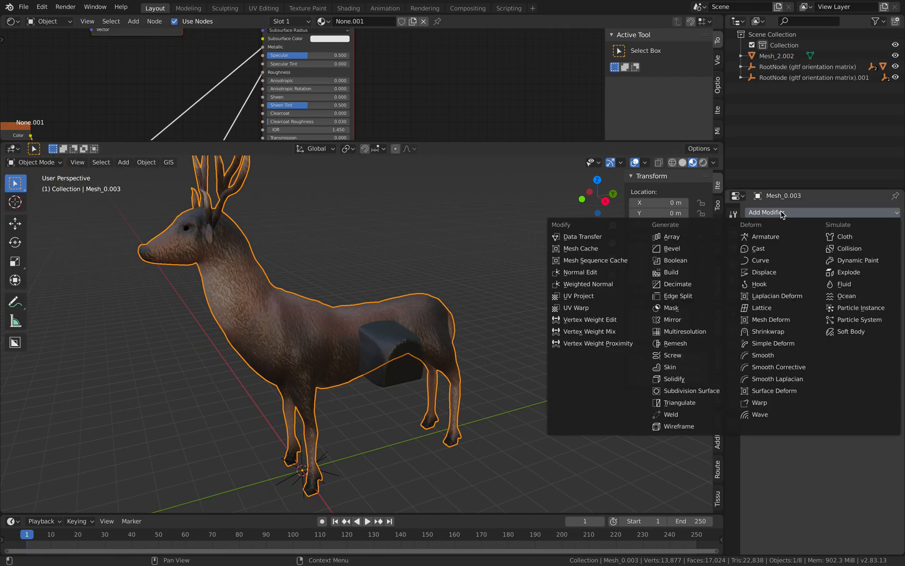
{"action": "left_click", "coordinate": [711, 261]}
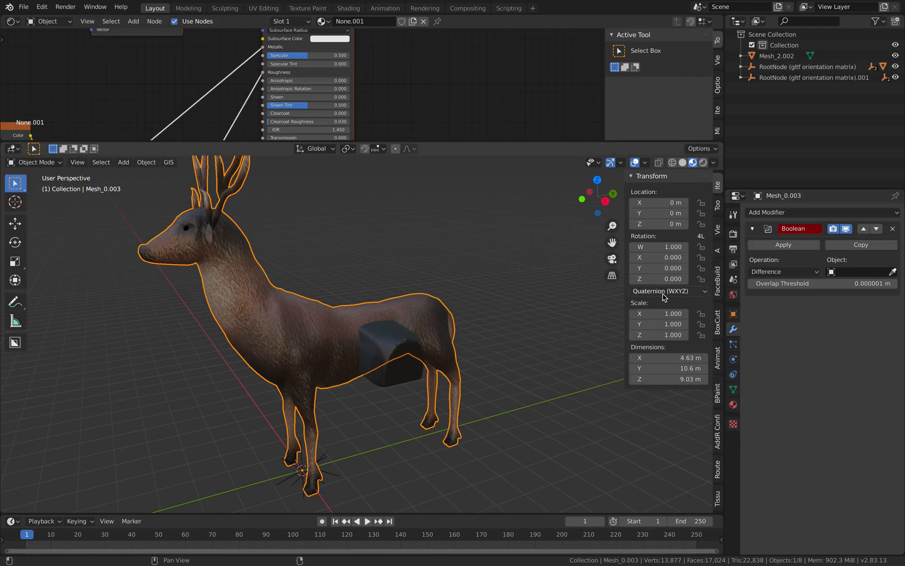
{"action": "left_click", "coordinate": [836, 272]}
{"action": "left_click", "coordinate": [828, 297]}
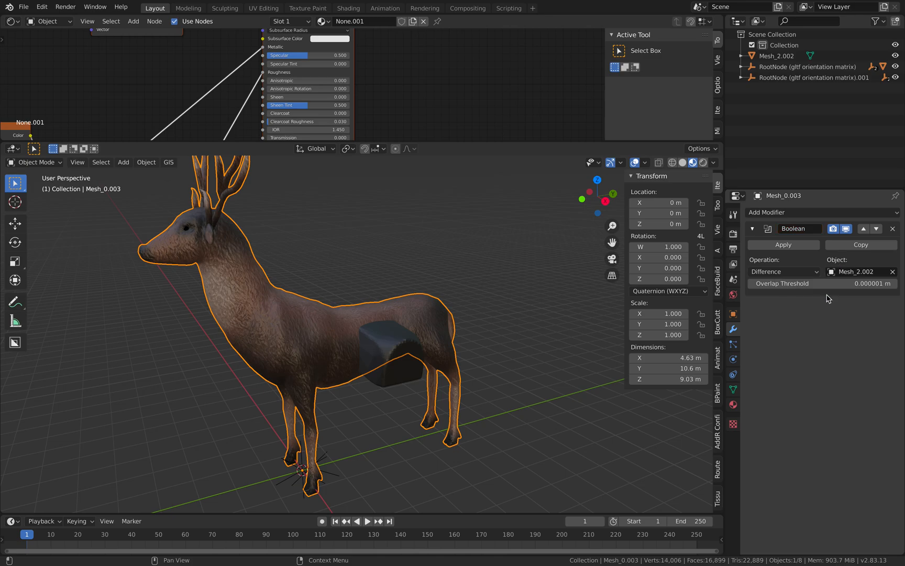
Step: Set the hull's viewport display to Wire
{"action": "left_click", "coordinate": [398, 332]}
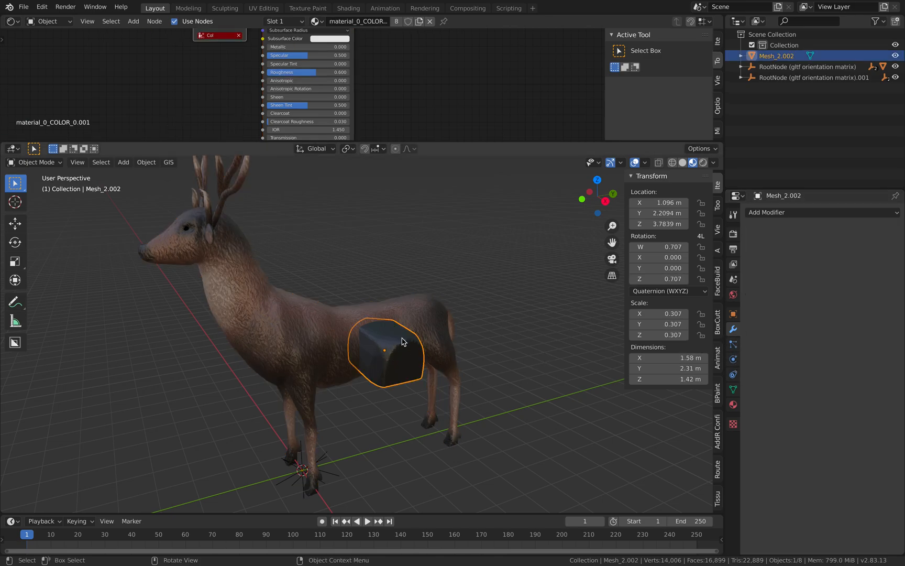
{"action": "middle_click_drag", "start_coordinate": [402, 341], "coordinate": [435, 341]}
{"action": "left_click", "coordinate": [733, 315]}
{"action": "left_click", "coordinate": [768, 442]}
{"action": "left_click", "coordinate": [768, 442]}
{"action": "left_click", "coordinate": [779, 455]}
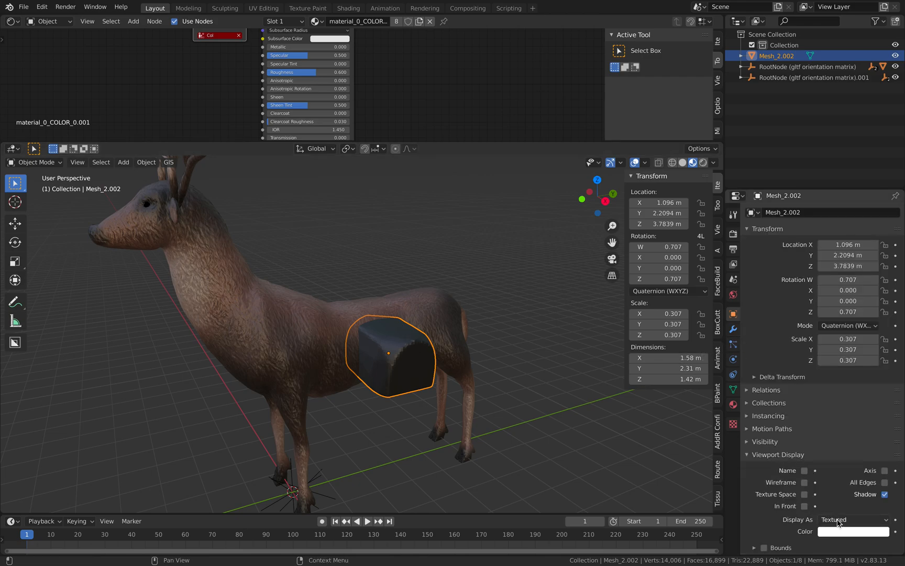
{"action": "scroll", "coordinate": [838, 522], "scroll_direction": "down", "scroll_amount": 1}
{"action": "left_click", "coordinate": [848, 508]}
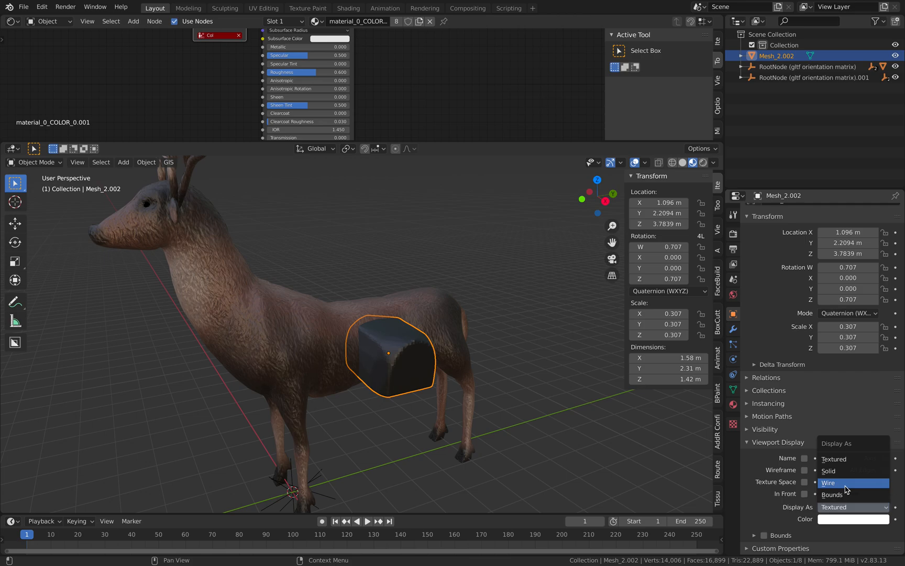
{"action": "left_click", "coordinate": [845, 485]}
{"action": "left_click", "coordinate": [489, 434]}
Step: Push the wire hull deeper into the deer's body along the X axis and scale it to about 0.263
{"action": "mouse_move", "coordinate": [488, 435]}
{"action": "middle_mouse_down"}
{"action": "mouse_move", "coordinate": [423, 400]}
{"action": "mouse_move", "coordinate": [479, 431]}
{"action": "middle_mouse_up"}
{"action": "left_click", "coordinate": [444, 405]}
{"action": "key", "text": "g"}
{"action": "key", "text": "x"}
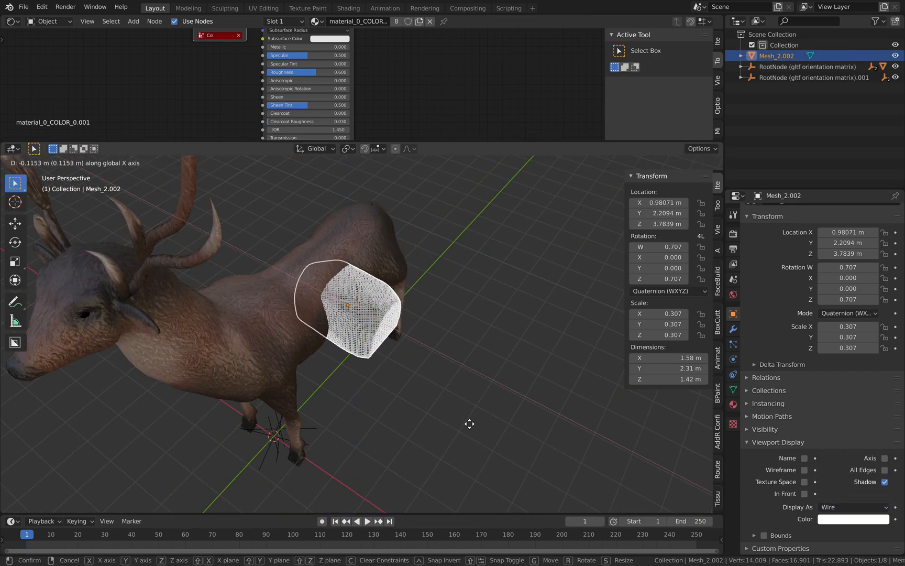
{"action": "left_click", "coordinate": [465, 421]}
{"action": "middle_click_drag", "start_coordinate": [467, 423], "coordinate": [469, 415]}
{"action": "key", "text": "s"}
{"action": "left_click", "coordinate": [451, 406]}
Step: Shift the hull further inward along the X axis to about 0.33 m and scale it to about 0.245
{"action": "key", "text": "g"}
{"action": "key", "text": "x"}
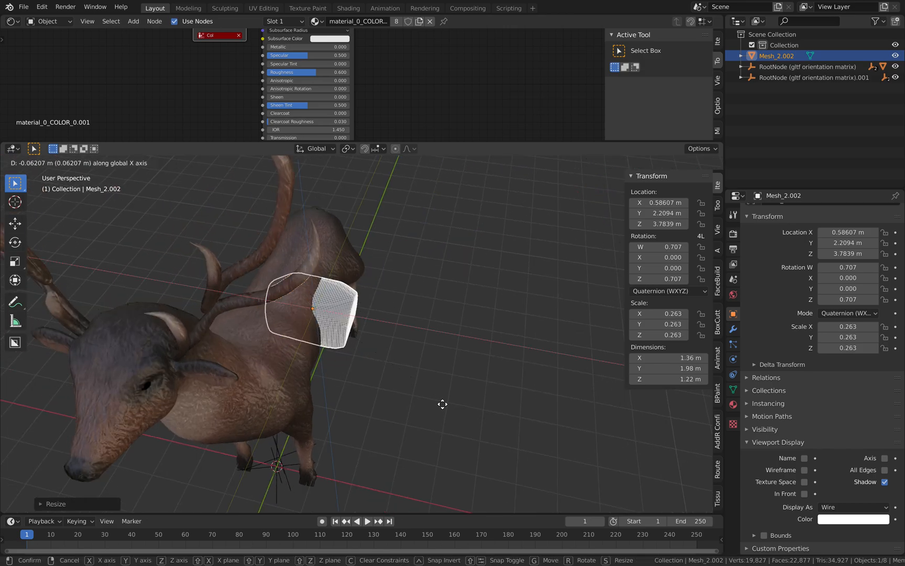
{"action": "left_click", "coordinate": [435, 402]}
{"action": "key", "text": "s"}
{"action": "left_click", "coordinate": [426, 398]}
Step: Fine-tune the hull to about X 0.25 m, Y 2.20 m, Z 3.79 m and a scale of about 0.243
{"action": "key", "text": "g"}
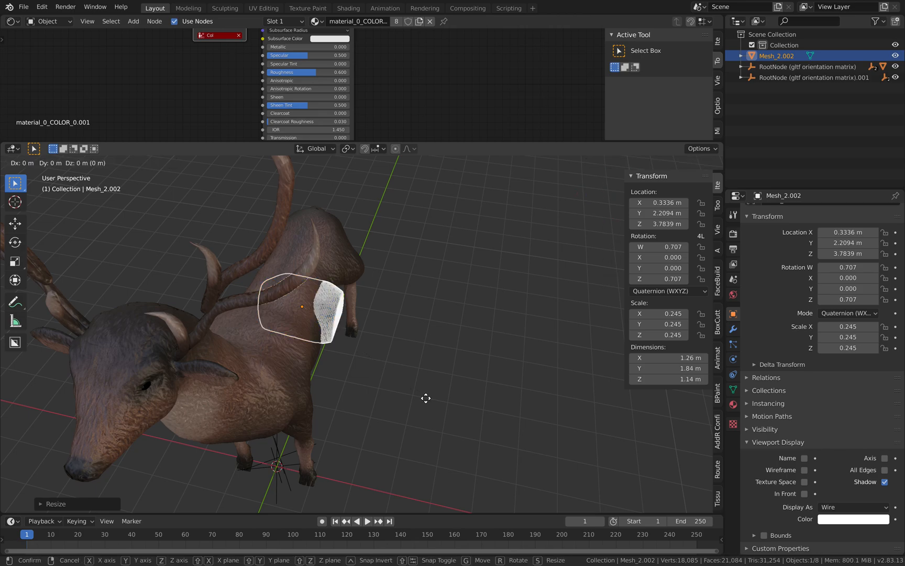
{"action": "left_click", "coordinate": [426, 402]}
{"action": "middle_click_drag", "start_coordinate": [426, 401], "coordinate": [378, 363]}
{"action": "key", "text": "s"}
{"action": "left_click", "coordinate": [428, 363]}
{"action": "key", "text": "s"}
{"action": "left_click", "coordinate": [441, 369]}
{"action": "key", "text": "a"}
{"action": "key", "text": "a"}
Step: Hide the hull to examine the cavity cut into the deer's flank, and show the hull again
{"action": "middle_click_drag", "start_coordinate": [423, 264], "coordinate": [426, 221], "text": "shift"}
{"action": "left_click", "coordinate": [896, 56]}
{"action": "left_click", "coordinate": [896, 56]}
{"action": "left_click", "coordinate": [896, 56]}
{"action": "scroll", "coordinate": [363, 297], "scroll_direction": "up", "scroll_amount": 4}
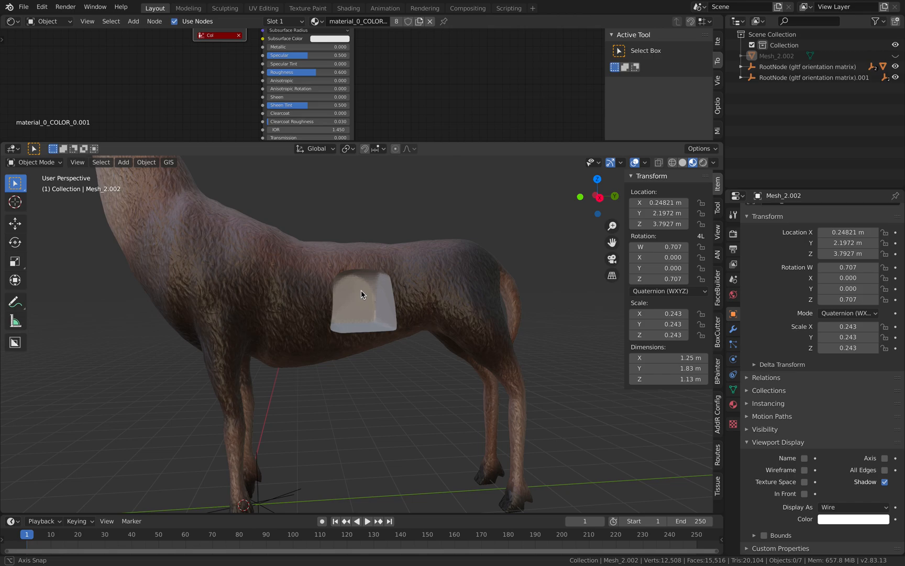
{"action": "middle_click_drag", "start_coordinate": [364, 313], "coordinate": [414, 295]}
{"action": "scroll", "coordinate": [358, 274], "scroll_direction": "up", "scroll_amount": 1}
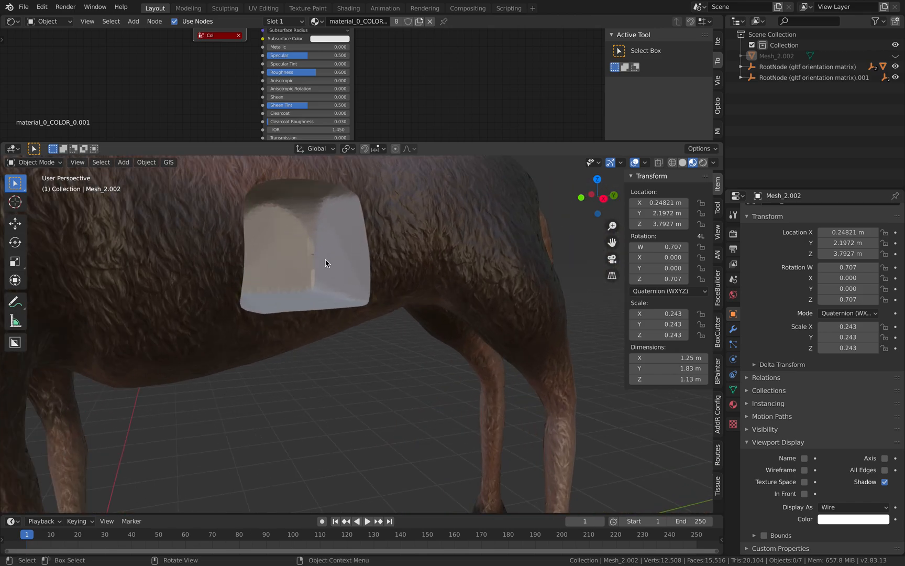
{"action": "scroll", "coordinate": [326, 264], "scroll_direction": "down", "scroll_amount": 2}
{"action": "left_click", "coordinate": [778, 56]}
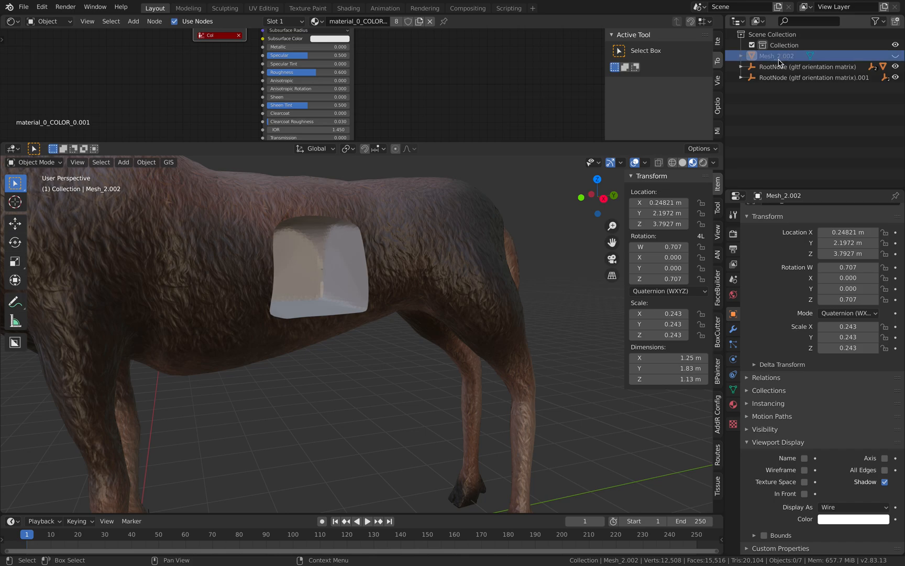
{"action": "left_click", "coordinate": [895, 56]}
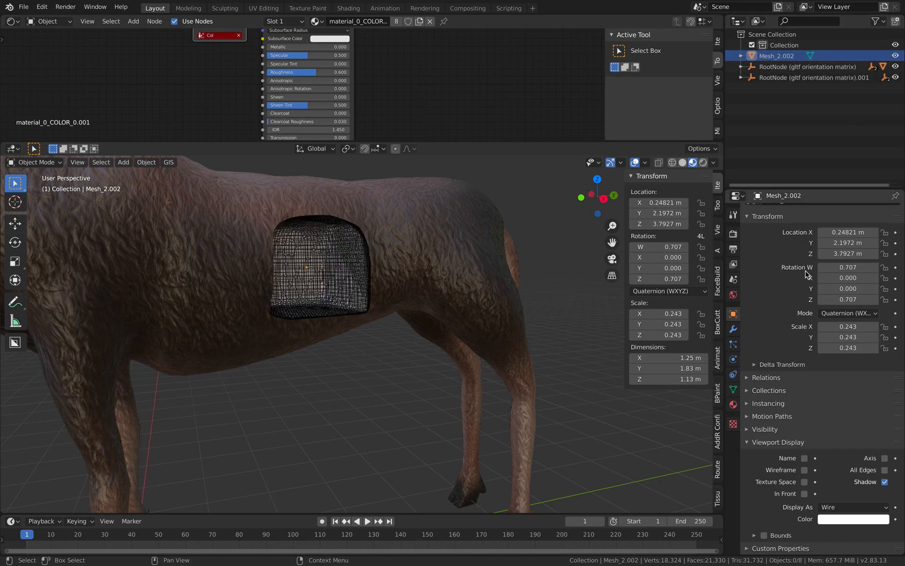
Step: Change the subsurface colour of the hull's material to a darkened tan
{"action": "left_click", "coordinate": [734, 405]}
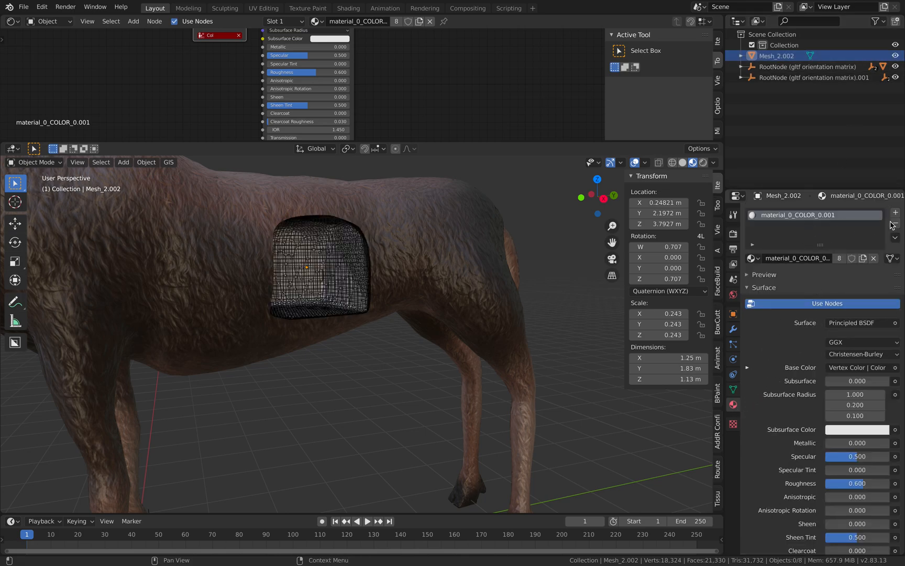
{"action": "left_click", "coordinate": [847, 431]}
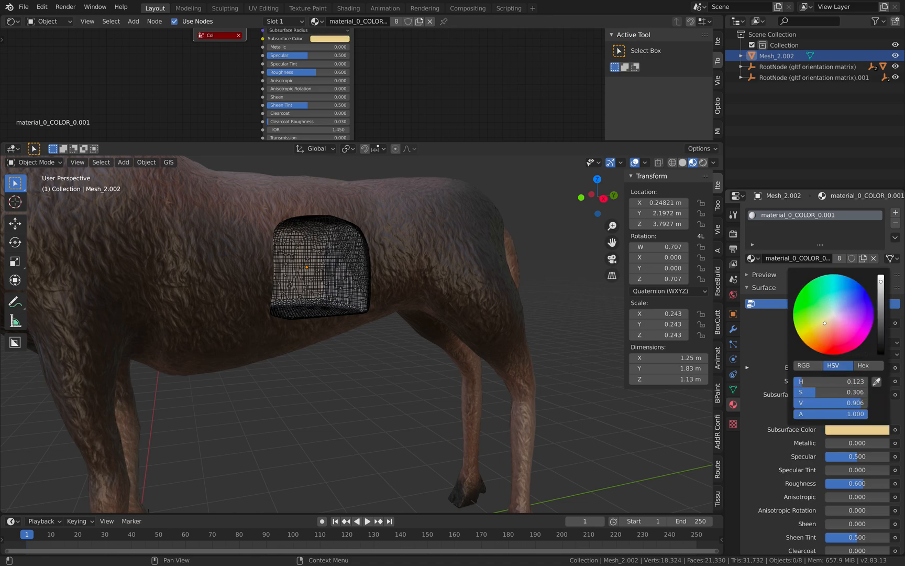
{"action": "left_click", "coordinate": [884, 306]}
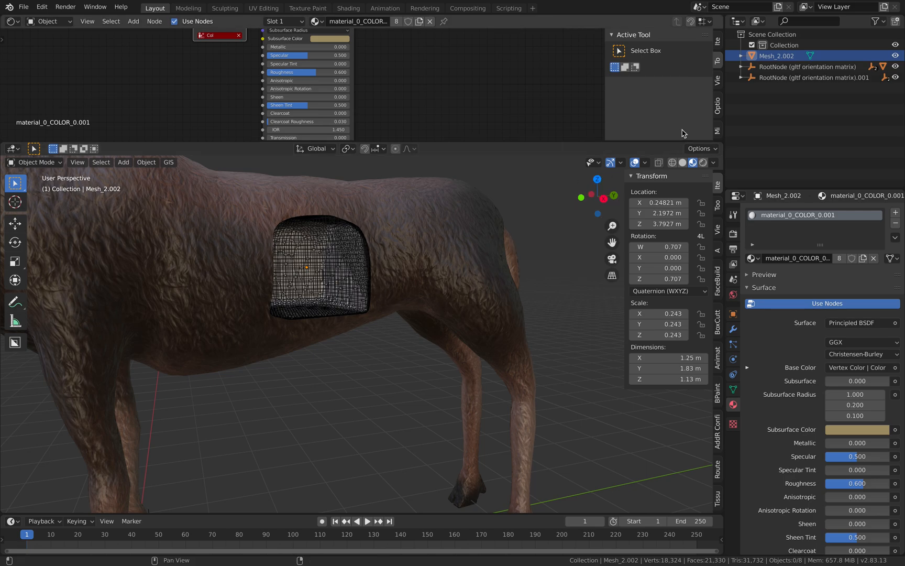
Step: Select the wire hull in the deer's flank and add a Displace modifier to it
{"action": "left_click", "coordinate": [360, 287]}
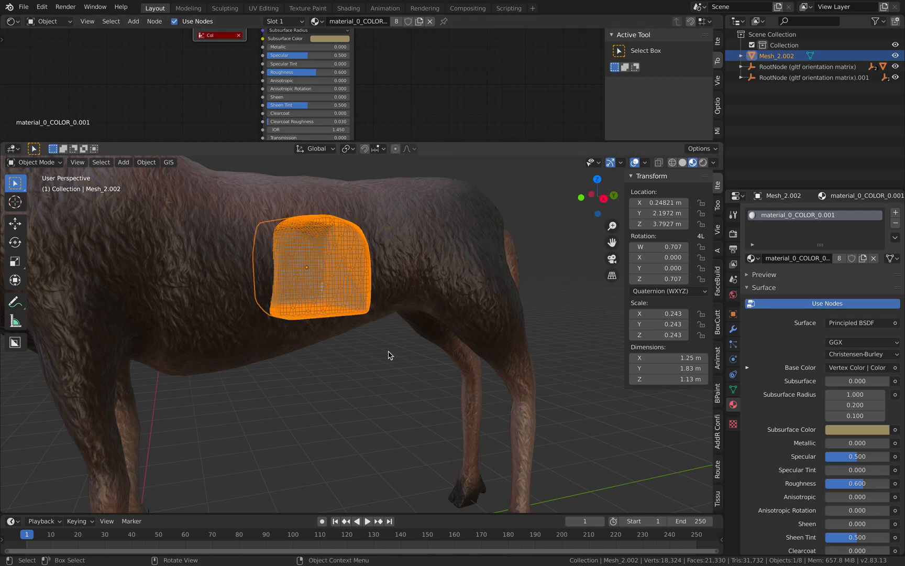
{"action": "key", "text": "alt+a"}
{"action": "left_click", "coordinate": [354, 296]}
{"action": "middle_click_drag", "start_coordinate": [354, 297], "coordinate": [356, 329]}
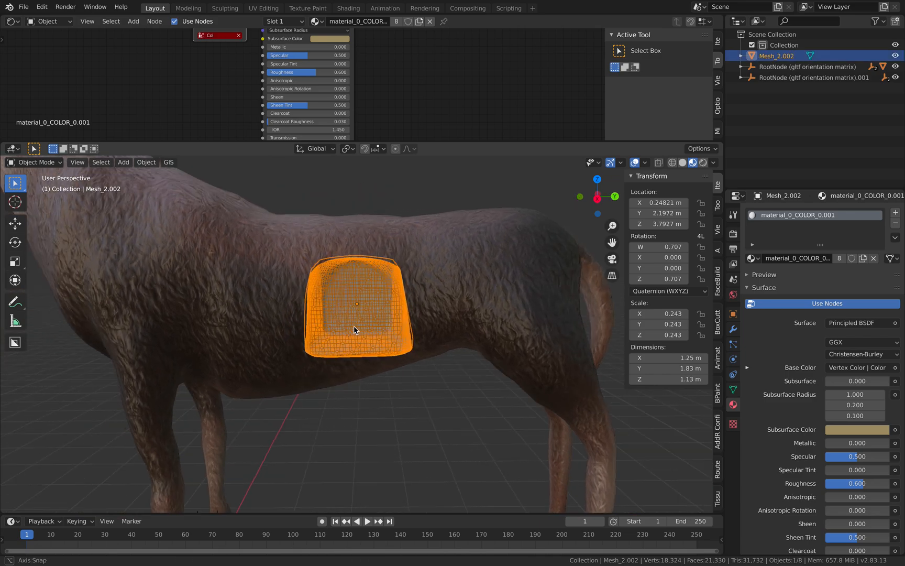
{"action": "scroll", "coordinate": [357, 329], "scroll_direction": "up", "scroll_amount": 1}
{"action": "left_click", "coordinate": [734, 329]}
{"action": "left_click", "coordinate": [794, 213]}
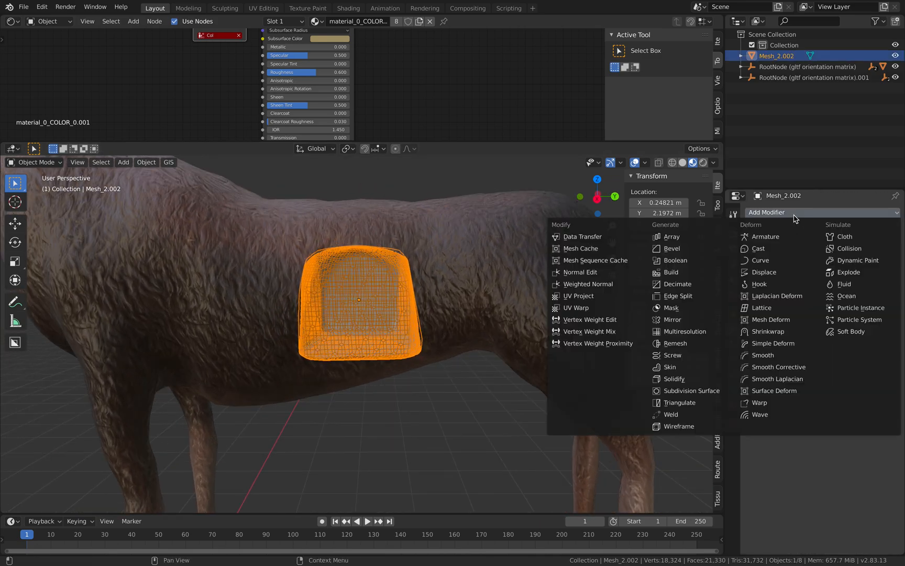
{"action": "left_click", "coordinate": [786, 273]}
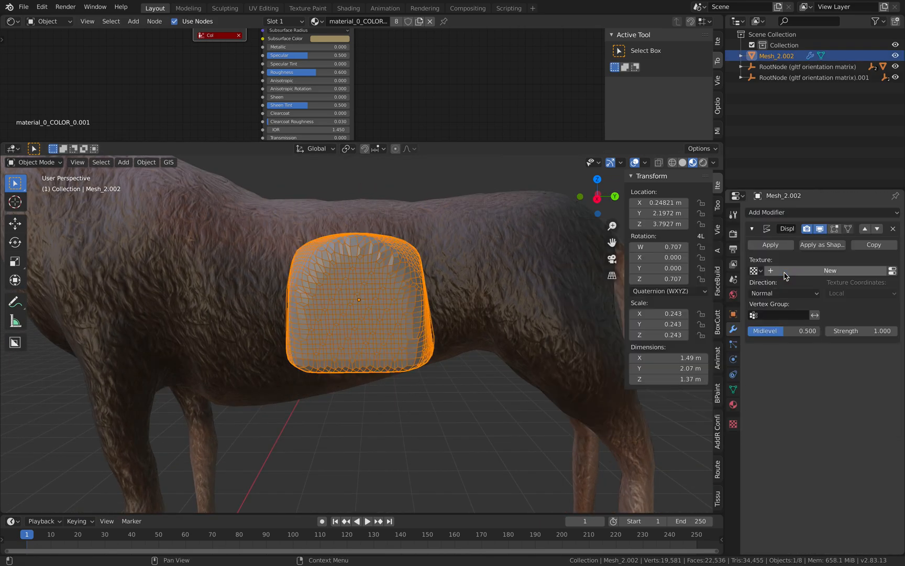
Step: Create a new texture for the Displace modifier and set its type to Clouds
{"action": "left_click", "coordinate": [872, 272]}
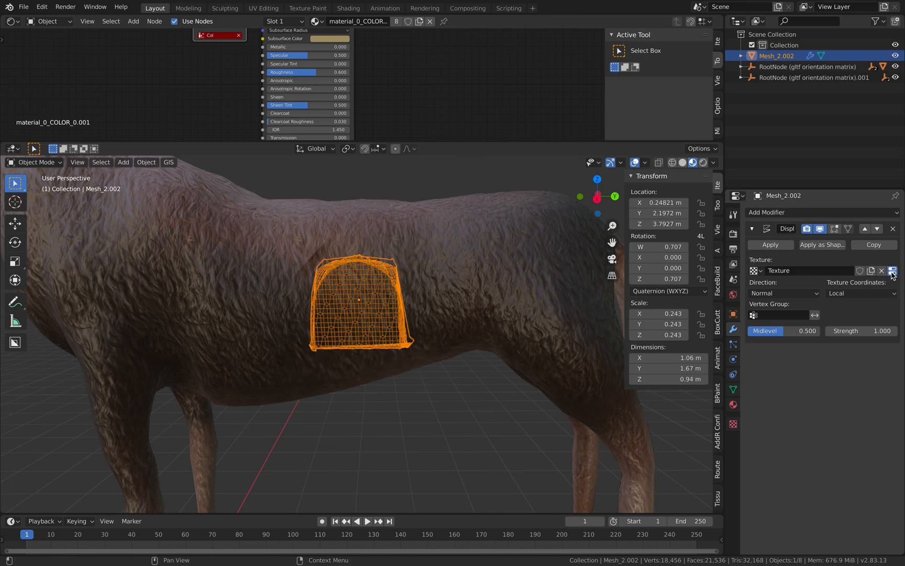
{"action": "left_click", "coordinate": [893, 271]}
{"action": "left_click", "coordinate": [844, 245]}
{"action": "left_click", "coordinate": [821, 281]}
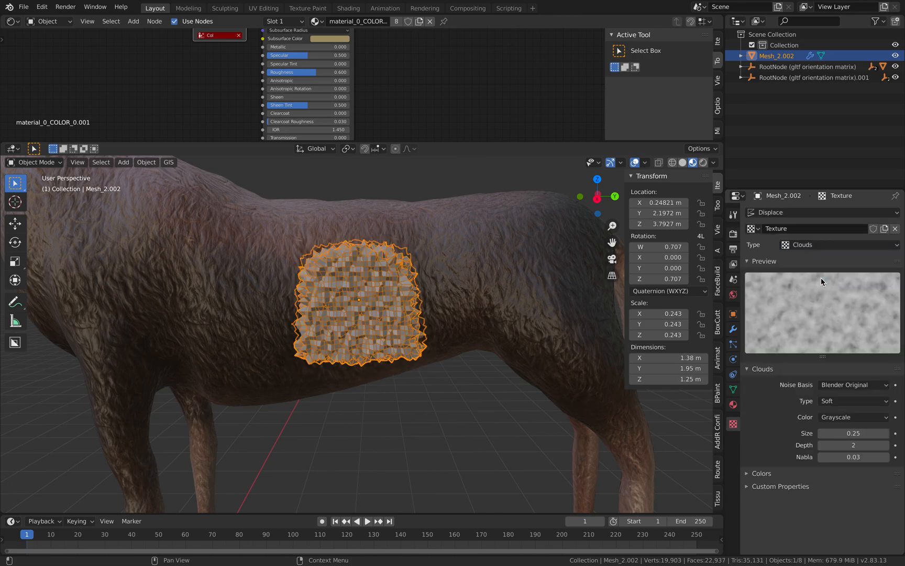
Step: Adjust the Clouds texture's size and set the Displace strength to about 0.42
{"action": "left_click_drag", "start_coordinate": [847, 432], "coordinate": [839, 429]}
{"action": "left_click", "coordinate": [740, 330]}
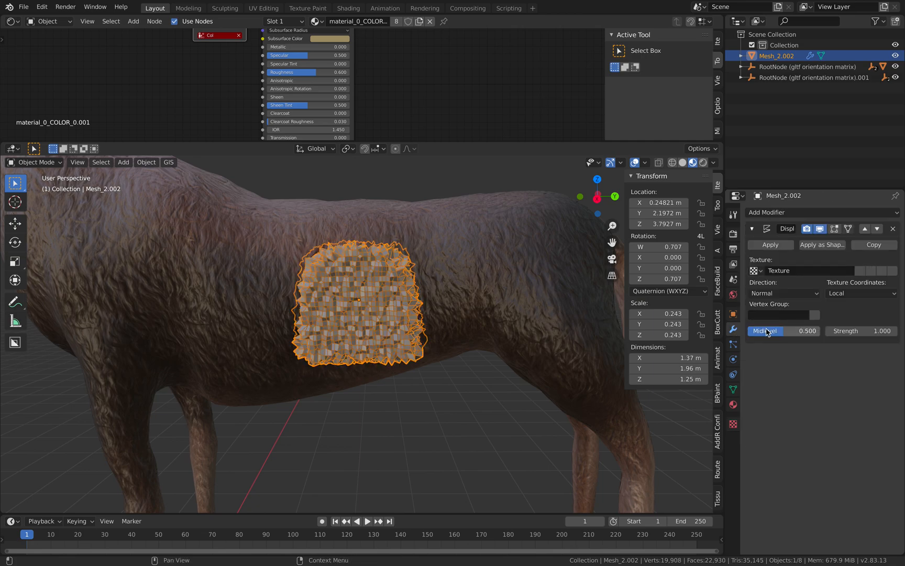
{"action": "left_click_drag", "start_coordinate": [864, 331], "coordinate": [833, 331]}
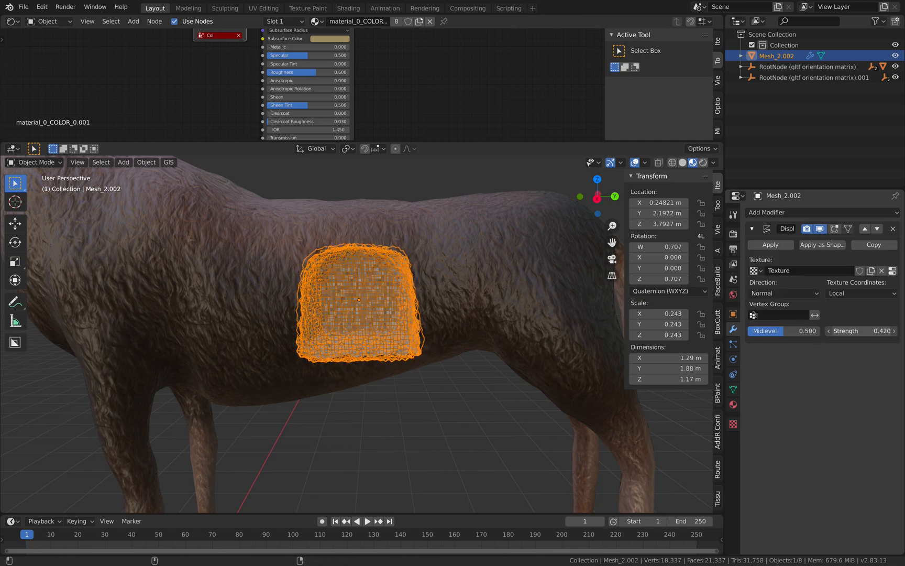
Step: Hide the displaced hull Mesh_2.002 and examine the roughened cavity in the deer's flank
{"action": "left_click", "coordinate": [896, 56]}
{"action": "middle_click_drag", "start_coordinate": [422, 388], "coordinate": [335, 359]}
{"action": "middle_click_drag", "start_coordinate": [325, 319], "coordinate": [335, 321]}
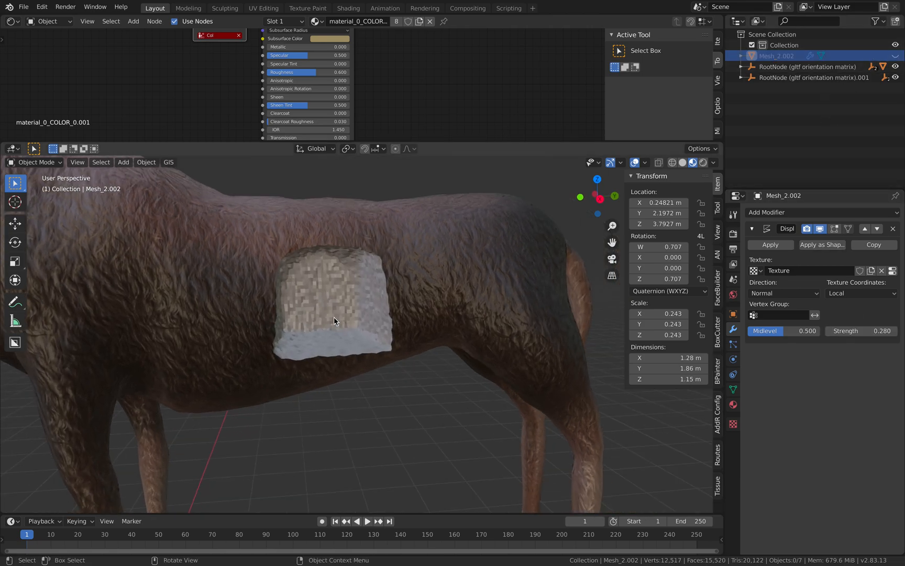
Step: Apply smooth shading to the hull Mesh_2.002 and hide it again to expose the cavity
{"action": "left_click", "coordinate": [896, 56]}
{"action": "left_click", "coordinate": [788, 56]}
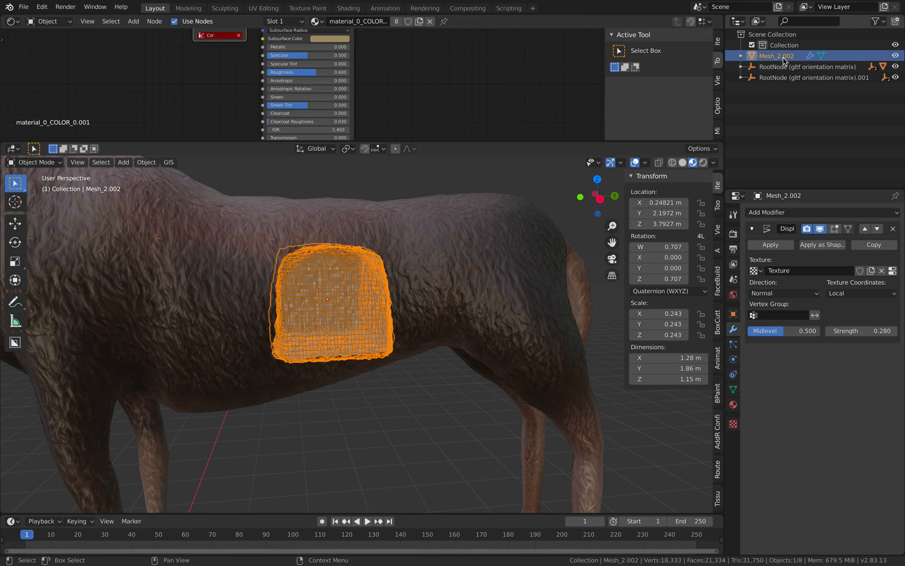
{"action": "right_click", "coordinate": [374, 335]}
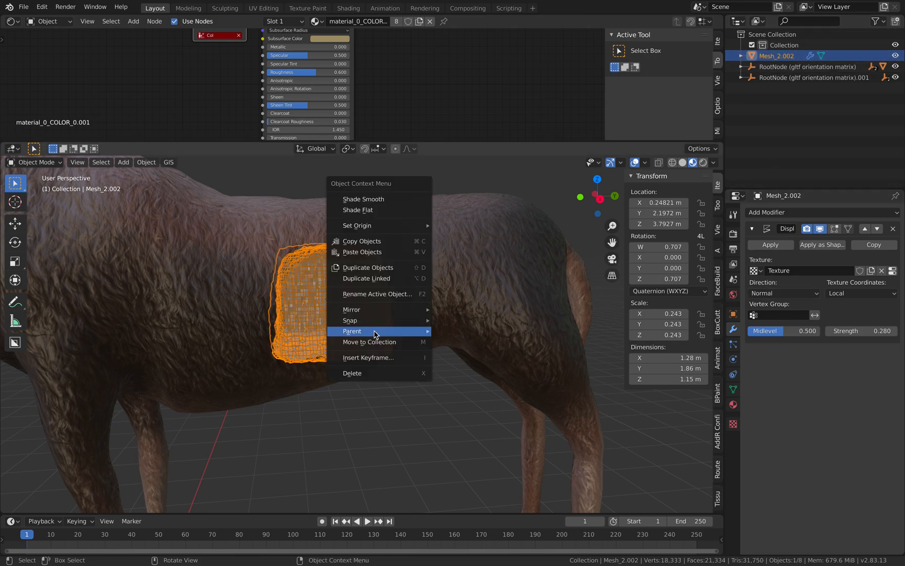
{"action": "left_click", "coordinate": [373, 199]}
{"action": "key", "text": "h"}
{"action": "middle_click_drag", "start_coordinate": [456, 396], "coordinate": [346, 347]}
{"action": "scroll", "coordinate": [338, 332], "scroll_direction": "down", "scroll_amount": 6}
{"action": "middle_click_drag", "start_coordinate": [360, 305], "coordinate": [298, 321]}
{"action": "scroll", "coordinate": [338, 325], "scroll_direction": "down", "scroll_amount": 2}
{"action": "scroll", "coordinate": [348, 331], "scroll_direction": "up", "scroll_amount": 5}
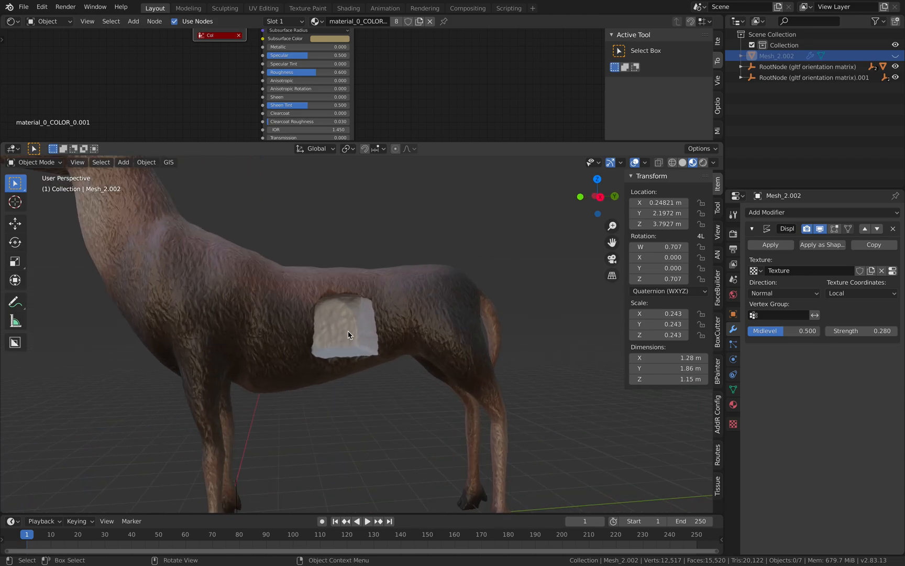
{"action": "scroll", "coordinate": [424, 306], "scroll_direction": "down", "scroll_amount": 5}
{"action": "scroll", "coordinate": [414, 309], "scroll_direction": "up", "scroll_amount": 3}
Step: Switch the viewport to rendered shading and add a point light to the scene
{"action": "left_click", "coordinate": [704, 163]}
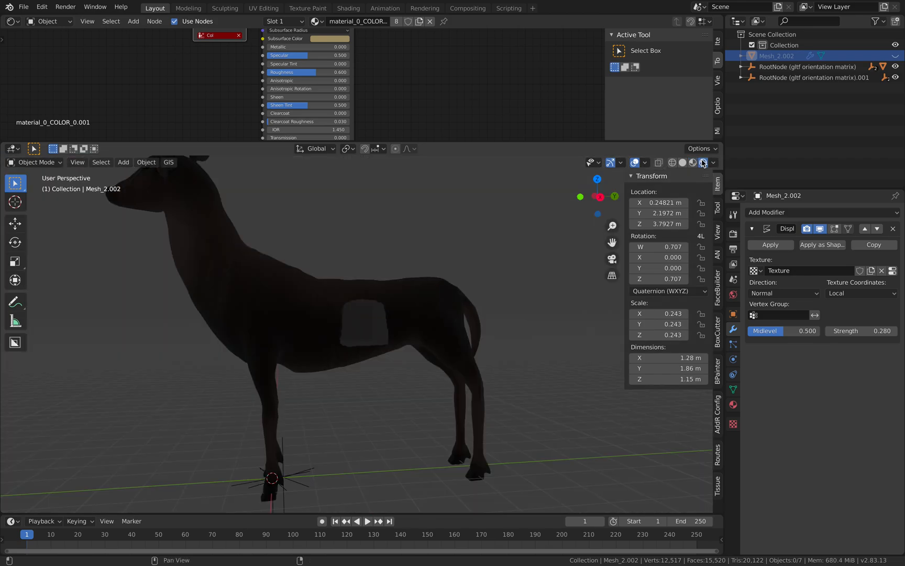
{"action": "scroll", "coordinate": [384, 344], "scroll_direction": "down", "scroll_amount": 3}
{"action": "middle_click_drag", "start_coordinate": [384, 345], "coordinate": [365, 340]}
{"action": "key", "text": "shift+a"}
{"action": "mouse_move", "coordinate": [365, 449]}
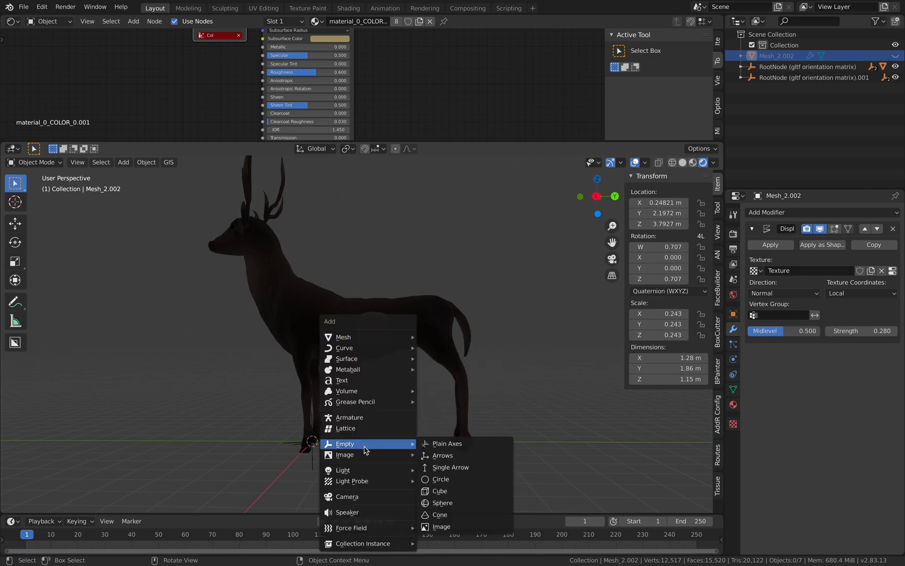
{"action": "mouse_move", "coordinate": [367, 473]}
{"action": "left_click", "coordinate": [432, 470]}
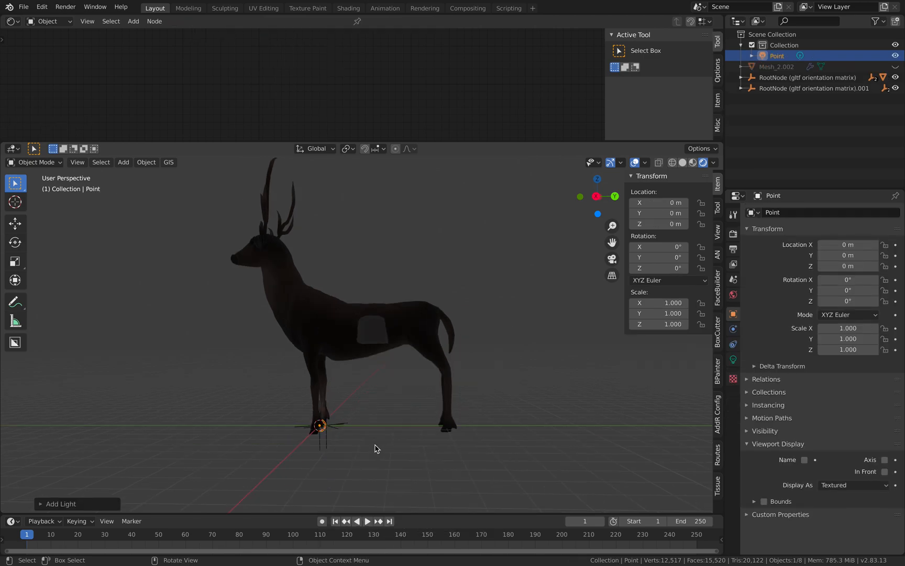
Step: Move the point light into the front side of the flank cavity and place a duplicate on the rear side, about 0.85 m apart
{"action": "key", "text": "g"}
{"action": "left_click", "coordinate": [422, 349]}
{"action": "scroll", "coordinate": [420, 355], "scroll_direction": "up", "scroll_amount": 1}
{"action": "scroll", "coordinate": [419, 354], "scroll_direction": "up", "scroll_amount": 3}
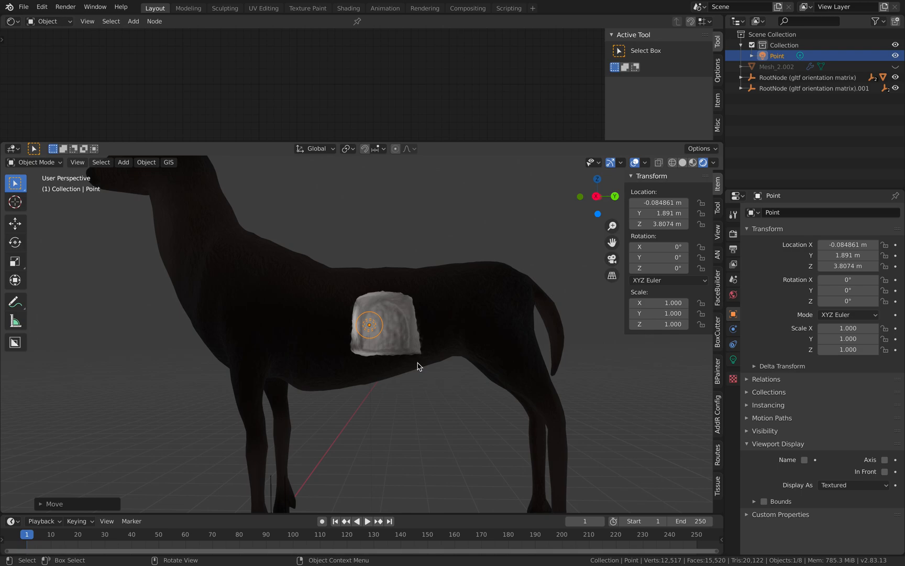
{"action": "key", "text": "shift+d"}
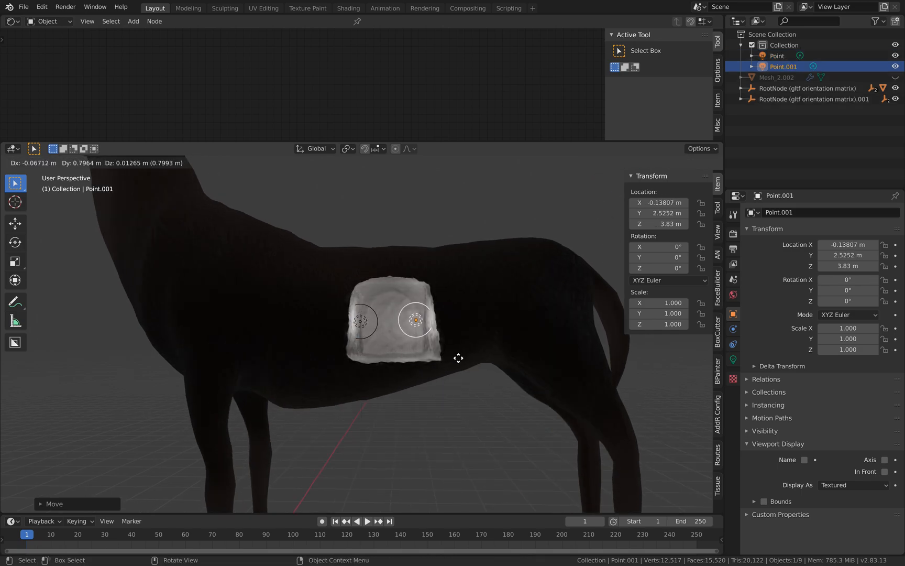
{"action": "left_click", "coordinate": [462, 361]}
Step: Set the colour of the front point light to pinkish red, with hue about 0.99 and saturation about 0.74
{"action": "left_click", "coordinate": [362, 322]}
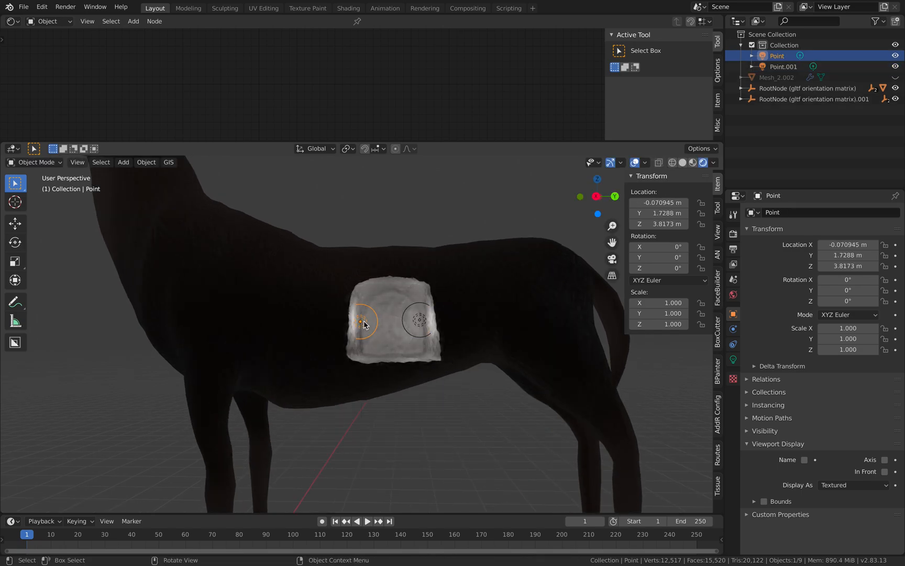
{"action": "left_click", "coordinate": [733, 360]}
{"action": "left_click", "coordinate": [836, 280]}
{"action": "left_click", "coordinate": [875, 170]}
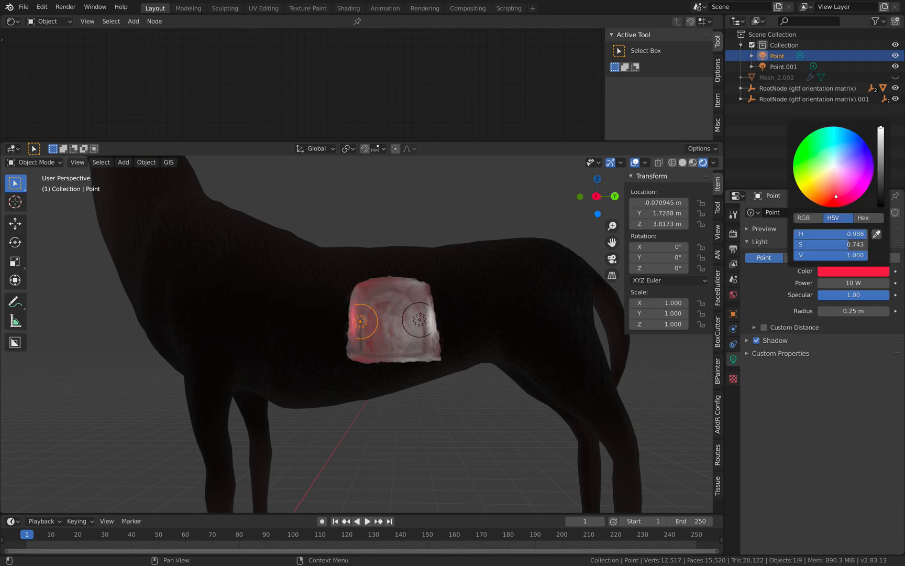
Step: Set the colour of the rear point light, Point.001, to light blue
{"action": "left_click", "coordinate": [423, 321]}
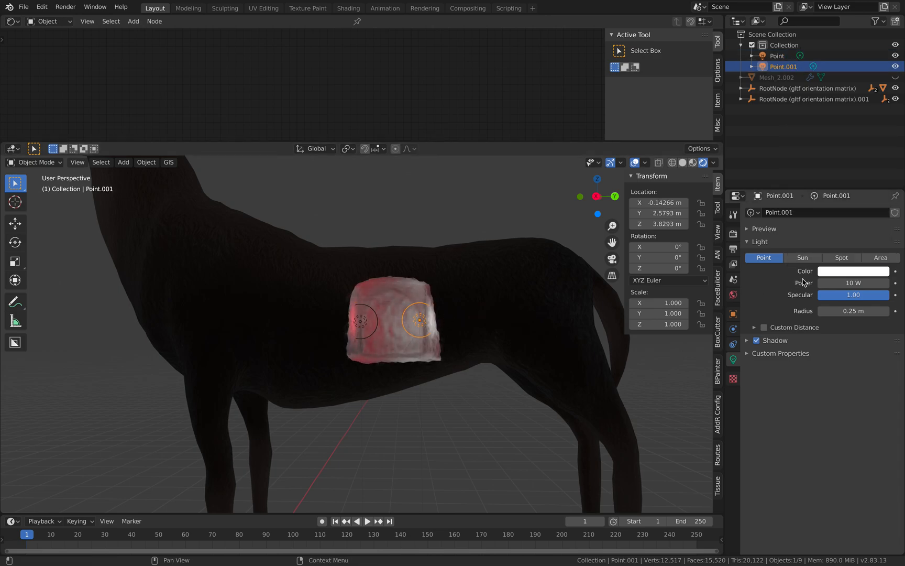
{"action": "left_click", "coordinate": [853, 271]}
{"action": "left_click", "coordinate": [840, 160]}
{"action": "left_click_drag", "start_coordinate": [840, 160], "coordinate": [845, 153]}
Step: Select the deer mesh and duplicate it about 8.26 m along the X axis
{"action": "left_click_drag", "start_coordinate": [541, 291], "coordinate": [490, 346]}
{"action": "scroll", "coordinate": [443, 386], "scroll_direction": "down", "scroll_amount": 3}
{"action": "scroll", "coordinate": [433, 392], "scroll_direction": "down", "scroll_amount": 3}
{"action": "middle_click_drag", "start_coordinate": [421, 381], "coordinate": [392, 390]}
{"action": "scroll", "coordinate": [419, 394], "scroll_direction": "down", "scroll_amount": 3}
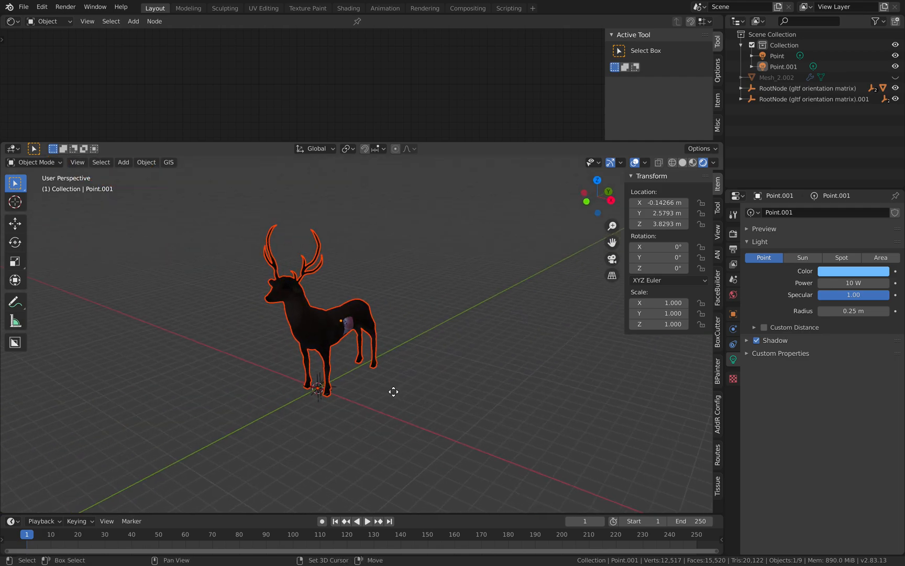
{"action": "key", "text": "shift+d"}
{"action": "key", "text": "x"}
{"action": "left_click", "coordinate": [501, 446]}
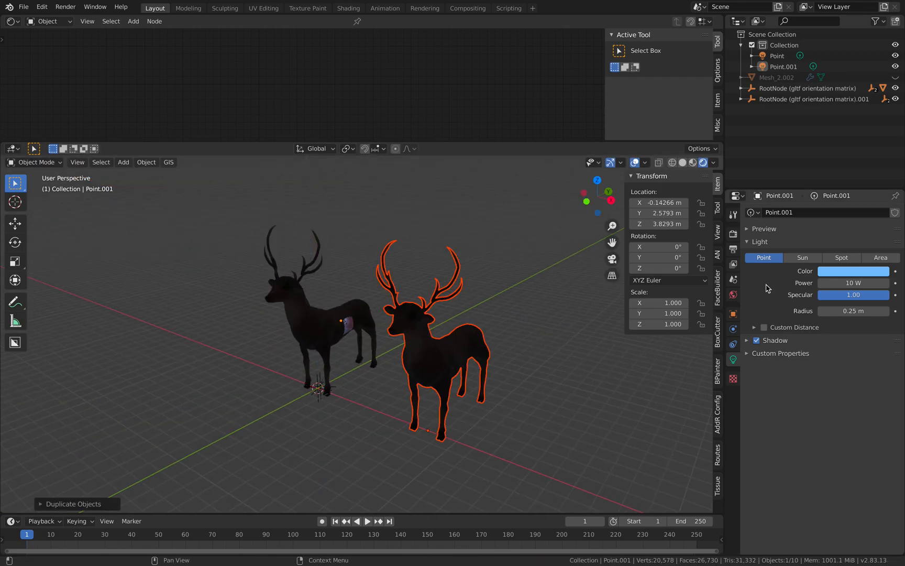
Step: Save the file and remove the Boolean modifier from the duplicated deer
{"action": "left_click", "coordinate": [733, 314]}
{"action": "left_click", "coordinate": [733, 280]}
{"action": "key", "text": "ctrl+s"}
{"action": "left_click", "coordinate": [465, 340]}
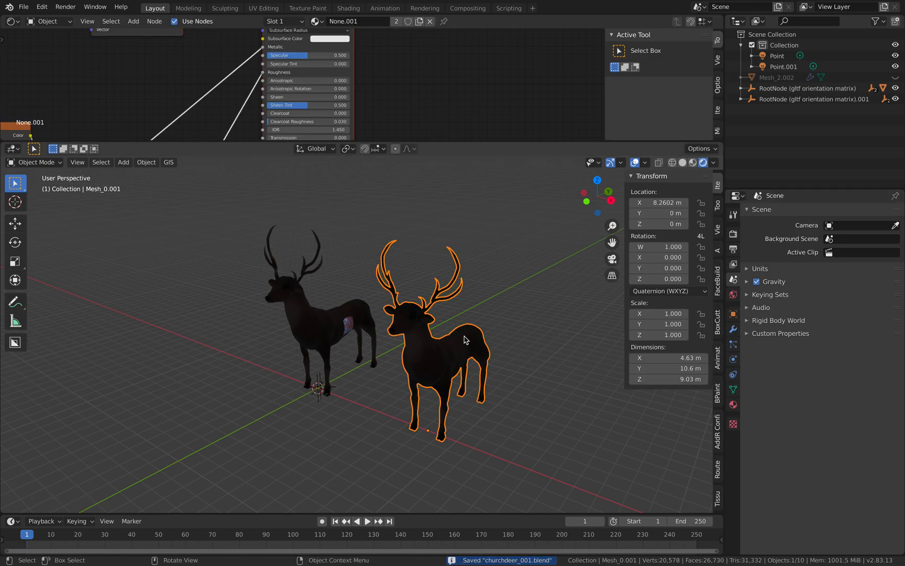
{"action": "left_click", "coordinate": [734, 314]}
{"action": "left_click", "coordinate": [733, 329]}
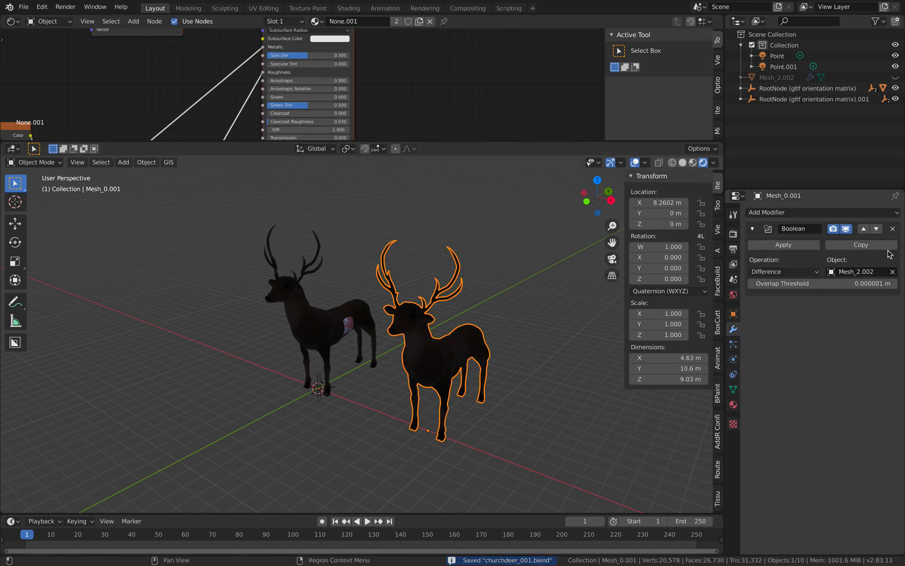
{"action": "left_click", "coordinate": [894, 229]}
Step: Reduce the duplicated deer to a scale of 0.15 and move it beside the large deer's flank
{"action": "key", "text": "s"}
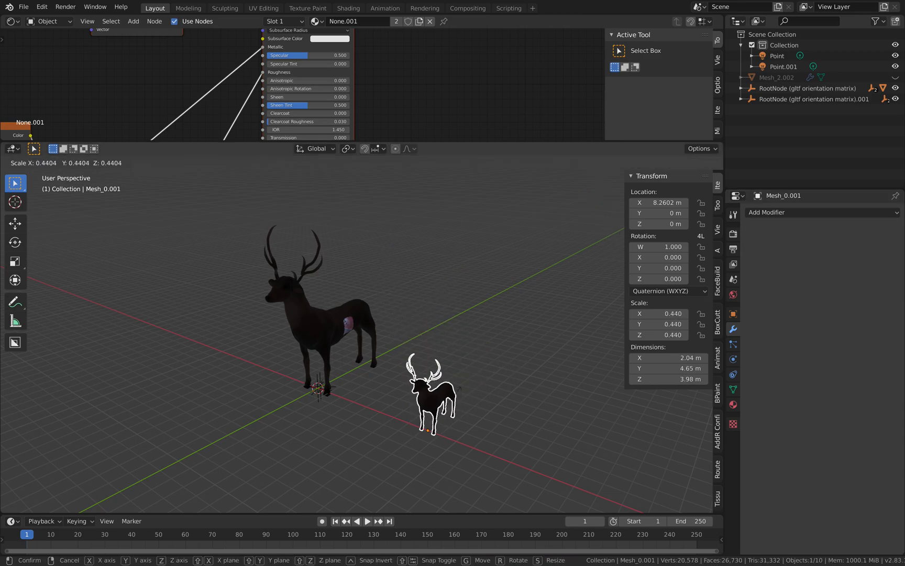
{"action": "left_click", "coordinate": [442, 416]}
{"action": "key", "text": "g"}
{"action": "left_click", "coordinate": [367, 332]}
{"action": "scroll", "coordinate": [394, 360], "scroll_direction": "up", "scroll_amount": 8}
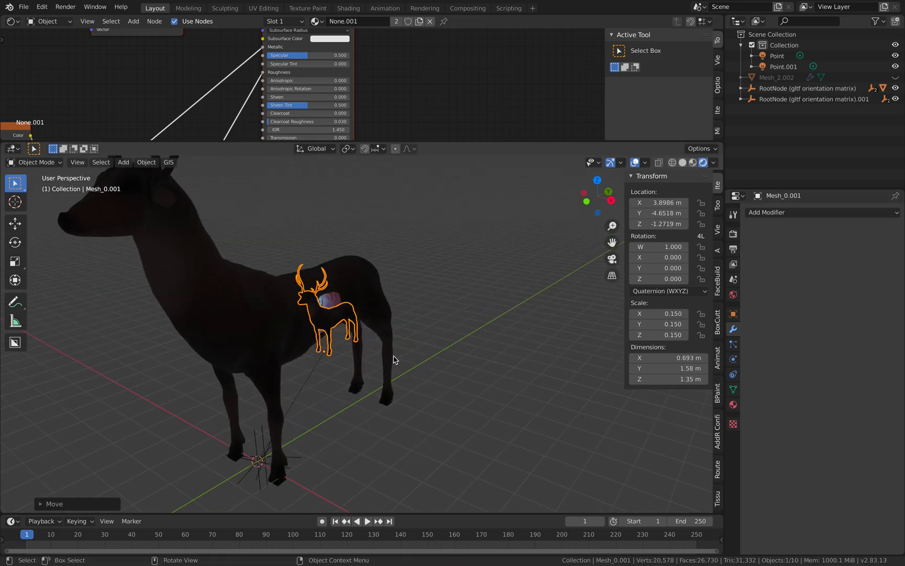
Step: Shrink the duplicated deer further to a scale of 0.04 and bring it close to the cavity
{"action": "key", "text": "s"}
{"action": "left_click", "coordinate": [259, 375]}
{"action": "key", "text": "g"}
{"action": "left_click", "coordinate": [352, 294]}
{"action": "middle_click_drag", "start_coordinate": [352, 294], "coordinate": [299, 379]}
{"action": "scroll", "coordinate": [299, 380], "scroll_direction": "down", "scroll_amount": 3}
{"action": "key", "text": "g"}
{"action": "left_click", "coordinate": [396, 408]}
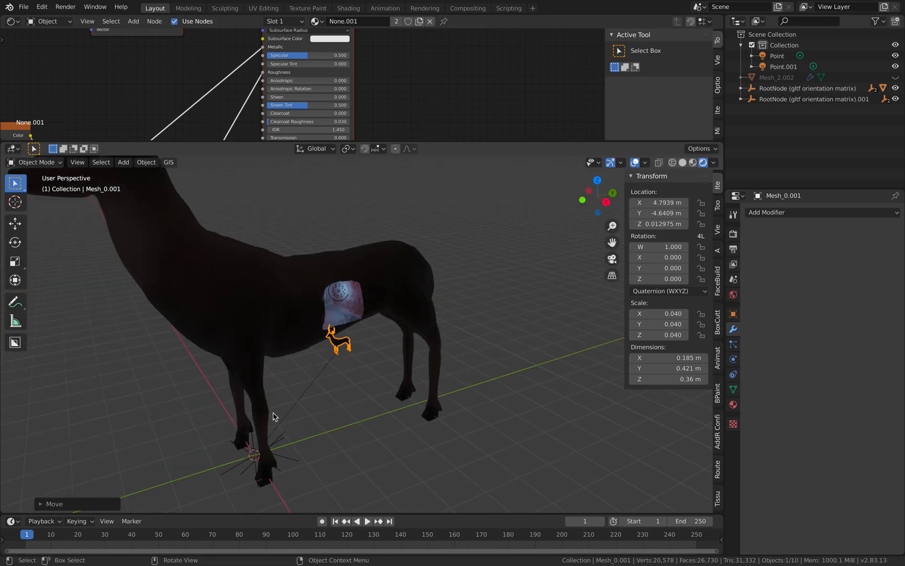
Step: Add the Clear Parent command to the Quick Favorites
{"action": "middle_click_drag", "start_coordinate": [273, 416], "coordinate": [316, 400]}
{"action": "middle_click_drag", "start_coordinate": [302, 448], "coordinate": [370, 378]}
{"action": "middle_click_drag", "start_coordinate": [341, 432], "coordinate": [356, 395]}
{"action": "scroll", "coordinate": [343, 430], "scroll_direction": "up", "scroll_amount": 4}
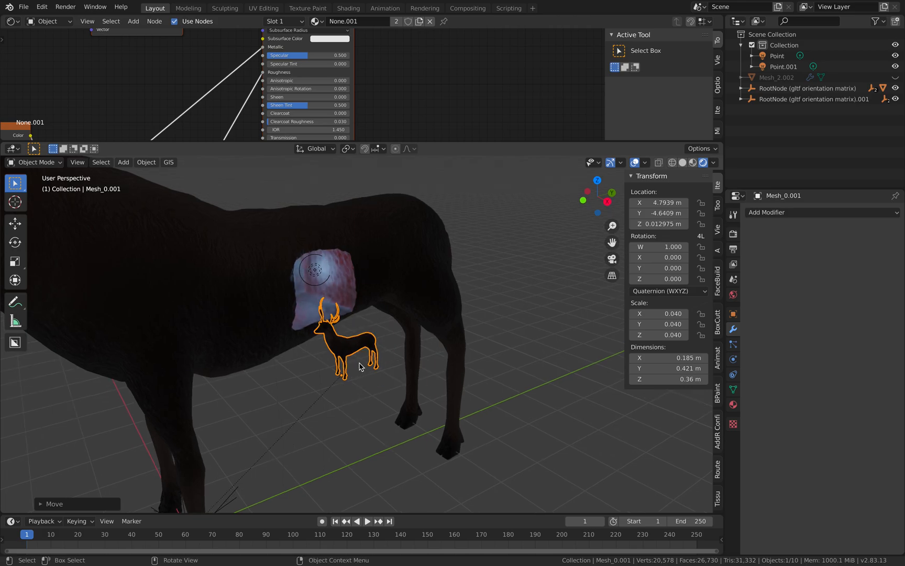
{"action": "middle_click_drag", "start_coordinate": [357, 344], "coordinate": [350, 351]}
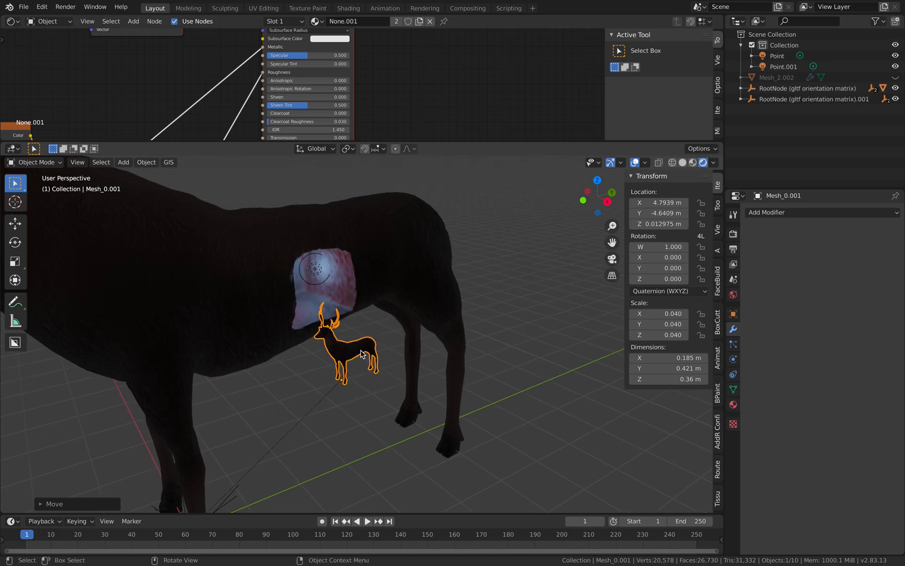
{"action": "right_click", "coordinate": [361, 354]}
{"action": "mouse_move", "coordinate": [371, 483]}
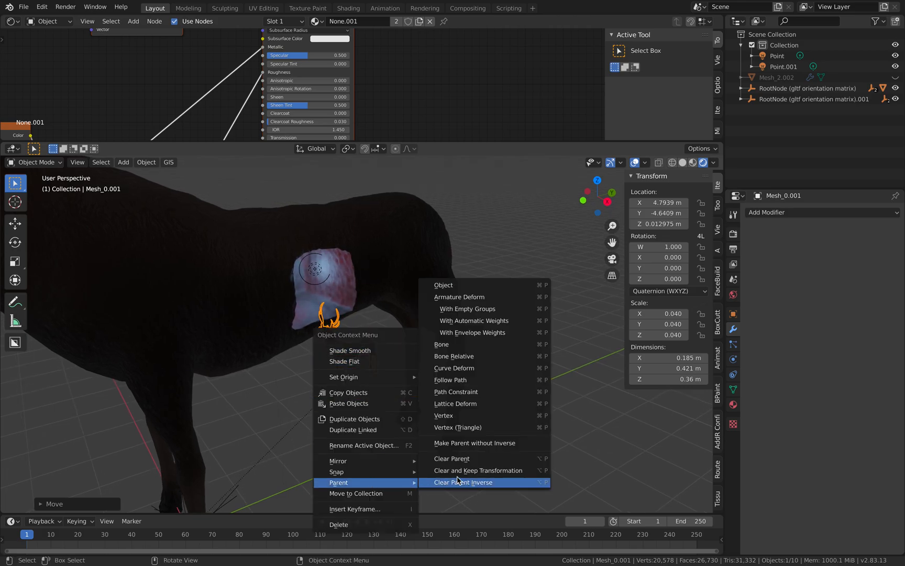
{"action": "right_click", "coordinate": [483, 460]}
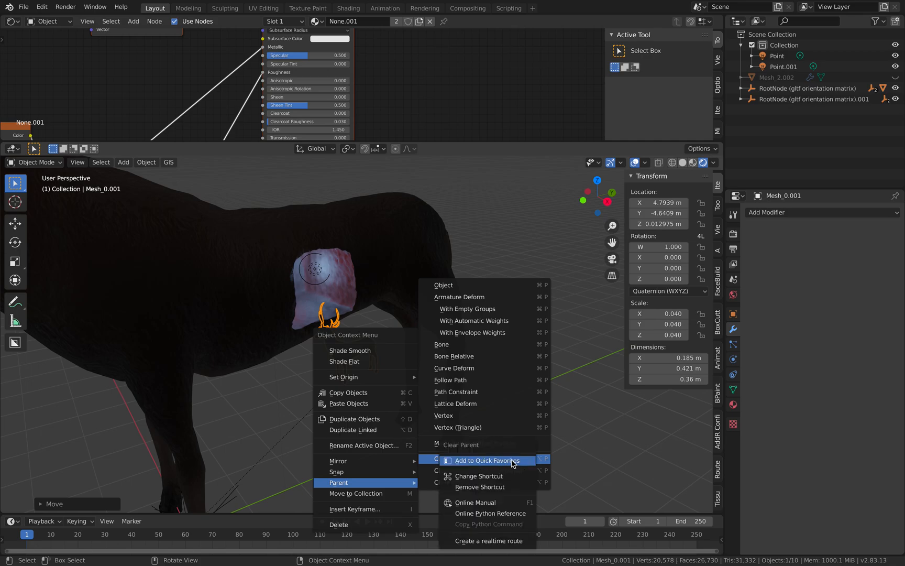
{"action": "left_click", "coordinate": [504, 394]}
{"action": "middle_click_drag", "start_coordinate": [396, 390], "coordinate": [388, 384]}
Step: Clear the small deer's parent while keeping its transformation, using the Quick Favorites
{"action": "left_click", "coordinate": [375, 363]}
{"action": "scroll", "coordinate": [377, 357], "scroll_direction": "up", "scroll_amount": 5}
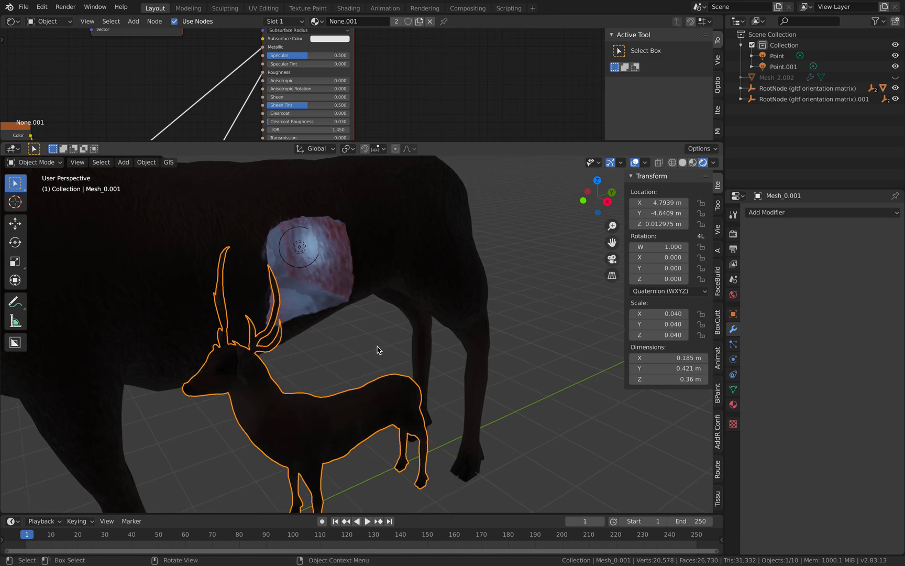
{"action": "key", "text": "q"}
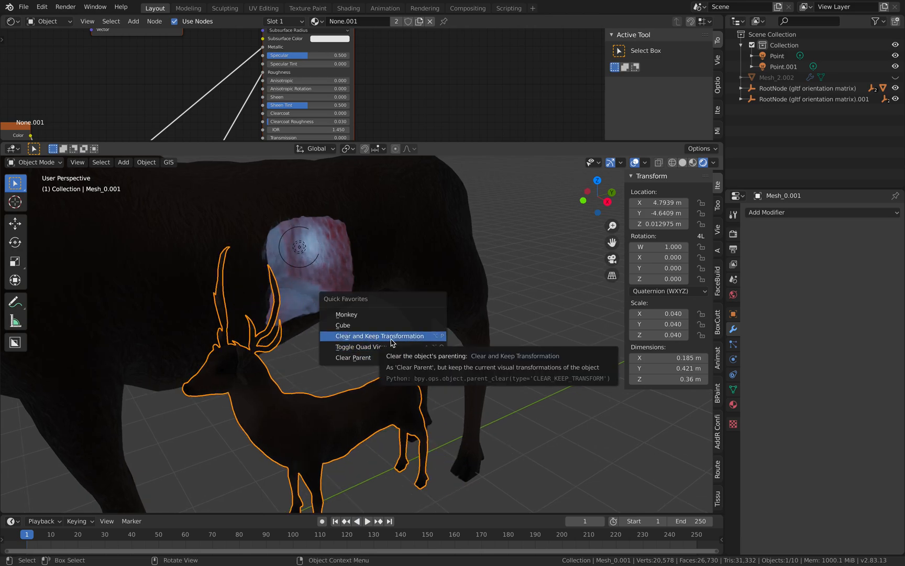
{"action": "left_click", "coordinate": [390, 339]}
Step: Move the small deer to about X 4.61 m, Y -0.05 m, Z 4.93 m, level with the cavity
{"action": "scroll", "coordinate": [362, 356], "scroll_direction": "down", "scroll_amount": 5}
{"action": "key", "text": "g"}
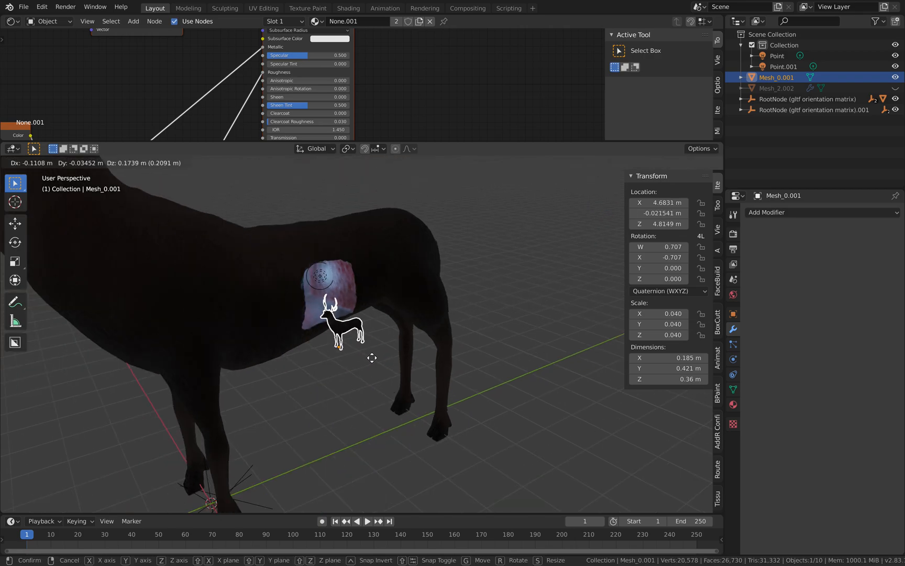
{"action": "left_click", "coordinate": [369, 357]}
{"action": "key", "text": "r"}
{"action": "key", "text": "r"}
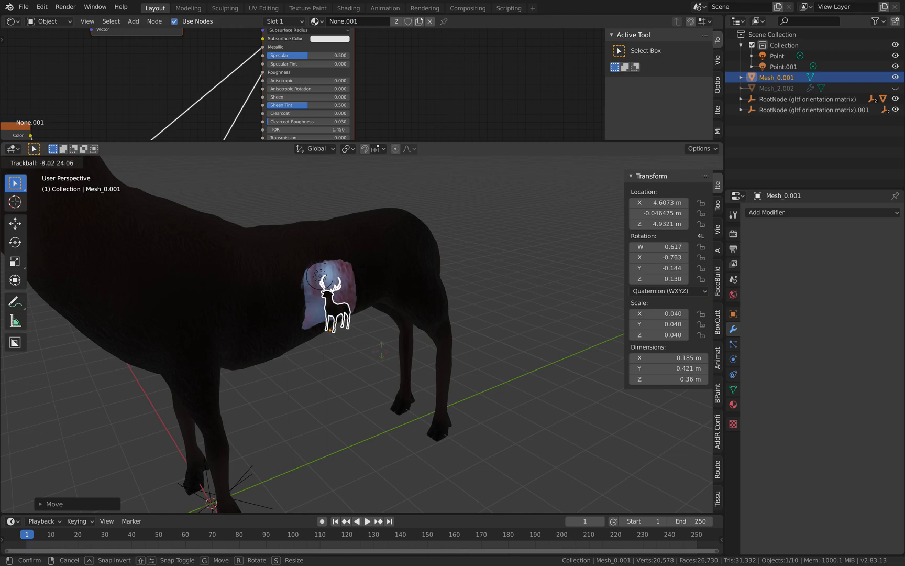
{"action": "right_click", "coordinate": [362, 353]}
Step: Rotate the small deer 90° about the Z axis
{"action": "middle_click_drag", "start_coordinate": [360, 356], "coordinate": [350, 354]}
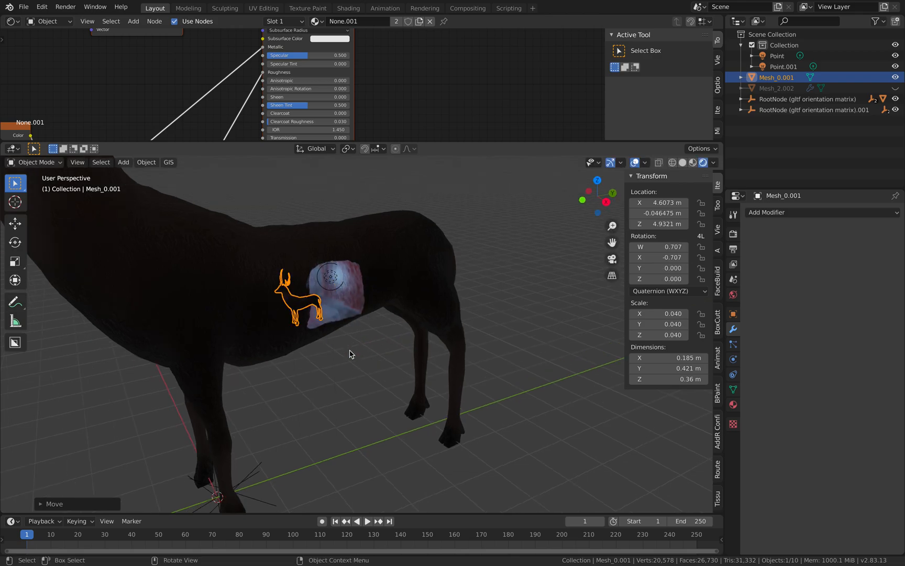
{"action": "type", "text": "rz90"}
{"action": "key", "text": "Return"}
Step: Move the small deer into the flank cavity, positioning it from several view angles
{"action": "middle_click_drag", "start_coordinate": [350, 353], "coordinate": [319, 344]}
{"action": "key", "text": "g"}
{"action": "left_click", "coordinate": [474, 372]}
{"action": "middle_click_drag", "start_coordinate": [473, 372], "coordinate": [329, 307]}
{"action": "key", "text": "g"}
{"action": "left_click", "coordinate": [406, 384]}
{"action": "middle_click_drag", "start_coordinate": [406, 384], "coordinate": [486, 389]}
{"action": "key", "text": "g"}
{"action": "left_click", "coordinate": [321, 392]}
{"action": "middle_click_drag", "start_coordinate": [312, 389], "coordinate": [343, 368]}
Step: Enlarge the small deer to a scale of 0.064 and centre it on the cavity floor between the two lights
{"action": "key", "text": "s"}
{"action": "left_click", "coordinate": [328, 382]}
{"action": "key", "text": "g"}
{"action": "left_click", "coordinate": [375, 368]}
{"action": "scroll", "coordinate": [377, 363], "scroll_direction": "up", "scroll_amount": 4}
{"action": "key", "text": "g"}
{"action": "left_click", "coordinate": [403, 398]}
{"action": "key", "text": "g"}
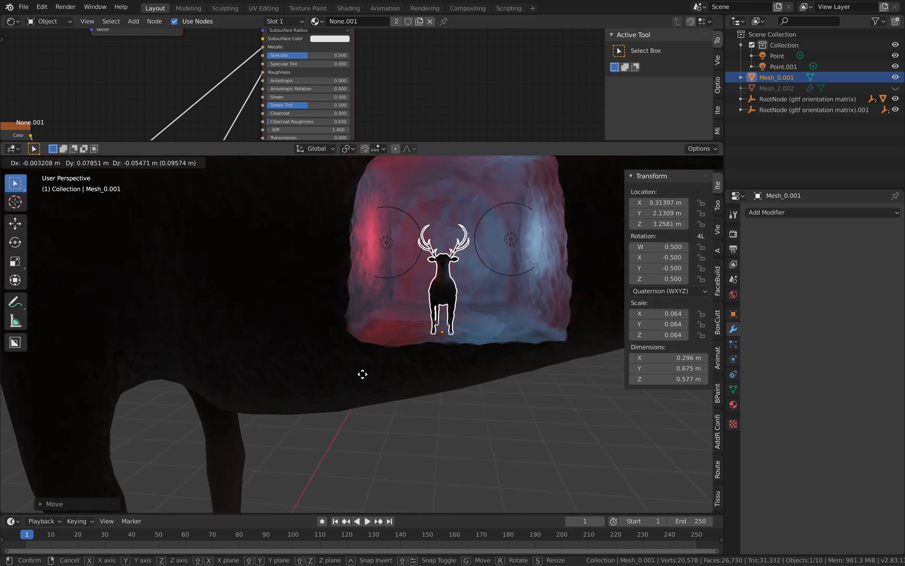
{"action": "left_click", "coordinate": [472, 404]}
Step: Reduce the small deer to a scale of 0.055 and settle it at about X 0.30 m, Y 2.19 m, Z 3.27 m
{"action": "key", "text": "s"}
{"action": "left_click", "coordinate": [457, 390]}
{"action": "key", "text": "g"}
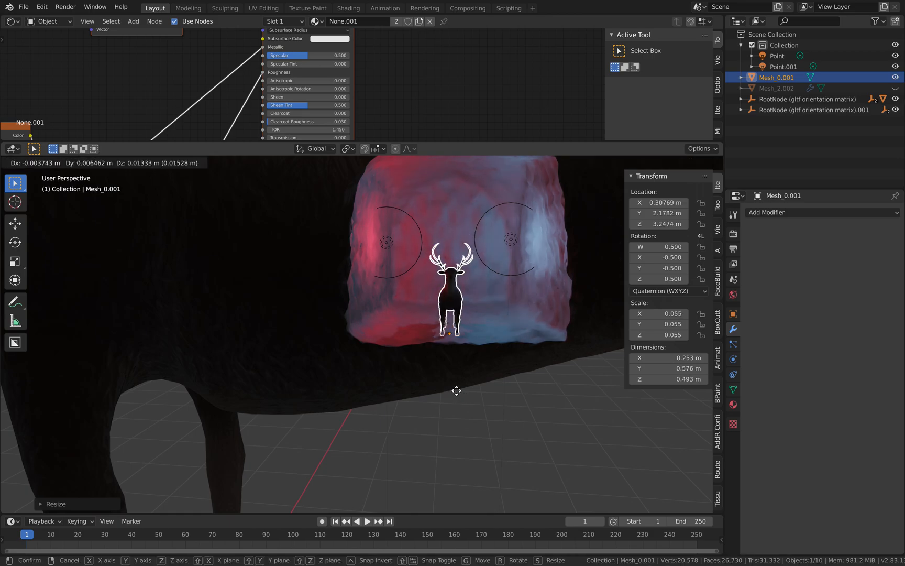
{"action": "left_click", "coordinate": [457, 387]}
{"action": "scroll", "coordinate": [458, 393], "scroll_direction": "down", "scroll_amount": 5}
Step: Deselect all objects, save the scene and save a new version as churchdeer_002.blend
{"action": "key", "text": "a"}
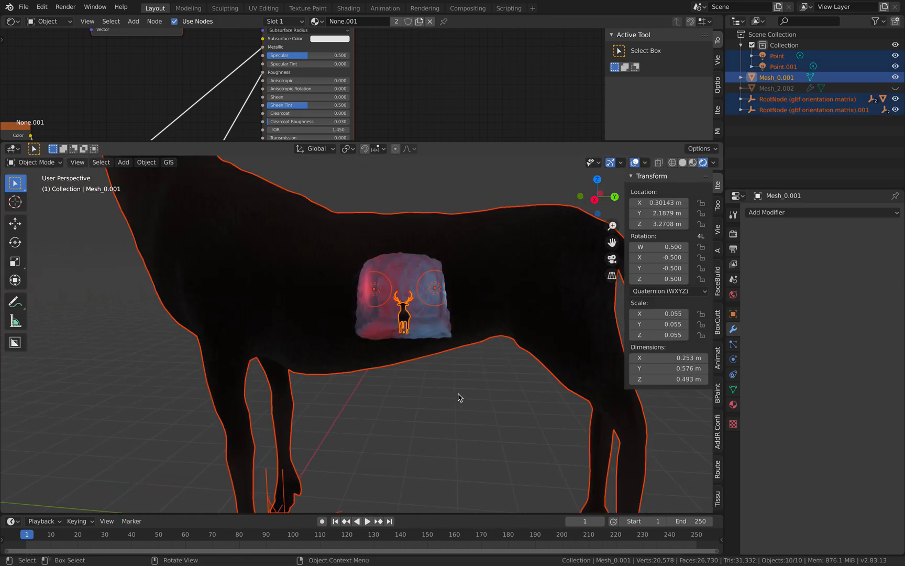
{"action": "middle_click_drag", "start_coordinate": [458, 394], "coordinate": [469, 392]}
{"action": "left_click", "coordinate": [469, 391]}
{"action": "scroll", "coordinate": [455, 394], "scroll_direction": "down", "scroll_amount": 3}
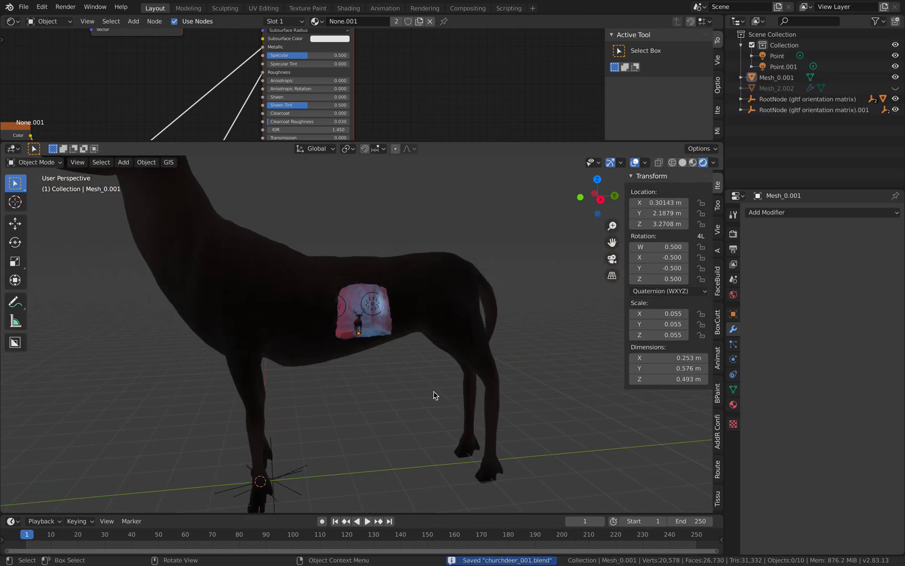
{"action": "left_click", "coordinate": [24, 7]}
{"action": "left_click", "coordinate": [52, 89]}
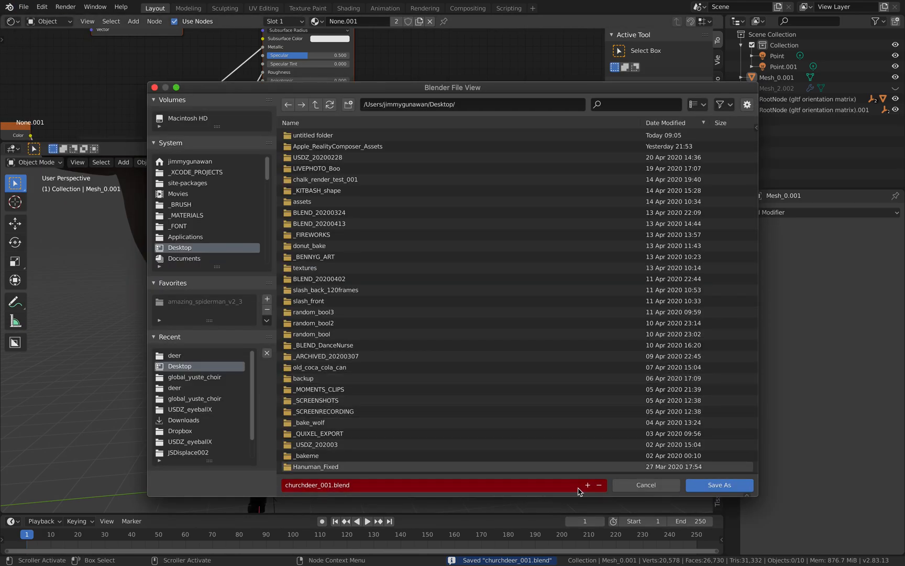
{"action": "left_click", "coordinate": [719, 485]}
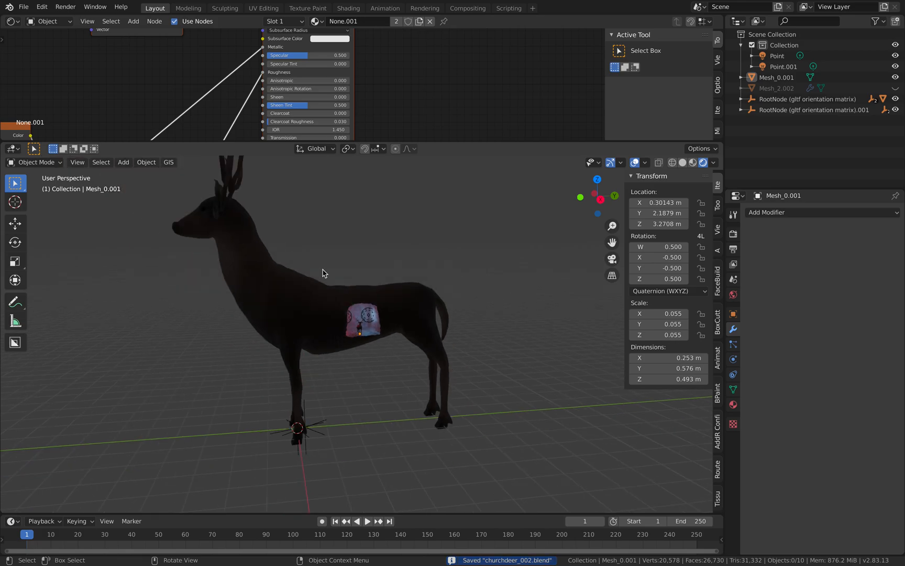
Step: Append the object Mesh_0.001 from churchdeer_001.blend on the Desktop
{"action": "left_click", "coordinate": [24, 8]}
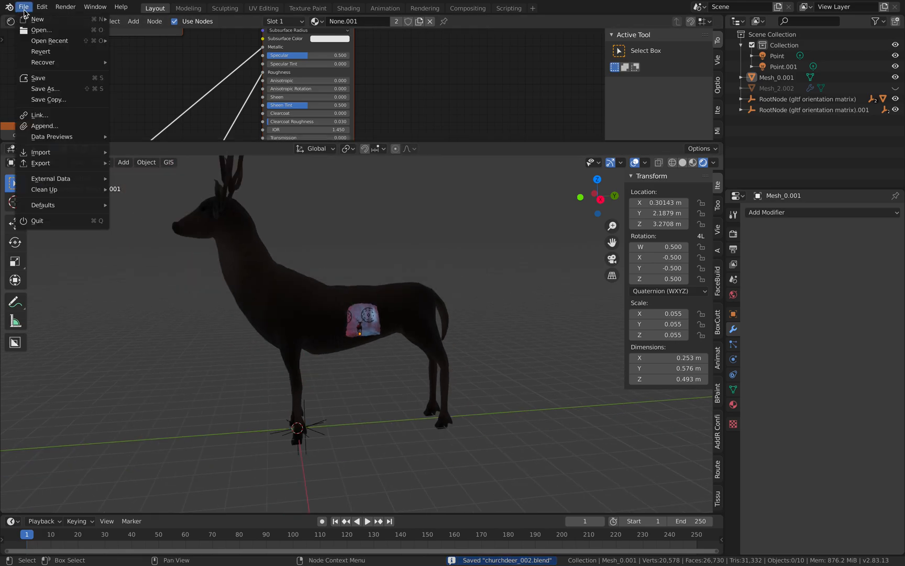
{"action": "left_click", "coordinate": [61, 127]}
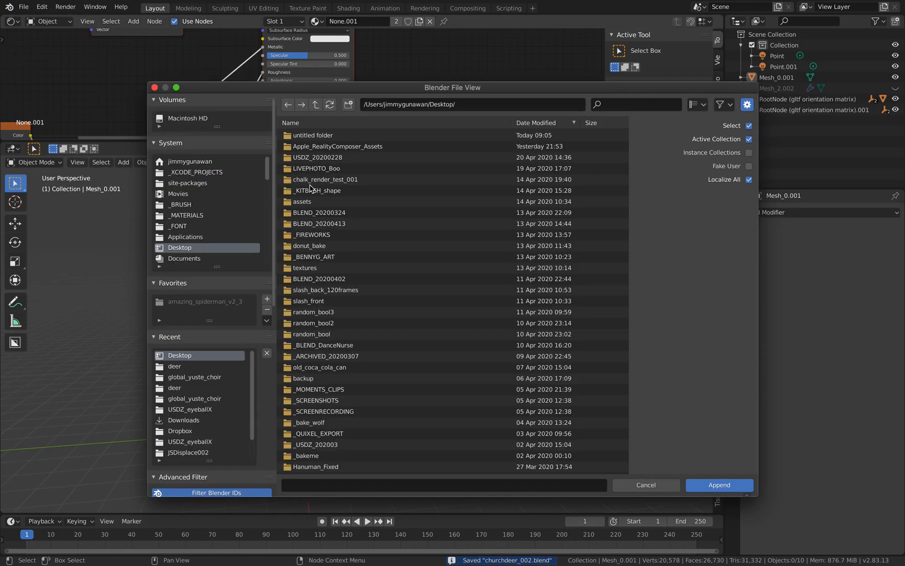
{"action": "left_click", "coordinate": [540, 123]}
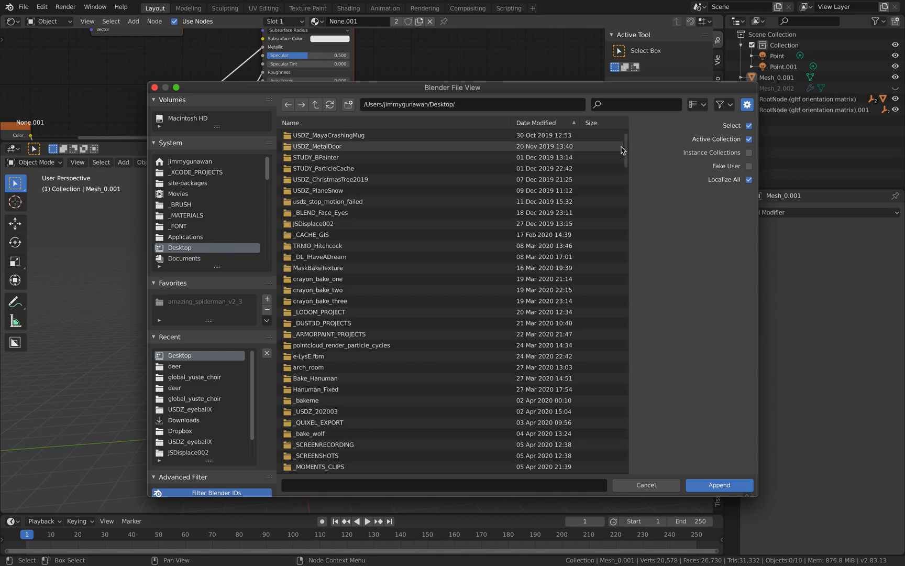
{"action": "scroll", "coordinate": [628, 227], "scroll_direction": "down", "scroll_amount": 5}
{"action": "left_click_drag", "start_coordinate": [628, 226], "coordinate": [652, 482]}
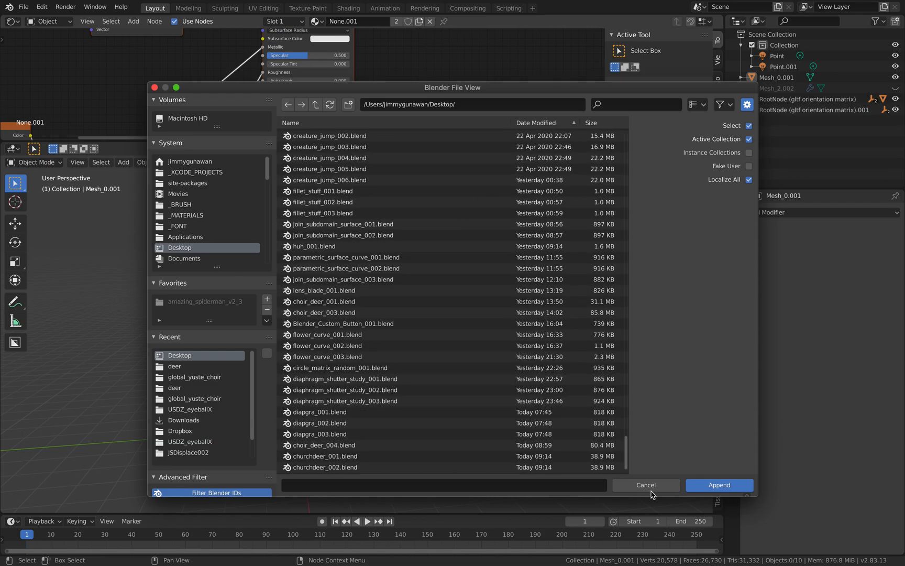
{"action": "double_click", "coordinate": [366, 456]}
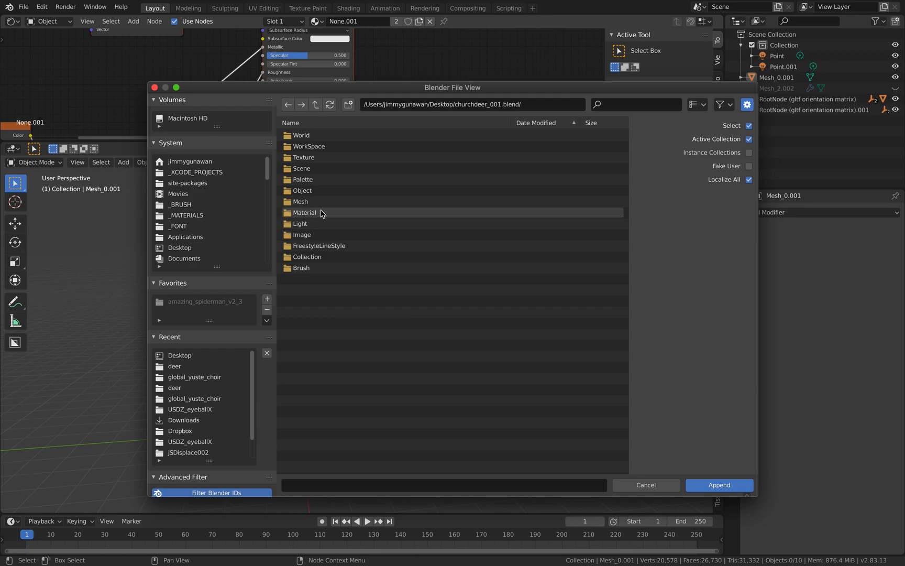
{"action": "double_click", "coordinate": [324, 191]}
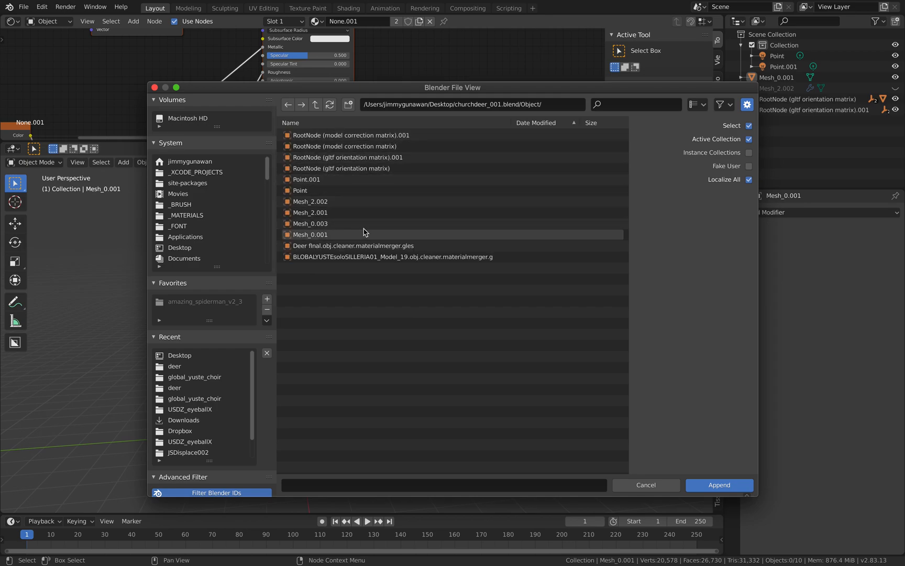
{"action": "left_click", "coordinate": [365, 213]}
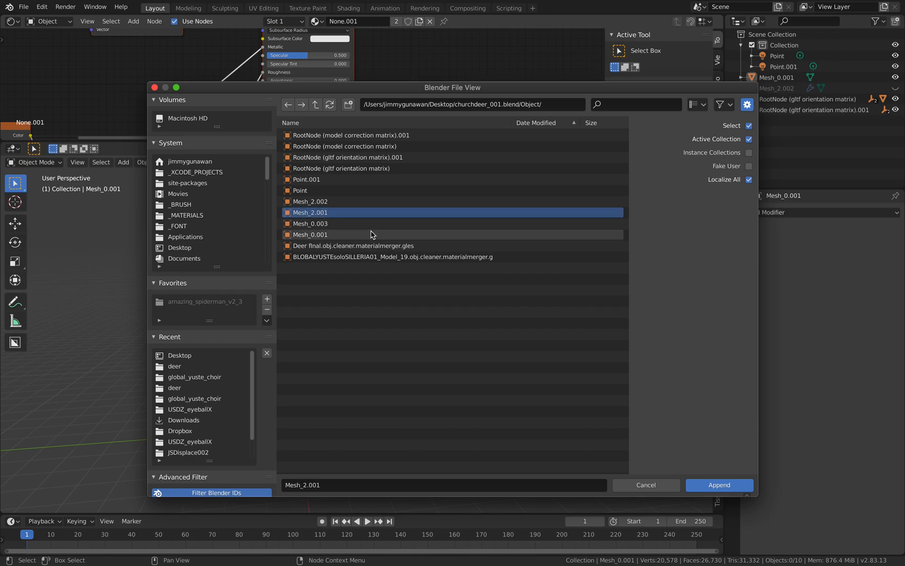
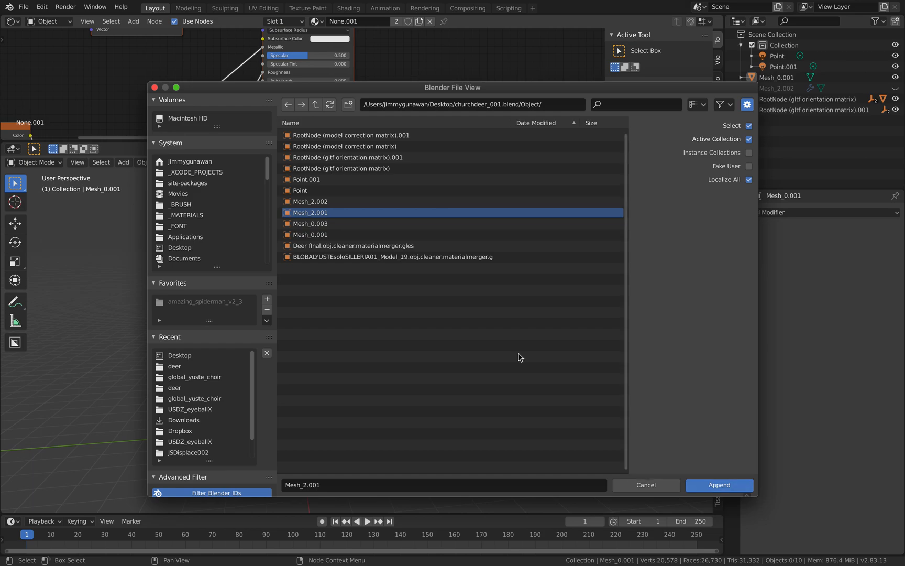
{"action": "left_click", "coordinate": [362, 235]}
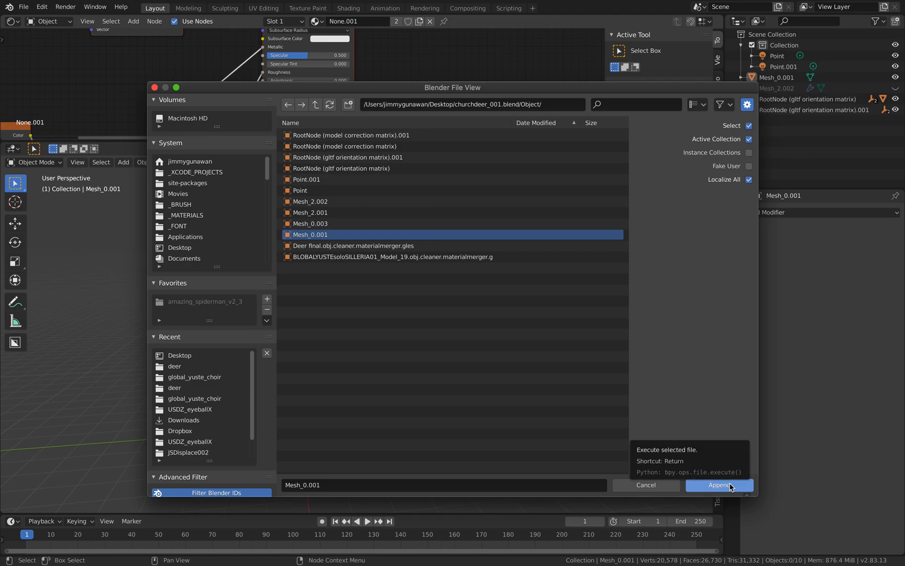
{"action": "left_click", "coordinate": [732, 485]}
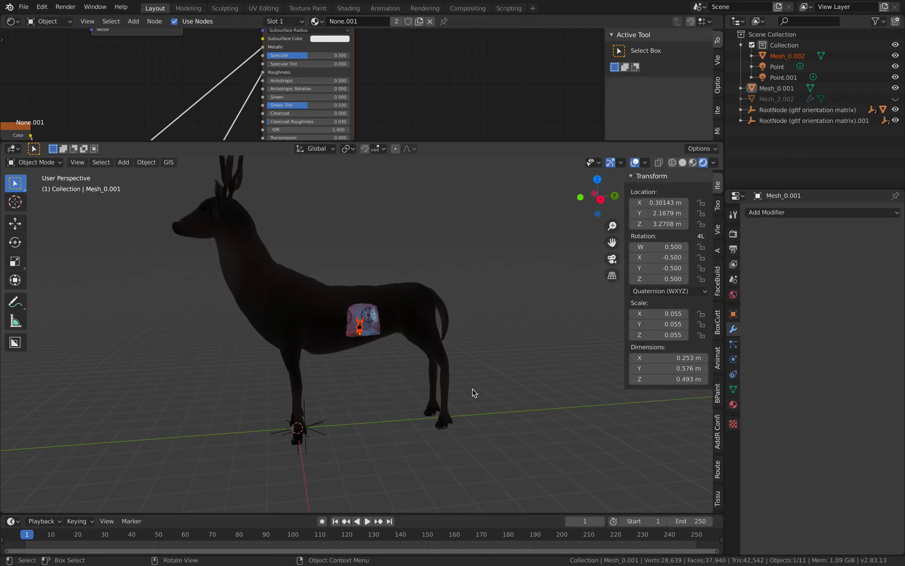
Step: Move the appended small deer out of the flank cavity to beyond the large deer's rump and delete it
{"action": "scroll", "coordinate": [422, 372], "scroll_direction": "down", "scroll_amount": 1}
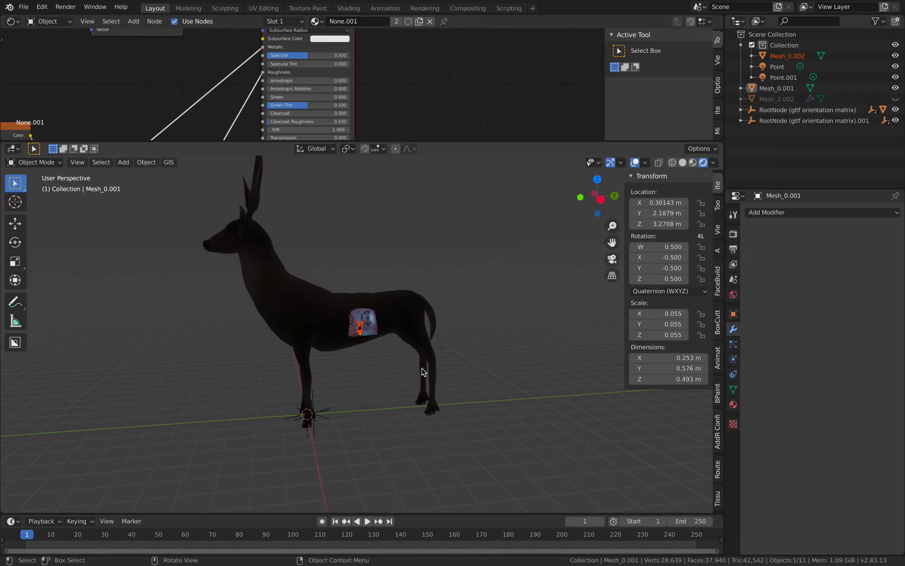
{"action": "left_click", "coordinate": [785, 56]}
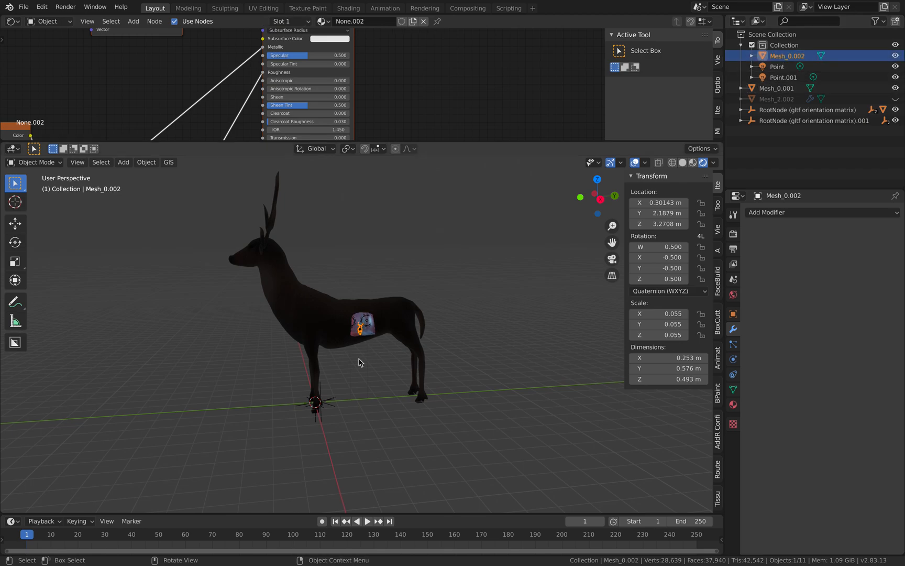
{"action": "middle_click_drag", "start_coordinate": [360, 361], "coordinate": [361, 377]}
{"action": "key", "text": "g"}
{"action": "left_click", "coordinate": [428, 347]}
{"action": "scroll", "coordinate": [461, 335], "scroll_direction": "up", "scroll_amount": 4}
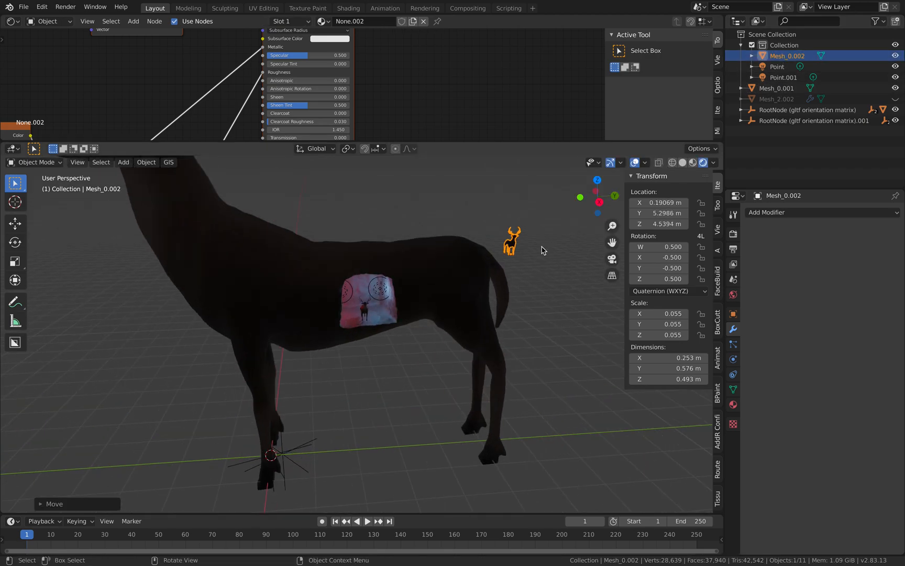
{"action": "key", "text": "Delete"}
{"action": "scroll", "coordinate": [529, 245], "scroll_direction": "up", "scroll_amount": 1}
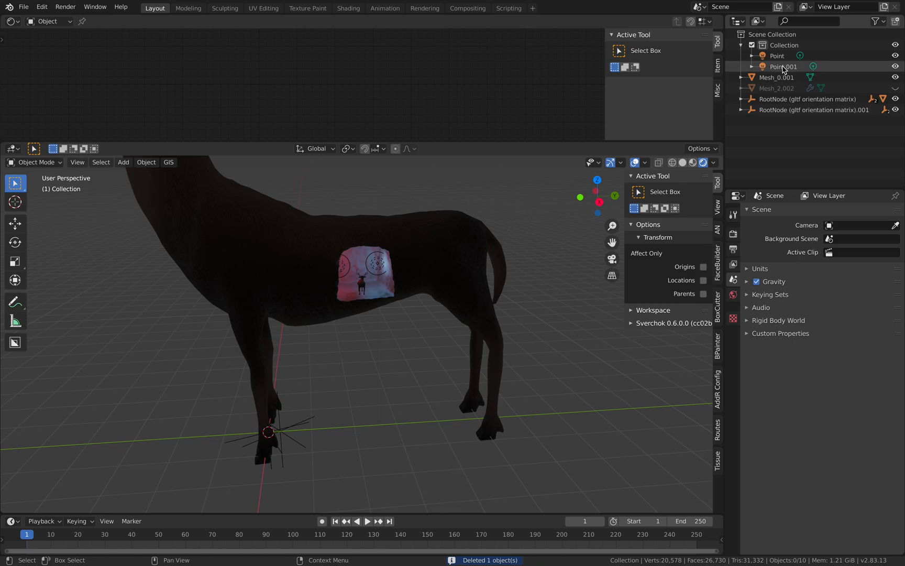
Step: Unhide all hidden objects and select the church mesh that surrounds the deer
{"action": "scroll", "coordinate": [390, 325], "scroll_direction": "down", "scroll_amount": 2}
{"action": "mouse_move", "coordinate": [369, 313]}
{"action": "middle_mouse_down"}
{"action": "mouse_move", "coordinate": [370, 300]}
{"action": "mouse_move", "coordinate": [376, 308]}
{"action": "middle_mouse_up"}
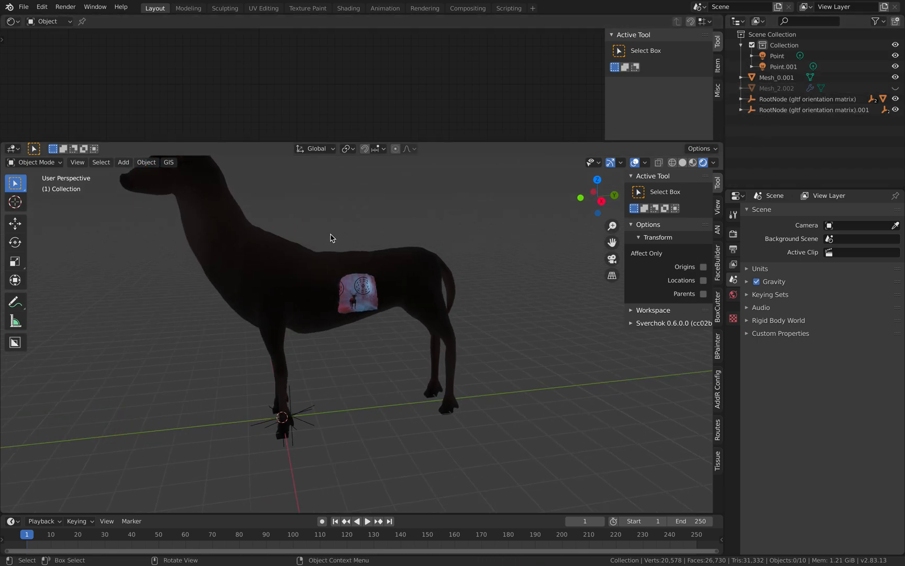
{"action": "key", "text": "alt+h"}
{"action": "middle_click_drag", "start_coordinate": [357, 285], "coordinate": [439, 324]}
{"action": "scroll", "coordinate": [393, 293], "scroll_direction": "down", "scroll_amount": 8}
{"action": "left_click", "coordinate": [399, 272]}
{"action": "scroll", "coordinate": [404, 283], "scroll_direction": "up", "scroll_amount": 2}
{"action": "scroll", "coordinate": [418, 315], "scroll_direction": "up", "scroll_amount": 2}
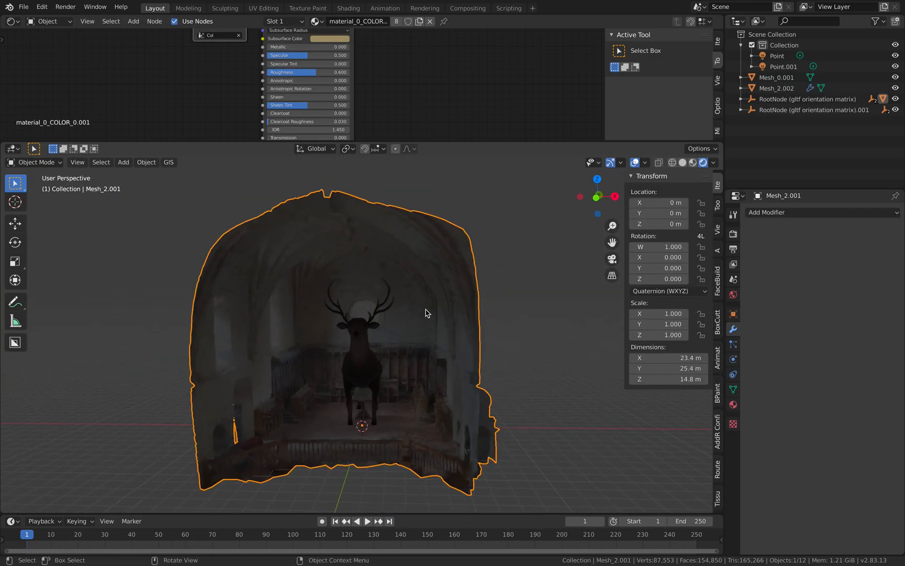
{"action": "middle_click_drag", "start_coordinate": [498, 334], "coordinate": [511, 332]}
Step: Set the world background strength to 0.2
{"action": "left_click", "coordinate": [734, 295]}
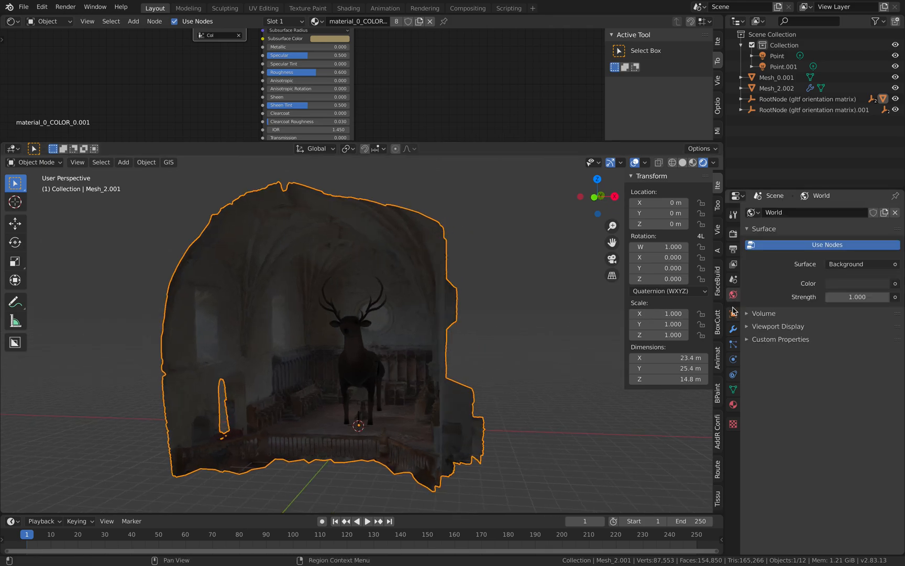
{"action": "left_click", "coordinate": [733, 314]}
{"action": "left_click", "coordinate": [734, 296]}
{"action": "mouse_move", "coordinate": [858, 297]}
{"action": "left_mouse_down"}
{"action": "mouse_move", "coordinate": [810, 298]}
{"action": "mouse_move", "coordinate": [869, 297]}
{"action": "mouse_move", "coordinate": [838, 297]}
{"action": "mouse_move", "coordinate": [862, 303]}
{"action": "left_mouse_up"}
Step: Set the world background colour to a dark navy blue of about H 0.651, S 0.492, V 0.303
{"action": "left_click", "coordinate": [860, 283]}
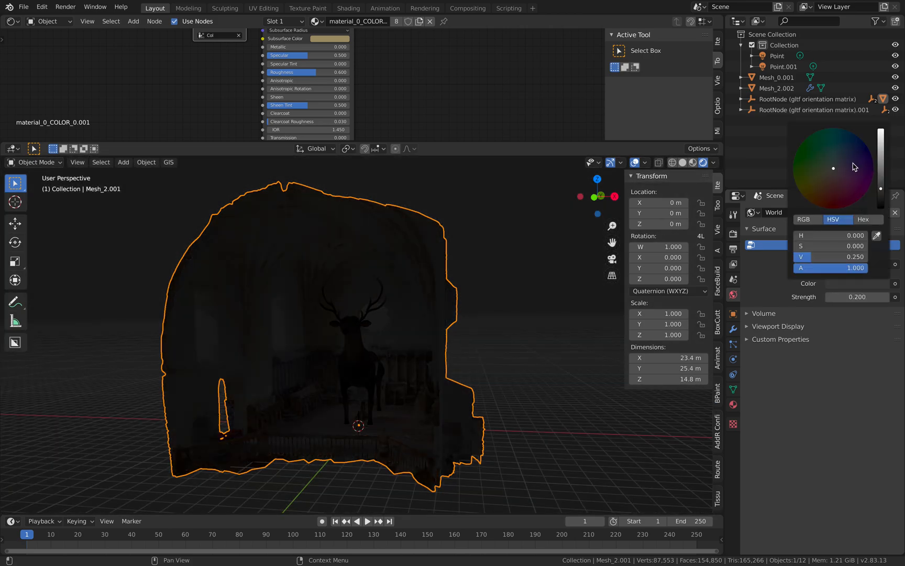
{"action": "left_click", "coordinate": [842, 162]}
{"action": "left_click", "coordinate": [879, 151]}
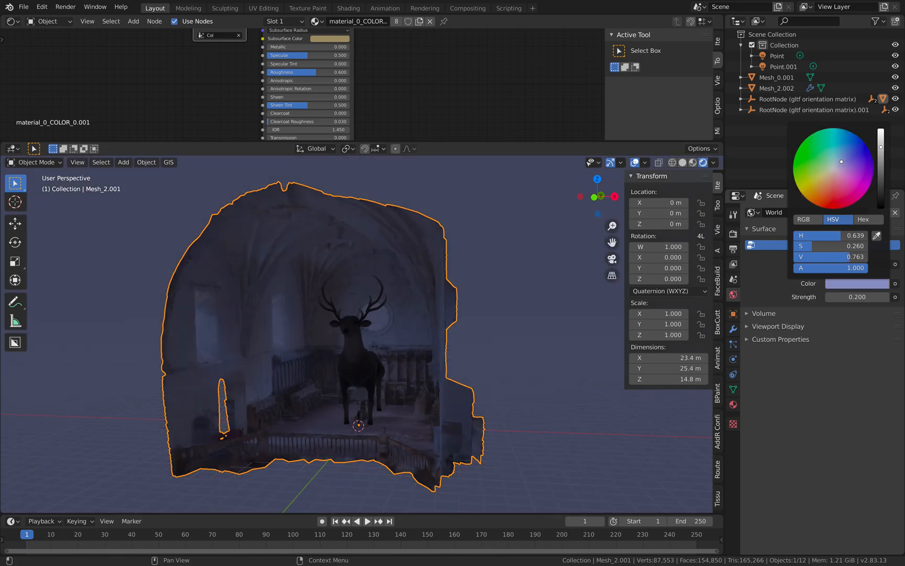
{"action": "left_click", "coordinate": [878, 179]}
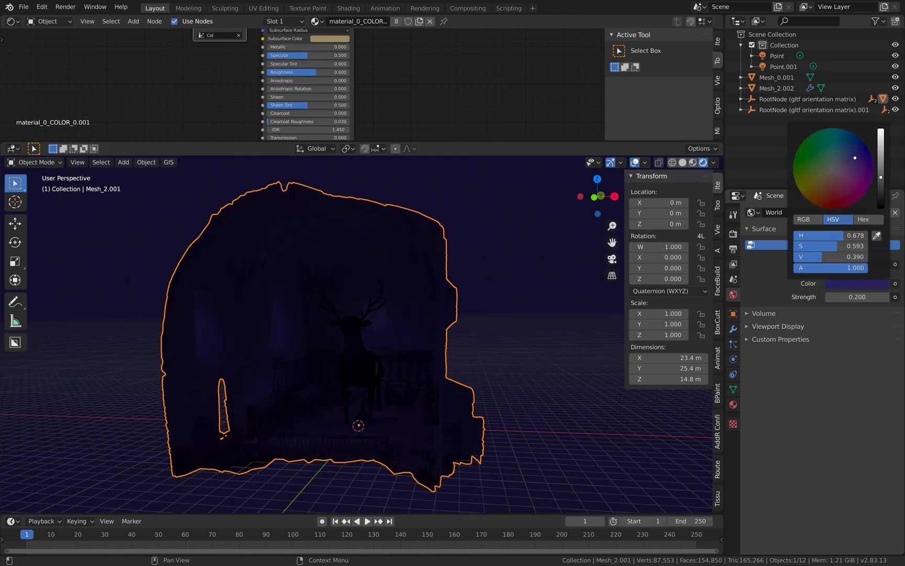
{"action": "left_click", "coordinate": [879, 191]}
{"action": "left_click_drag", "start_coordinate": [855, 158], "coordinate": [847, 164]}
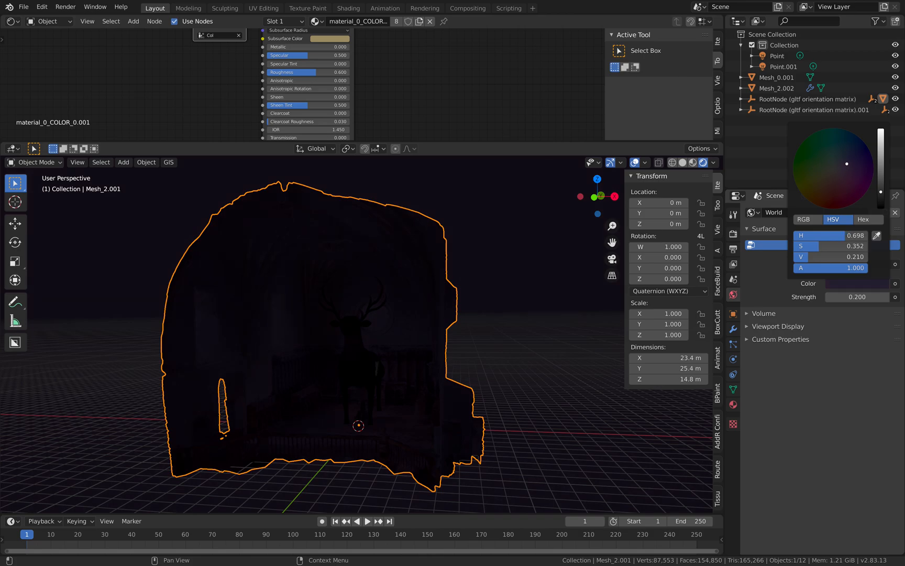
{"action": "left_click", "coordinate": [881, 184]}
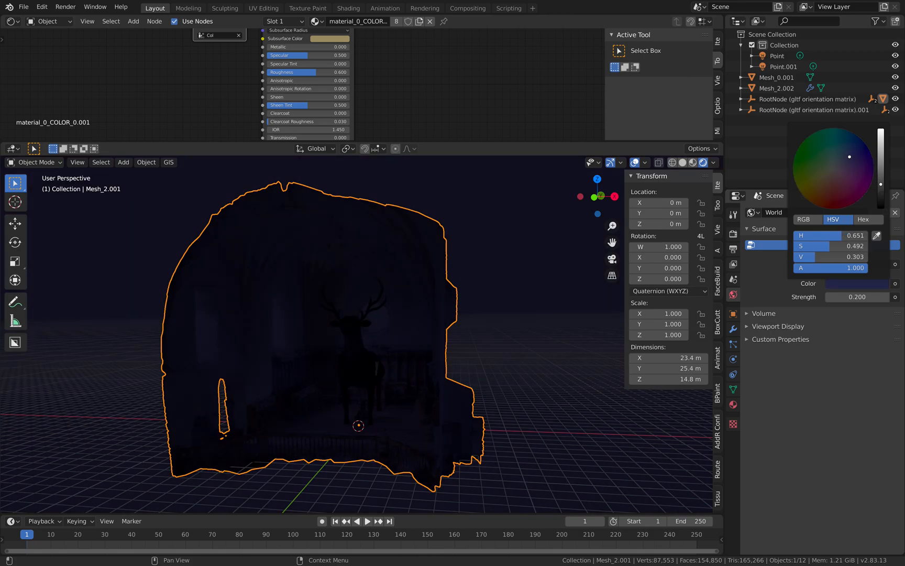
Step: Add a sun light and rotate it freely to about X 83.6°, Y 3.89°, Z 19° so it shines into the church
{"action": "left_click", "coordinate": [518, 262]}
{"action": "key", "text": "shift+a"}
{"action": "mouse_move", "coordinate": [507, 266]}
{"action": "left_click", "coordinate": [581, 276]}
{"action": "key", "text": "r"}
{"action": "key", "text": "r"}
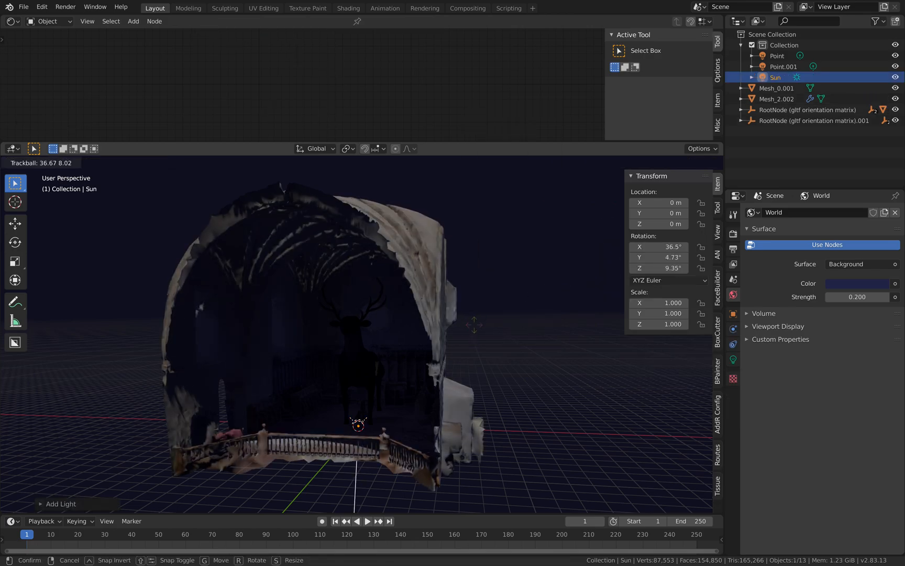
{"action": "left_click", "coordinate": [477, 348]}
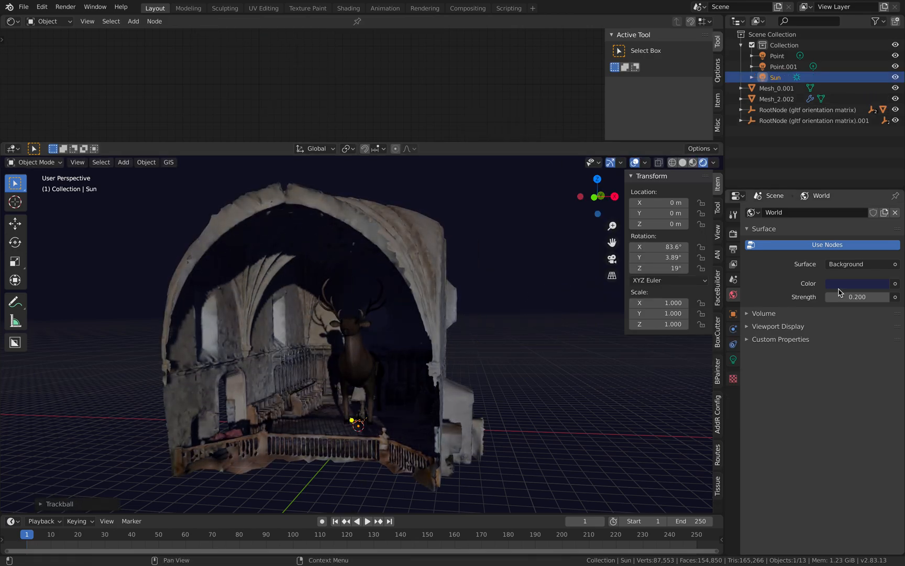
Step: Tint the sun light's colour a pale green of about H 0.286, S 0.150, V 1.000
{"action": "left_click", "coordinate": [781, 68]}
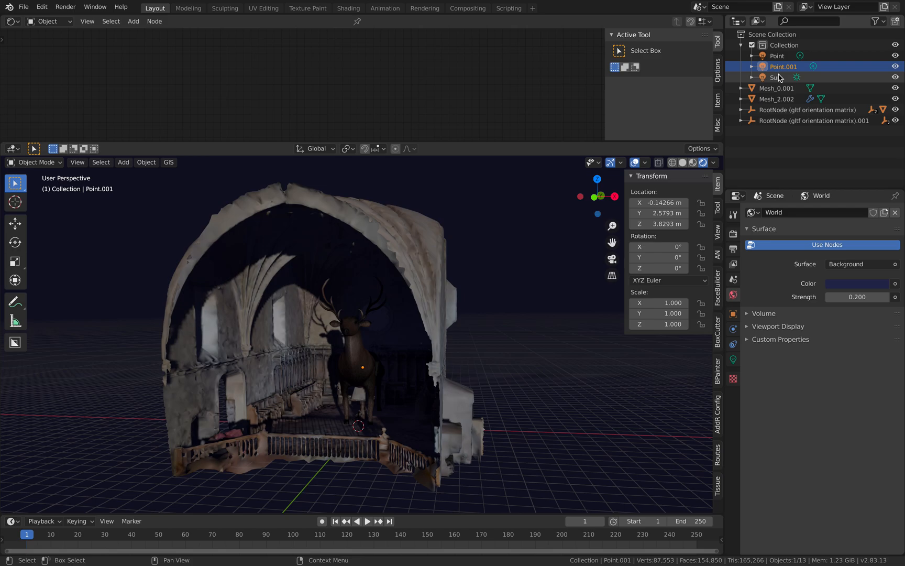
{"action": "left_click", "coordinate": [780, 77]}
{"action": "left_click", "coordinate": [735, 359]}
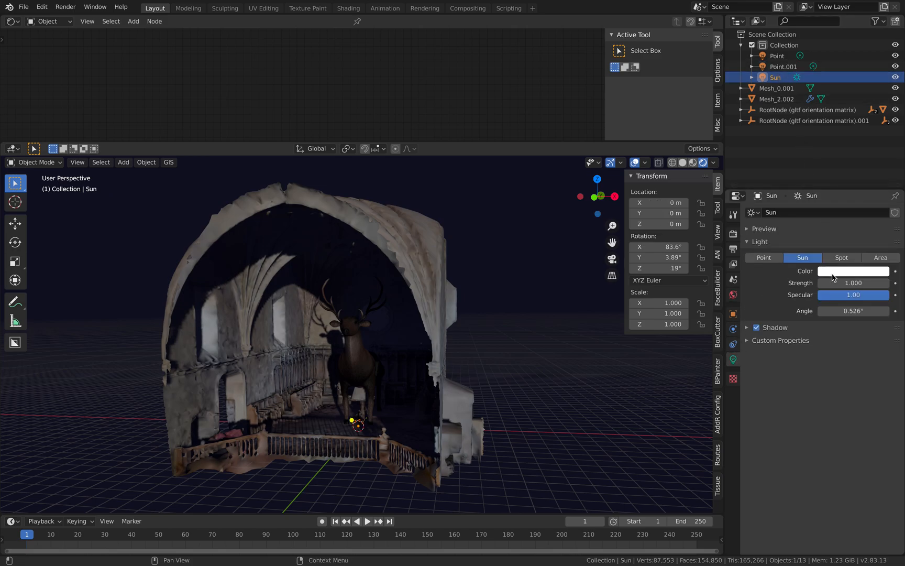
{"action": "left_click", "coordinate": [838, 271]}
{"action": "left_click_drag", "start_coordinate": [834, 172], "coordinate": [830, 169]}
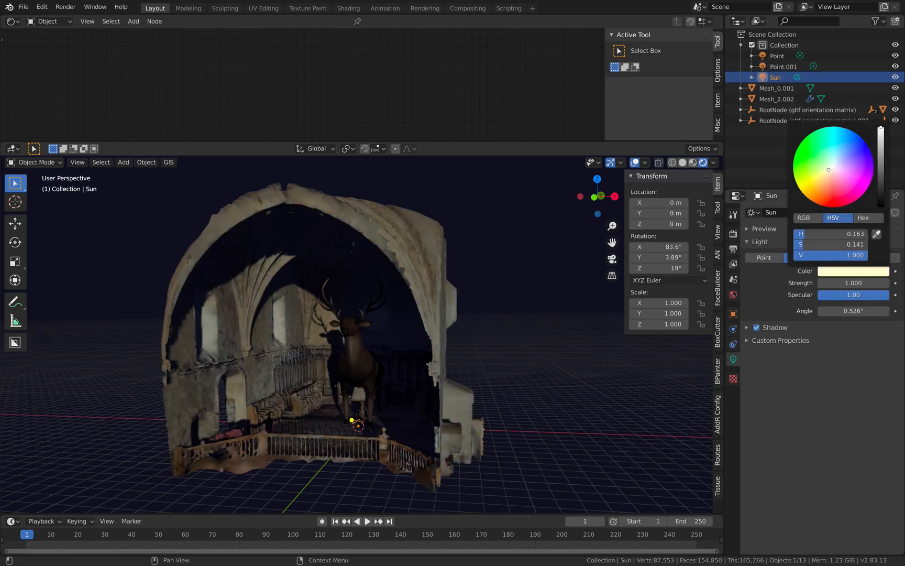
{"action": "middle_click_drag", "start_coordinate": [536, 326], "coordinate": [420, 370]}
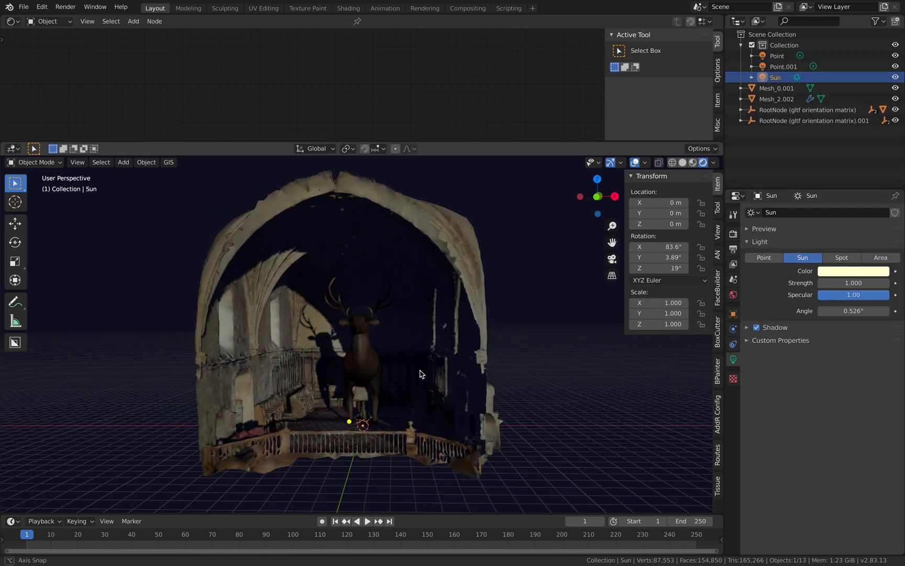
{"action": "left_click", "coordinate": [838, 270]}
{"action": "left_click_drag", "start_coordinate": [848, 155], "coordinate": [829, 159]}
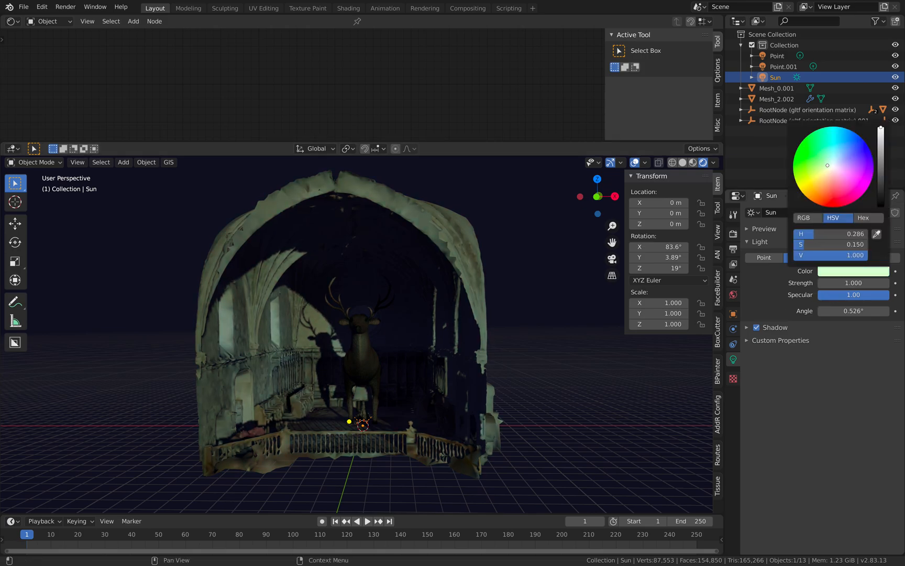
Step: Select the large deer inside the church, isolate it in local view and switch the viewport to solid shading
{"action": "mouse_move", "coordinate": [417, 377]}
{"action": "middle_mouse_down"}
{"action": "mouse_move", "coordinate": [510, 388]}
{"action": "mouse_move", "coordinate": [394, 410]}
{"action": "mouse_move", "coordinate": [396, 422]}
{"action": "mouse_move", "coordinate": [409, 390]}
{"action": "middle_mouse_up"}
{"action": "scroll", "coordinate": [362, 356], "scroll_direction": "up", "scroll_amount": 8}
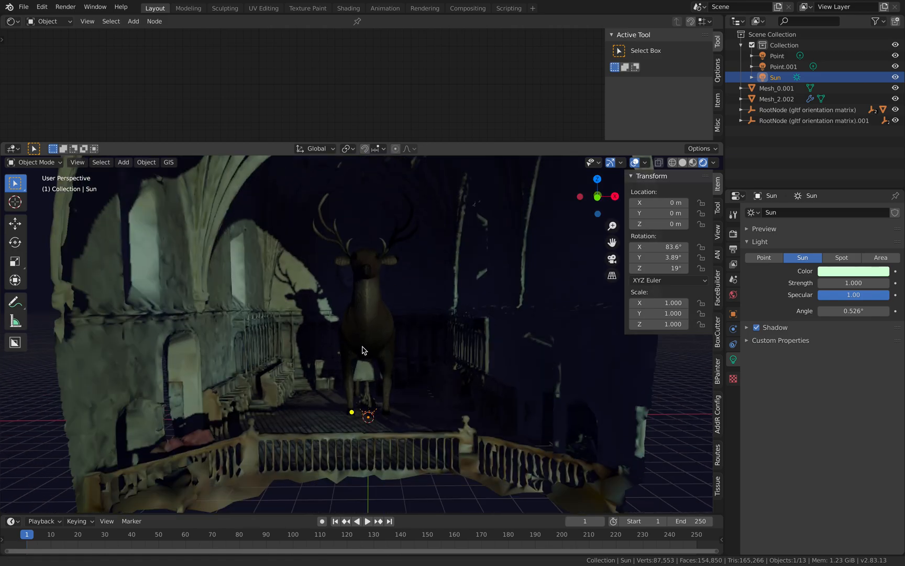
{"action": "middle_click_drag", "start_coordinate": [352, 373], "coordinate": [345, 381]}
{"action": "left_click", "coordinate": [336, 236]}
{"action": "middle_click_drag", "start_coordinate": [337, 235], "coordinate": [362, 336], "text": "shift"}
{"action": "scroll", "coordinate": [363, 336], "scroll_direction": "up", "scroll_amount": 3}
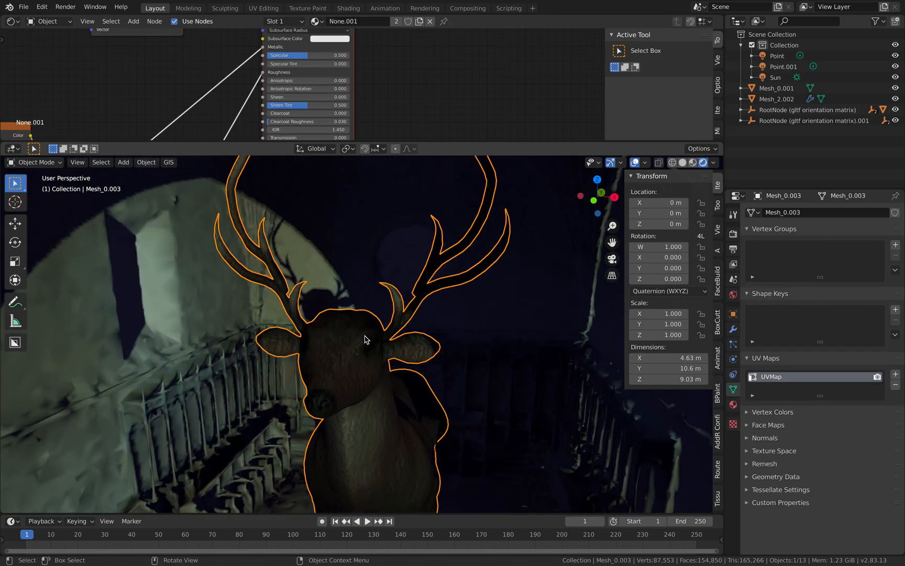
{"action": "scroll", "coordinate": [364, 335], "scroll_direction": "up", "scroll_amount": 1}
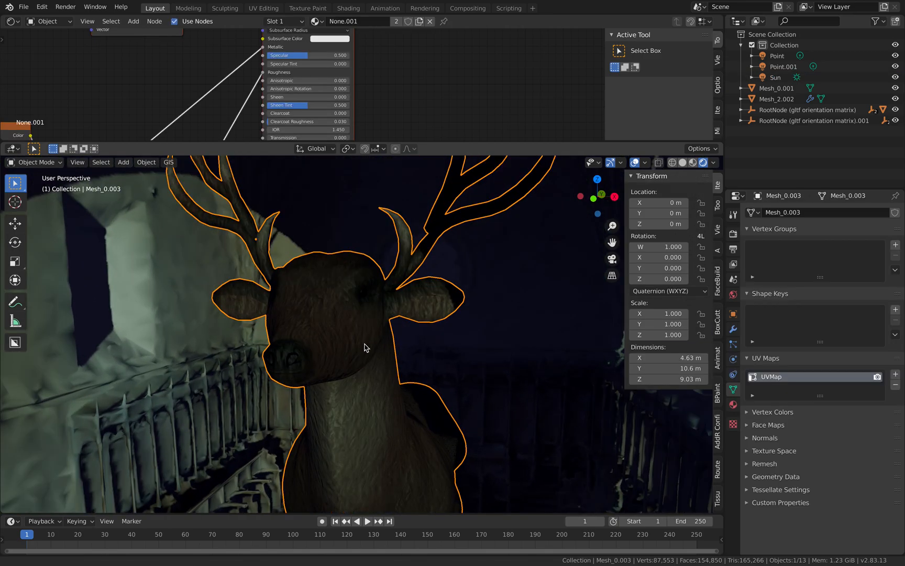
{"action": "scroll", "coordinate": [366, 348], "scroll_direction": "up", "scroll_amount": 1}
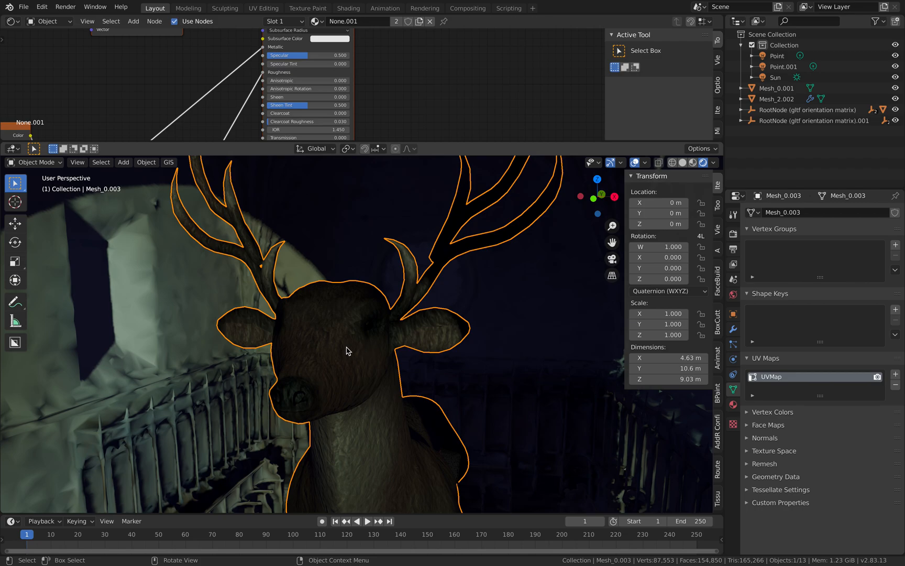
{"action": "middle_click_drag", "start_coordinate": [347, 350], "coordinate": [344, 354]}
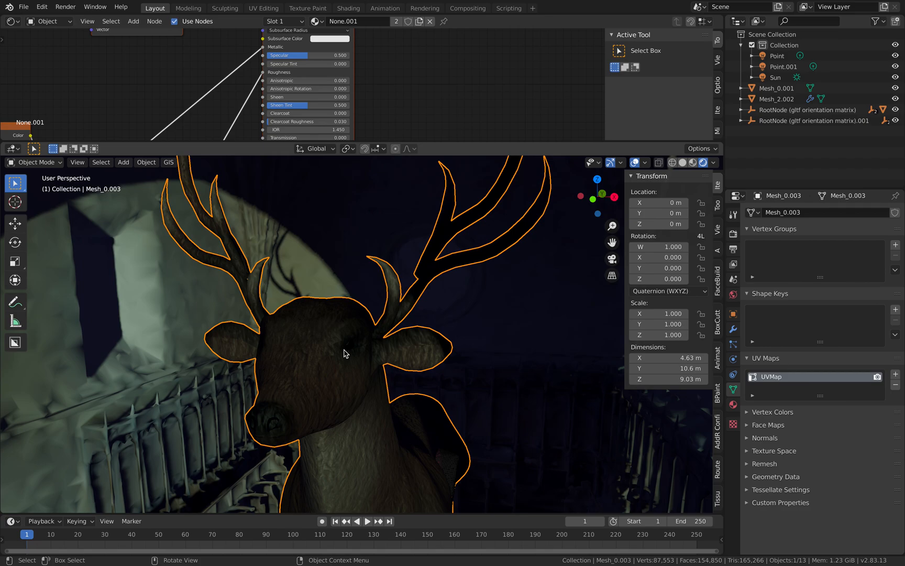
{"action": "key", "text": "KP_Divide"}
{"action": "middle_click_drag", "start_coordinate": [344, 353], "coordinate": [359, 324]}
{"action": "key", "text": "z"}
{"action": "scroll", "coordinate": [359, 323], "scroll_direction": "up", "scroll_amount": 6}
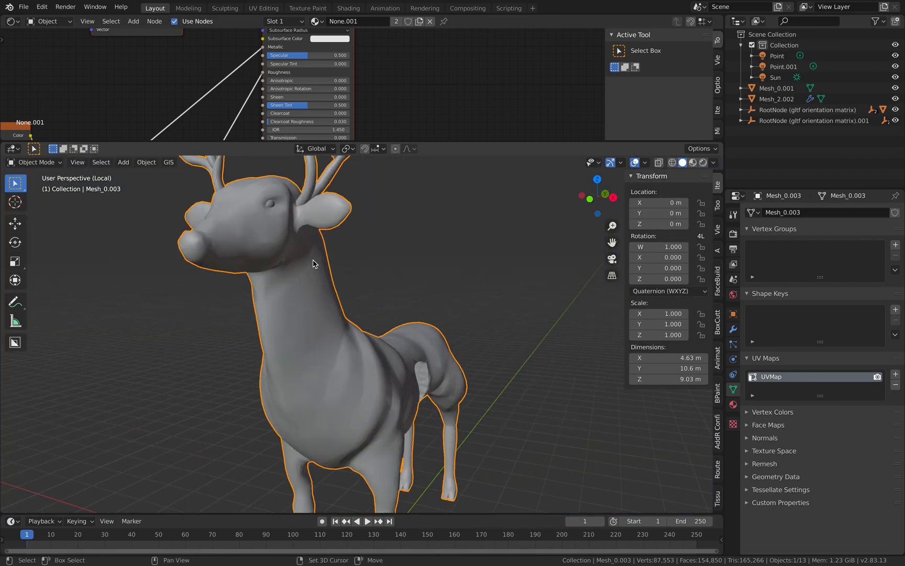
Step: Enter Edit Mode on the deer and try to select both eyes as linked geometry from single vertices
{"action": "key", "text": "Tab"}
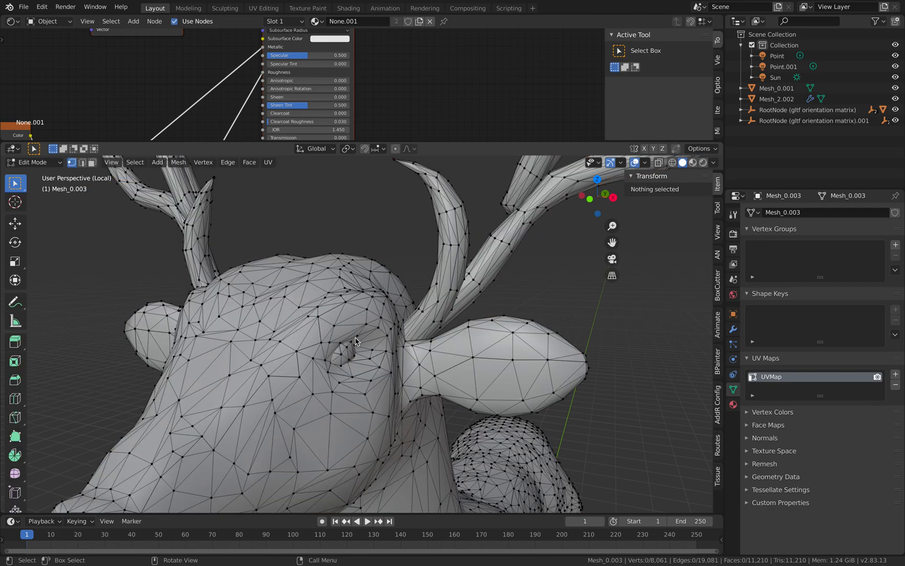
{"action": "scroll", "coordinate": [346, 320], "scroll_direction": "down", "scroll_amount": 5}
{"action": "scroll", "coordinate": [346, 321], "scroll_direction": "up", "scroll_amount": 8}
{"action": "left_click", "coordinate": [376, 217]}
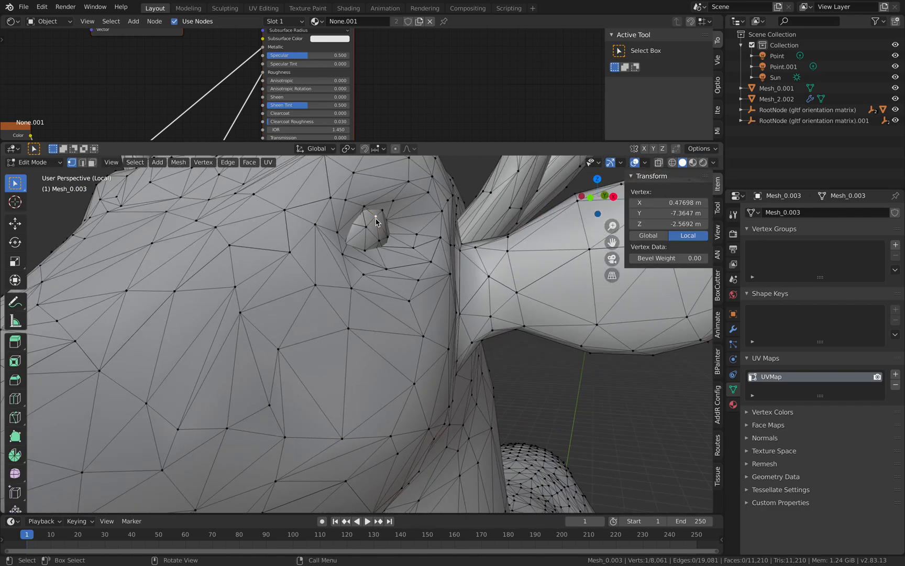
{"action": "key", "text": "l"}
{"action": "middle_click_drag", "start_coordinate": [378, 239], "coordinate": [574, 373]}
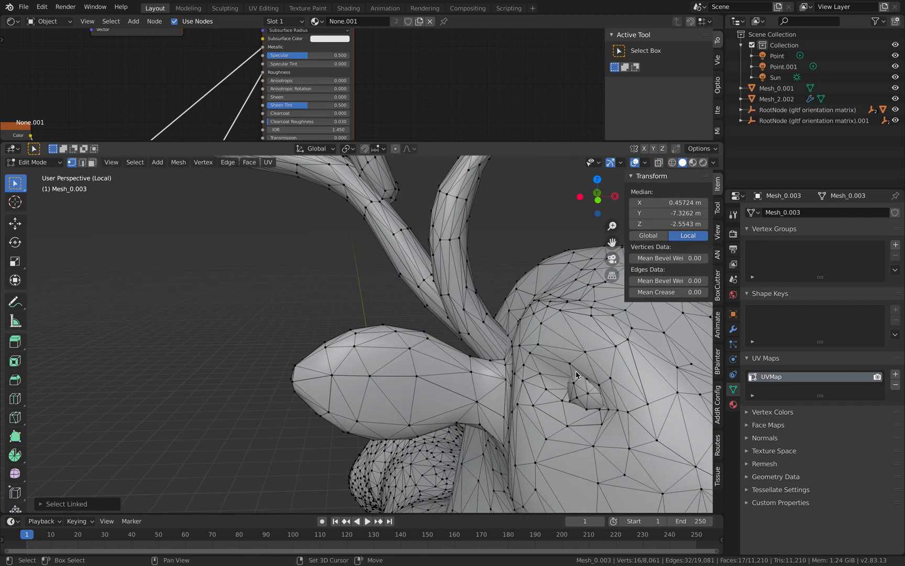
{"action": "left_click", "coordinate": [589, 397], "text": "shift"}
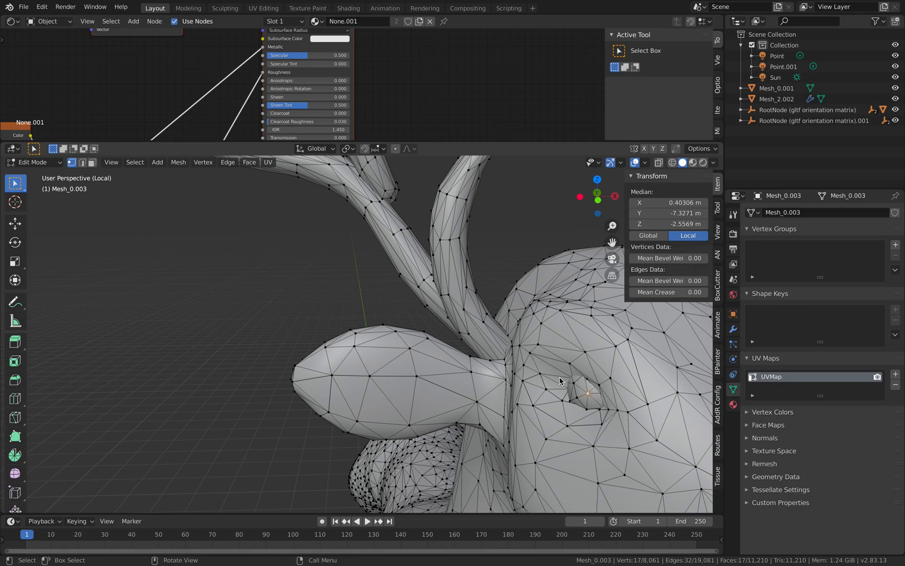
{"action": "key", "text": "l"}
Step: Switch to face selection and try to select the eye's linked faces from one of its faces
{"action": "middle_click_drag", "start_coordinate": [572, 388], "coordinate": [527, 369]}
{"action": "middle_click_drag", "start_coordinate": [486, 319], "coordinate": [498, 320]}
{"action": "left_click", "coordinate": [93, 164]}
{"action": "left_click", "coordinate": [541, 313]}
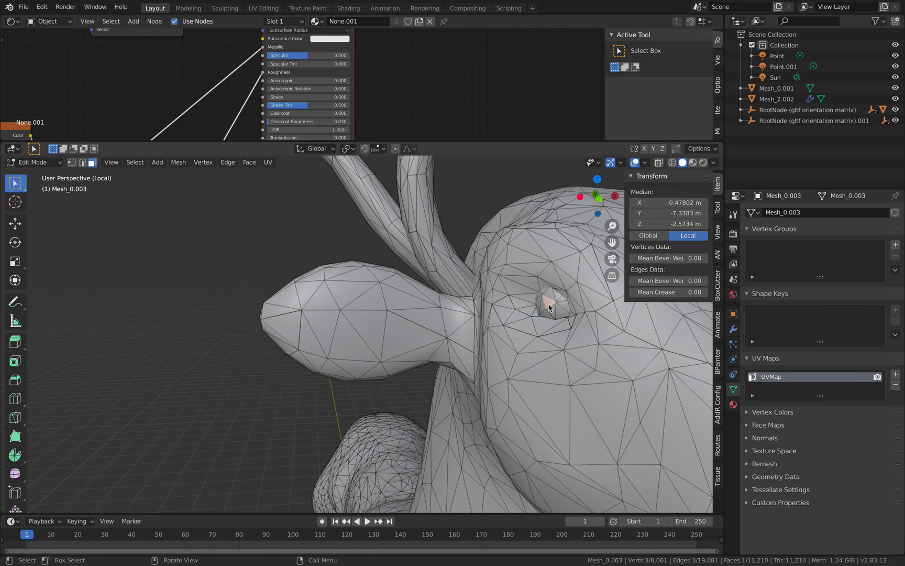
{"action": "key", "text": "l"}
{"action": "left_click", "coordinate": [550, 309]}
Step: Try to select the opposite eye completely by combining linked faces with extra individually picked faces
{"action": "key", "text": "Tab"}
{"action": "scroll", "coordinate": [551, 308], "scroll_direction": "down", "scroll_amount": 10}
{"action": "middle_click_drag", "start_coordinate": [421, 320], "coordinate": [326, 313]}
{"action": "middle_click_drag", "start_coordinate": [285, 289], "coordinate": [323, 299]}
{"action": "scroll", "coordinate": [300, 285], "scroll_direction": "up", "scroll_amount": 4}
{"action": "key", "text": "Tab"}
{"action": "scroll", "coordinate": [322, 302], "scroll_direction": "up", "scroll_amount": 5}
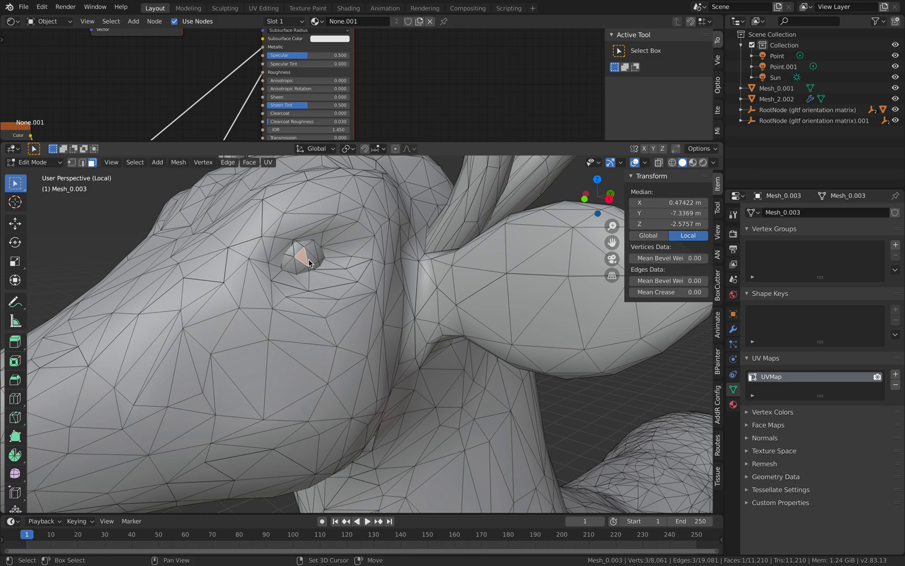
{"action": "left_click", "coordinate": [294, 268], "text": "shift"}
{"action": "key", "text": "l"}
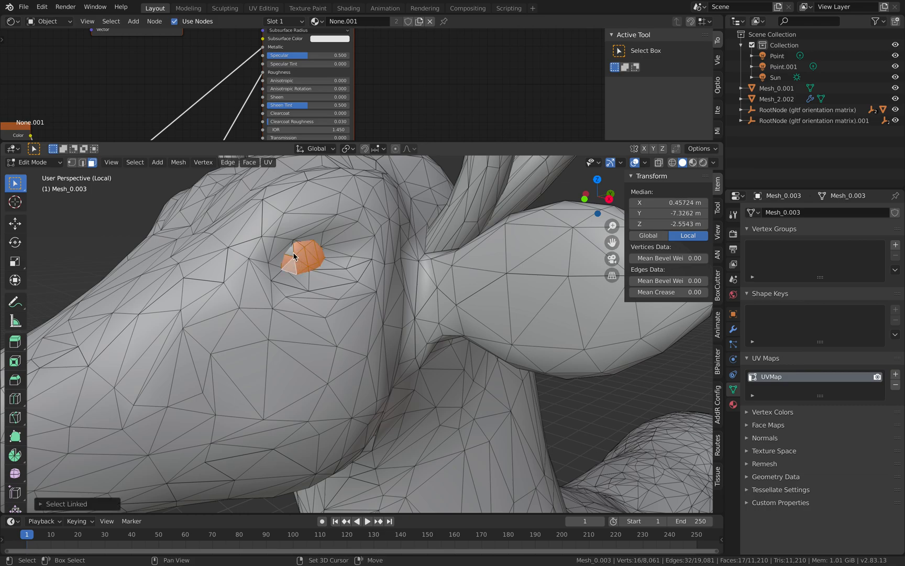
{"action": "left_click", "coordinate": [292, 252], "text": "shift"}
{"action": "scroll", "coordinate": [370, 305], "scroll_direction": "down", "scroll_amount": 11}
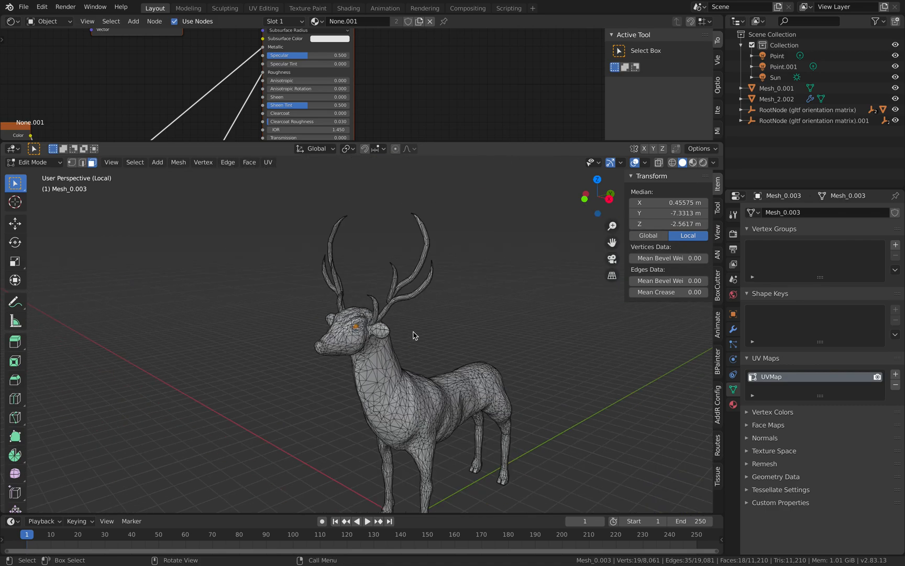
{"action": "key", "text": "Tab"}
{"action": "middle_click_drag", "start_coordinate": [410, 331], "coordinate": [383, 286], "text": "shift"}
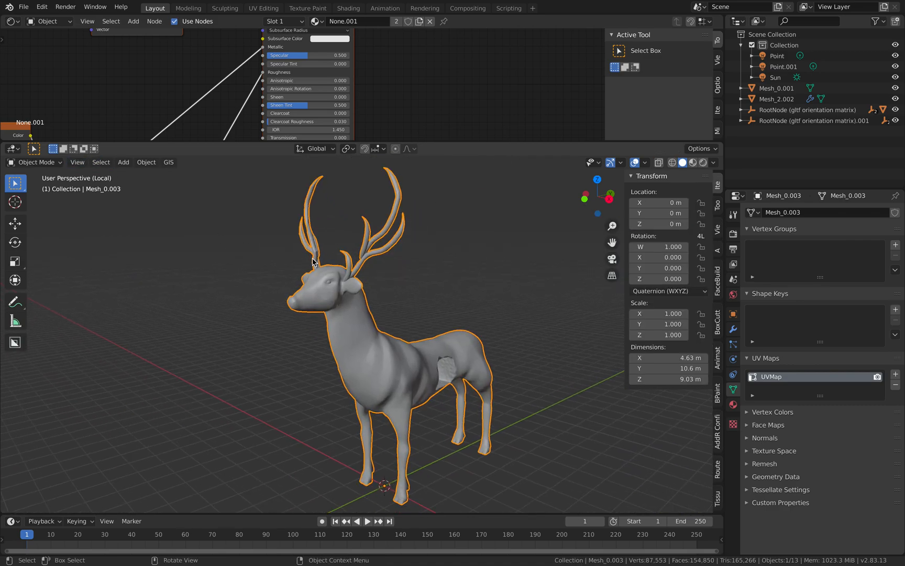
Step: Select every vertex of the deer mesh in Edit Mode and merge them by distance
{"action": "key", "text": "Tab"}
{"action": "left_click", "coordinate": [71, 161]}
{"action": "key", "text": "a"}
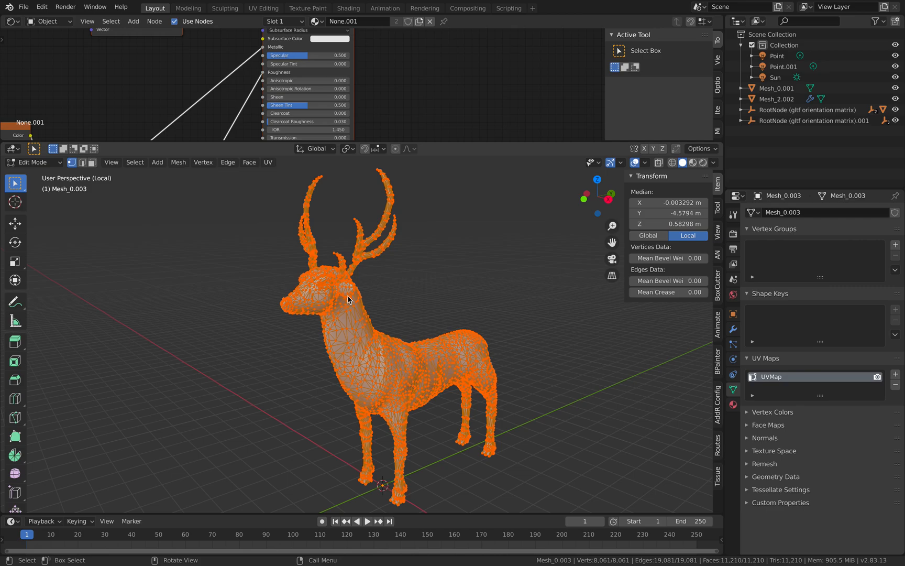
{"action": "right_click", "coordinate": [348, 299]}
{"action": "mouse_move", "coordinate": [383, 301]}
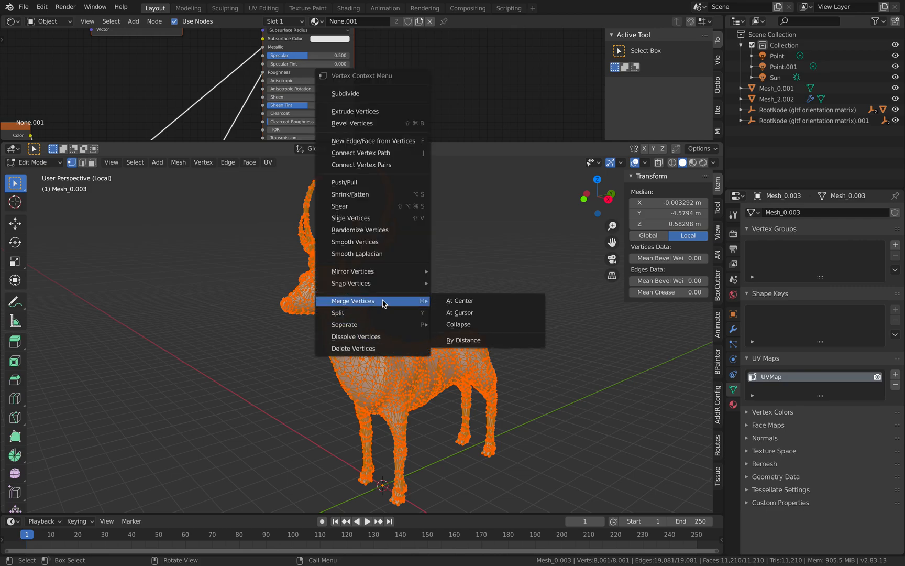
{"action": "left_click", "coordinate": [463, 339]}
{"action": "scroll", "coordinate": [343, 287], "scroll_direction": "up", "scroll_amount": 4}
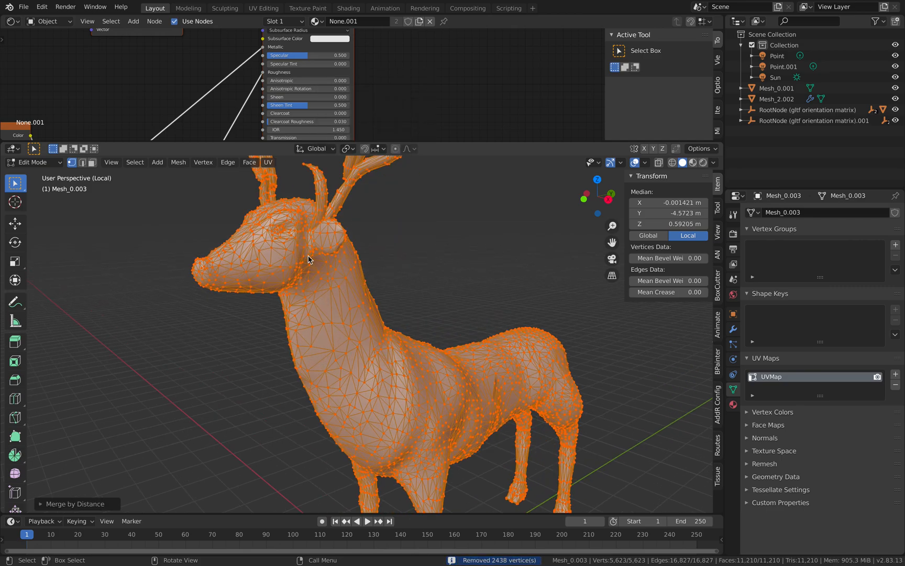
Step: Select the linked faces of both of the deer's eyes in face selection mode
{"action": "key", "text": "Tab"}
{"action": "key", "text": "Tab"}
{"action": "scroll", "coordinate": [297, 285], "scroll_direction": "up", "scroll_amount": 5}
{"action": "left_click", "coordinate": [257, 257]}
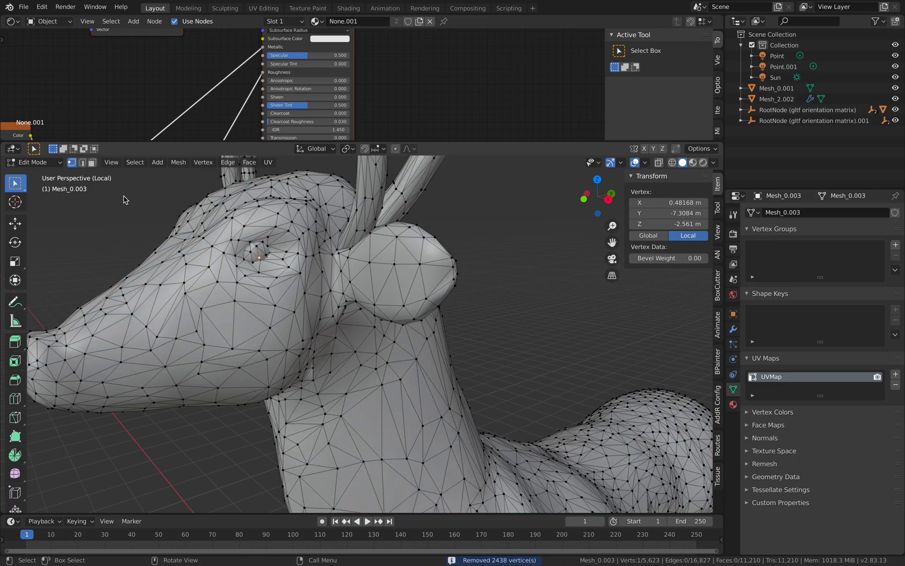
{"action": "left_click", "coordinate": [92, 164]}
{"action": "left_click", "coordinate": [259, 254]}
{"action": "middle_click_drag", "start_coordinate": [313, 285], "coordinate": [441, 299]}
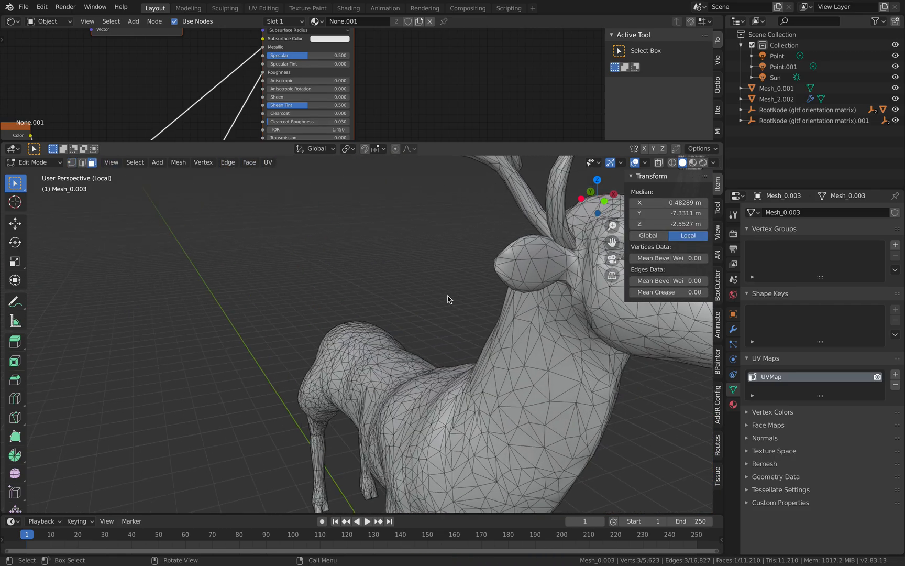
{"action": "middle_click_drag", "start_coordinate": [619, 265], "coordinate": [373, 266], "text": "shift"}
{"action": "left_click", "coordinate": [504, 255], "text": "shift"}
{"action": "key", "text": "ctrl+l"}
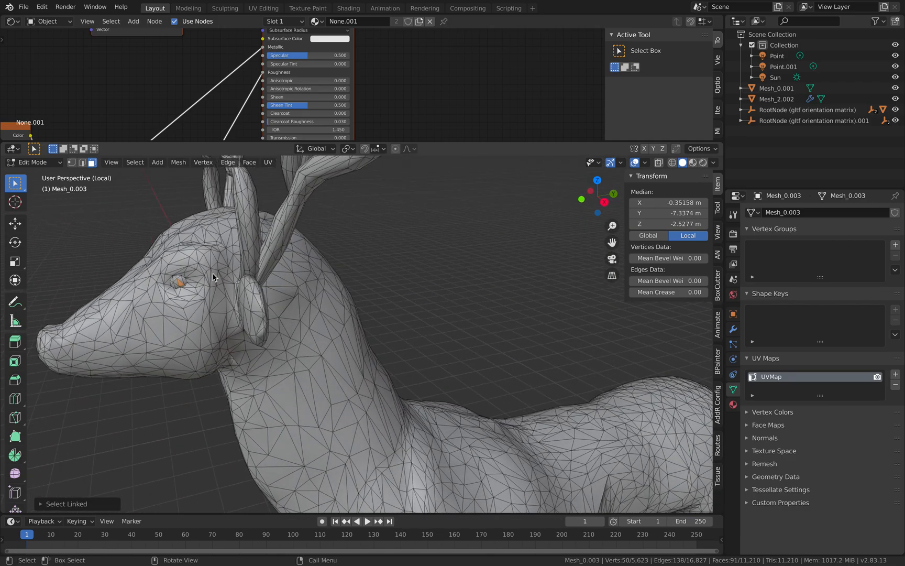
{"action": "key", "text": "l"}
{"action": "middle_click_drag", "start_coordinate": [180, 281], "coordinate": [305, 297]}
{"action": "scroll", "coordinate": [305, 297], "scroll_direction": "down", "scroll_amount": 3}
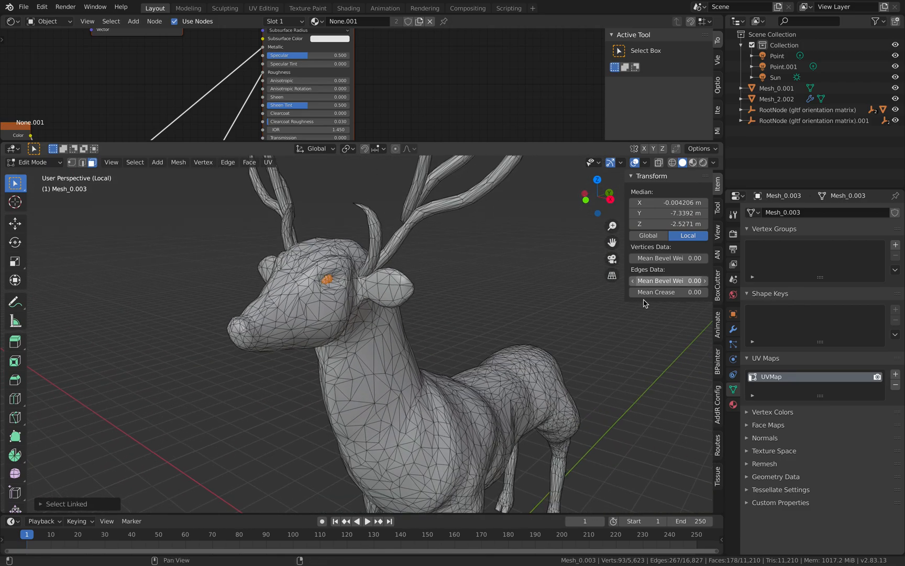
Step: Add a second material slot with a new material to the deer and make its base colour red
{"action": "left_click", "coordinate": [733, 404]}
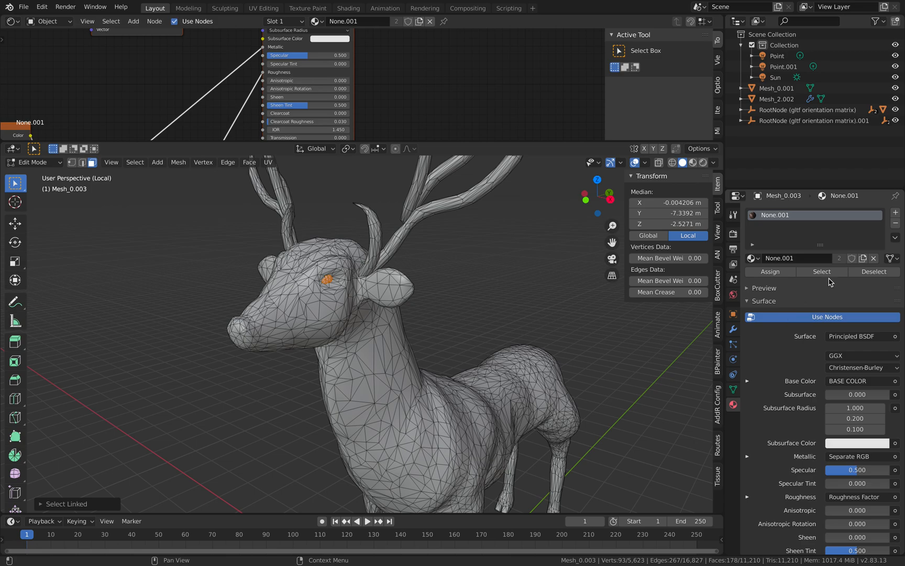
{"action": "left_click", "coordinate": [896, 214]}
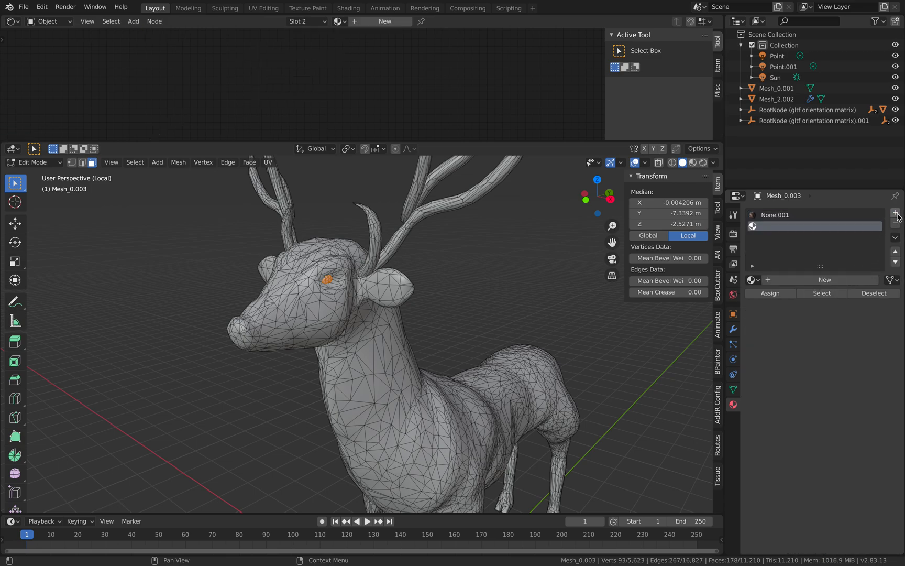
{"action": "left_click", "coordinate": [801, 281]}
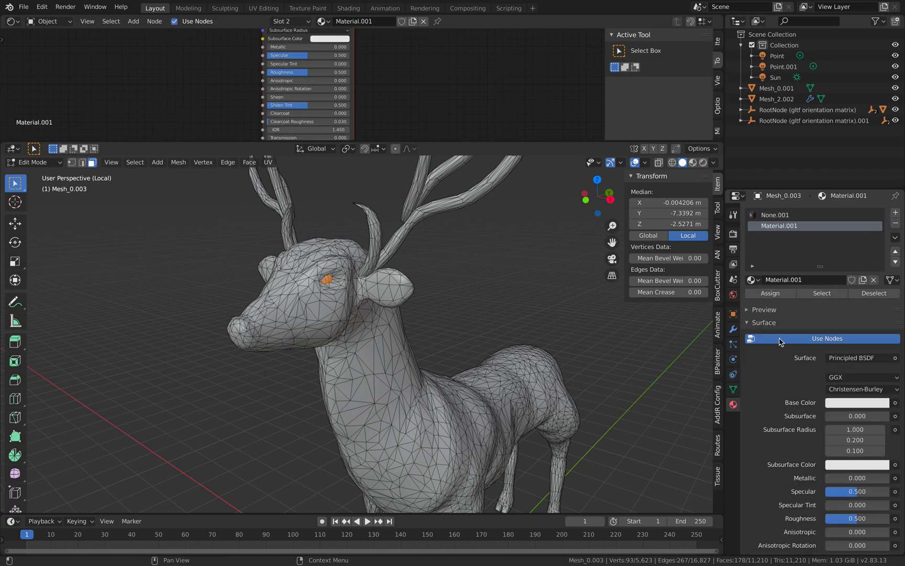
{"action": "left_click", "coordinate": [844, 404]}
{"action": "left_click", "coordinate": [837, 326]}
Step: Set the new material's emission colour to a red of about H 0.985, S 0.984, with V set to 2
{"action": "scroll", "coordinate": [831, 427], "scroll_direction": "down", "scroll_amount": 8}
{"action": "scroll", "coordinate": [835, 418], "scroll_direction": "down", "scroll_amount": 3}
{"action": "left_click", "coordinate": [837, 437]}
{"action": "left_click_drag", "start_coordinate": [881, 315], "coordinate": [882, 283]}
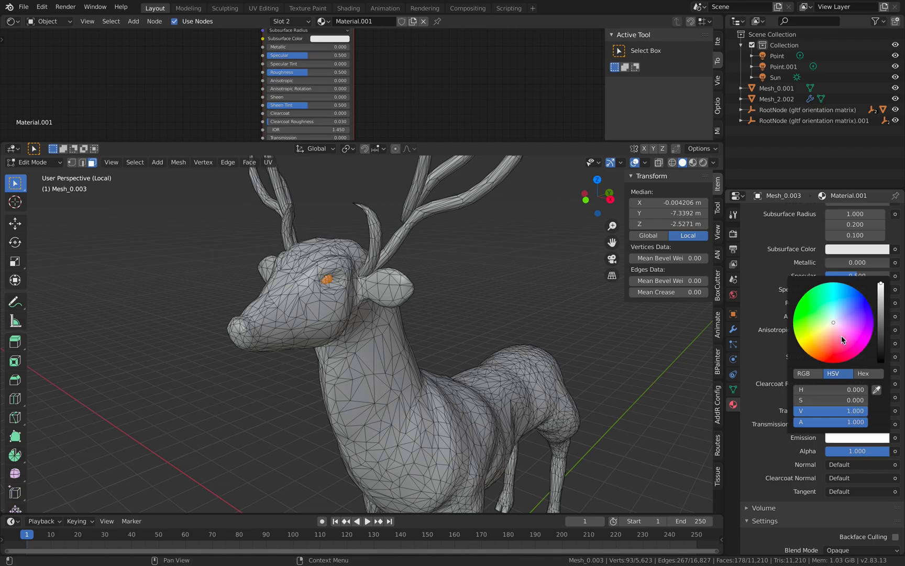
{"action": "left_click_drag", "start_coordinate": [834, 357], "coordinate": [837, 362]}
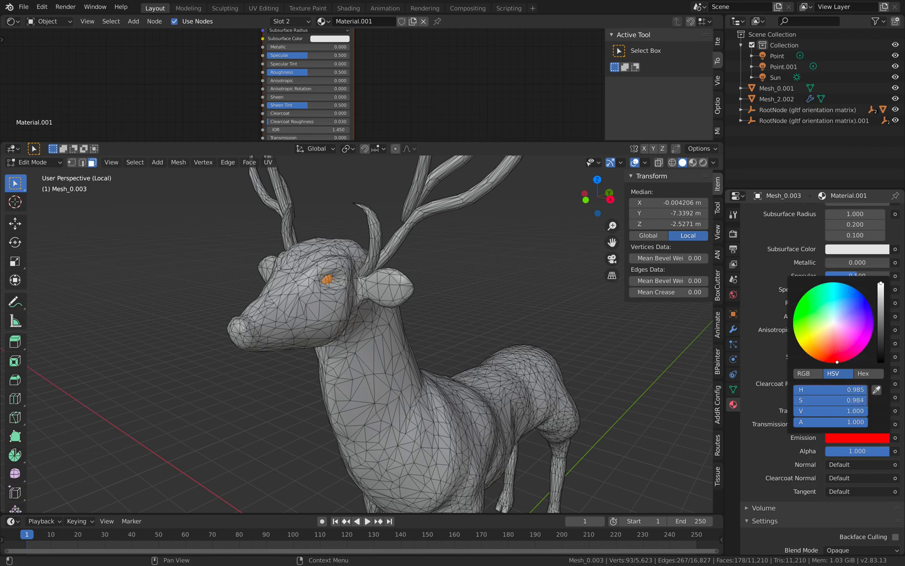
{"action": "left_click", "coordinate": [833, 413]}
{"action": "type", "text": "2"}
{"action": "key", "text": "Return"}
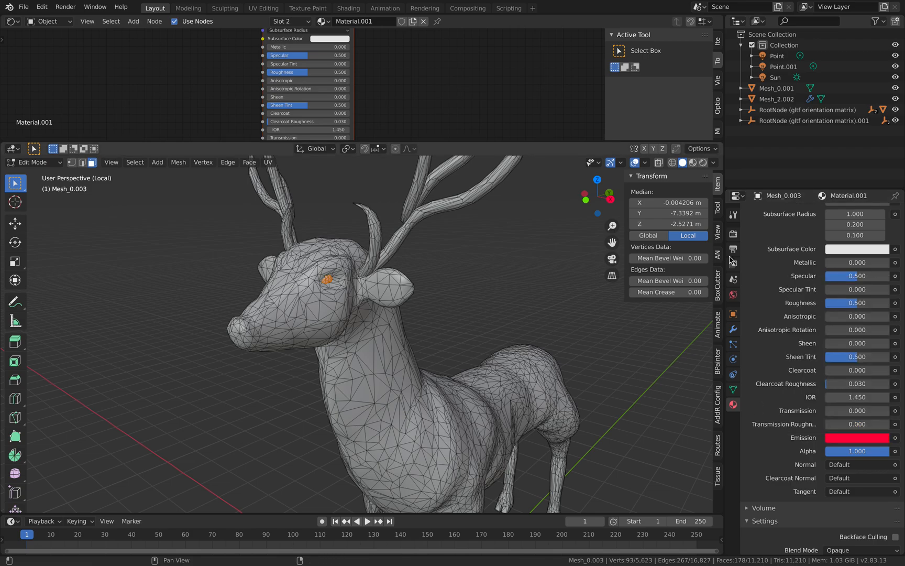
Step: Switch the viewport to rendered shading, assign the red emissive material to the selected eye faces and return to Object Mode
{"action": "left_click", "coordinate": [704, 163]}
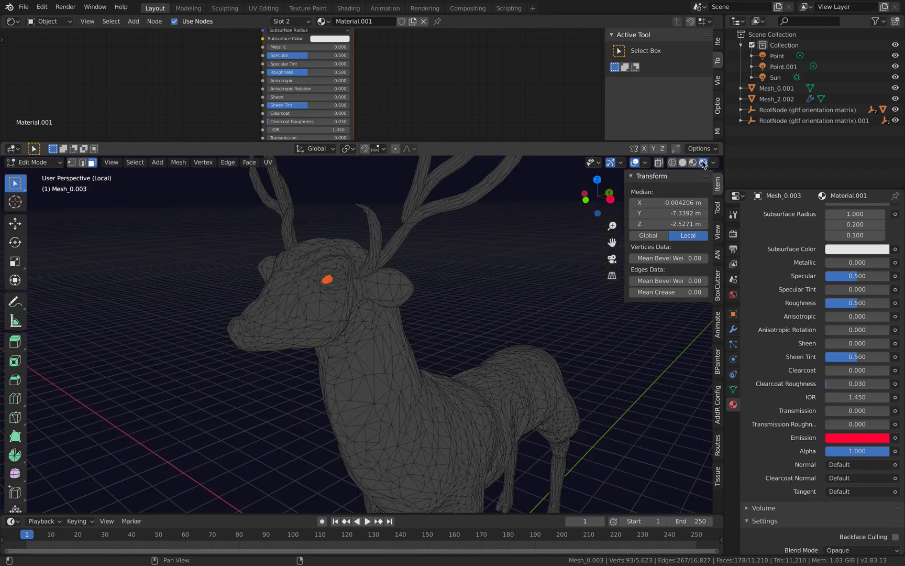
{"action": "scroll", "coordinate": [785, 291], "scroll_direction": "up", "scroll_amount": 10}
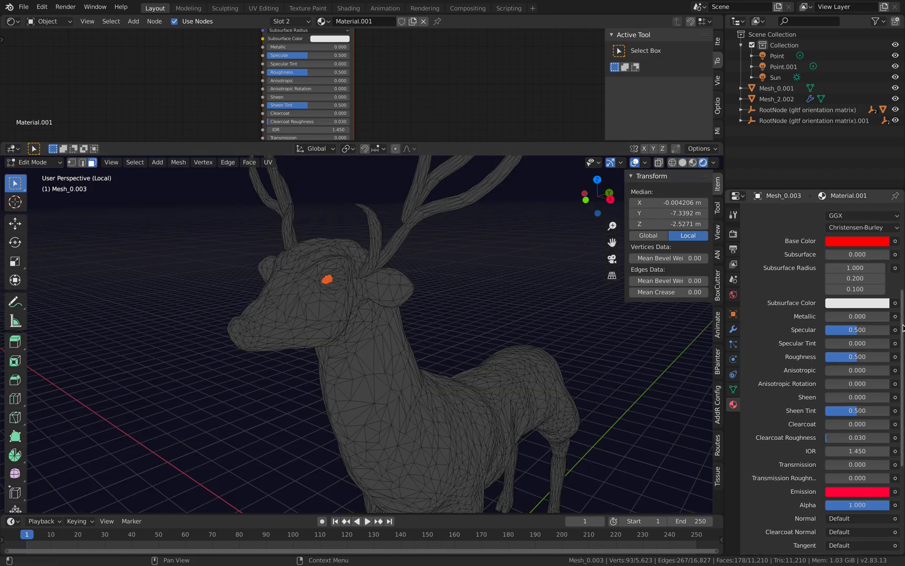
{"action": "left_click", "coordinate": [785, 293]}
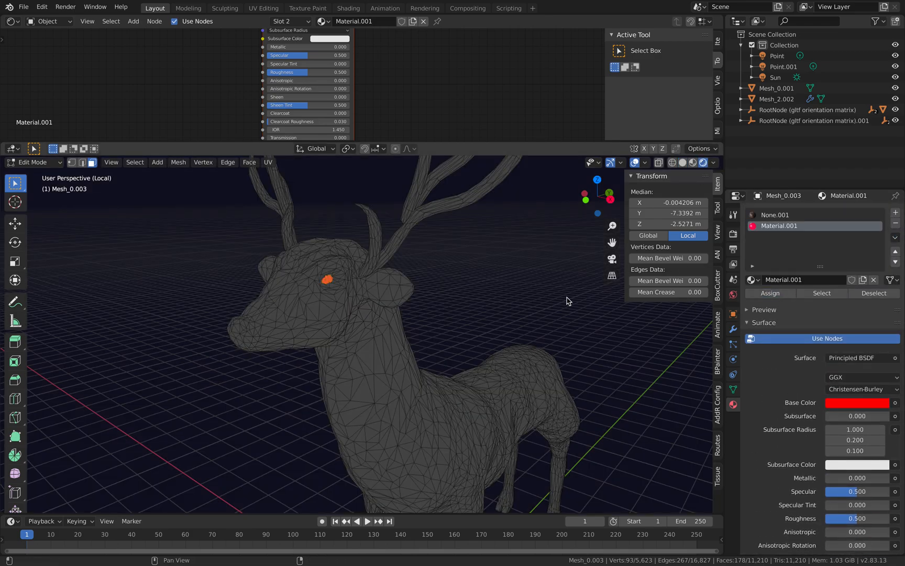
{"action": "middle_click_drag", "start_coordinate": [510, 296], "coordinate": [482, 272], "text": "shift"}
{"action": "left_click", "coordinate": [32, 162]}
{"action": "left_click", "coordinate": [51, 173]}
{"action": "scroll", "coordinate": [343, 306], "scroll_direction": "down", "scroll_amount": 5}
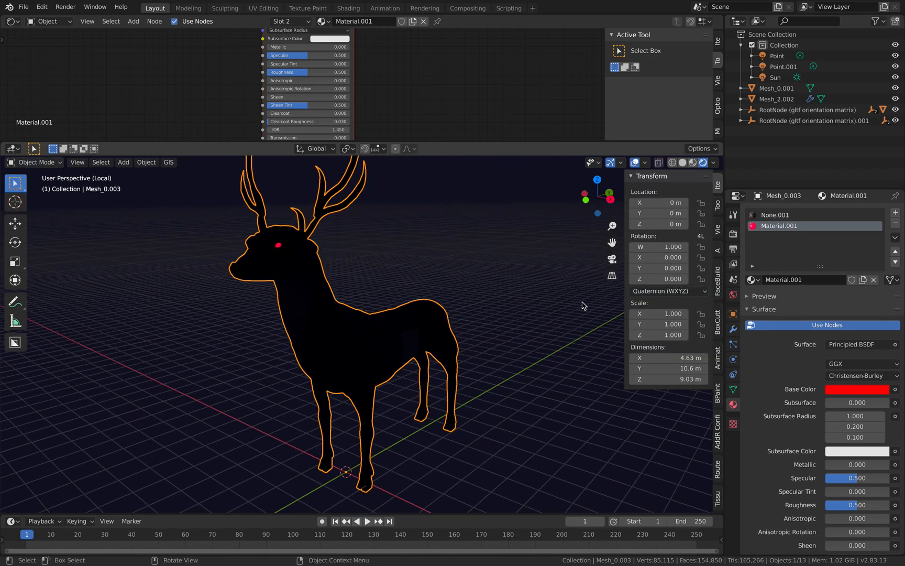
Step: Enable Bloom in the Eevee render settings and deselect the deer to check the glow of its eyes
{"action": "left_click", "coordinate": [733, 234]}
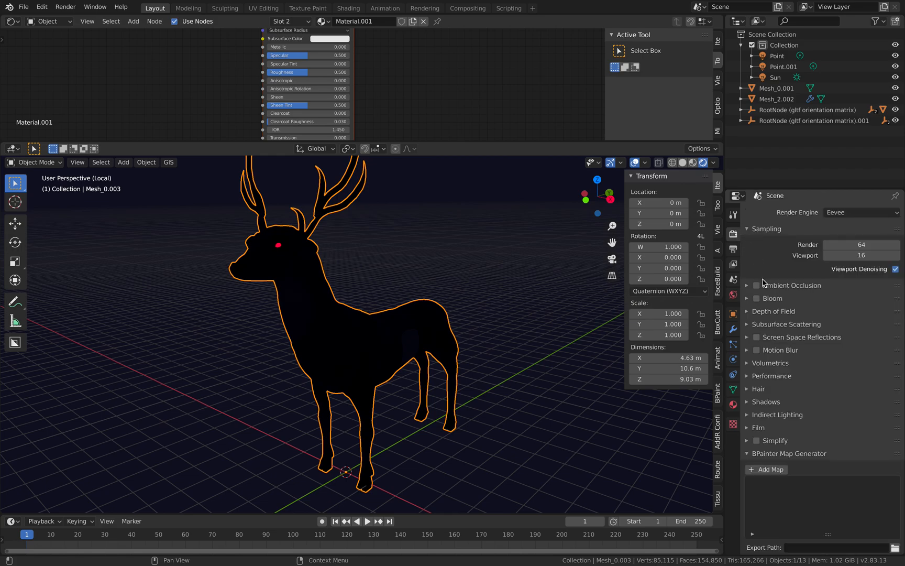
{"action": "middle_click_drag", "start_coordinate": [333, 308], "coordinate": [343, 307]}
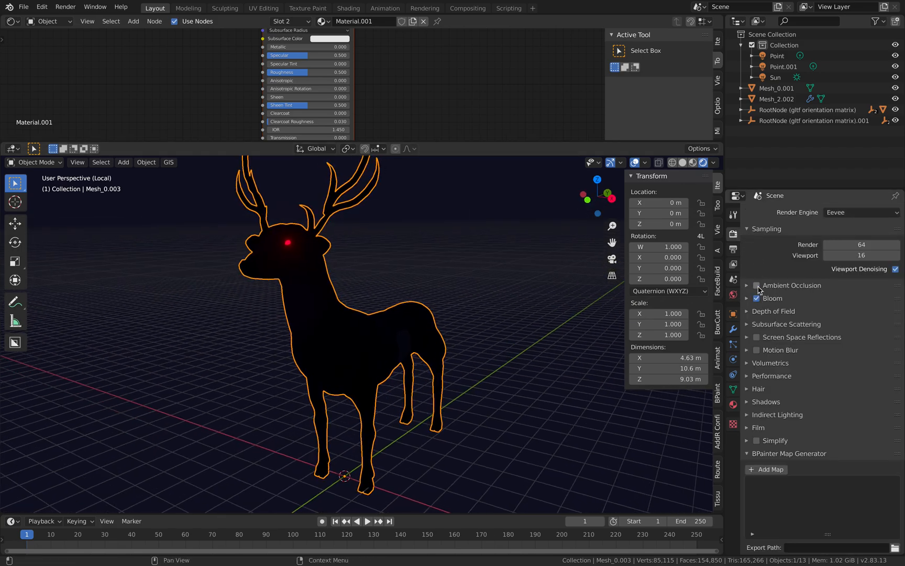
{"action": "left_click", "coordinate": [759, 287]}
{"action": "left_click", "coordinate": [486, 256]}
{"action": "scroll", "coordinate": [473, 255], "scroll_direction": "down", "scroll_amount": 2}
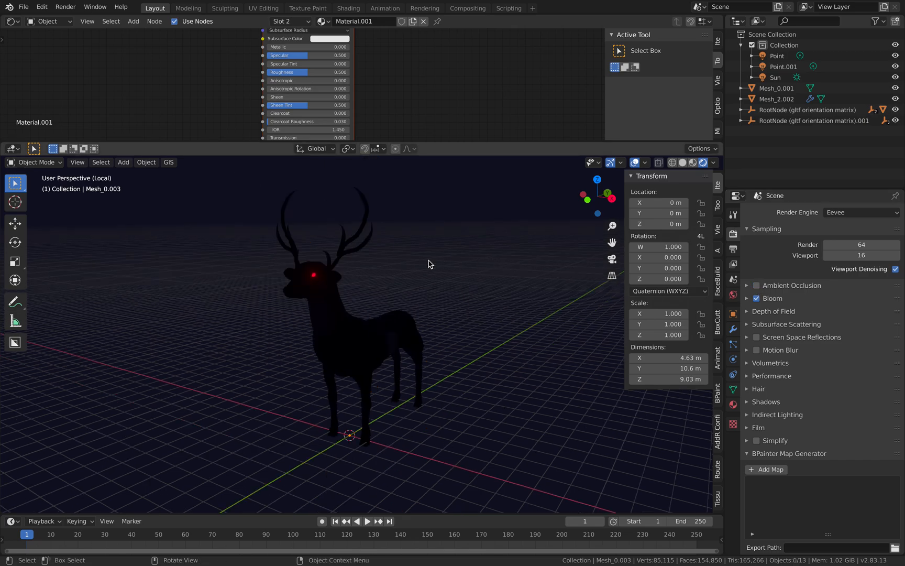
{"action": "scroll", "coordinate": [425, 282], "scroll_direction": "up", "scroll_amount": 2}
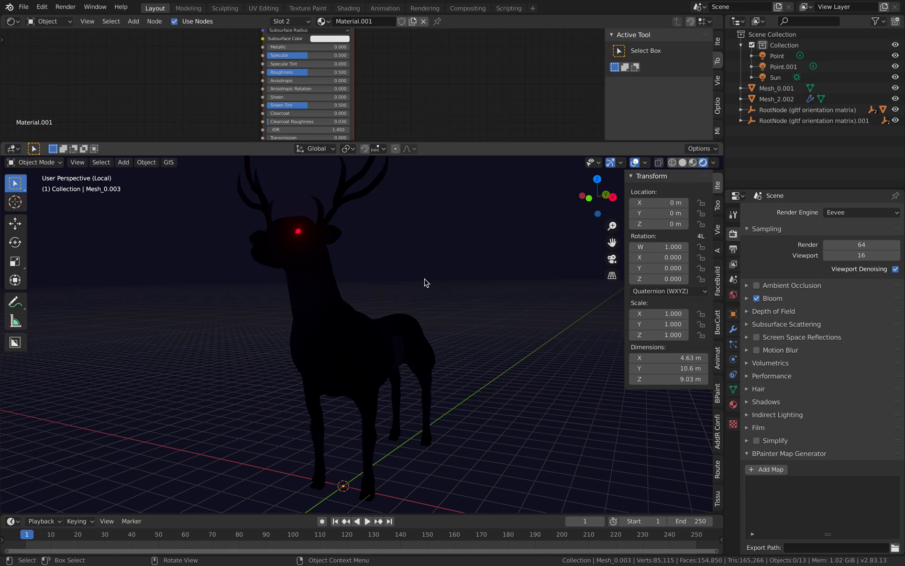
Step: Exit local view to bring back the whole church scene and inspect the miniature deer inside the lit cavity
{"action": "key", "text": "slash"}
{"action": "middle_click_drag", "start_coordinate": [410, 286], "coordinate": [373, 213]}
{"action": "scroll", "coordinate": [417, 301], "scroll_direction": "down", "scroll_amount": 4}
{"action": "scroll", "coordinate": [441, 293], "scroll_direction": "down", "scroll_amount": 4}
{"action": "scroll", "coordinate": [423, 316], "scroll_direction": "up", "scroll_amount": 11}
{"action": "middle_click_drag", "start_coordinate": [373, 252], "coordinate": [335, 273]}
{"action": "scroll", "coordinate": [331, 269], "scroll_direction": "up", "scroll_amount": 4}
{"action": "scroll", "coordinate": [330, 269], "scroll_direction": "up", "scroll_amount": 3}
{"action": "middle_click_drag", "start_coordinate": [393, 194], "coordinate": [401, 322], "text": "shift"}
Step: Hide the Mesh_2.002 object that covers the cavity and rename it Cutter
{"action": "left_click", "coordinate": [414, 284]}
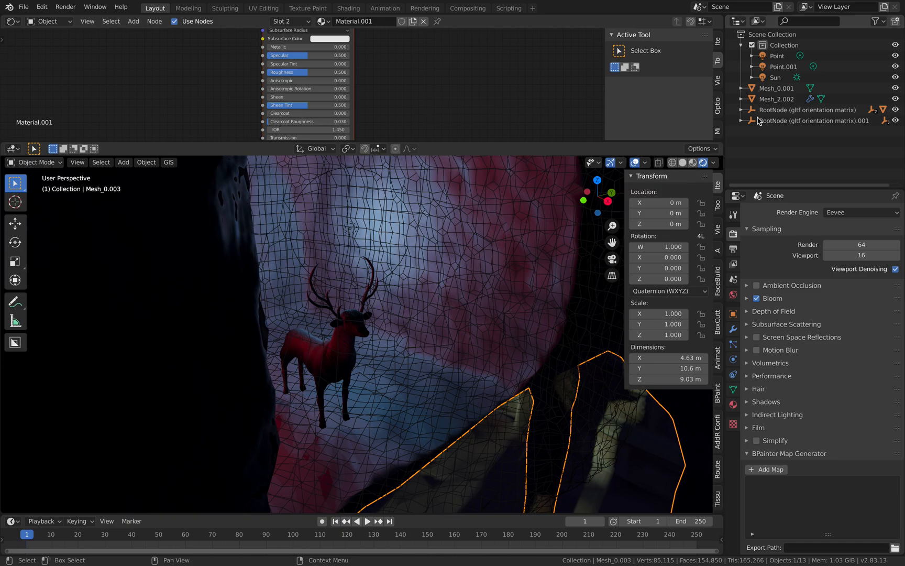
{"action": "left_click", "coordinate": [896, 99]}
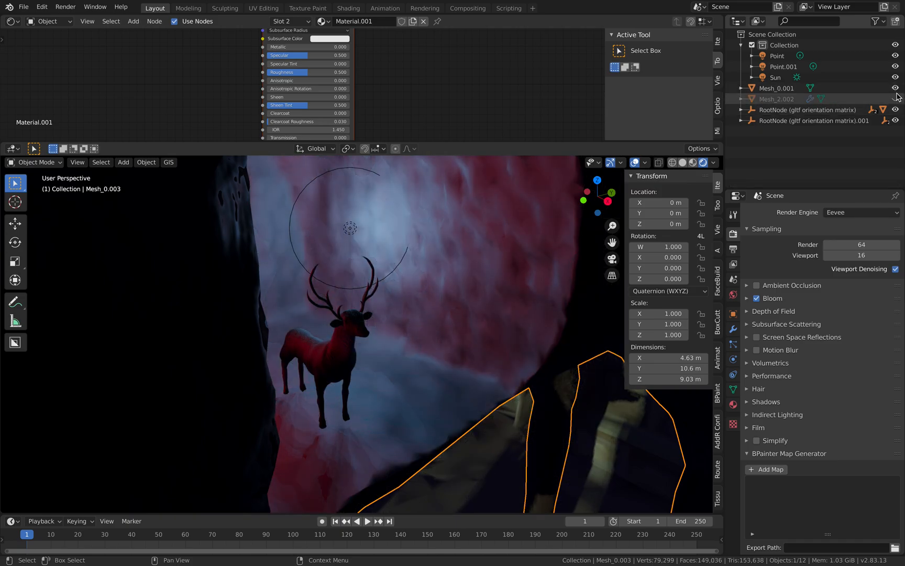
{"action": "double_click", "coordinate": [795, 99]}
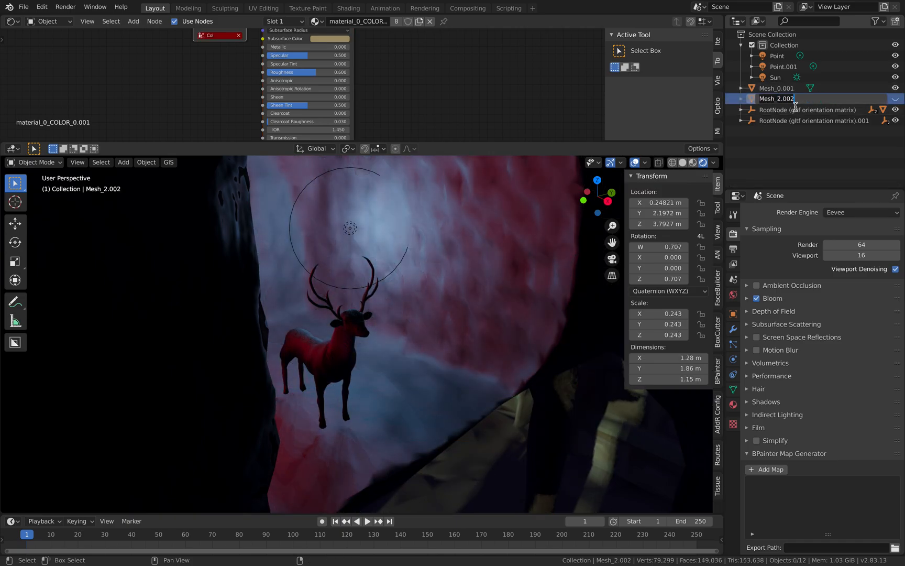
{"action": "type", "text": "Cutter"}
{"action": "key", "text": "Return"}
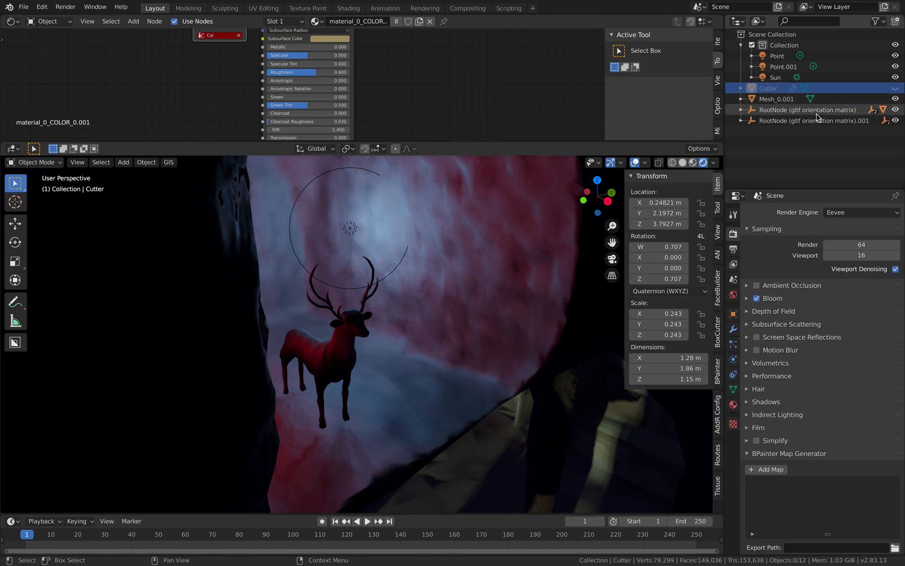
{"action": "left_click", "coordinate": [897, 99]}
{"action": "left_click", "coordinate": [897, 98]}
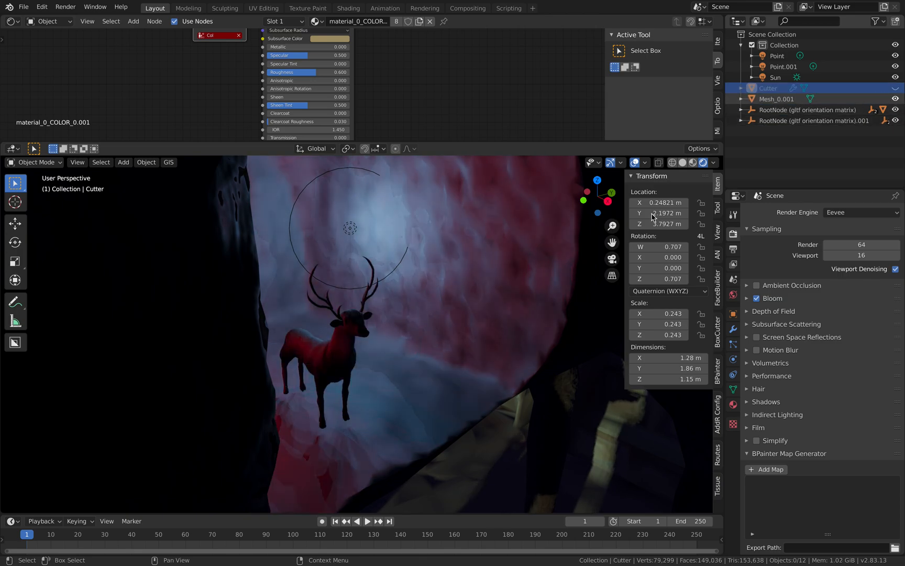
Step: Adjust the miniature deer's height along the Z axis to seat it on the cavity floor and save the file
{"action": "left_click", "coordinate": [361, 320]}
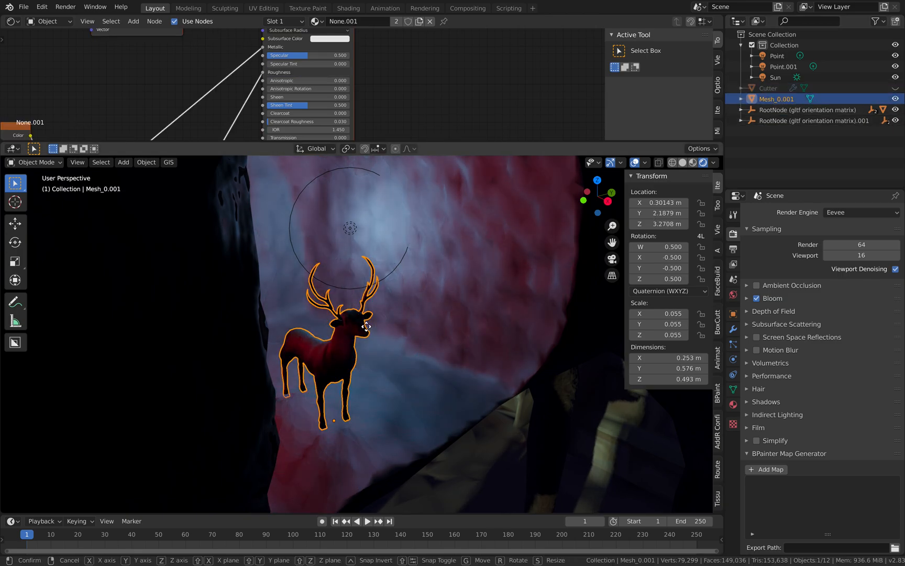
{"action": "key", "text": "g"}
{"action": "key", "text": "z"}
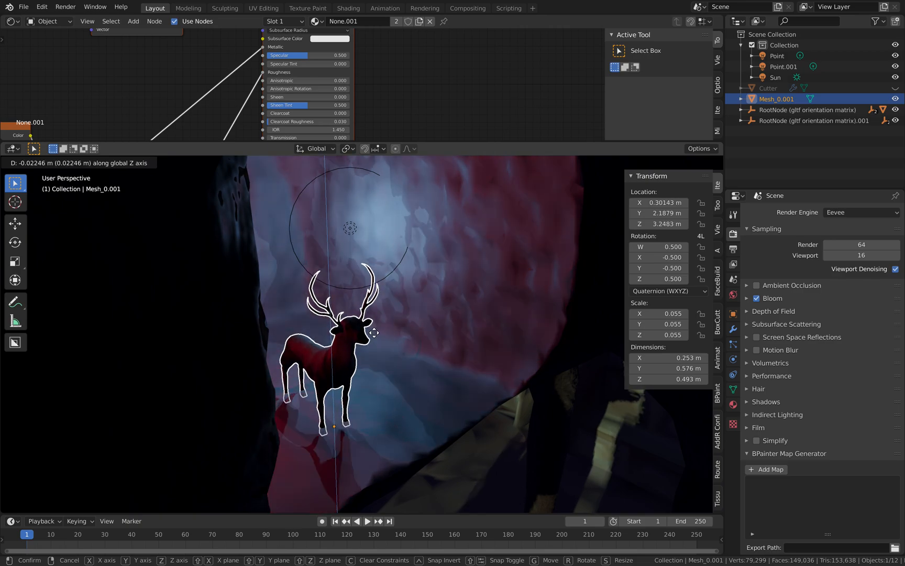
{"action": "left_click", "coordinate": [373, 331]}
{"action": "scroll", "coordinate": [373, 362], "scroll_direction": "down", "scroll_amount": 5}
{"action": "scroll", "coordinate": [373, 363], "scroll_direction": "down", "scroll_amount": 8}
{"action": "middle_click_drag", "start_coordinate": [373, 363], "coordinate": [413, 336]}
{"action": "scroll", "coordinate": [445, 315], "scroll_direction": "down", "scroll_amount": 3}
{"action": "key", "text": "ctrl+s"}
Step: Switch to solid shading, duplicate the church mesh beside the original and scale the copy down to about 0.09
{"action": "left_click", "coordinate": [450, 309]}
{"action": "middle_click_drag", "start_coordinate": [451, 309], "coordinate": [461, 283]}
{"action": "left_click", "coordinate": [431, 284]}
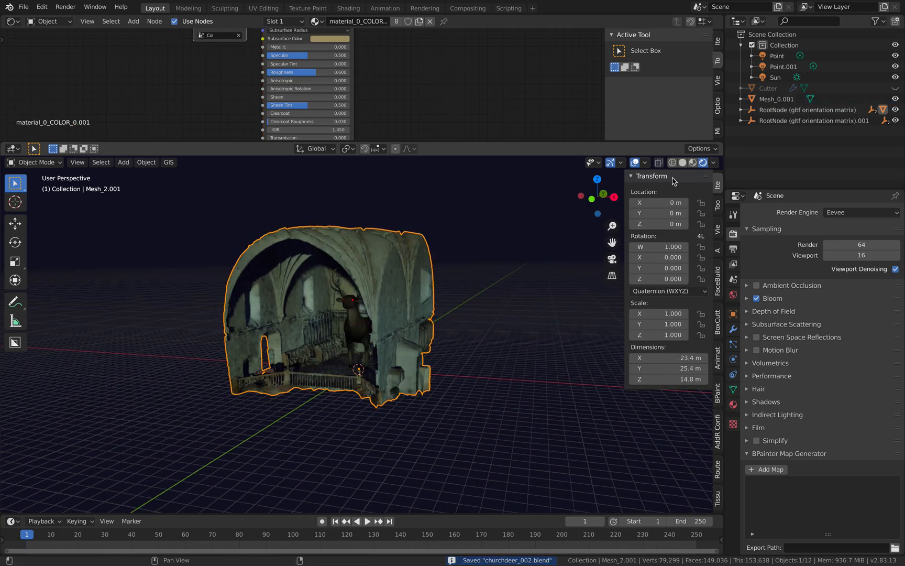
{"action": "left_click", "coordinate": [683, 163]}
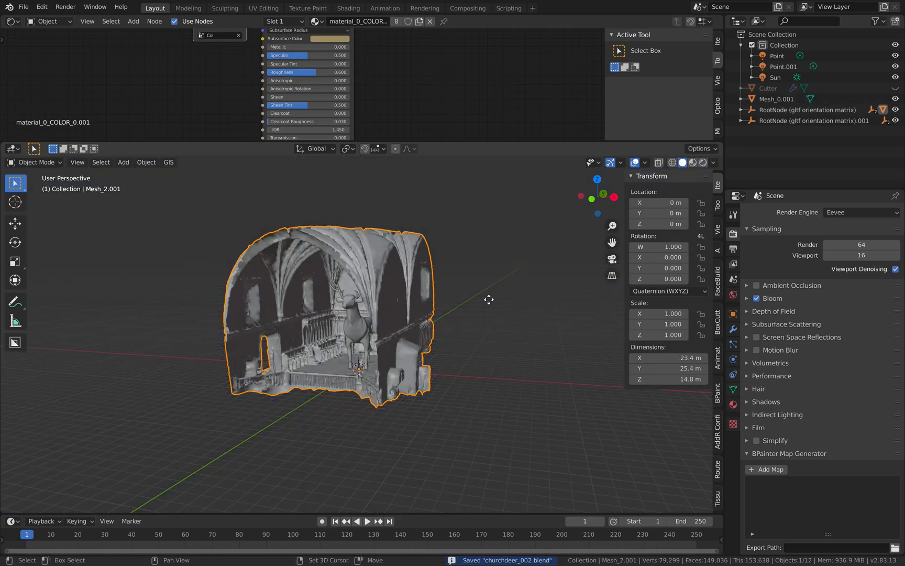
{"action": "key", "text": "shift+d"}
{"action": "left_click", "coordinate": [557, 343]}
{"action": "key", "text": "s"}
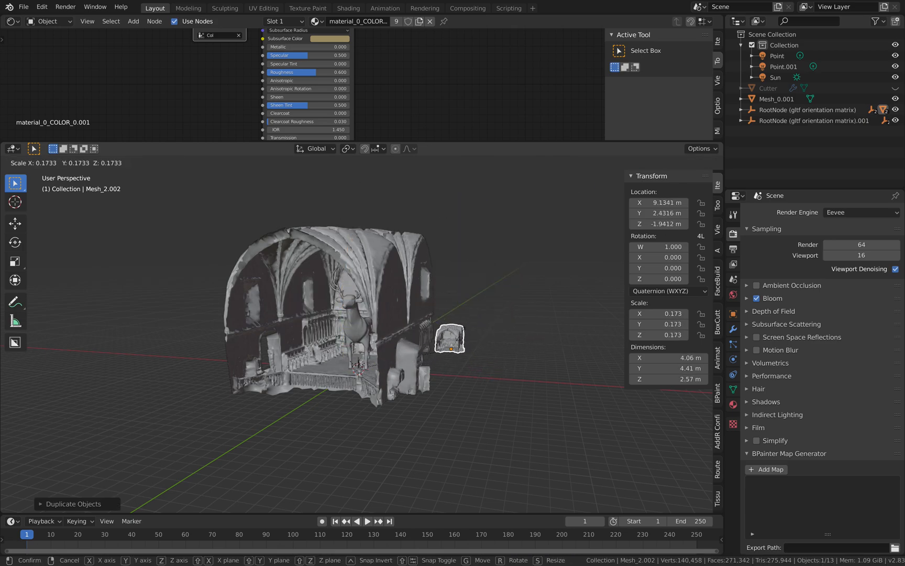
{"action": "left_click", "coordinate": [455, 343]}
Step: Rotate the miniature church 90 degrees about the Z axis and slide it along X toward the large deer
{"action": "key", "text": "r"}
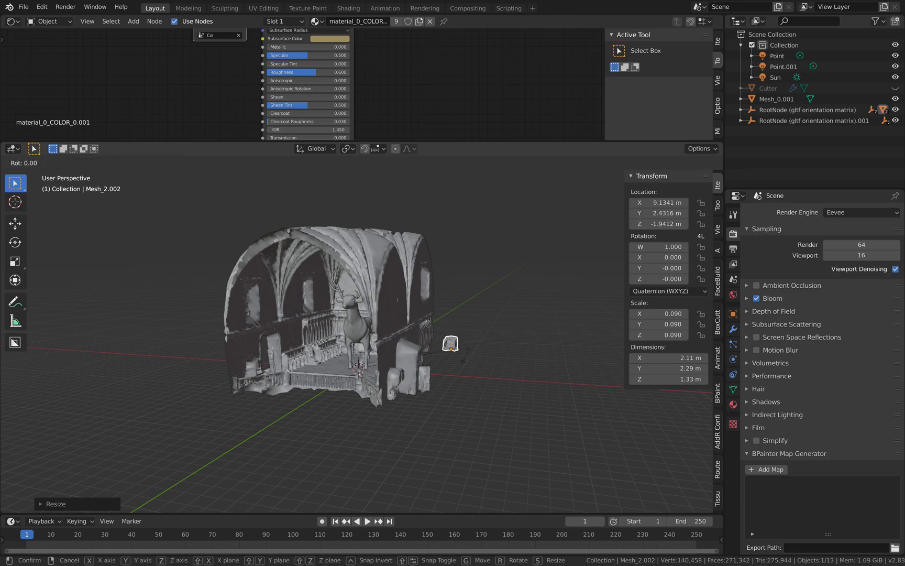
{"action": "key", "text": "z"}
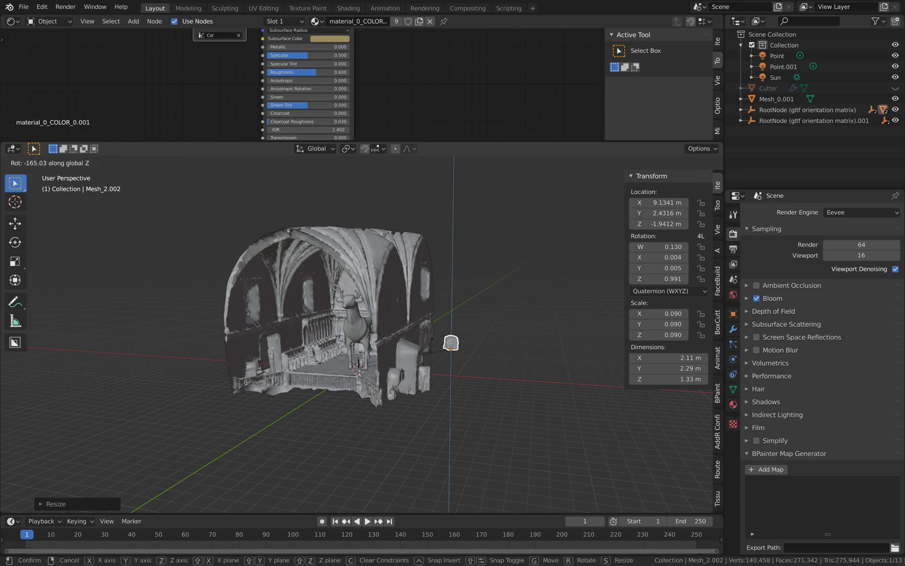
{"action": "type", "text": "90"}
{"action": "key", "text": "Return"}
{"action": "middle_click_drag", "start_coordinate": [471, 354], "coordinate": [346, 336]}
{"action": "scroll", "coordinate": [414, 360], "scroll_direction": "up", "scroll_amount": 5}
{"action": "key", "text": "g"}
{"action": "key", "text": "x"}
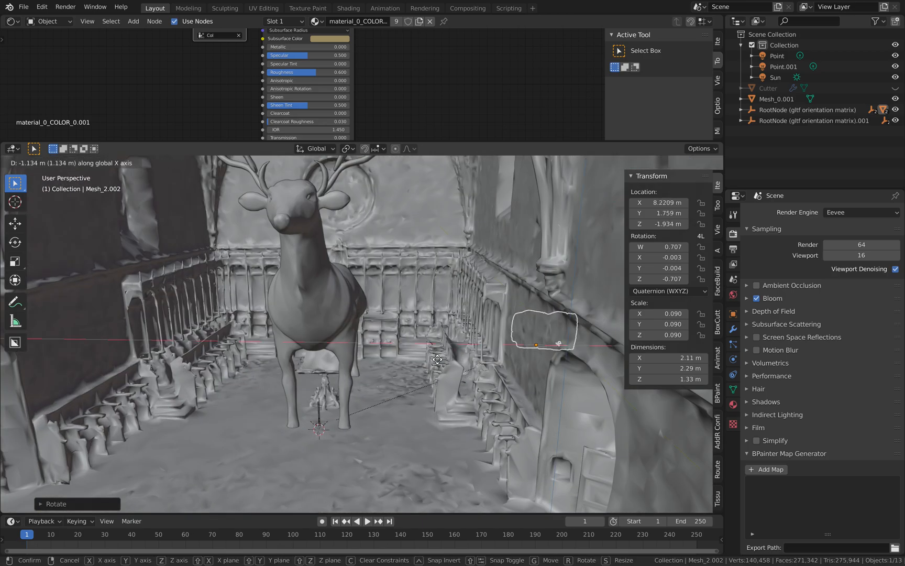
{"action": "left_click", "coordinate": [249, 336]}
Step: Move the miniature church to the cavity in the large deer's flank
{"action": "middle_click_drag", "start_coordinate": [249, 336], "coordinate": [279, 384]}
{"action": "scroll", "coordinate": [325, 359], "scroll_direction": "up", "scroll_amount": 8}
{"action": "middle_click_drag", "start_coordinate": [273, 346], "coordinate": [367, 328], "text": "shift"}
{"action": "mouse_move", "coordinate": [366, 328]}
{"action": "middle_mouse_down"}
{"action": "mouse_move", "coordinate": [291, 290]}
{"action": "mouse_move", "coordinate": [364, 325]}
{"action": "mouse_move", "coordinate": [367, 335]}
{"action": "middle_mouse_up"}
{"action": "key", "text": "g"}
{"action": "left_click", "coordinate": [298, 304]}
{"action": "scroll", "coordinate": [299, 304], "scroll_direction": "down", "scroll_amount": 3}
{"action": "middle_click_drag", "start_coordinate": [298, 309], "coordinate": [349, 393], "text": "shift"}
{"action": "key", "text": "g"}
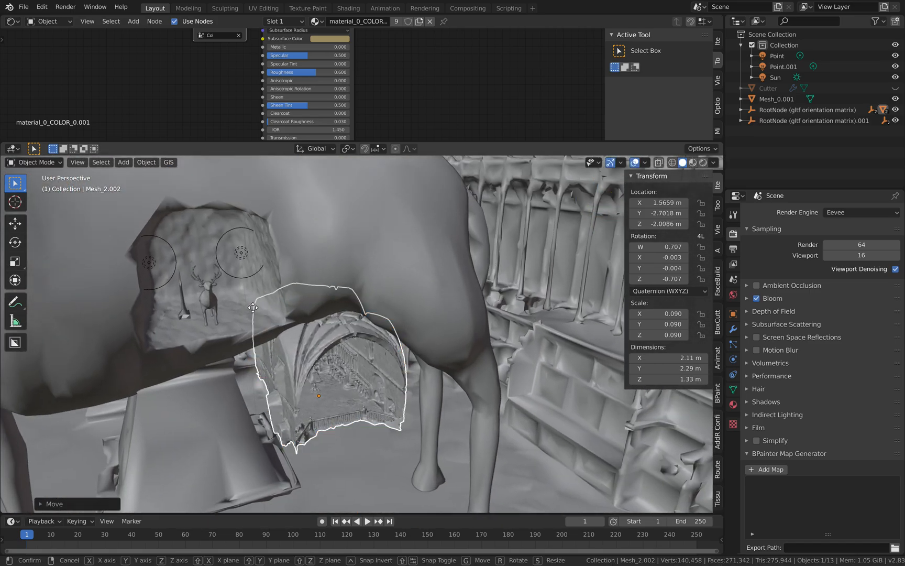
{"action": "left_click", "coordinate": [213, 272]}
Step: Scale the miniature church to about 0.091 and place it inside the cavity around the miniature deer
{"action": "key", "text": "s"}
{"action": "middle_click_drag", "start_coordinate": [213, 272], "coordinate": [345, 293]}
{"action": "left_click", "coordinate": [189, 270]}
{"action": "scroll", "coordinate": [282, 288], "scroll_direction": "up", "scroll_amount": 2}
{"action": "key", "text": "g"}
{"action": "left_click", "coordinate": [276, 285]}
{"action": "scroll", "coordinate": [345, 292], "scroll_direction": "up", "scroll_amount": 5}
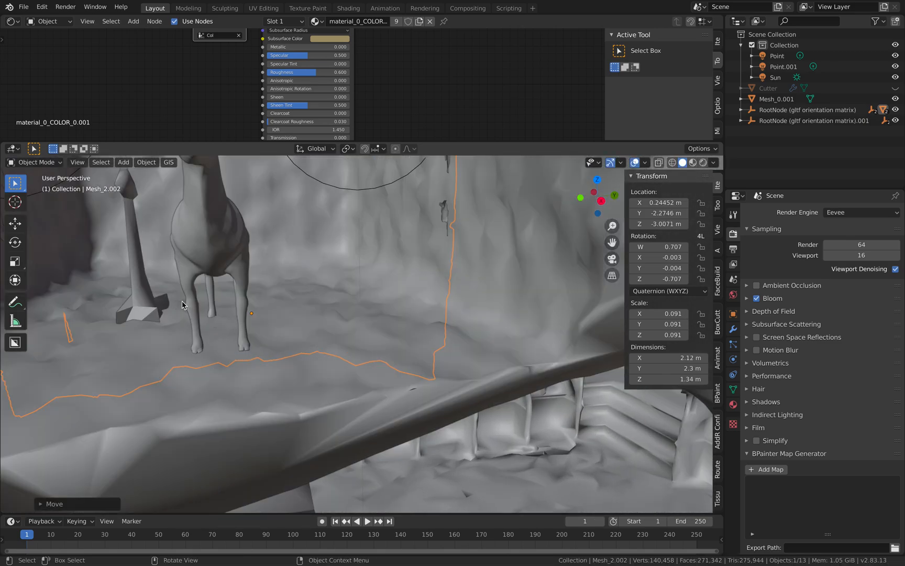
Step: Examine the miniature church's fit in the flank cavity from the front with rendered shading
{"action": "scroll", "coordinate": [181, 295], "scroll_direction": "down", "scroll_amount": 3}
{"action": "middle_click_drag", "start_coordinate": [218, 293], "coordinate": [461, 296]}
{"action": "scroll", "coordinate": [227, 298], "scroll_direction": "down", "scroll_amount": 4}
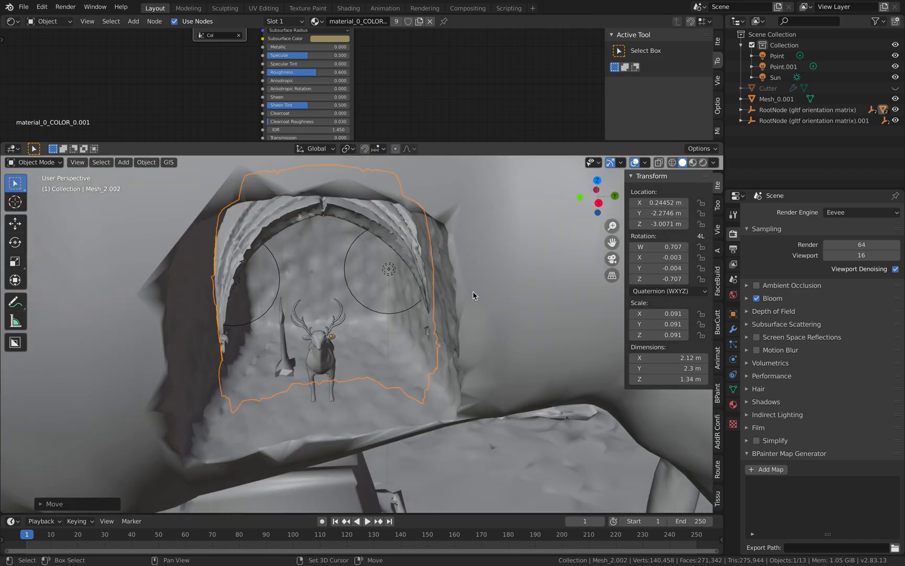
{"action": "left_click", "coordinate": [339, 331]}
{"action": "left_click", "coordinate": [322, 349], "text": "shift"}
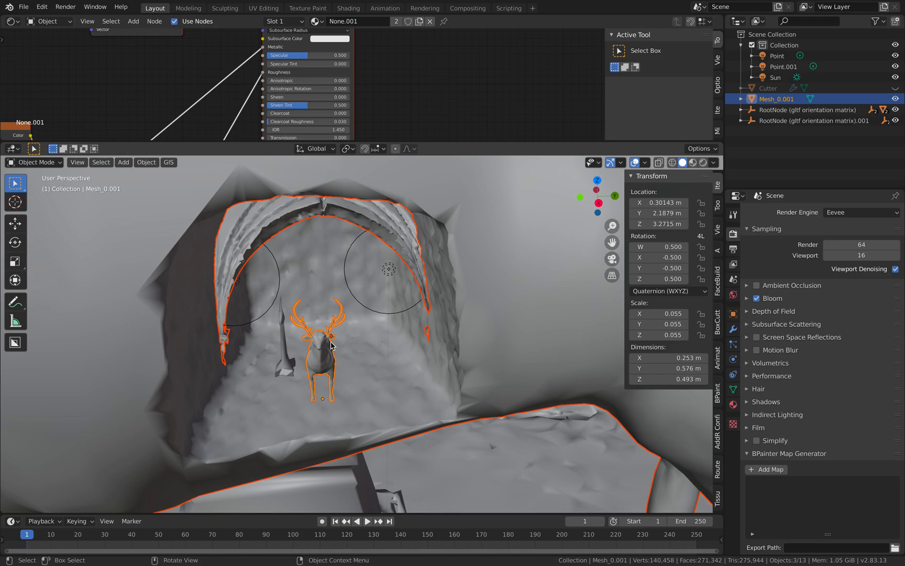
{"action": "left_click", "coordinate": [703, 163]}
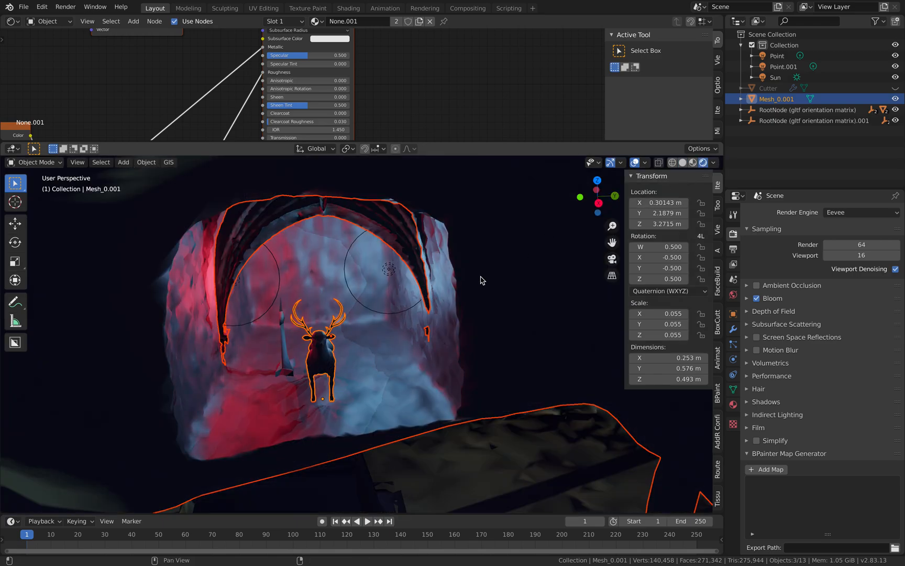
{"action": "left_click", "coordinate": [452, 309]}
{"action": "key", "text": "s"}
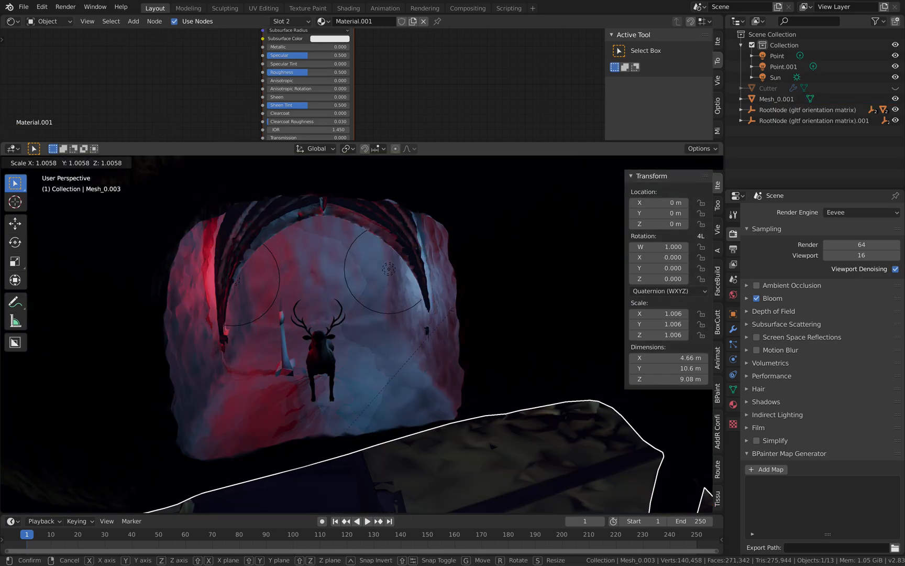
{"action": "right_click", "coordinate": [430, 310]}
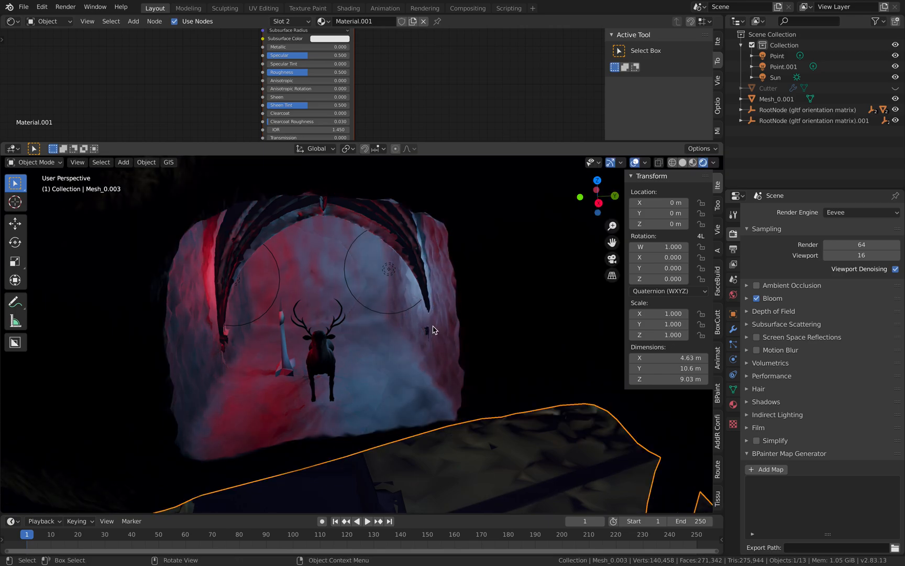
{"action": "key", "text": "KP_Decimal"}
{"action": "middle_click_drag", "start_coordinate": [427, 325], "coordinate": [508, 308]}
{"action": "left_click", "coordinate": [455, 317]}
{"action": "left_click", "coordinate": [460, 305]}
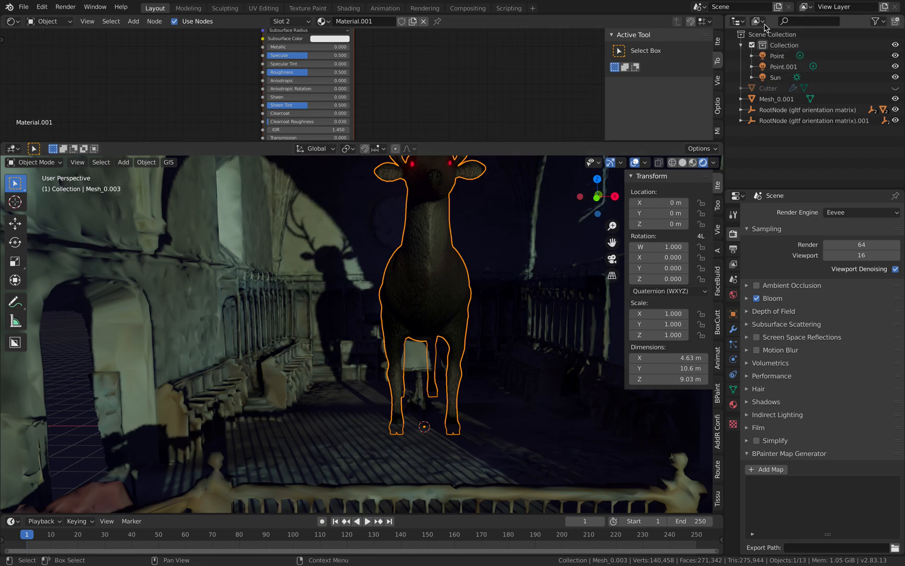
Step: Widen the outliner and enable the restriction toggles for selectability, viewport and render visibility
{"action": "left_click_drag", "start_coordinate": [727, 46], "coordinate": [688, 46]}
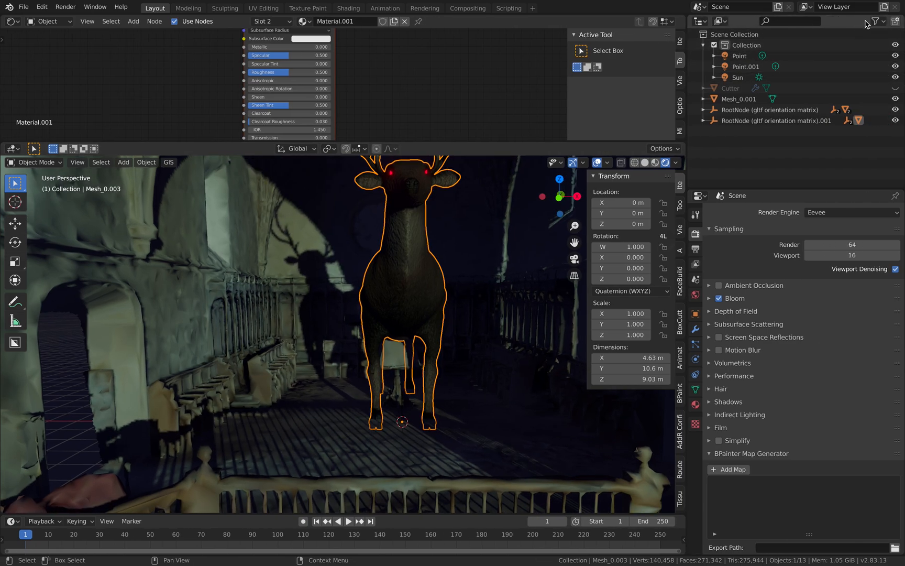
{"action": "left_click", "coordinate": [884, 22]}
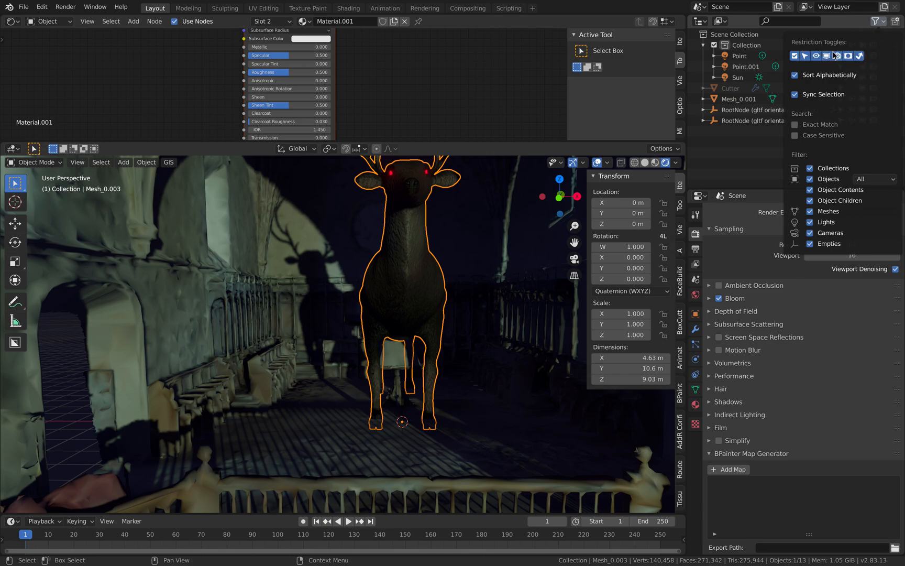
{"action": "left_click", "coordinate": [487, 252]}
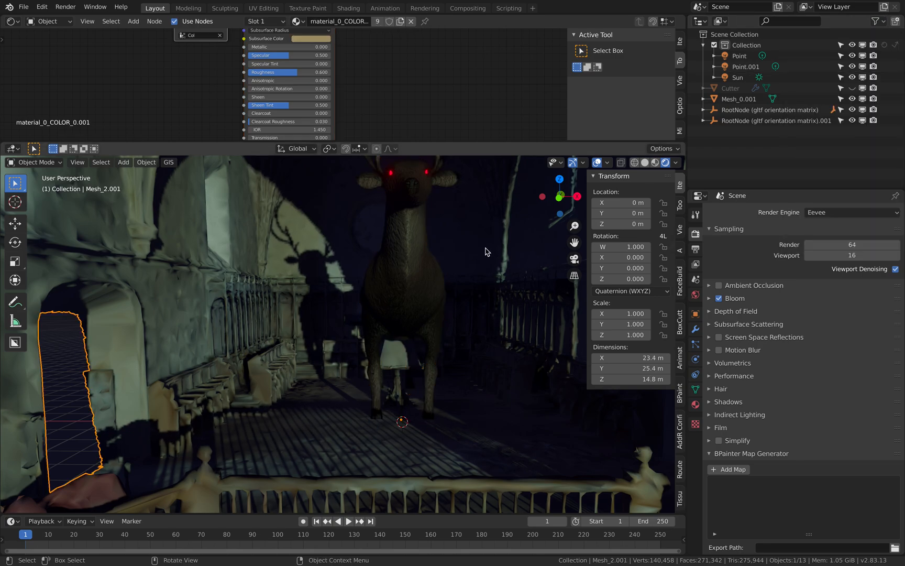
{"action": "scroll", "coordinate": [483, 255], "scroll_direction": "down", "scroll_amount": 4}
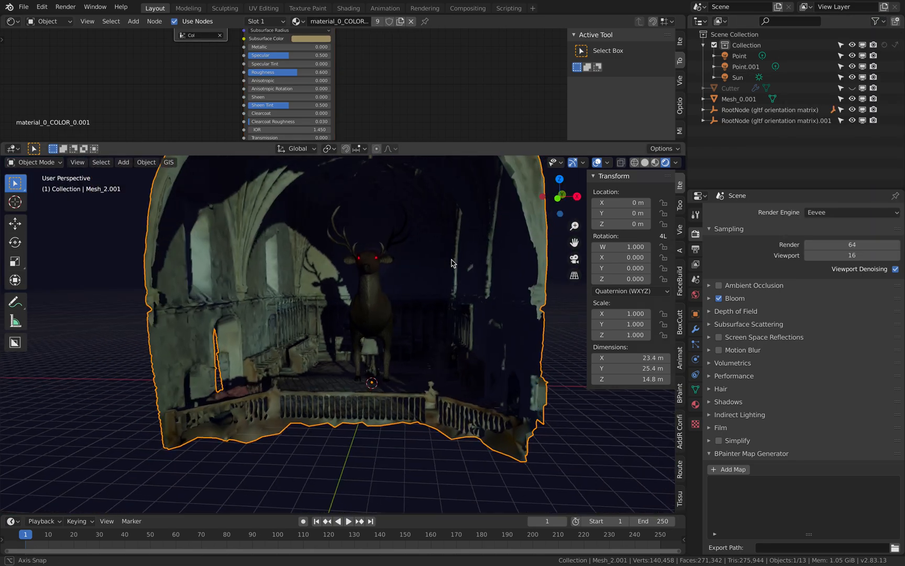
{"action": "left_click", "coordinate": [879, 22]}
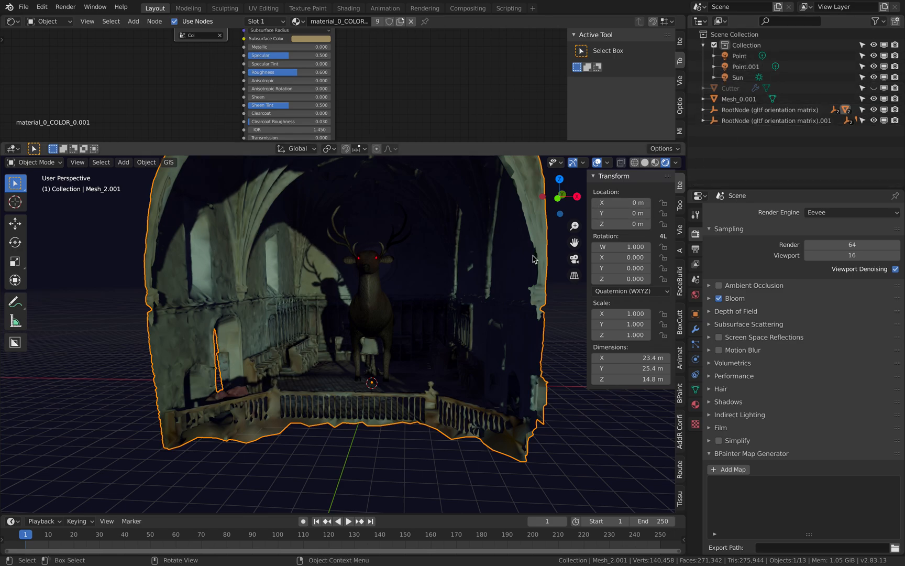
{"action": "left_click", "coordinate": [546, 360]}
{"action": "left_click", "coordinate": [531, 328]}
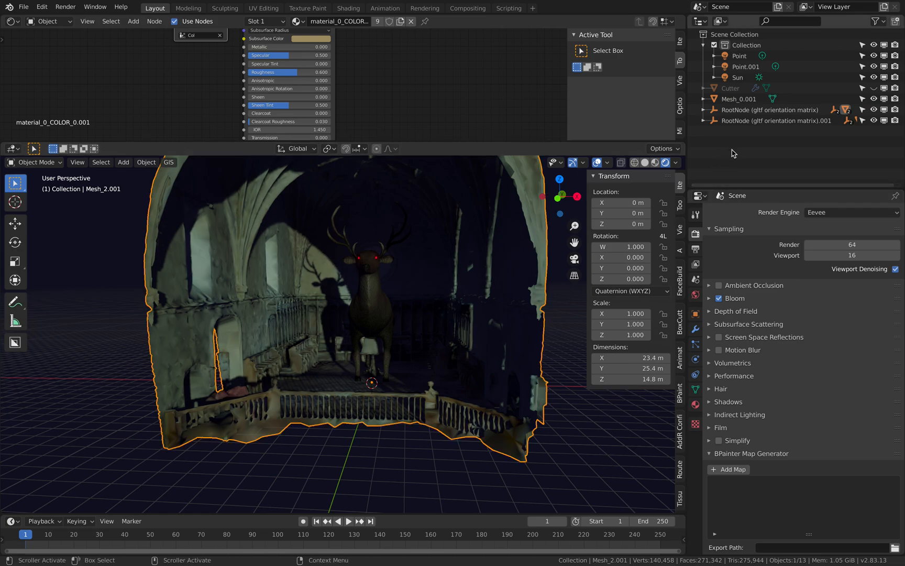
Step: Locate the full-size church Mesh_2.001 in the outliner, make it unselectable and return the viewport to solid shading
{"action": "key", "text": "KP_Decimal"}
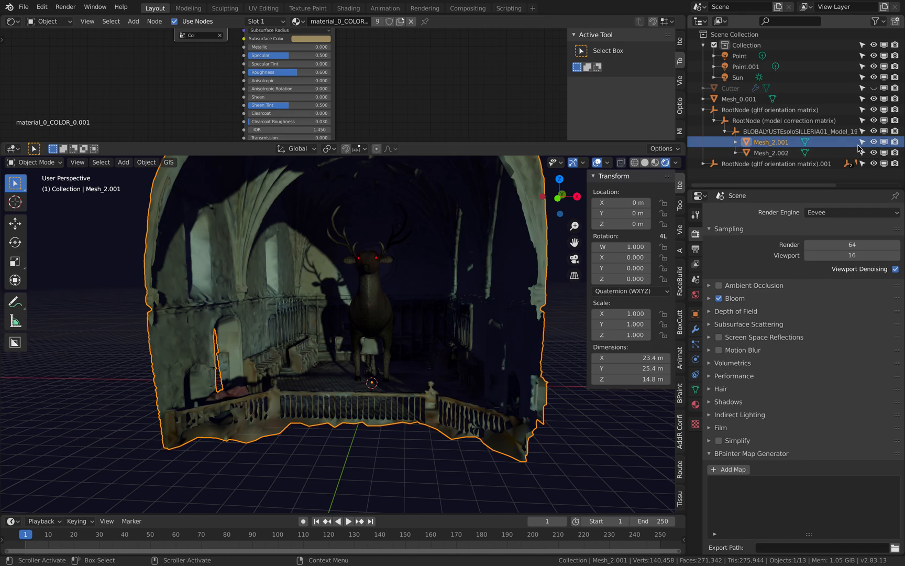
{"action": "left_click", "coordinate": [873, 142]}
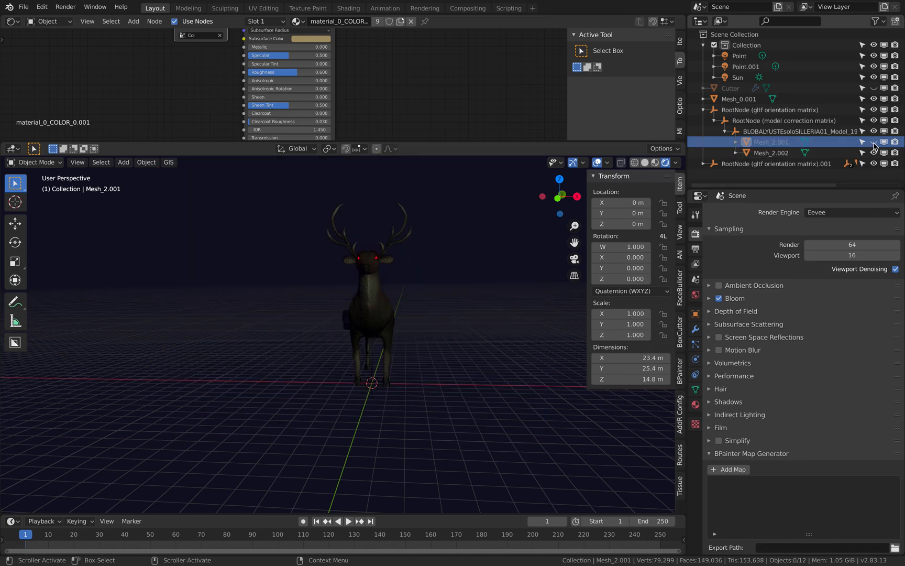
{"action": "left_click", "coordinate": [874, 143]}
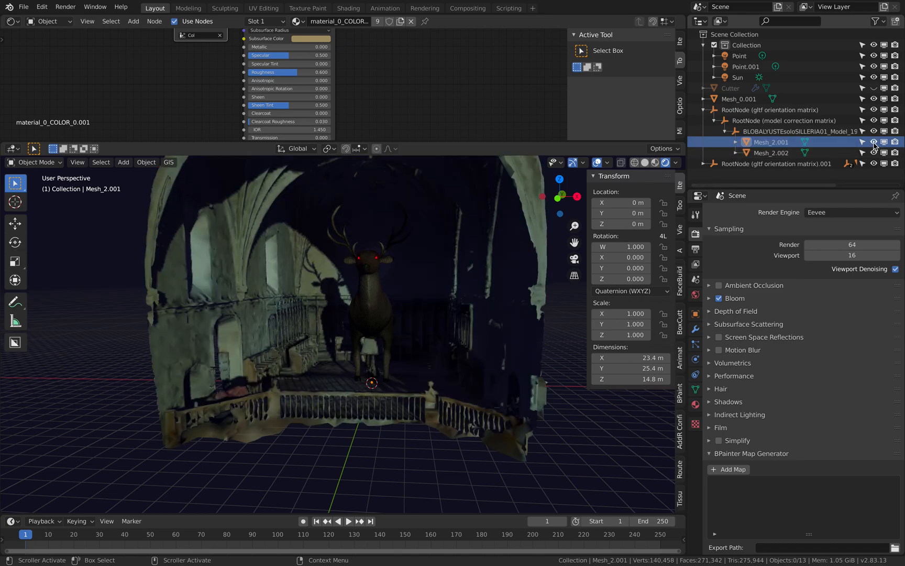
{"action": "left_click", "coordinate": [645, 163]}
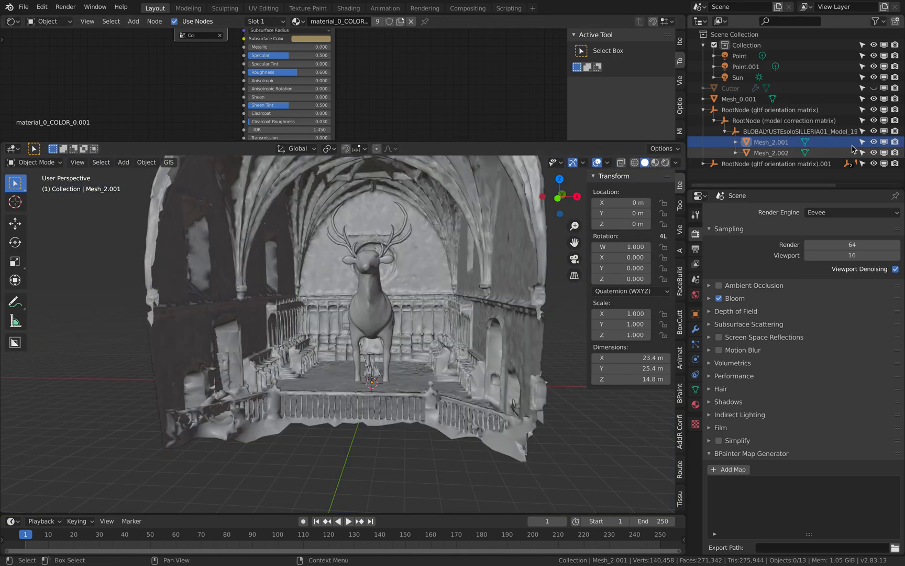
Step: Select the large deer Mesh_0.003, locate it in the outliner and make it unselectable
{"action": "left_click", "coordinate": [387, 307]}
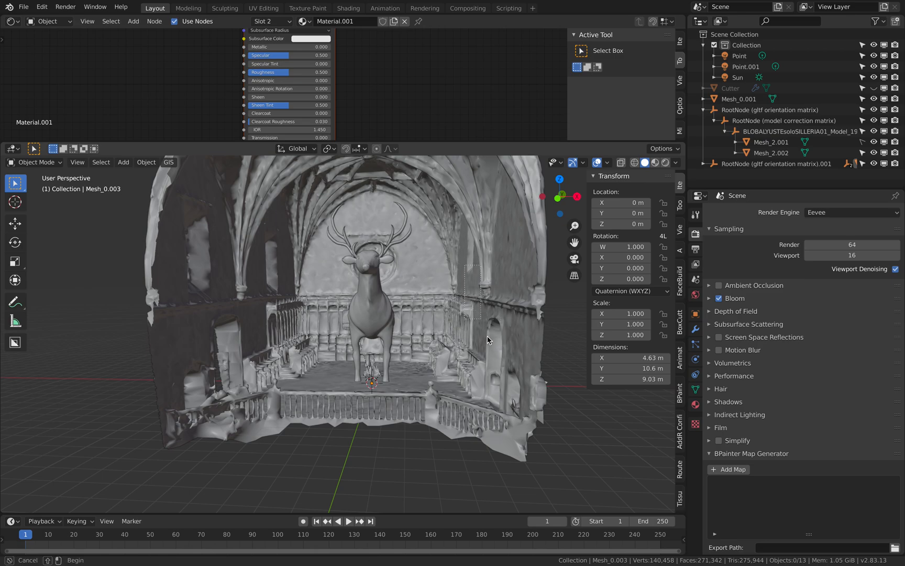
{"action": "middle_click_drag", "start_coordinate": [403, 309], "coordinate": [340, 319]}
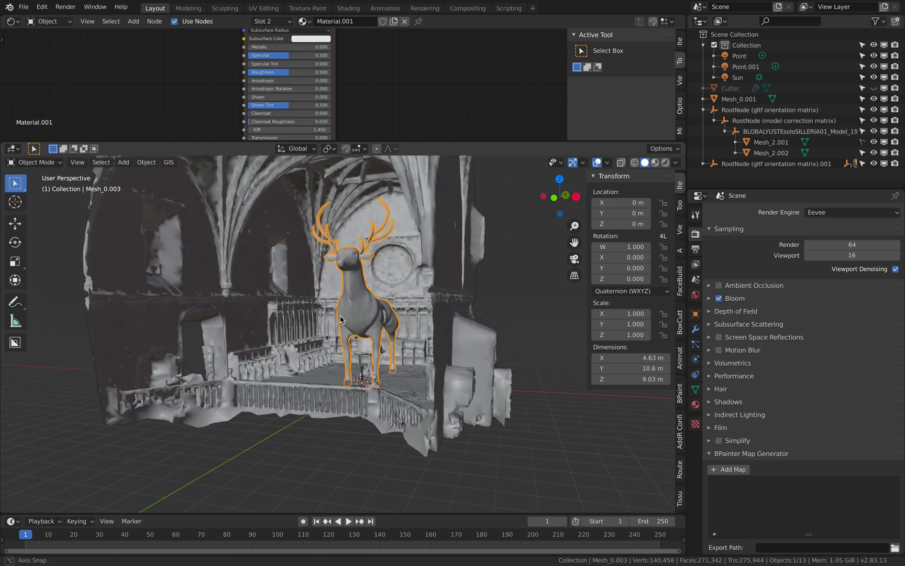
{"action": "middle_click_drag", "start_coordinate": [380, 283], "coordinate": [389, 283]}
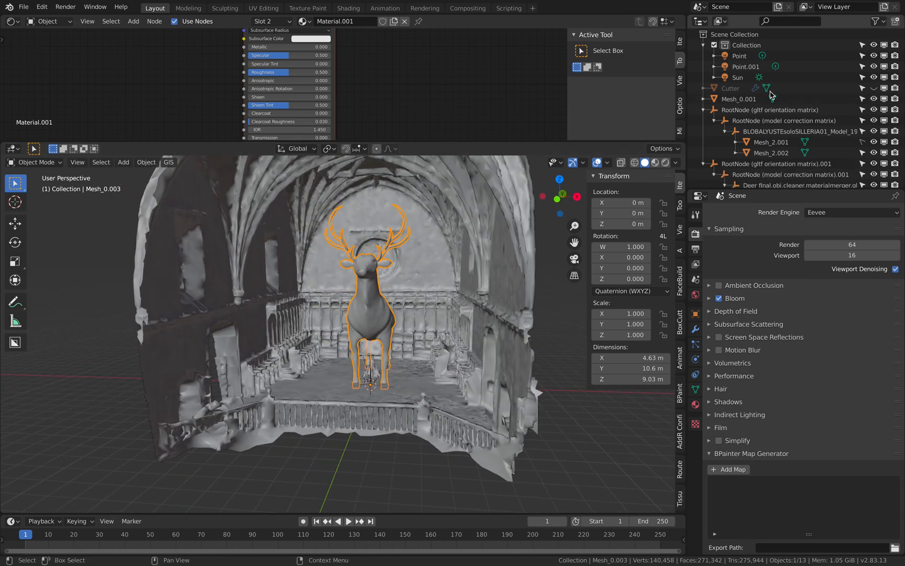
{"action": "scroll", "coordinate": [777, 121], "scroll_direction": "down", "scroll_amount": 2}
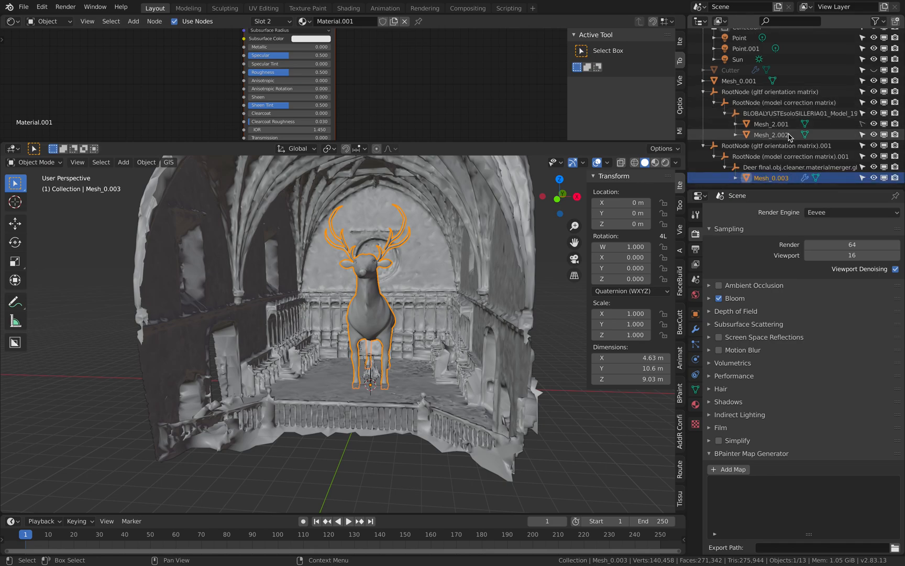
{"action": "middle_click_drag", "start_coordinate": [463, 290], "coordinate": [418, 293]}
Step: Select the miniature church Mesh_2.002 inside the flank cavity and rescale it slightly
{"action": "left_click_drag", "start_coordinate": [405, 340], "coordinate": [285, 279]}
{"action": "middle_click_drag", "start_coordinate": [281, 280], "coordinate": [257, 281]}
{"action": "left_click_drag", "start_coordinate": [344, 306], "coordinate": [366, 317]}
{"action": "scroll", "coordinate": [366, 318], "scroll_direction": "up", "scroll_amount": 10}
{"action": "middle_click_drag", "start_coordinate": [293, 318], "coordinate": [374, 346]}
{"action": "scroll", "coordinate": [256, 316], "scroll_direction": "up", "scroll_amount": 4}
{"action": "scroll", "coordinate": [253, 298], "scroll_direction": "up", "scroll_amount": 5}
{"action": "scroll", "coordinate": [283, 366], "scroll_direction": "down", "scroll_amount": 5}
{"action": "key", "text": "s"}
{"action": "left_click", "coordinate": [351, 344]}
{"action": "scroll", "coordinate": [363, 343], "scroll_direction": "down", "scroll_amount": 8}
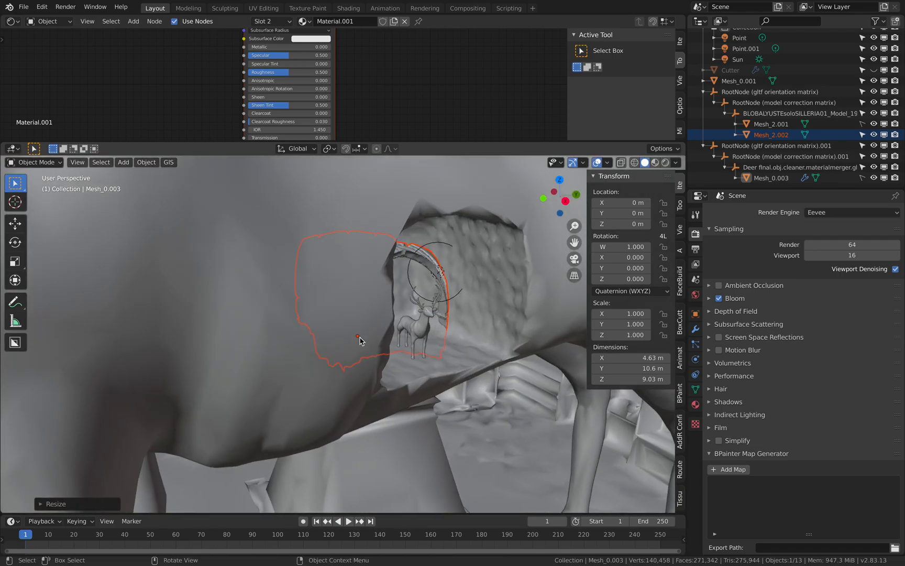
Step: Slide the miniature church along the X axis and recentre it in the cavity opening
{"action": "key", "text": "g"}
{"action": "key", "text": "x"}
{"action": "left_click", "coordinate": [369, 354]}
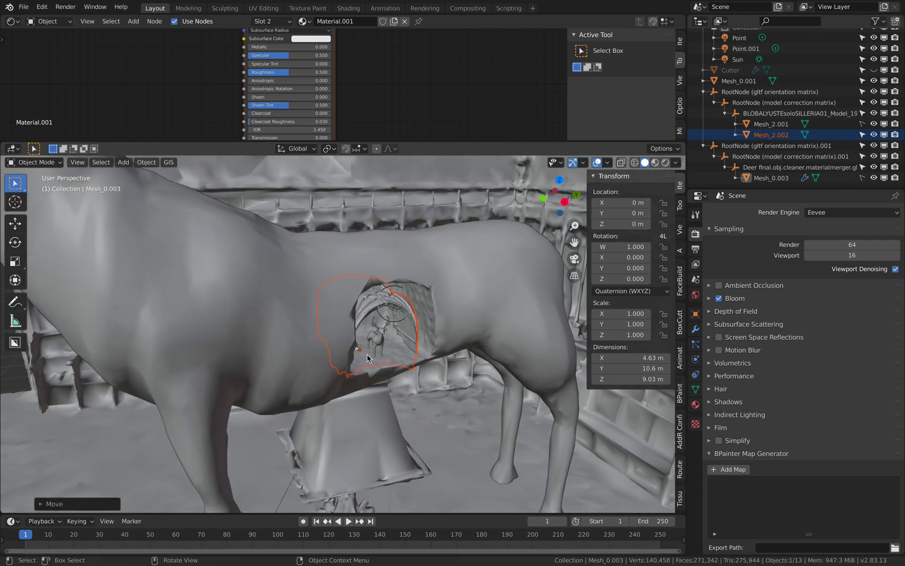
{"action": "middle_click_drag", "start_coordinate": [369, 353], "coordinate": [345, 344]}
{"action": "key", "text": "g"}
{"action": "left_click", "coordinate": [349, 343]}
{"action": "scroll", "coordinate": [350, 343], "scroll_direction": "up", "scroll_amount": 3}
Step: Enlarge the miniature church slightly to better fill the cavity opening
{"action": "key", "text": "s"}
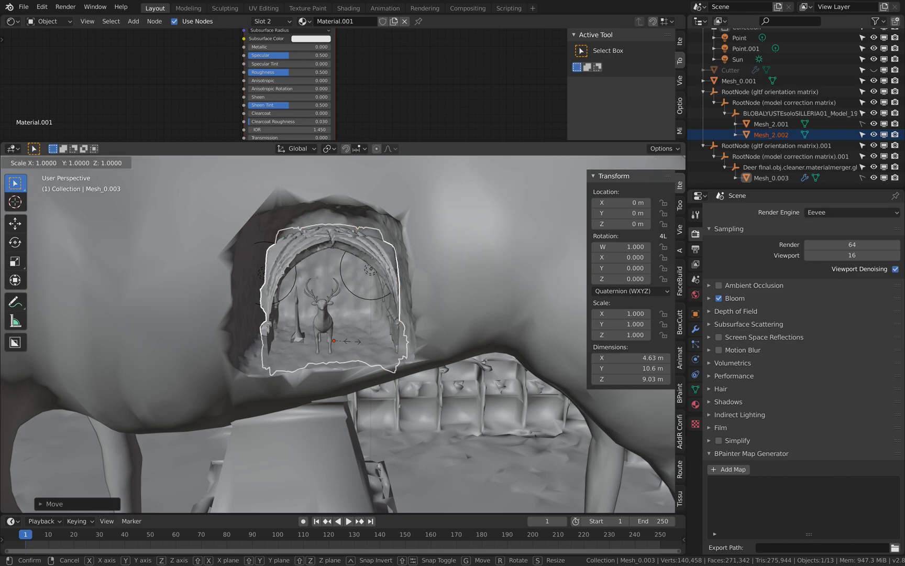
{"action": "left_click", "coordinate": [361, 343]}
{"action": "key", "text": "s"}
{"action": "left_click", "coordinate": [348, 343]}
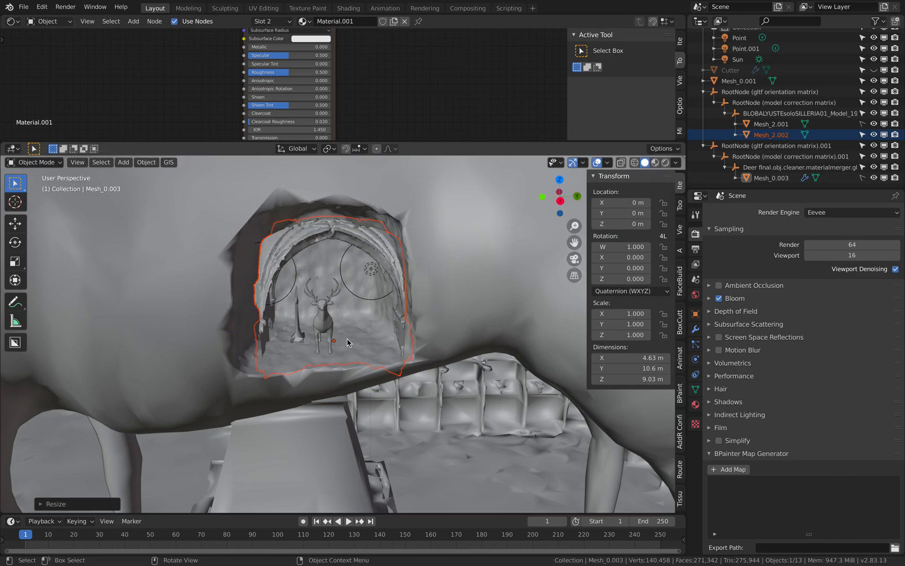
Step: Nudge the miniature church into line with the miniature deer and slide it outward along X, bringing its balustrade to the cavity opening
{"action": "key", "text": "g"}
{"action": "left_click", "coordinate": [344, 342]}
{"action": "mouse_move", "coordinate": [344, 342]}
{"action": "middle_mouse_down"}
{"action": "mouse_move", "coordinate": [378, 356]}
{"action": "mouse_move", "coordinate": [328, 342]}
{"action": "middle_mouse_up"}
{"action": "key", "text": "g"}
{"action": "key", "text": "x"}
{"action": "left_click", "coordinate": [398, 361]}
{"action": "key", "text": "g"}
{"action": "left_click", "coordinate": [324, 331]}
{"action": "key", "text": "g"}
{"action": "key", "text": "x"}
{"action": "left_click", "coordinate": [373, 351]}
{"action": "scroll", "coordinate": [328, 342], "scroll_direction": "up", "scroll_amount": 2}
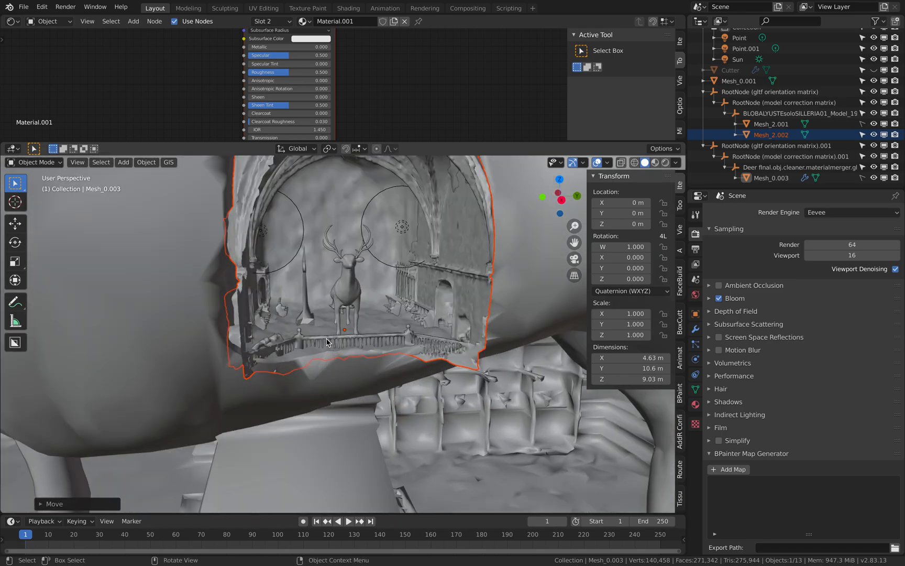
Step: Show the viewport in rendered shading and raise the miniature church about 0.07 m along the Z axis
{"action": "left_click", "coordinate": [666, 162]}
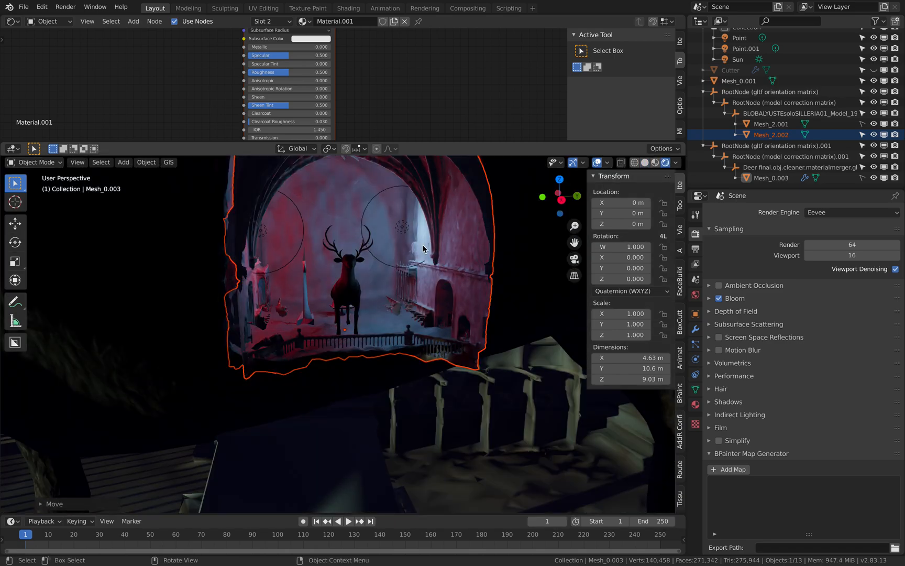
{"action": "middle_click_drag", "start_coordinate": [401, 325], "coordinate": [414, 336]}
{"action": "key", "text": "g"}
{"action": "key", "text": "y"}
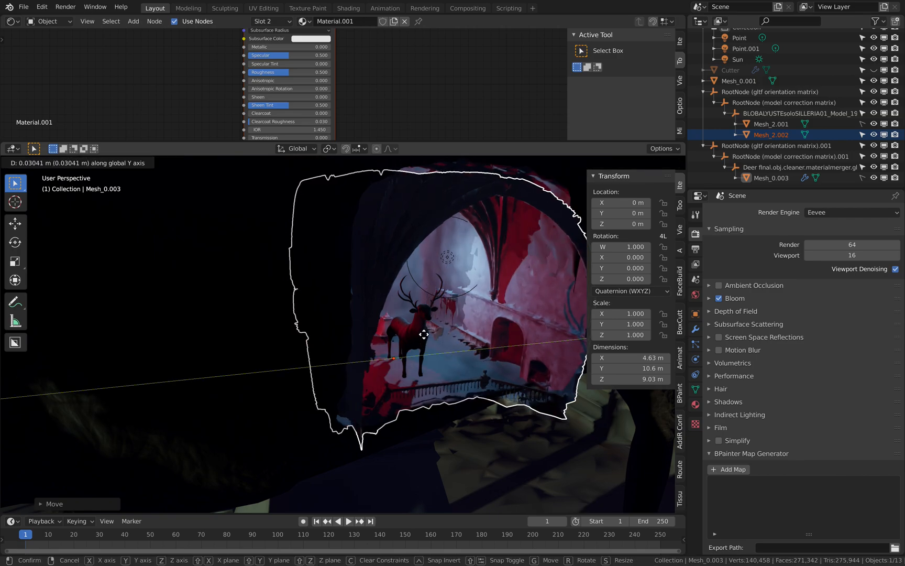
{"action": "key", "text": "z"}
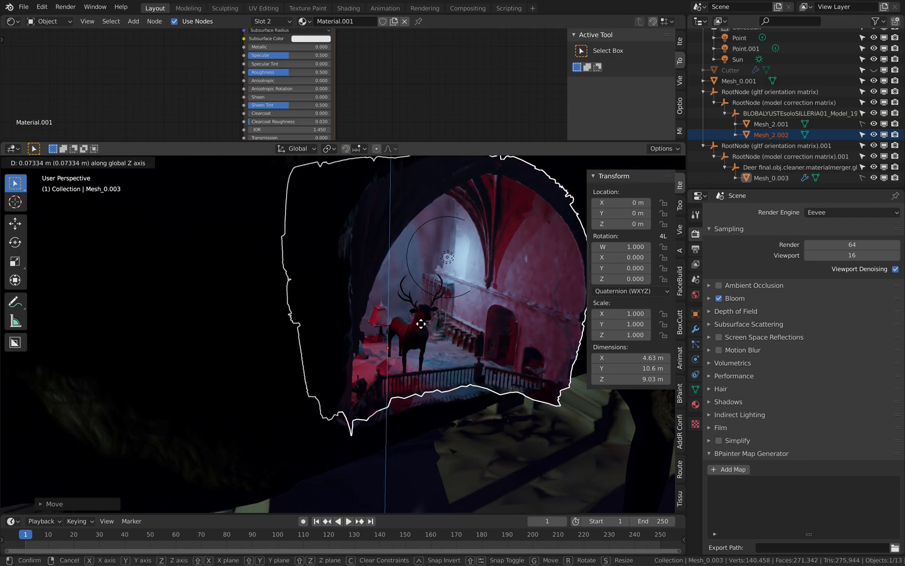
{"action": "left_click", "coordinate": [421, 323]}
Step: Slide the miniature church outward along X in two moves, the second about 0.14 m, and clear the selection
{"action": "key", "text": "g"}
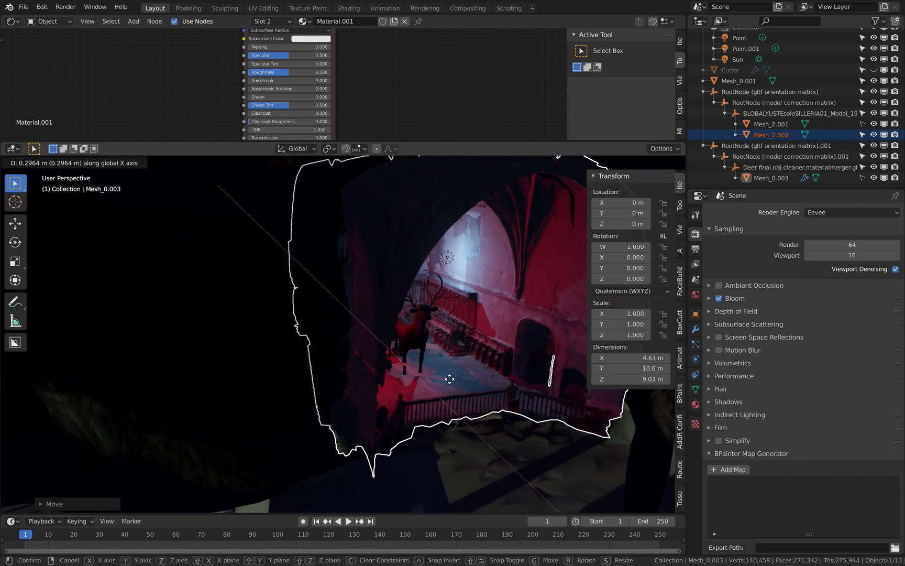
{"action": "left_click", "coordinate": [410, 370]}
{"action": "middle_click_drag", "start_coordinate": [411, 371], "coordinate": [409, 372]}
{"action": "key", "text": "g"}
{"action": "key", "text": "y"}
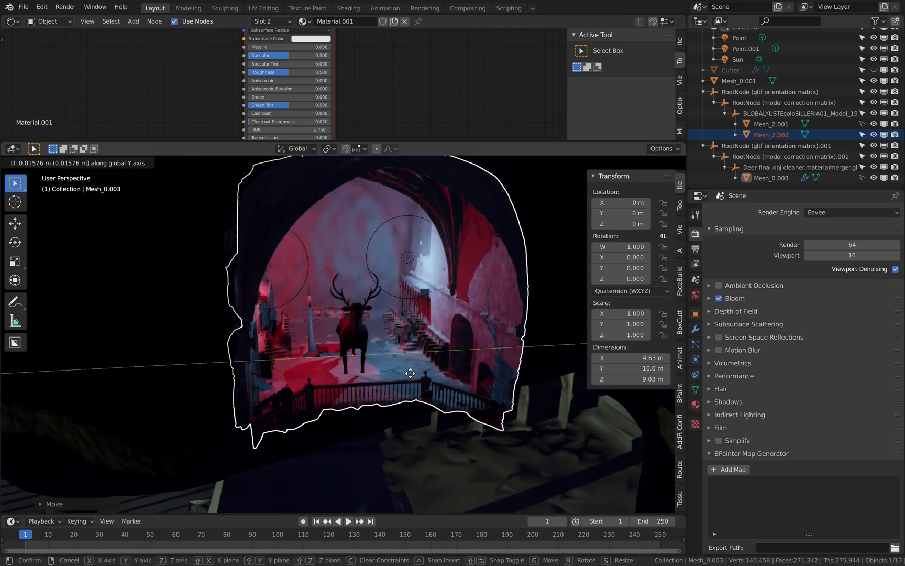
{"action": "key", "text": "y"}
{"action": "key", "text": "x"}
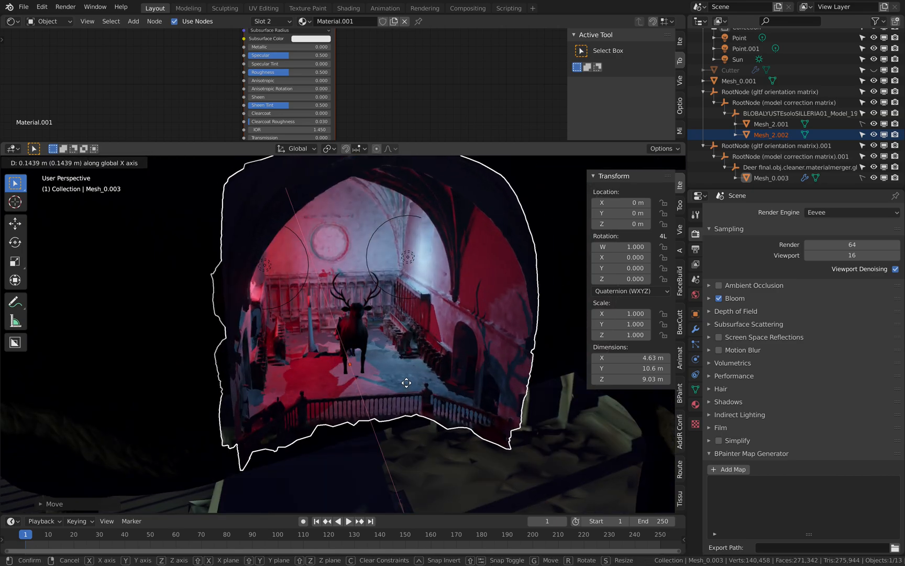
{"action": "left_click", "coordinate": [406, 382]}
{"action": "scroll", "coordinate": [404, 382], "scroll_direction": "down", "scroll_amount": 8}
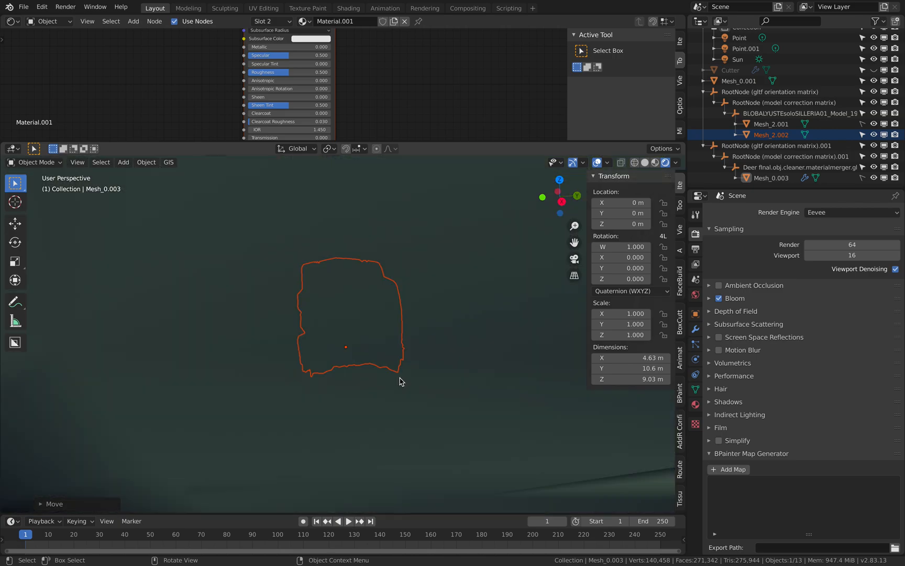
{"action": "key", "text": "a"}
{"action": "key", "text": "alt+a"}
Step: Inspect the lit miniature church and deer in the flank cavity, and the full church scene from the front and side
{"action": "scroll", "coordinate": [414, 377], "scroll_direction": "up", "scroll_amount": 8}
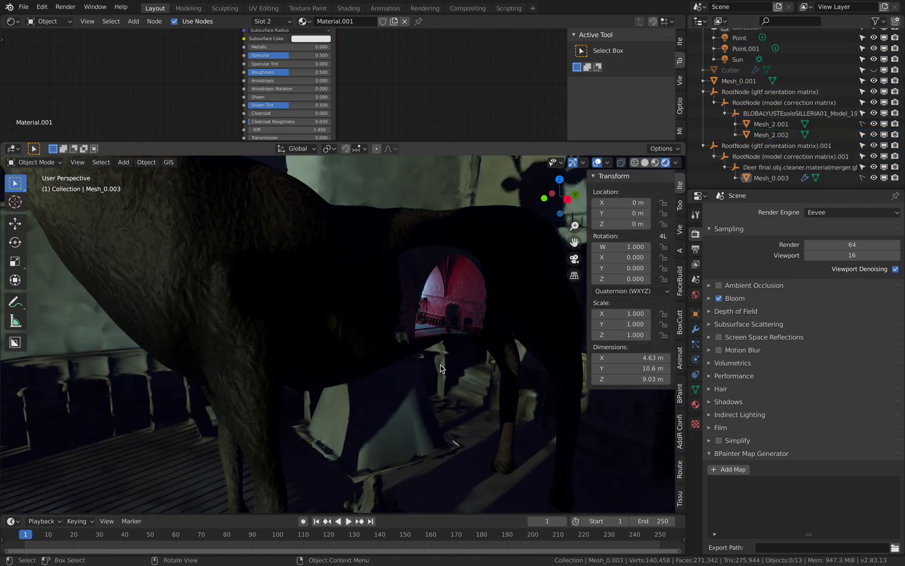
{"action": "middle_click_drag", "start_coordinate": [440, 362], "coordinate": [449, 337]}
{"action": "scroll", "coordinate": [446, 338], "scroll_direction": "down", "scroll_amount": 5}
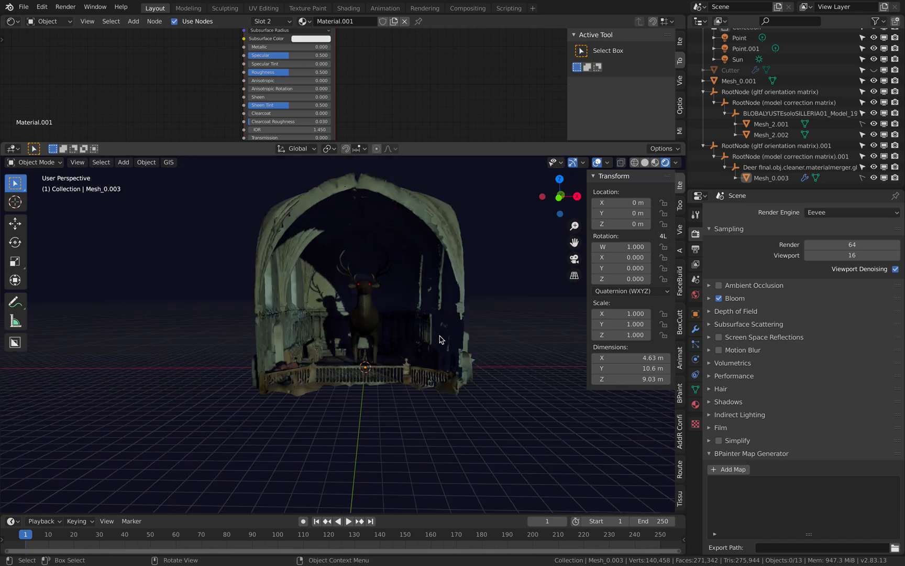
{"action": "middle_click_drag", "start_coordinate": [421, 339], "coordinate": [333, 323], "text": "shift"}
{"action": "scroll", "coordinate": [389, 371], "scroll_direction": "up", "scroll_amount": 4}
{"action": "scroll", "coordinate": [416, 348], "scroll_direction": "down", "scroll_amount": 5}
{"action": "scroll", "coordinate": [362, 344], "scroll_direction": "up", "scroll_amount": 5}
{"action": "scroll", "coordinate": [360, 346], "scroll_direction": "up", "scroll_amount": 3}
{"action": "scroll", "coordinate": [362, 329], "scroll_direction": "up", "scroll_amount": 4}
{"action": "scroll", "coordinate": [321, 320], "scroll_direction": "down", "scroll_amount": 7}
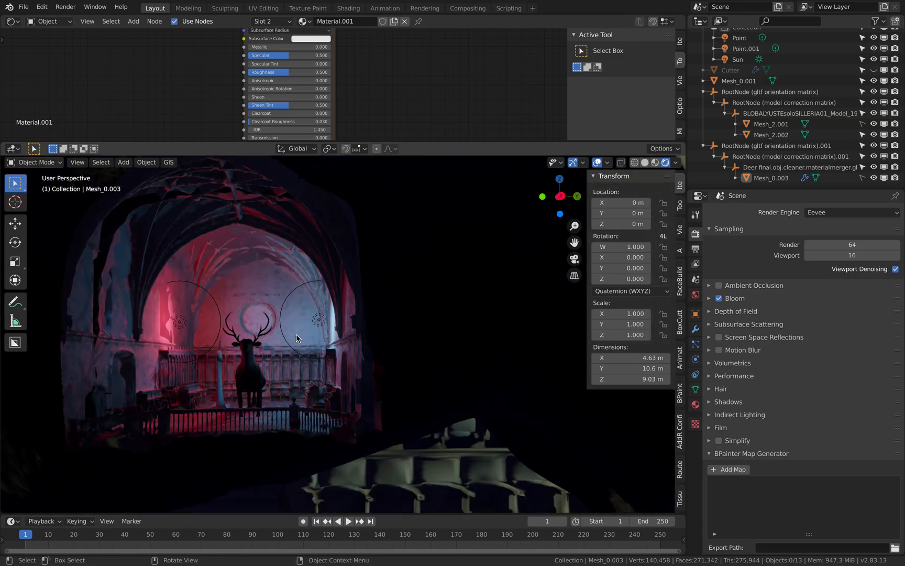
{"action": "middle_click_drag", "start_coordinate": [281, 340], "coordinate": [366, 347]}
{"action": "scroll", "coordinate": [285, 340], "scroll_direction": "down", "scroll_amount": 8}
{"action": "scroll", "coordinate": [306, 341], "scroll_direction": "down", "scroll_amount": 7}
{"action": "scroll", "coordinate": [366, 348], "scroll_direction": "down", "scroll_amount": 8}
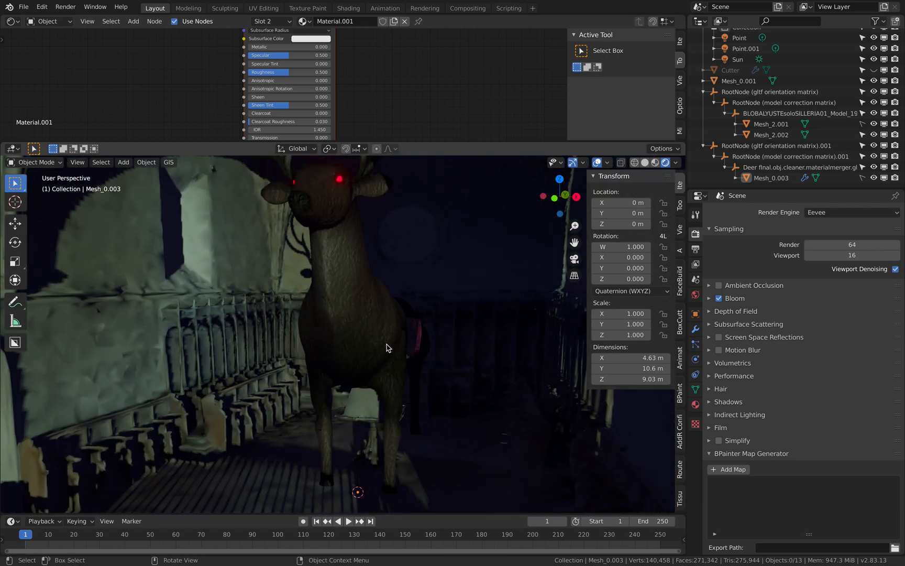
{"action": "scroll", "coordinate": [426, 349], "scroll_direction": "down", "scroll_amount": 8}
{"action": "middle_click_drag", "start_coordinate": [422, 348], "coordinate": [510, 317]}
{"action": "scroll", "coordinate": [434, 311], "scroll_direction": "down", "scroll_amount": 4}
{"action": "middle_click_drag", "start_coordinate": [434, 311], "coordinate": [498, 313]}
{"action": "scroll", "coordinate": [362, 339], "scroll_direction": "down", "scroll_amount": 4}
{"action": "scroll", "coordinate": [361, 339], "scroll_direction": "up", "scroll_amount": 12}
{"action": "mouse_move", "coordinate": [341, 341]}
{"action": "middle_mouse_down"}
{"action": "mouse_move", "coordinate": [294, 342]}
{"action": "mouse_move", "coordinate": [354, 338]}
{"action": "mouse_move", "coordinate": [346, 339]}
{"action": "middle_mouse_up"}
Step: Save the scene file
{"action": "scroll", "coordinate": [357, 336], "scroll_direction": "down", "scroll_amount": 3}
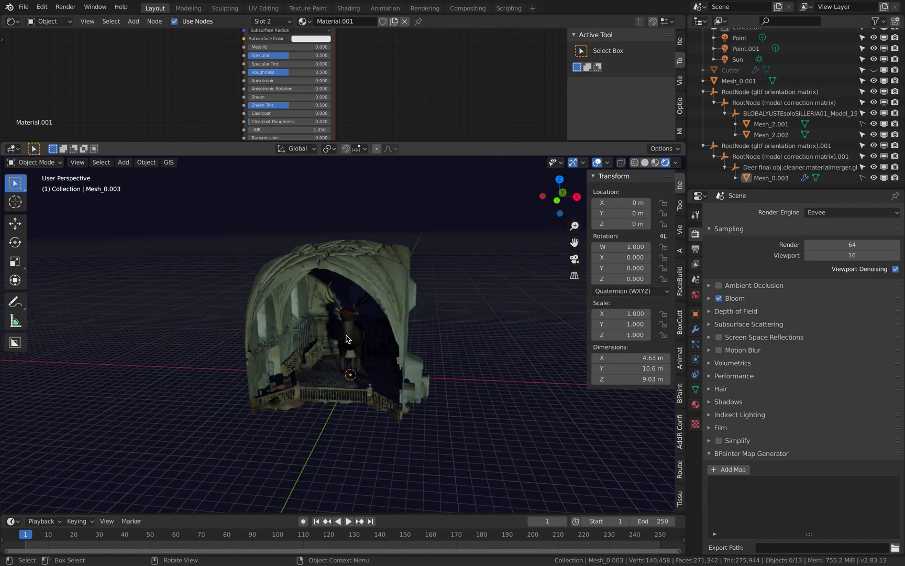
{"action": "scroll", "coordinate": [419, 274], "scroll_direction": "up", "scroll_amount": 2}
{"action": "key", "text": "ctrl+s"}
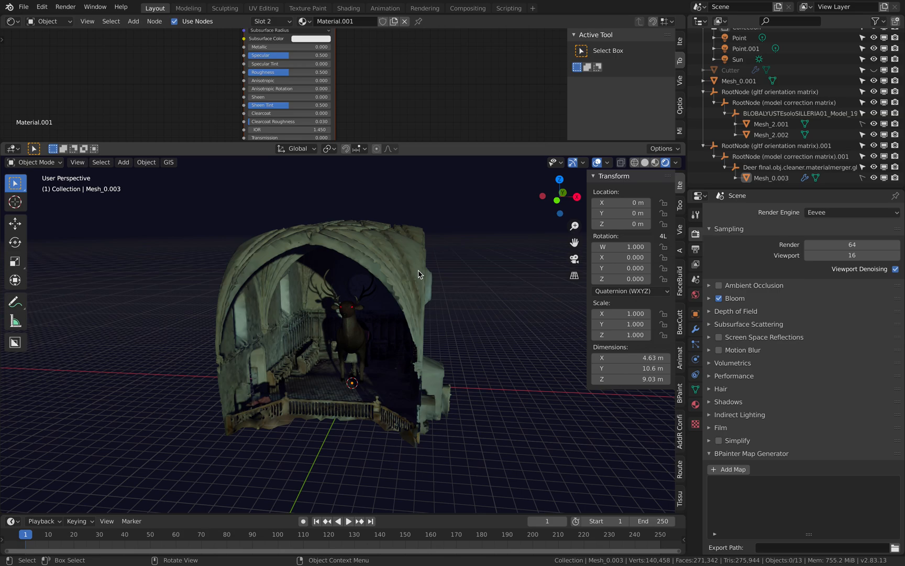
Step: Look over the church and deer from the front, along with the scene's object list and the Material.001 node setup
{"action": "middle_click_drag", "start_coordinate": [419, 273], "coordinate": [432, 297]}
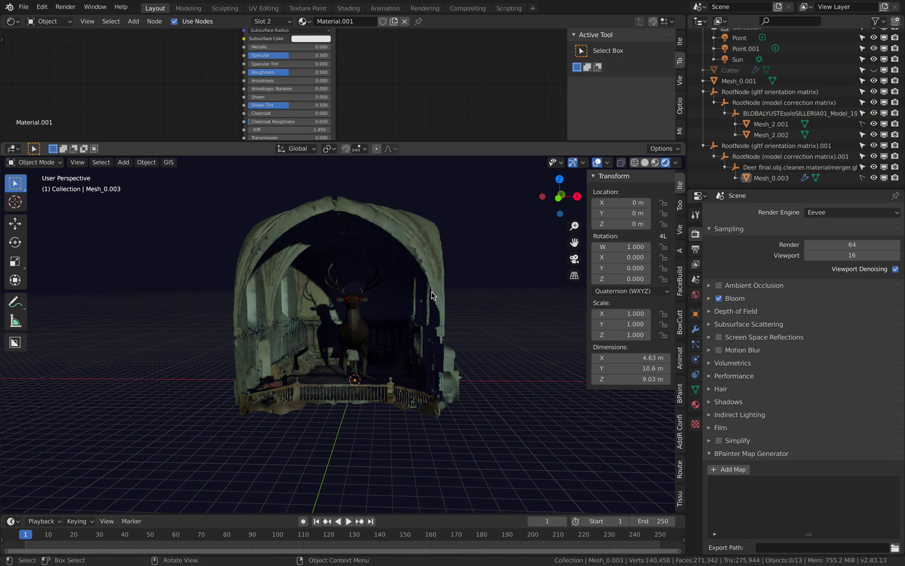
{"action": "mouse_move", "coordinate": [359, 338]}
{"action": "middle_mouse_down"}
{"action": "mouse_move", "coordinate": [385, 318]}
{"action": "mouse_move", "coordinate": [376, 343]}
{"action": "middle_mouse_up"}
{"action": "scroll", "coordinate": [375, 344], "scroll_direction": "up", "scroll_amount": 4}
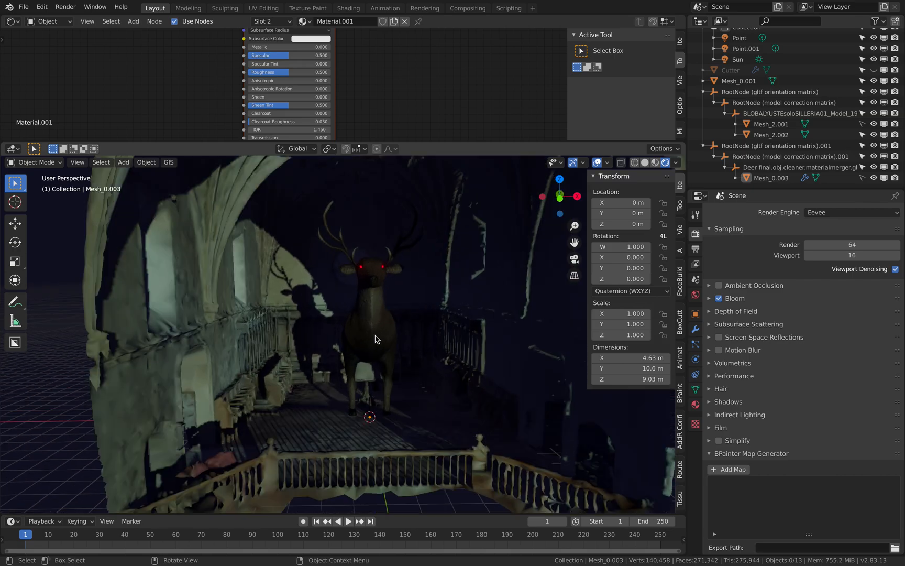
{"action": "scroll", "coordinate": [376, 343], "scroll_direction": "down", "scroll_amount": 4}
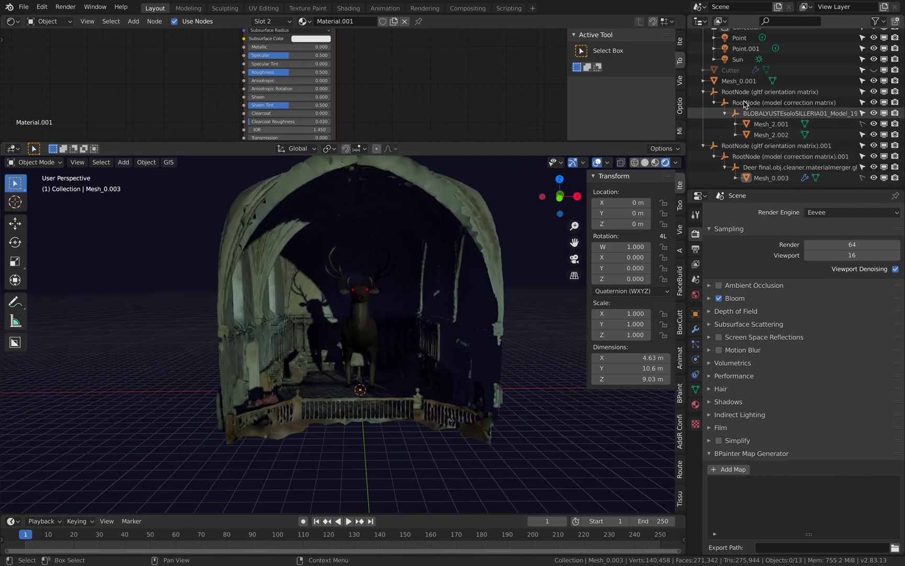
{"action": "scroll", "coordinate": [697, 97], "scroll_direction": "up", "scroll_amount": 2}
{"action": "middle_click_drag", "start_coordinate": [436, 88], "coordinate": [427, 101]}
{"action": "scroll", "coordinate": [428, 104], "scroll_direction": "down", "scroll_amount": 4}
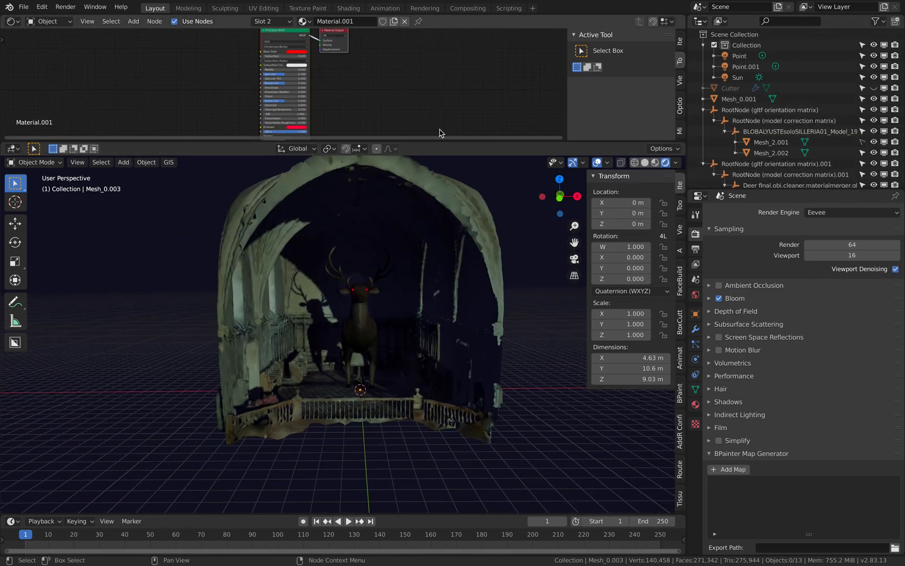
{"action": "left_click_drag", "start_coordinate": [451, 141], "coordinate": [451, 144]}
{"action": "scroll", "coordinate": [414, 278], "scroll_direction": "down", "scroll_amount": 1}
{"action": "middle_click_drag", "start_coordinate": [411, 285], "coordinate": [398, 287]}
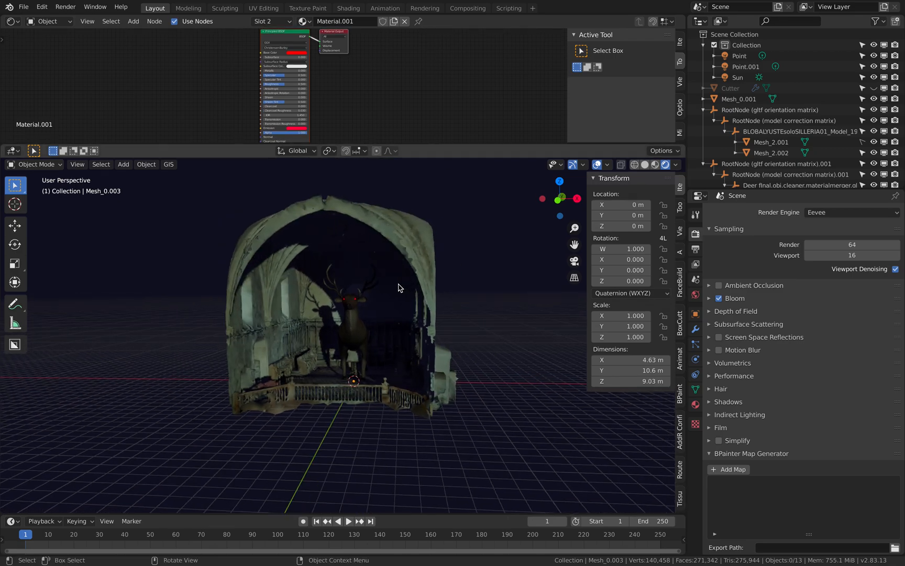
Step: Select all objects and locate the glTF 2.0 (.glb/.gltf) export format without exporting
{"action": "key", "text": "a"}
{"action": "left_click", "coordinate": [24, 6]}
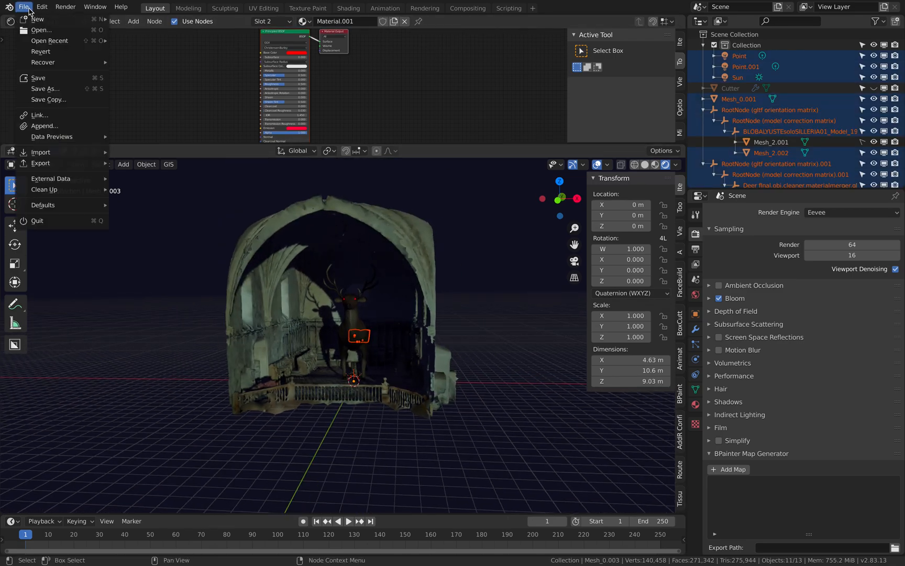
{"action": "mouse_move", "coordinate": [70, 165]}
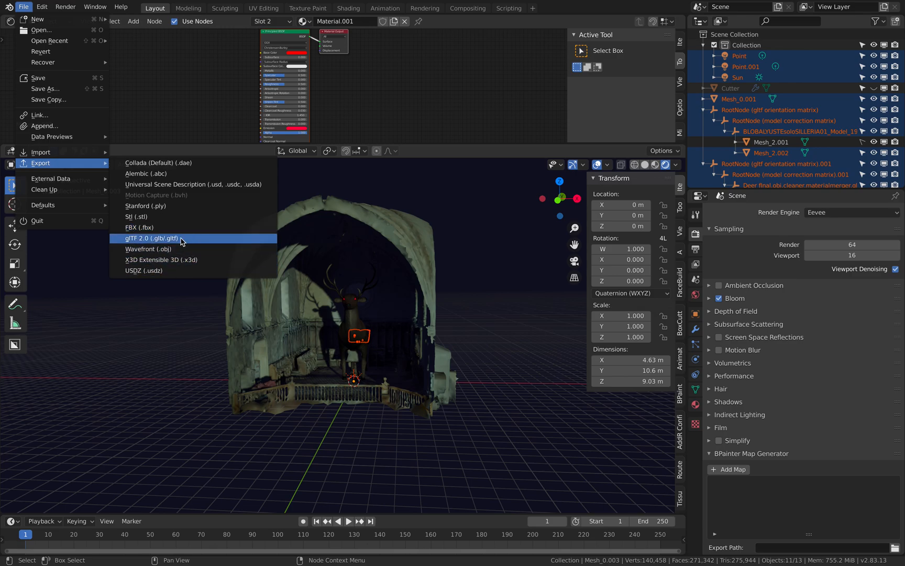
{"action": "left_click", "coordinate": [481, 246]}
Step: Review the finished scene from several angles, including the lit flank cavity and the large deer with its red glowing eyes
{"action": "middle_click_drag", "start_coordinate": [481, 246], "coordinate": [324, 229]}
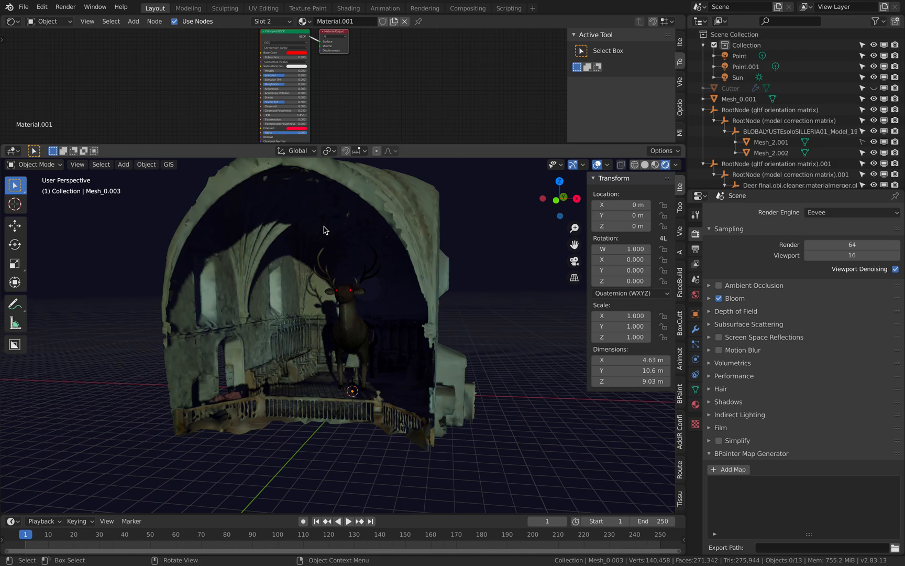
{"action": "middle_click_drag", "start_coordinate": [374, 275], "coordinate": [503, 230]}
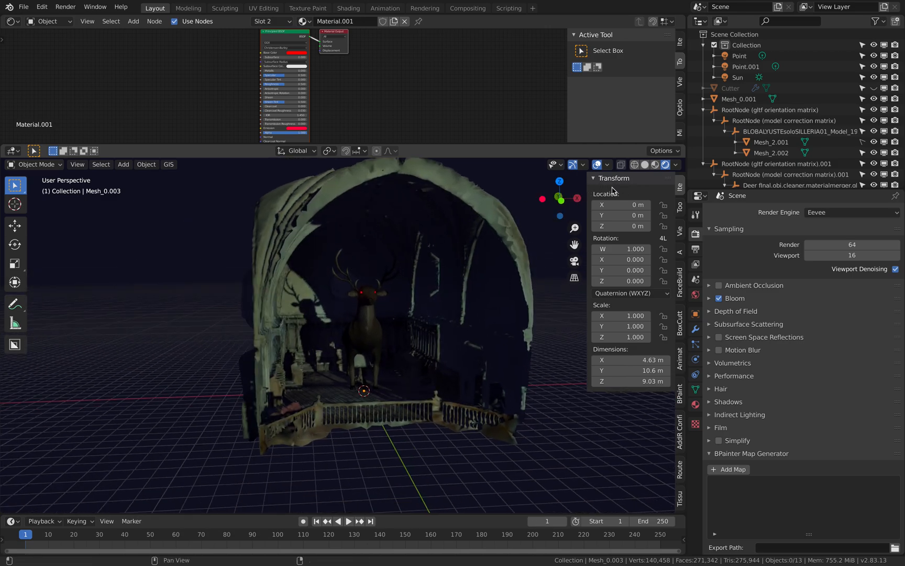
{"action": "middle_click_drag", "start_coordinate": [555, 212], "coordinate": [516, 227]}
{"action": "middle_click_drag", "start_coordinate": [420, 253], "coordinate": [335, 280]}
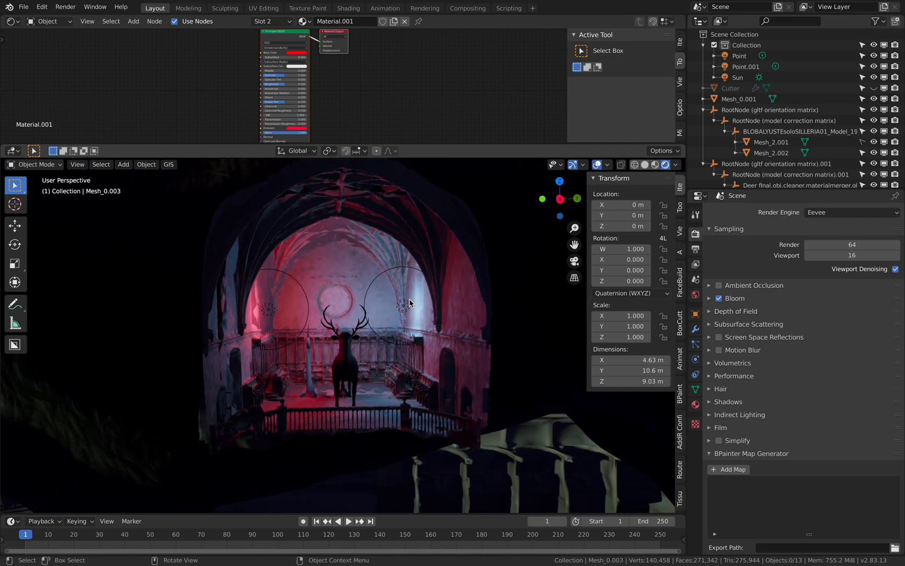
{"action": "scroll", "coordinate": [293, 340], "scroll_direction": "down", "scroll_amount": 2}
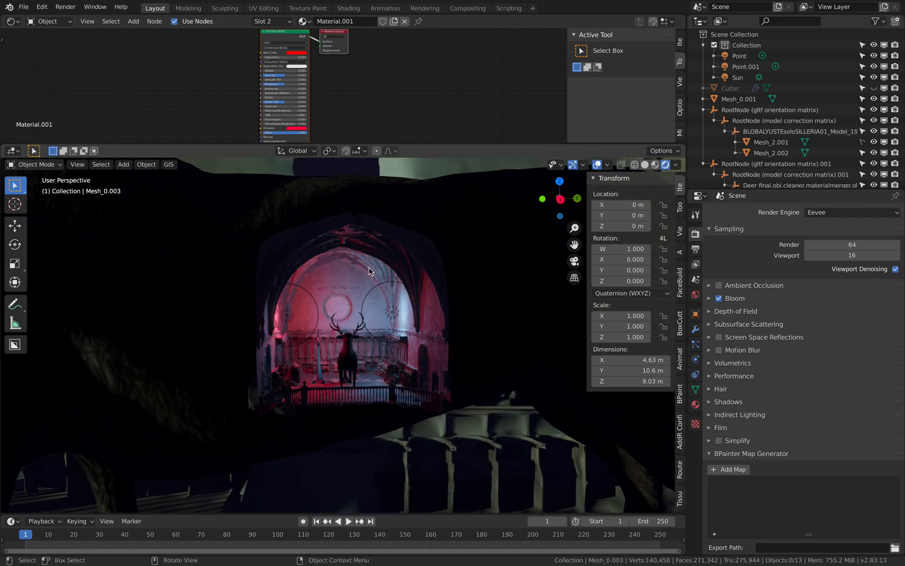
{"action": "middle_click_drag", "start_coordinate": [415, 277], "coordinate": [446, 278]}
{"action": "scroll", "coordinate": [347, 279], "scroll_direction": "down", "scroll_amount": 1}
{"action": "scroll", "coordinate": [381, 285], "scroll_direction": "down", "scroll_amount": 4}
{"action": "middle_click_drag", "start_coordinate": [347, 279], "coordinate": [432, 291]}
{"action": "scroll", "coordinate": [380, 286], "scroll_direction": "down", "scroll_amount": 5}
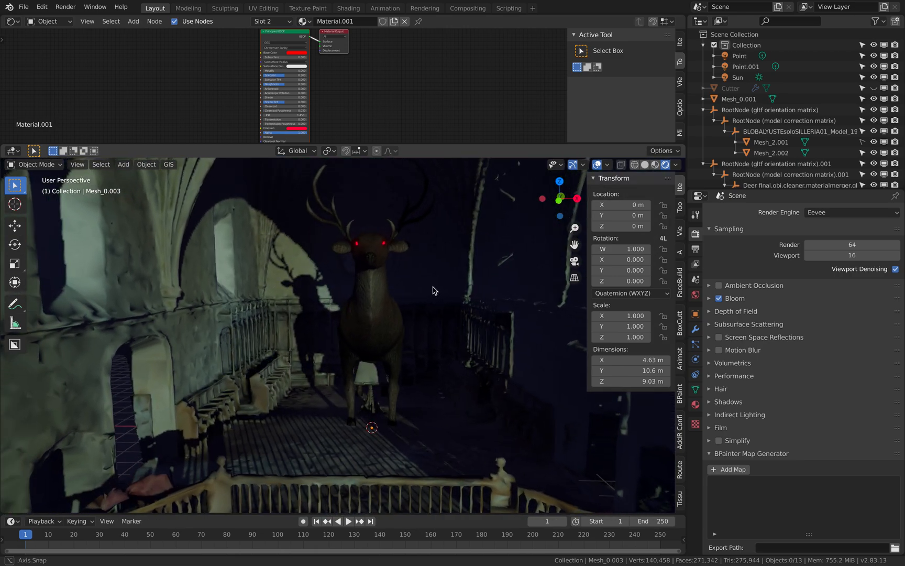
{"action": "scroll", "coordinate": [433, 290], "scroll_direction": "down", "scroll_amount": 6}
{"action": "scroll", "coordinate": [419, 283], "scroll_direction": "up", "scroll_amount": 6}
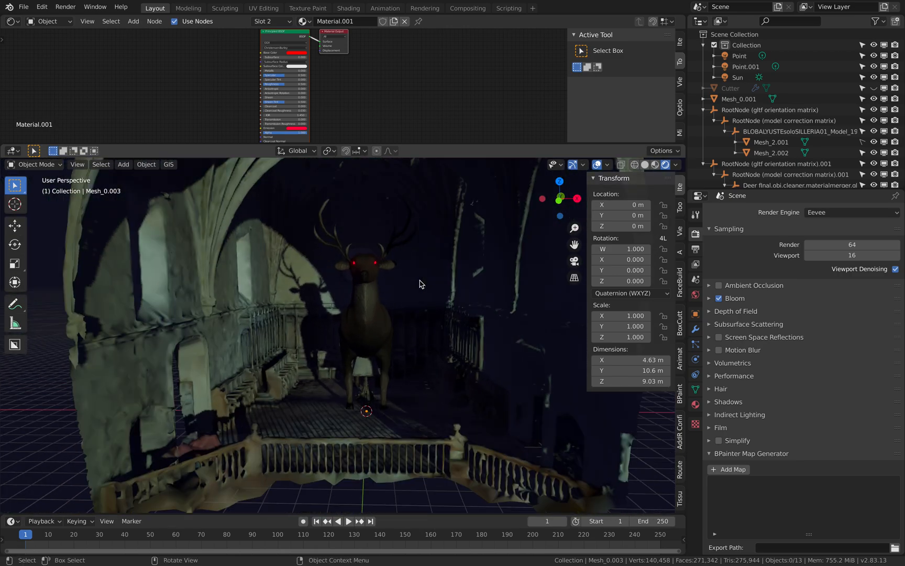